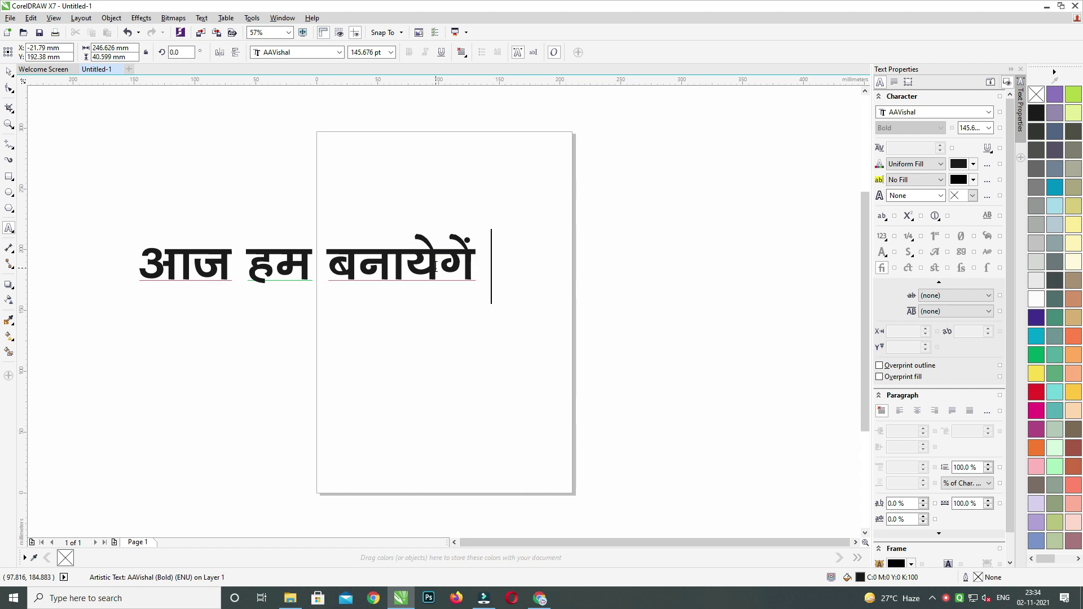
Continue the Hindi text with "8 बाई 3 का" and add the second line "मेन्स हेयर सैलून का बैनर".
type("बाइ")
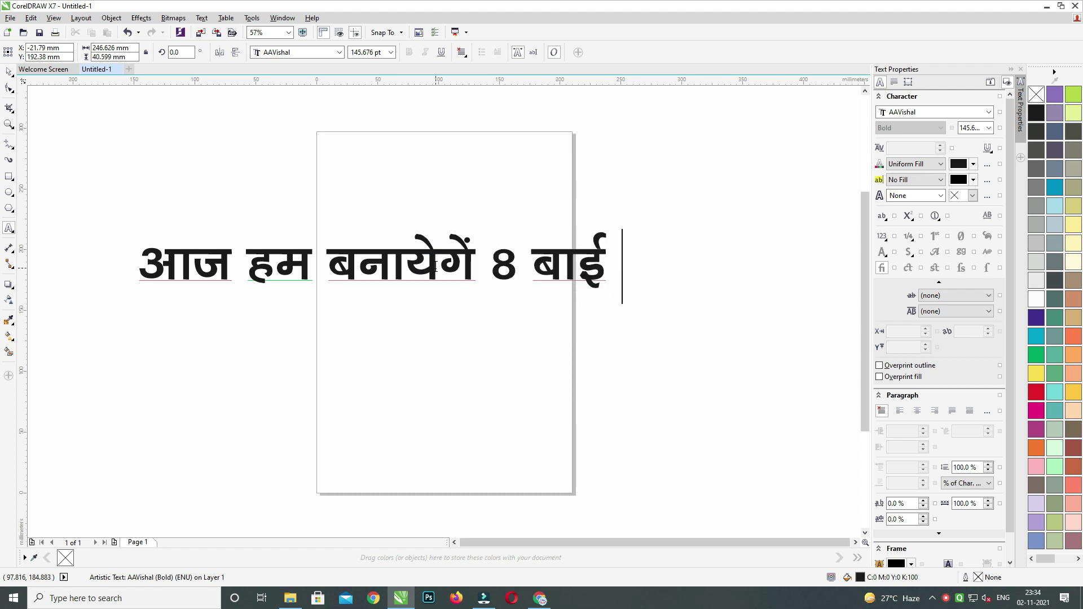
type(" 3 का")
key("Return")
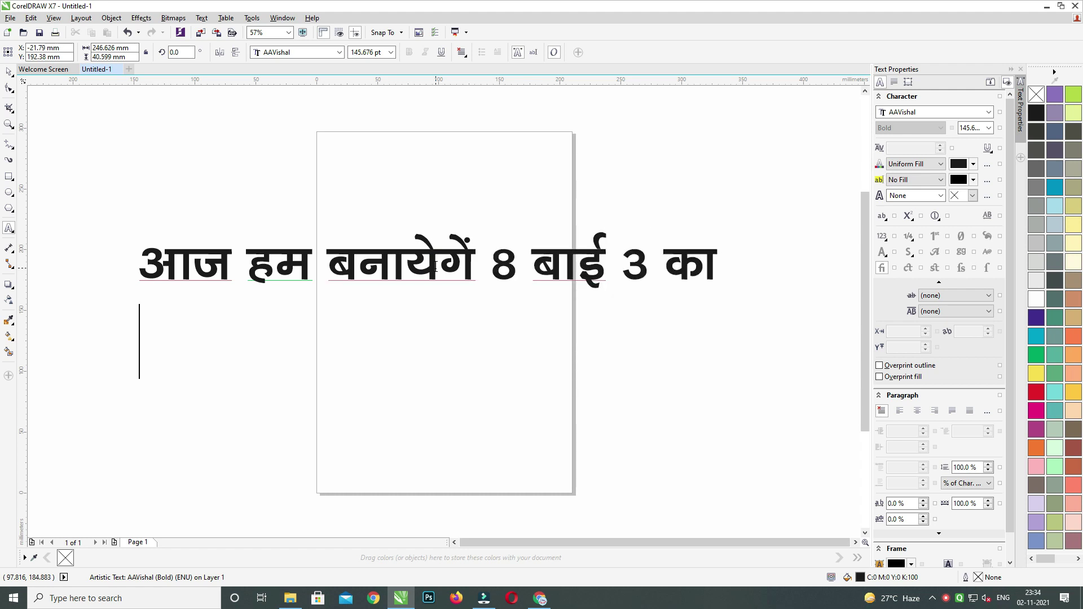
type("मेन्स हेय")
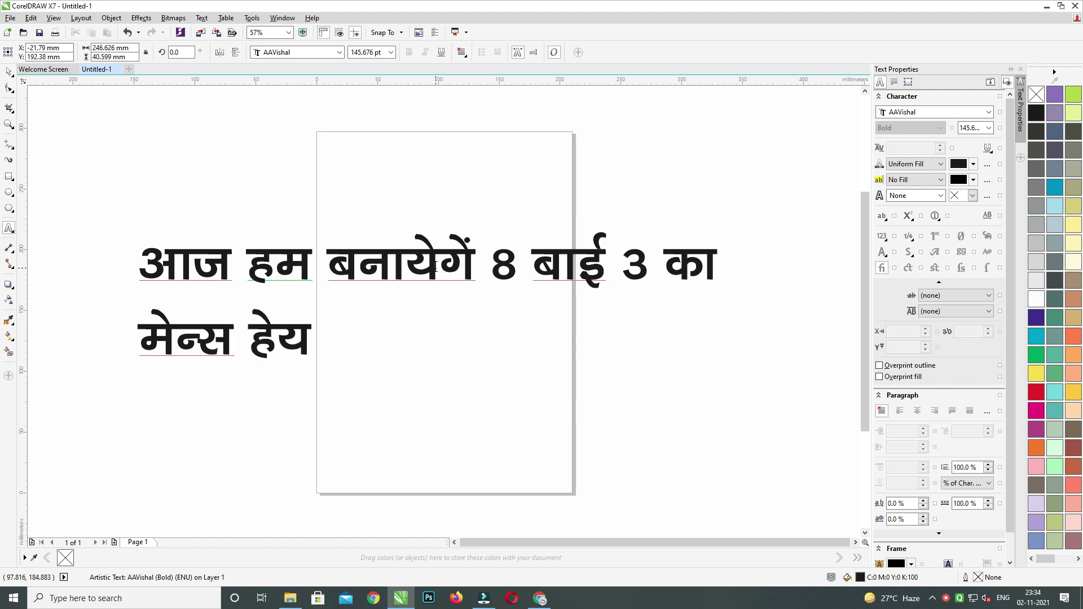
type("र सैल")
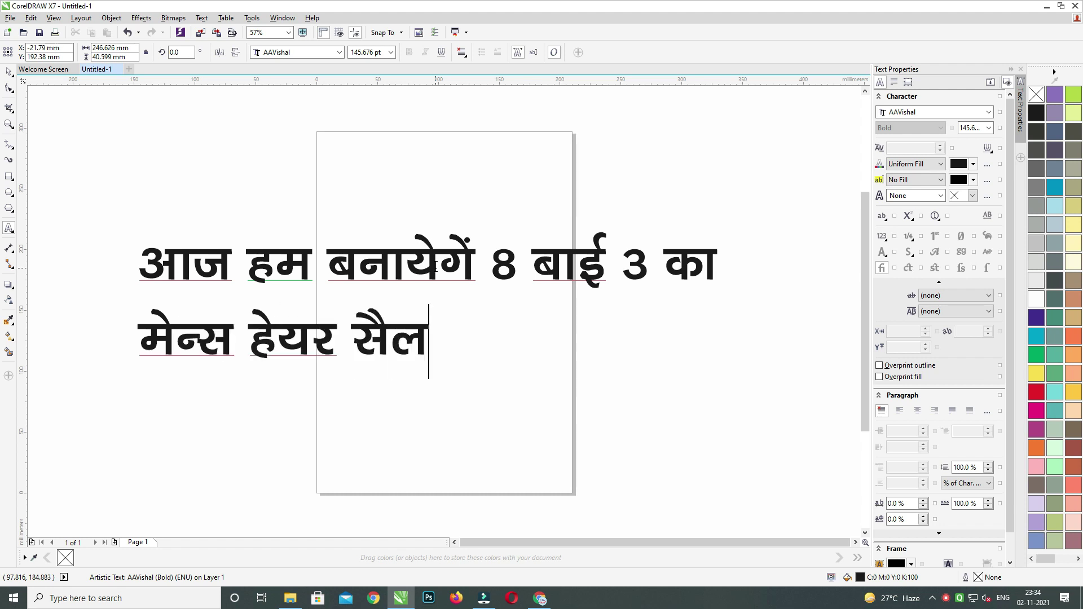
type("ून का बैन")
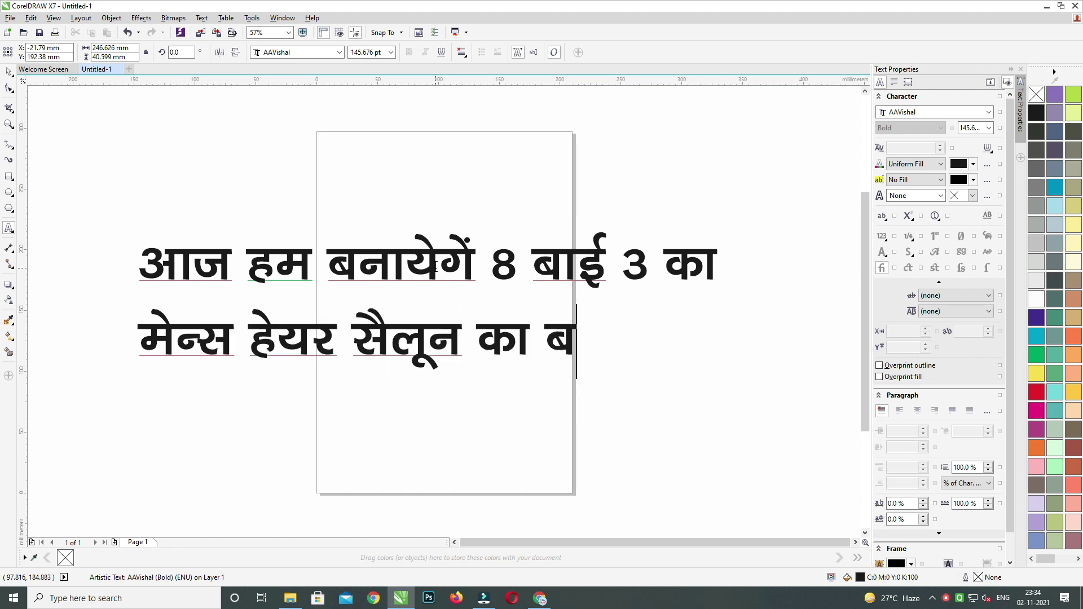
type("र")
key("Return")
Add the third text line "और सी.डी.आर. फाइल का लिंक".
type("और ")
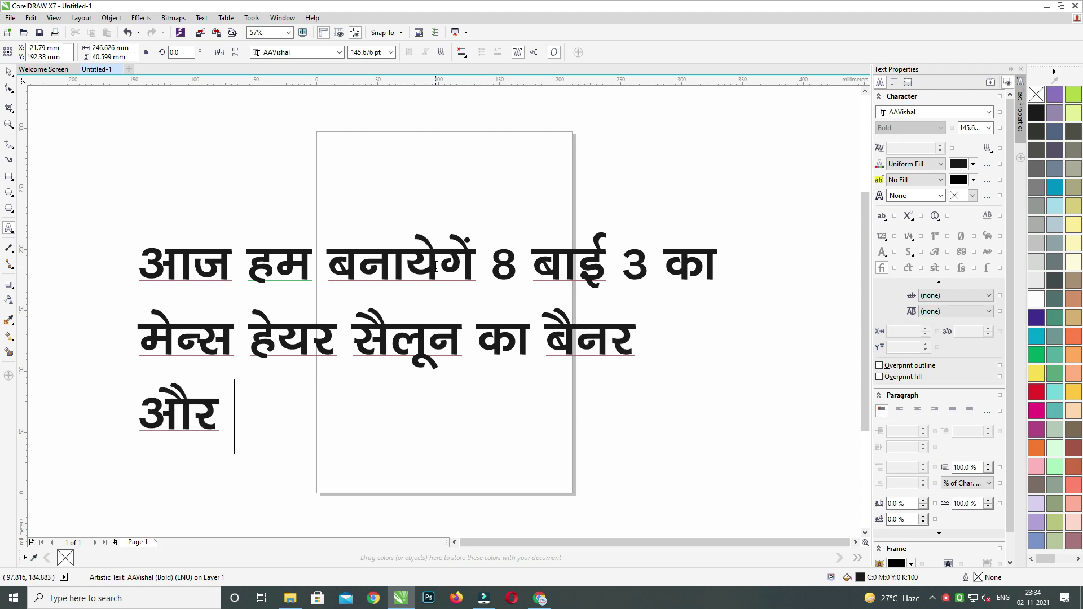
type("सी.डी.")
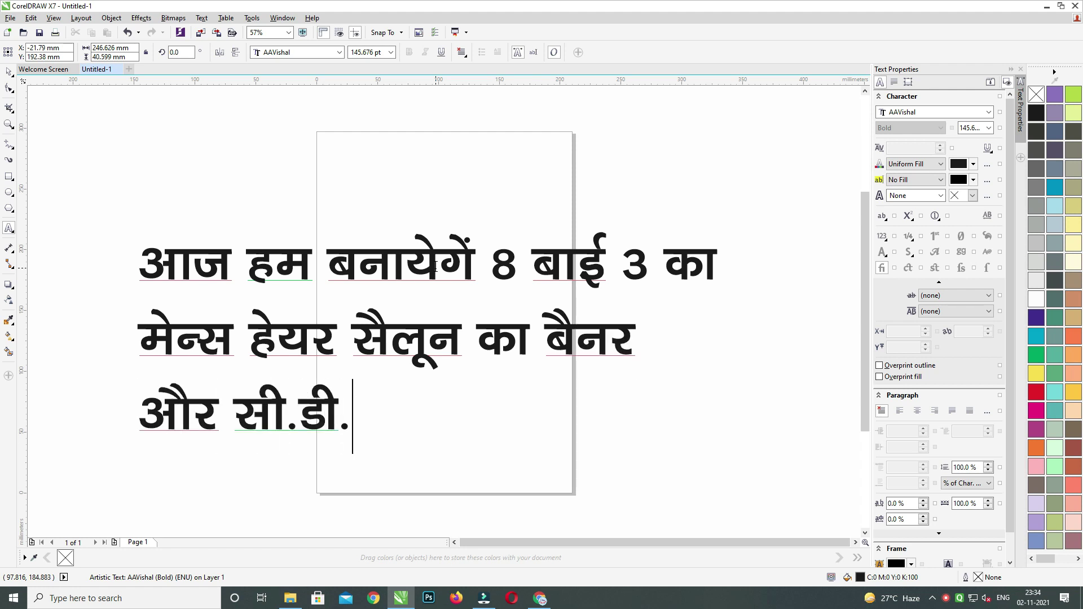
type("आर. फ")
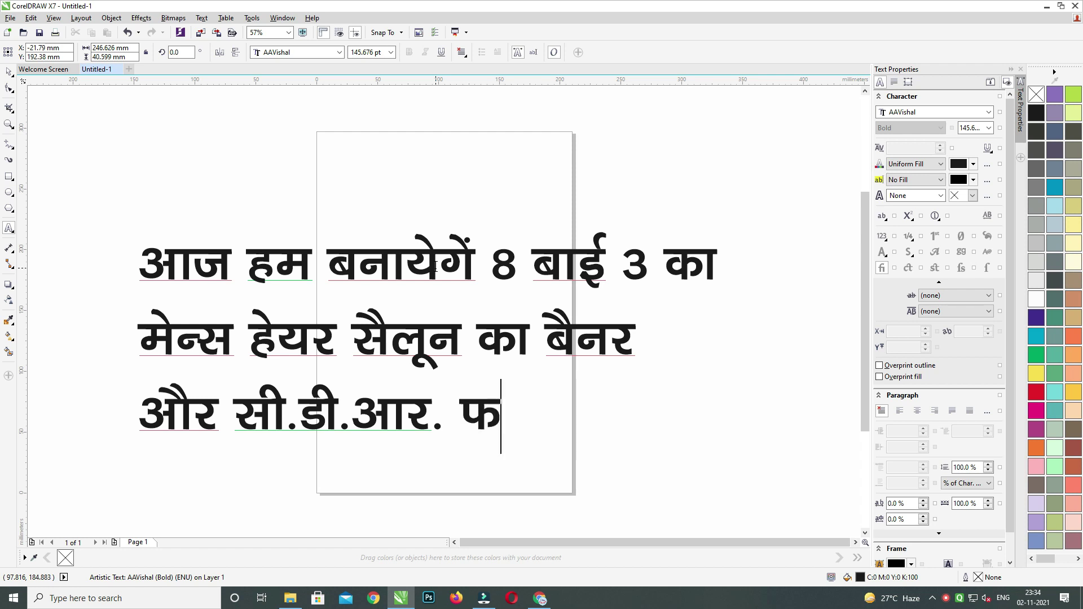
type("ाइल का")
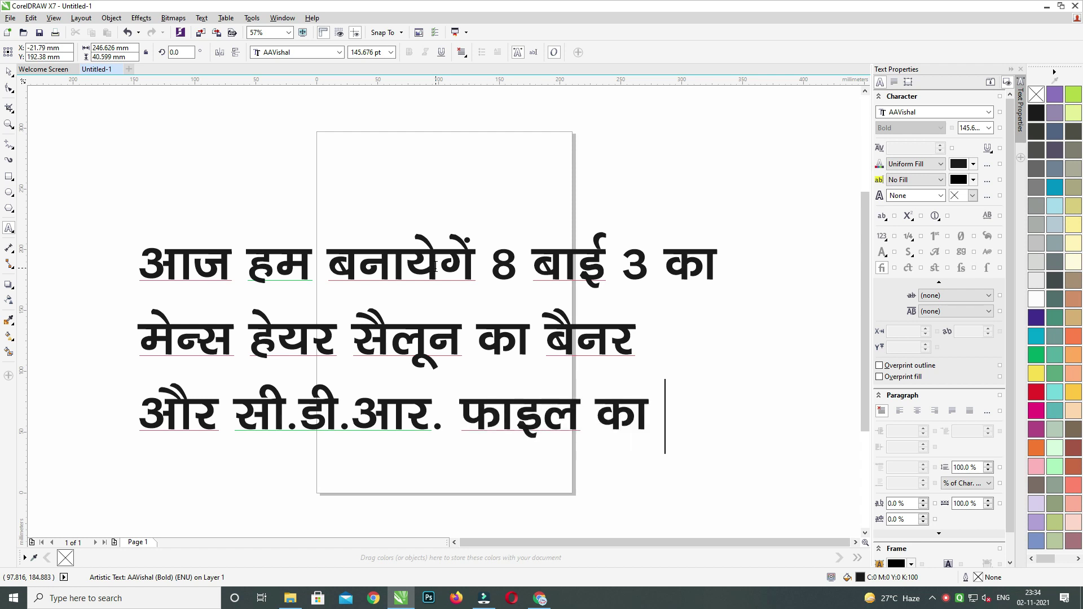
type(" लिंक")
key("Return")
Add the fourth text line "डिस्क्रिप्शन में मिल जायेगी".
type("ि")
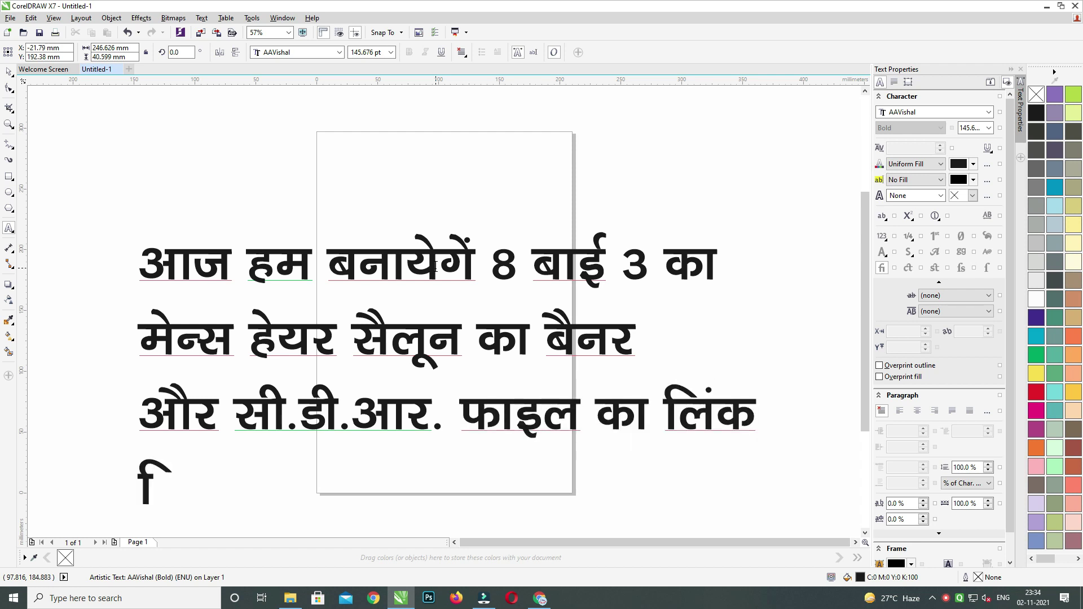
type("डिरि")
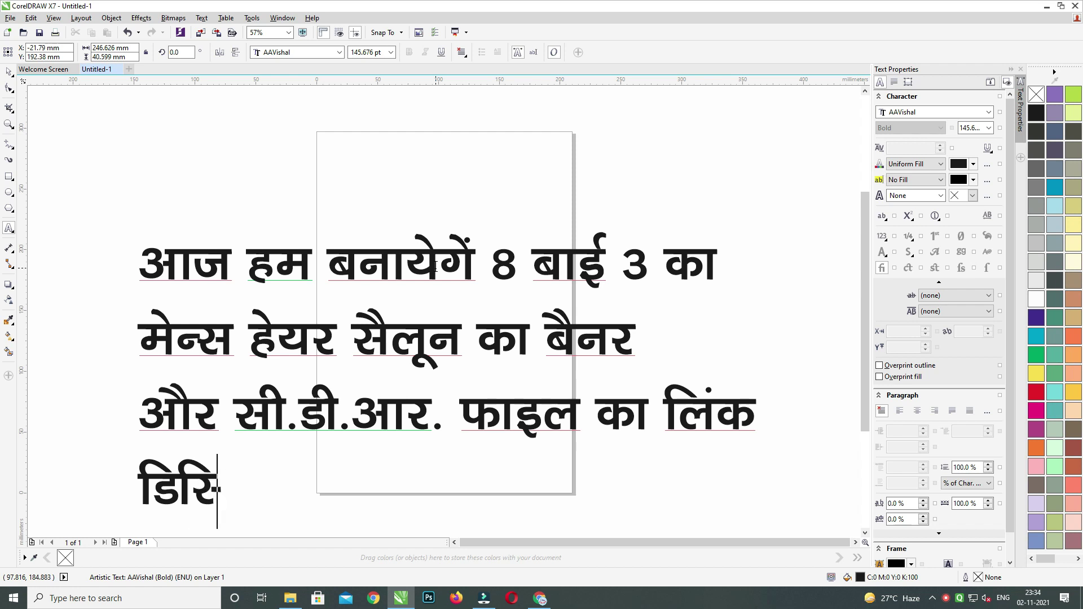
type("क्रप्श्न")
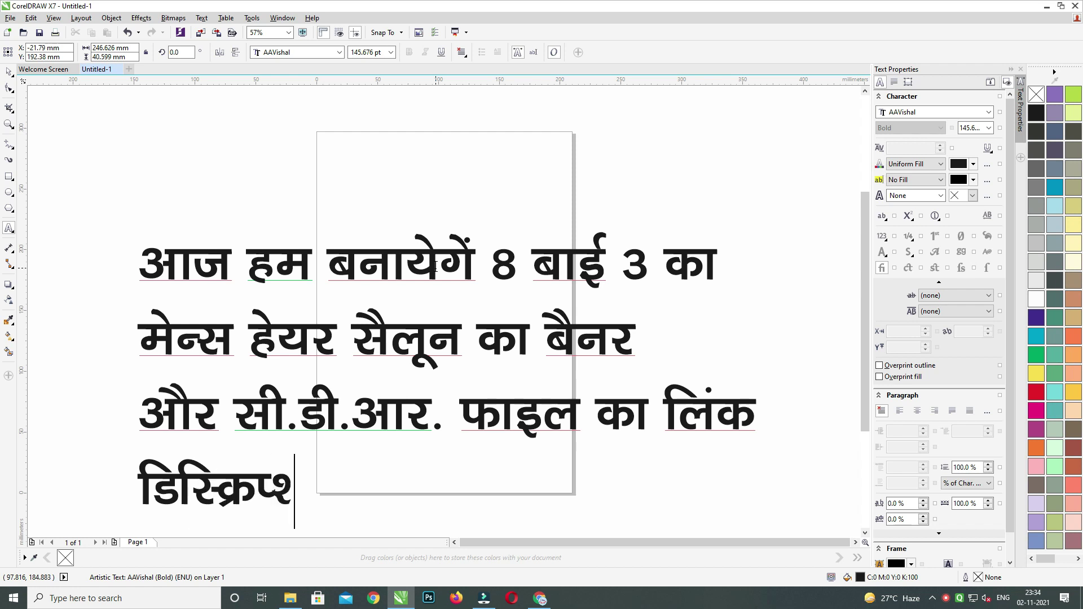
key("BackSpace")
type("ा लिंक डिस्क्रिप्शन में मिल ")
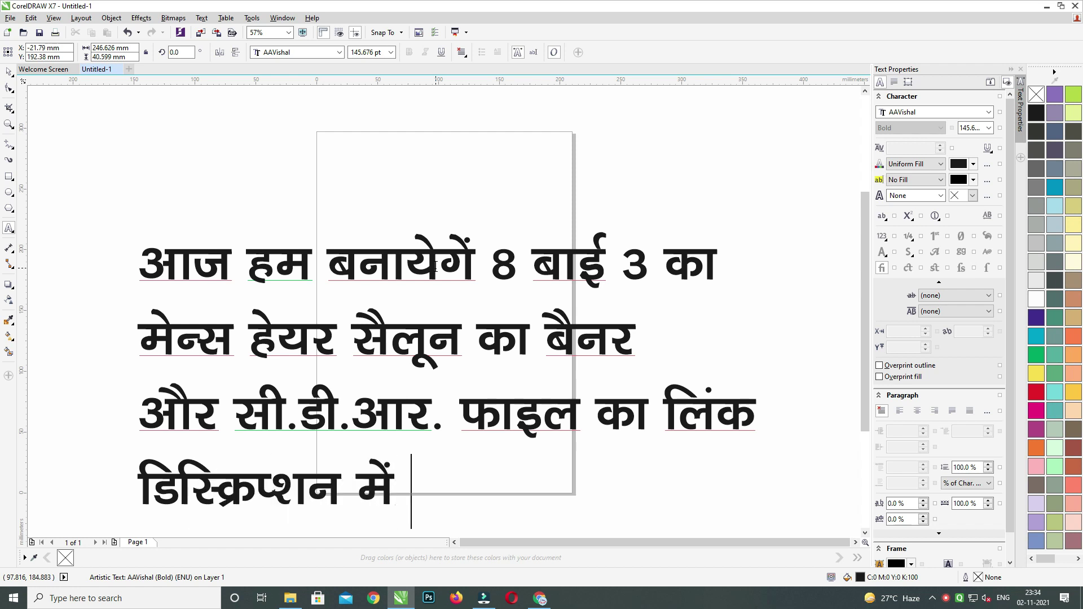
type("जायेगी")
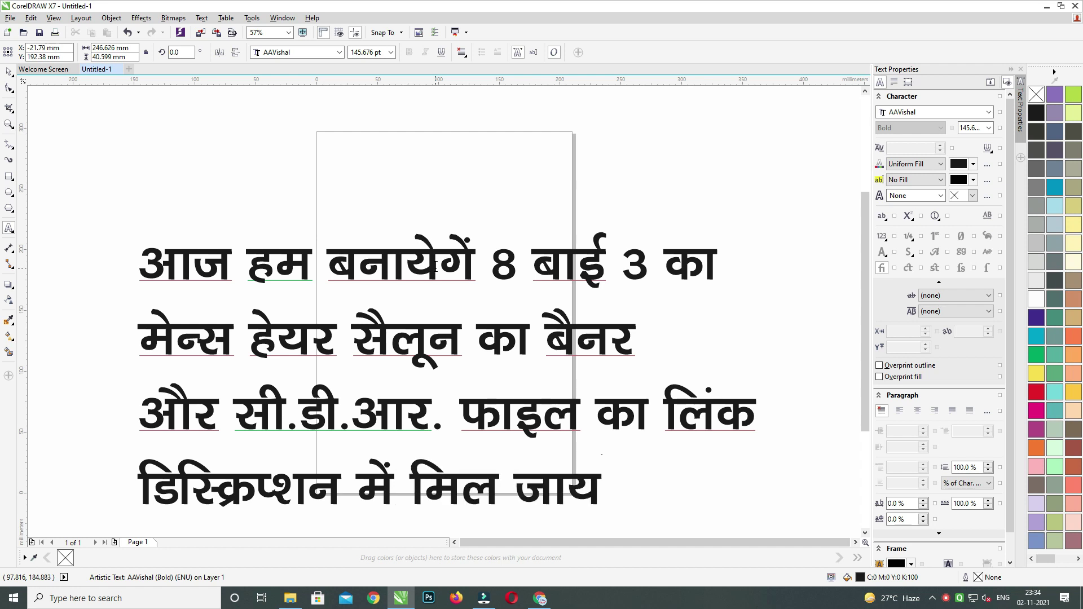
scroll(435, 266, "down", 1)
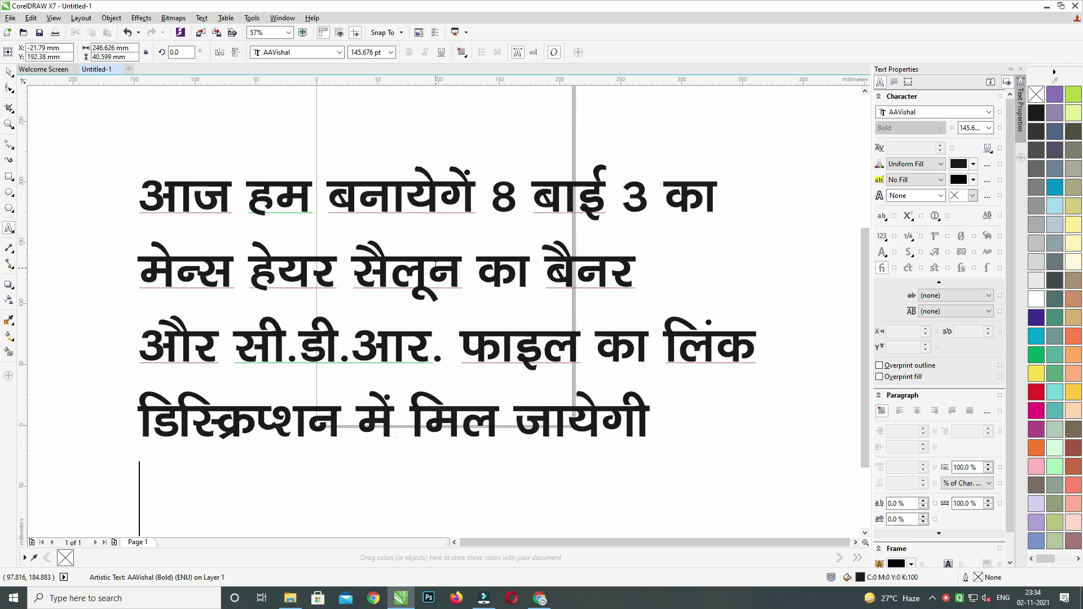
Replace all of the text with the line "दोस्तों- आप वीडियो पूरी देखेगे तो".
key("ctrl+a")
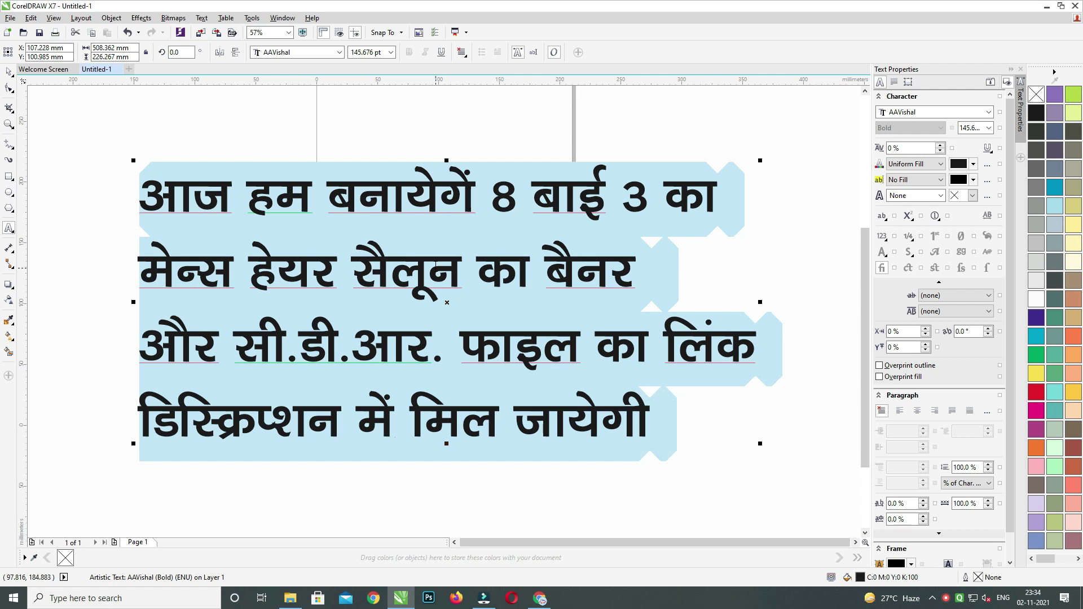
type("दोस्तों")
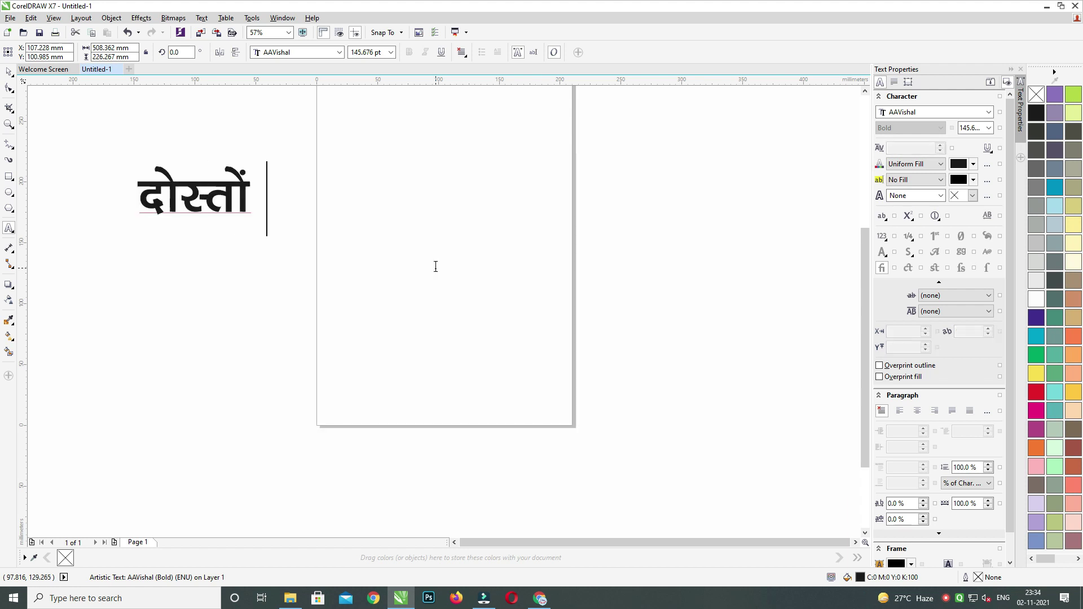
key("BackSpace")
type("- आप ")
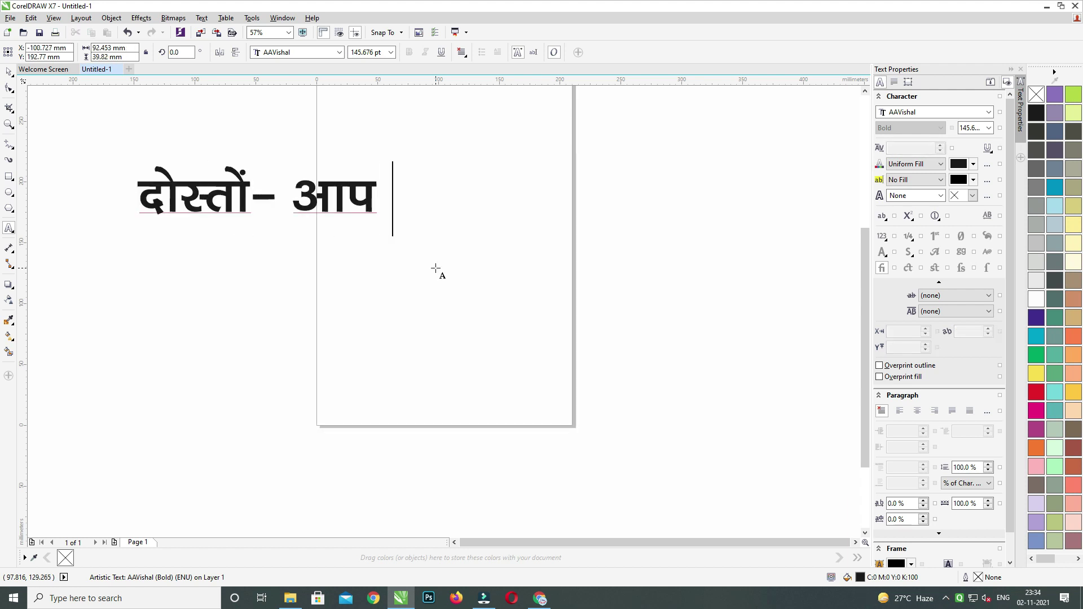
type("वीडियों ")
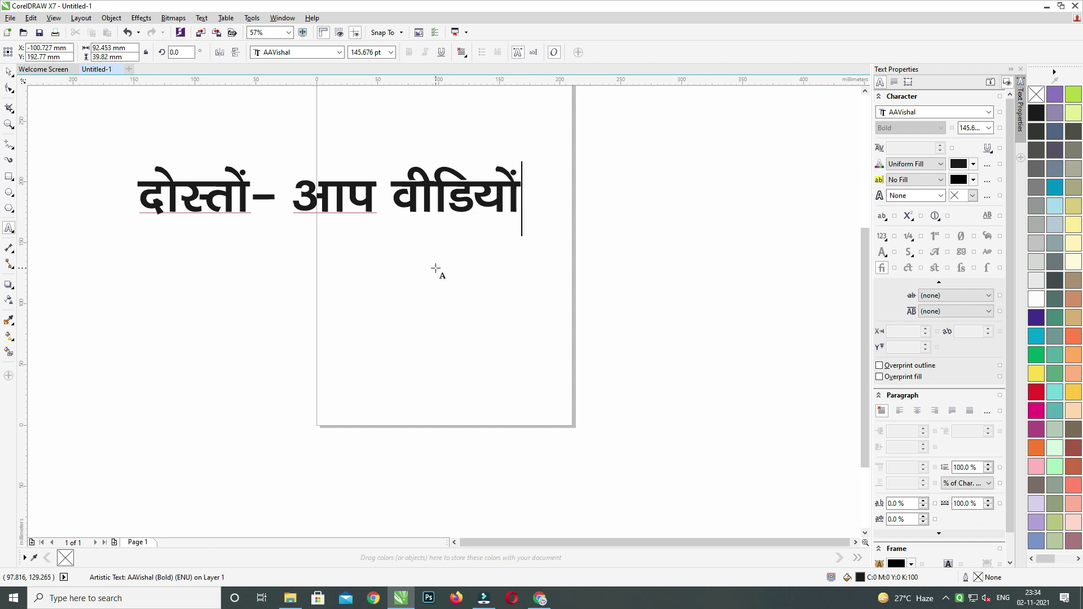
key("BackSpace")
key("BackSpace")
type(" पूरी दे")
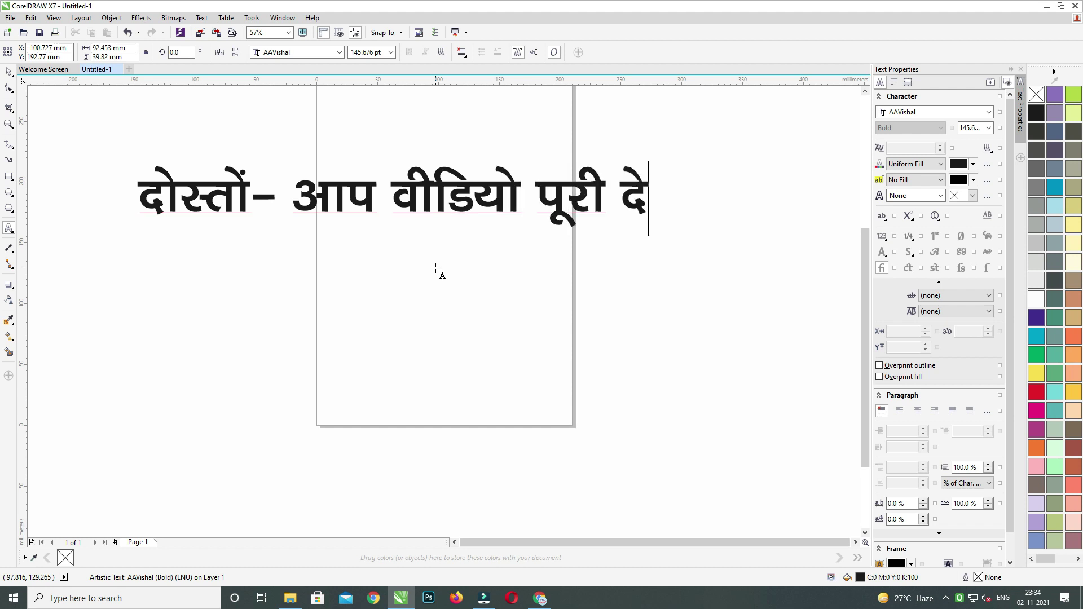
type("खेे")
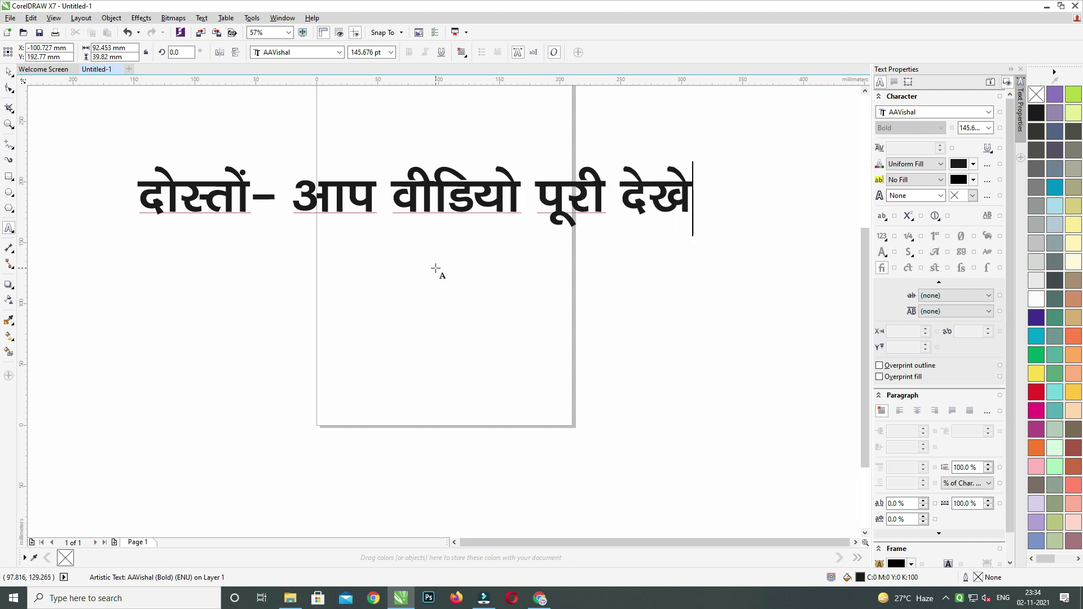
type("गे")
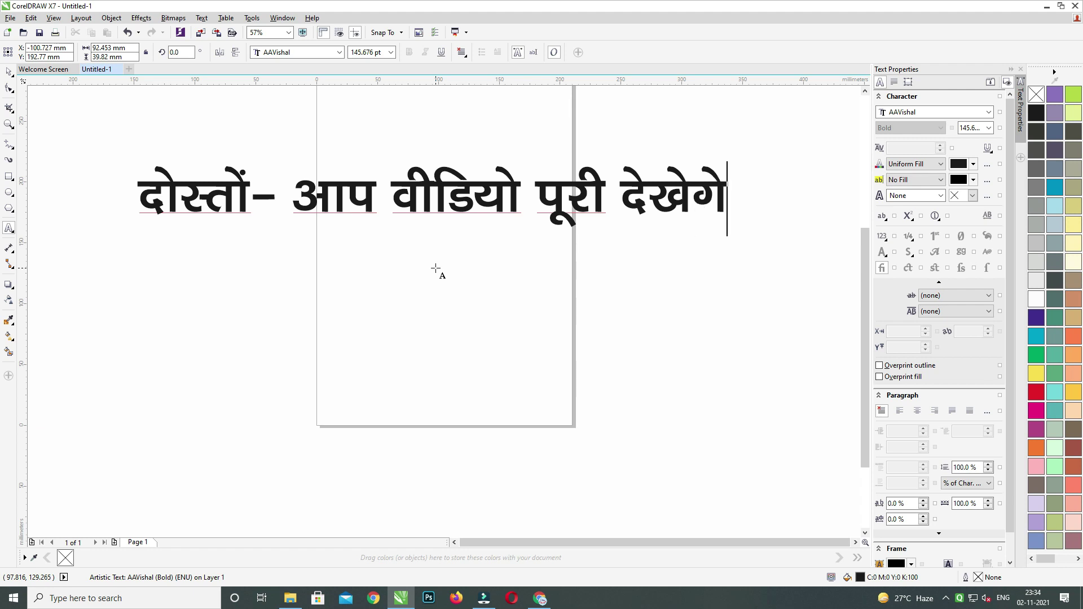
type(" क")
key("BackSpace")
type("तो")
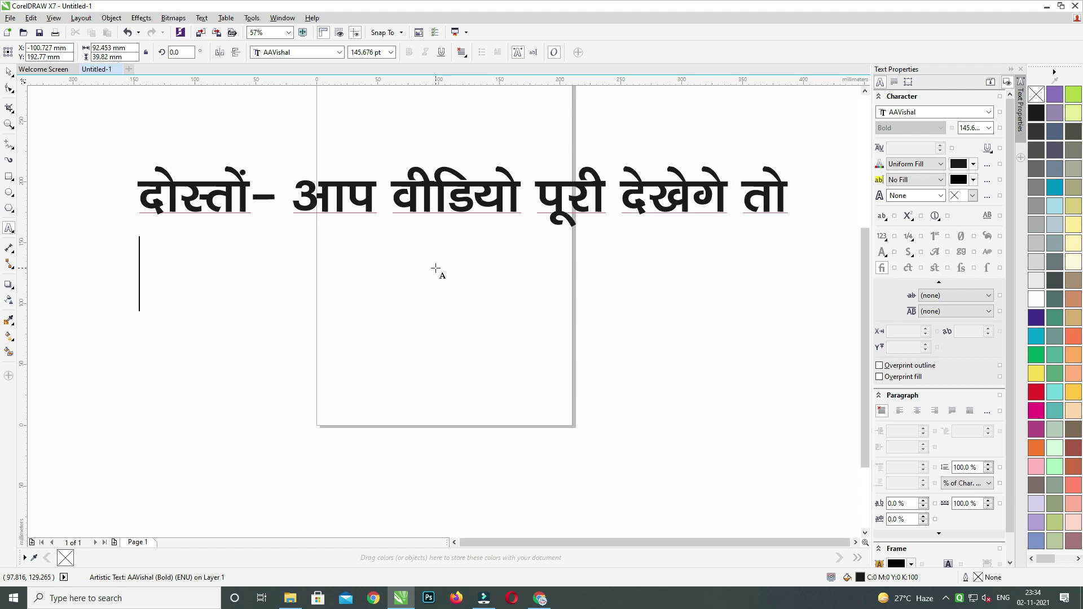
Add a second line reading "आपको पासवर्ड मिल जायेगा" to the text.
key("Return")
type("आप")
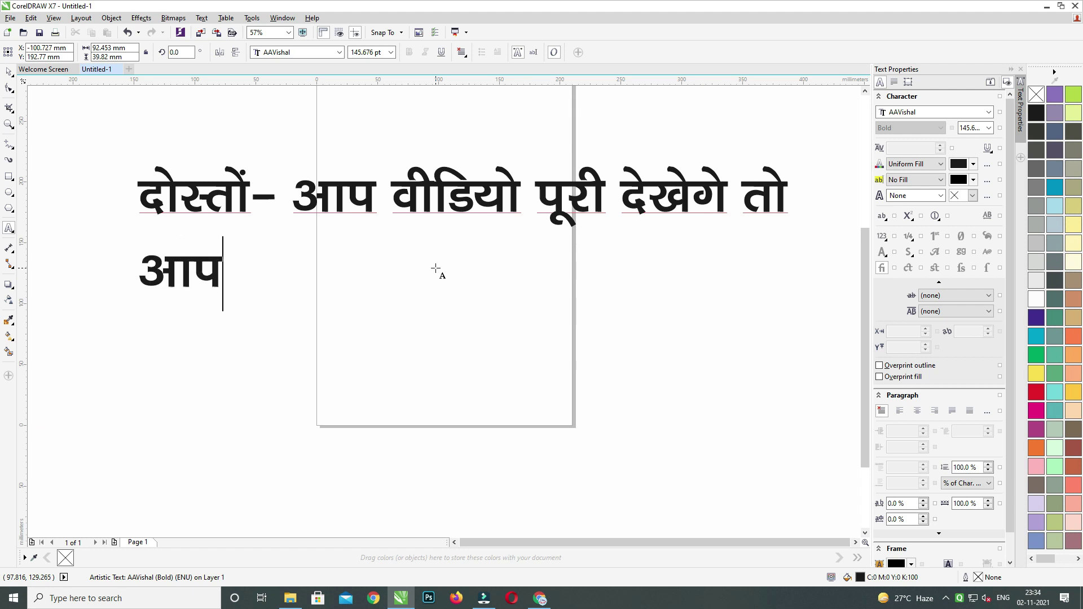
type("को पाव")
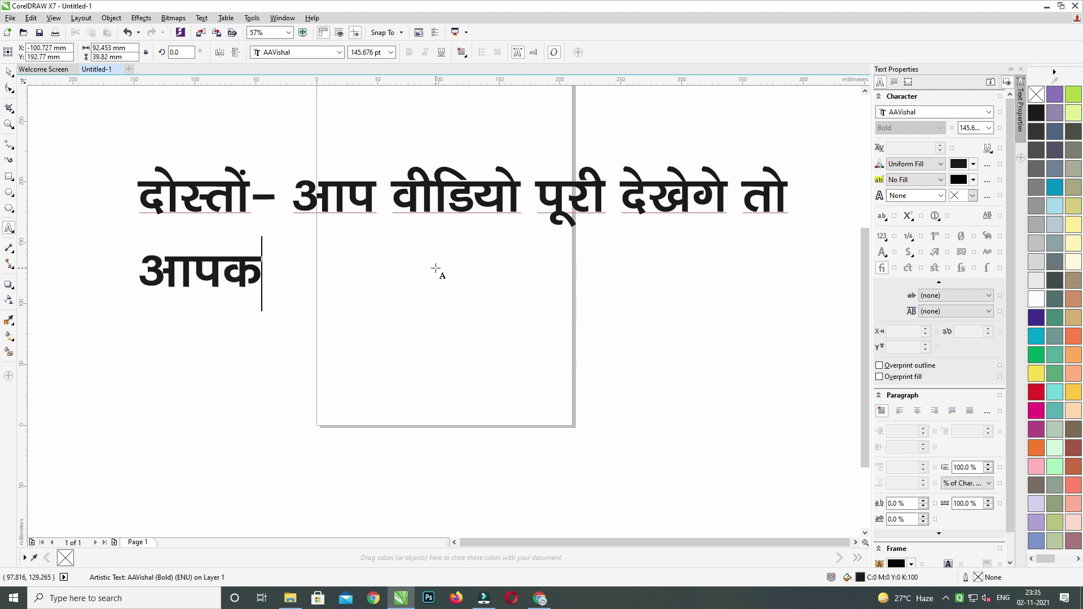
key("BackSpace")
type("सवर्ड मि")
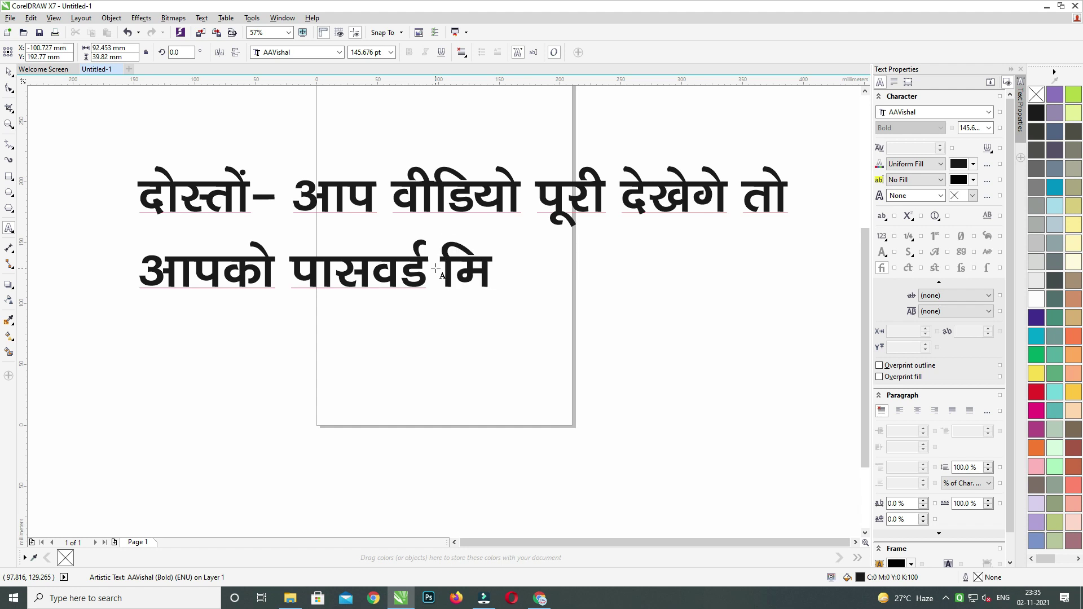
type("ल जायेगी")
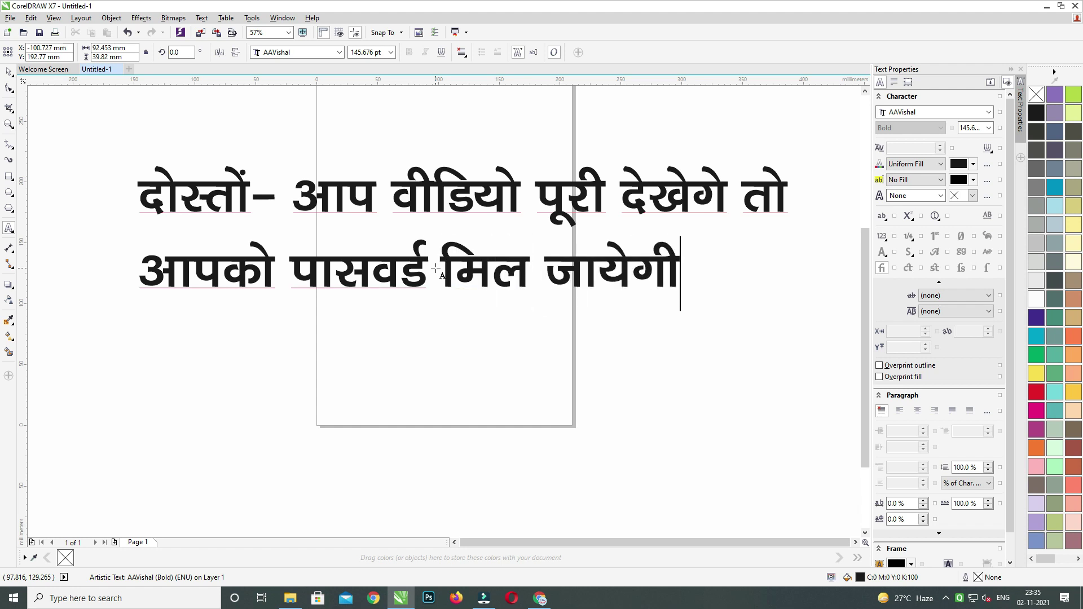
key("BackSpace")
Delete the whole two-line Hindi message from the drawing.
key("ctrl+a")
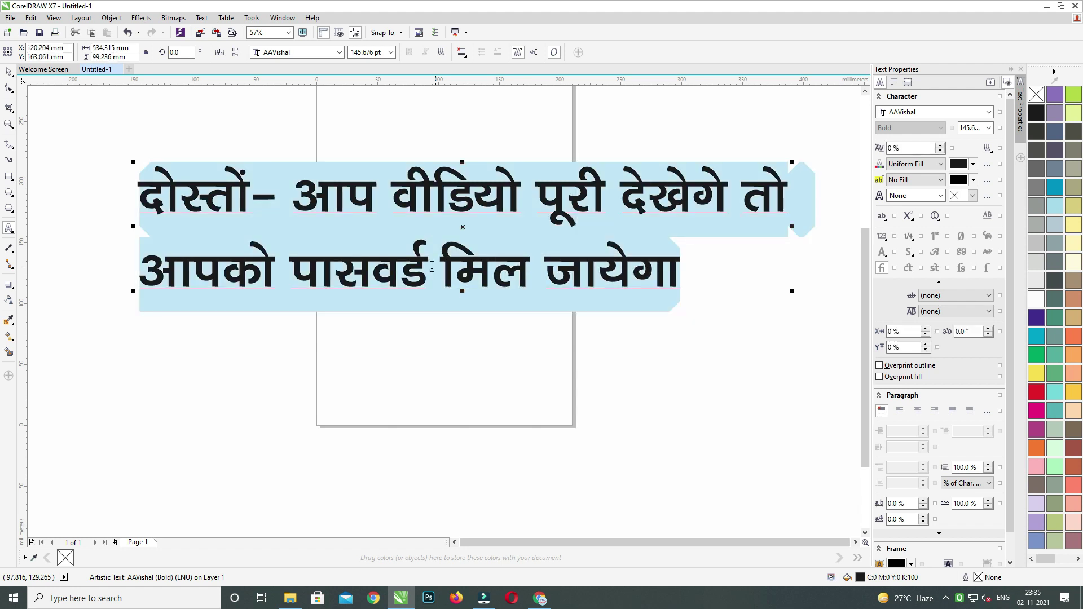
key("BackSpace")
left_click_drag(308, 238, 297, 331)
left_click(323, 186)
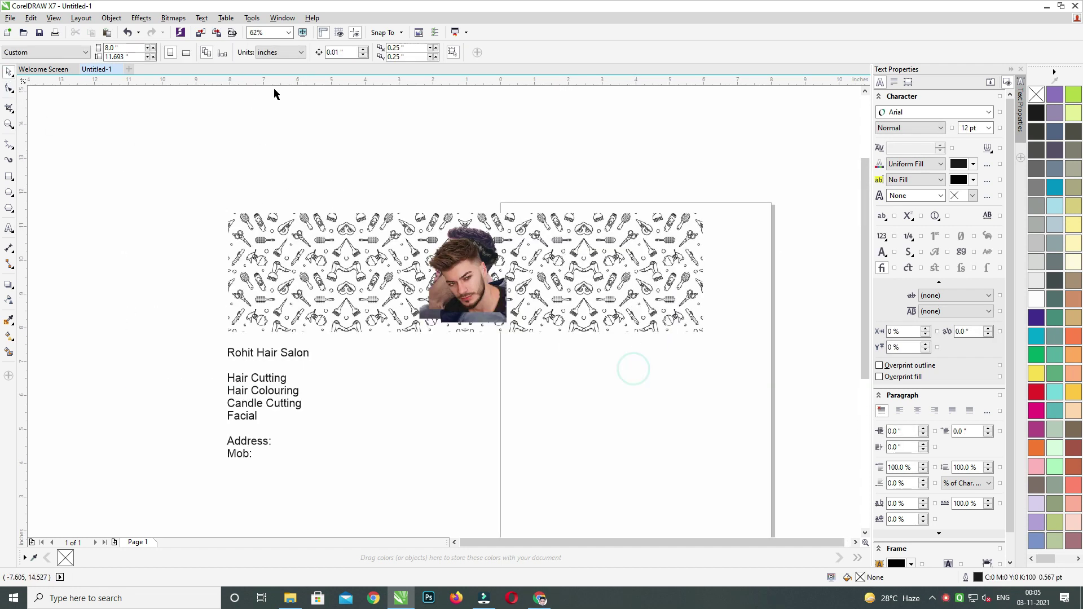
Set the page size to 8 inches wide by 3 inches high.
double_click(141, 49)
type("8")
type("3")
key("Return")
Add a page-sized rectangle around the banner page and deselect it.
double_click(8, 178)
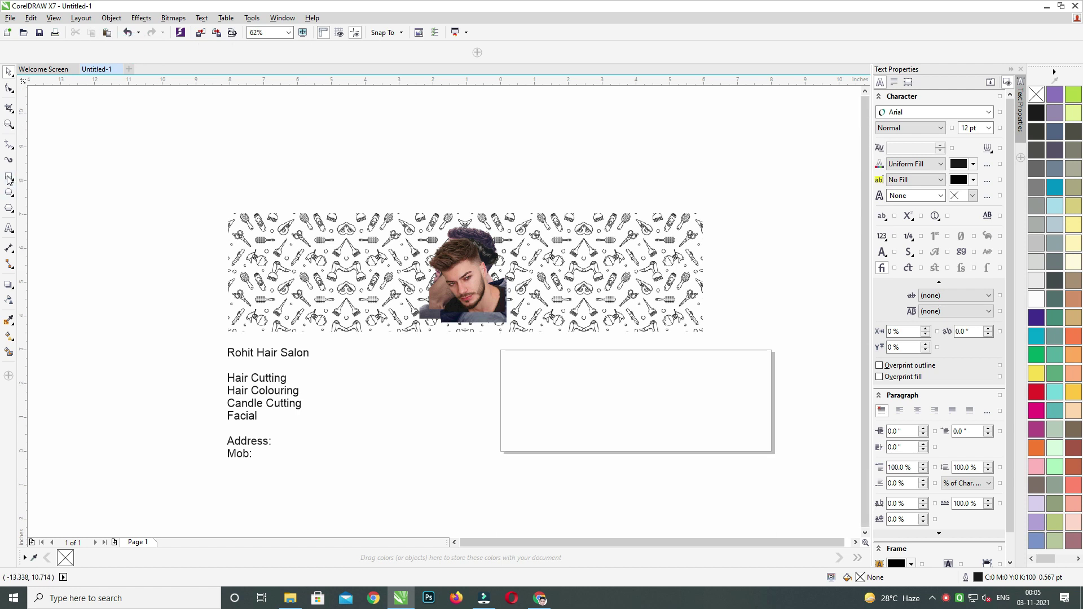
left_click(10, 74)
left_click(265, 186)
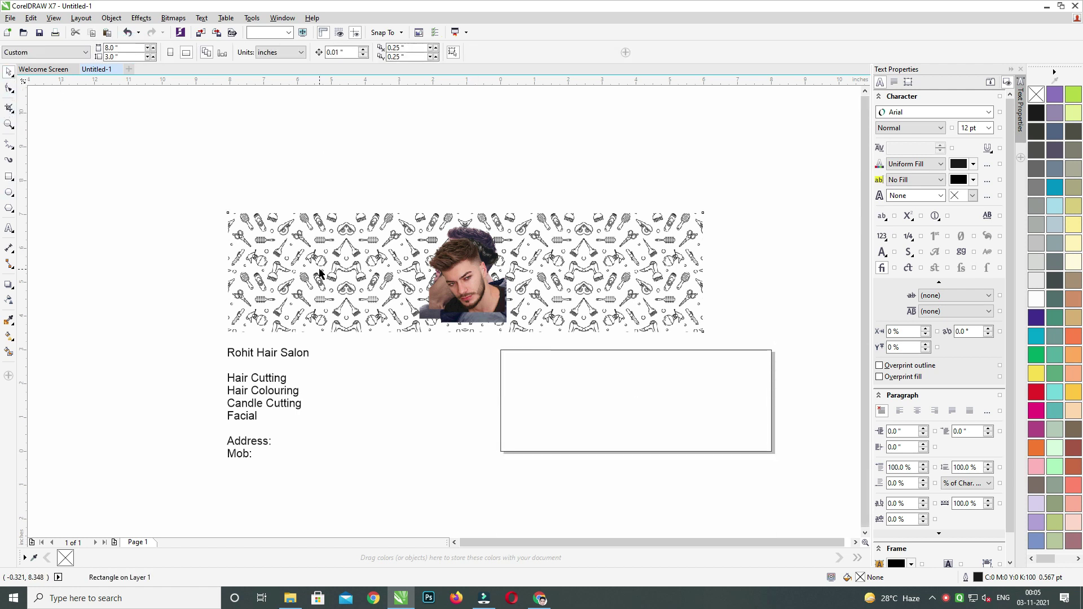
left_click(320, 273)
left_click(563, 372)
left_click(645, 202)
left_click(663, 393)
left_click(722, 188)
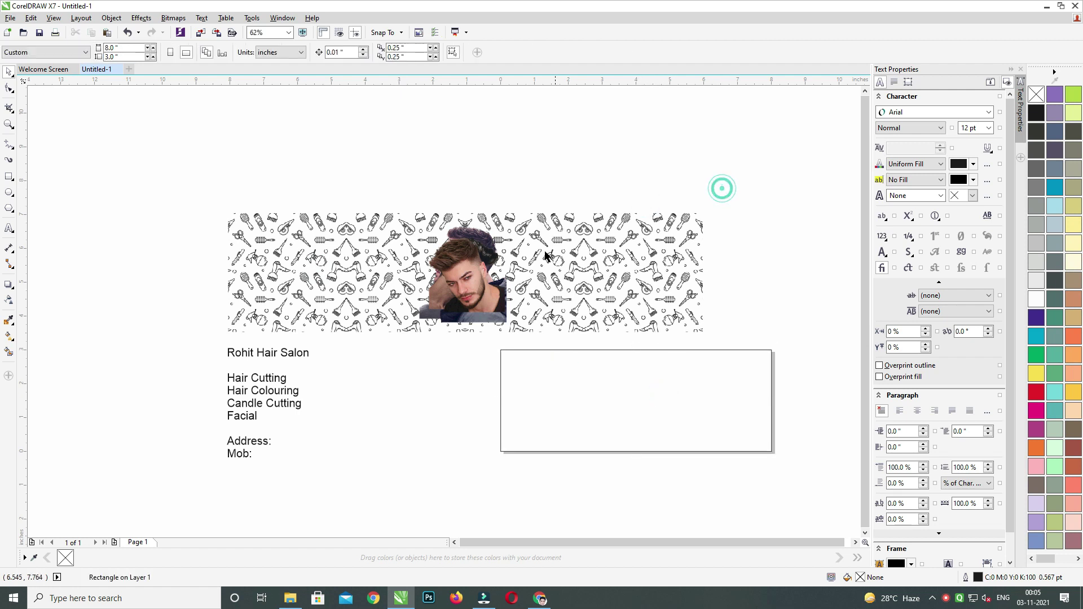
left_click(488, 245)
Move the text block with the salon name, services, address and mobile lines onto the banner page.
left_click_drag(112, 267, 399, 460)
left_click_drag(280, 387, 590, 386)
scroll(590, 386, "up", 2)
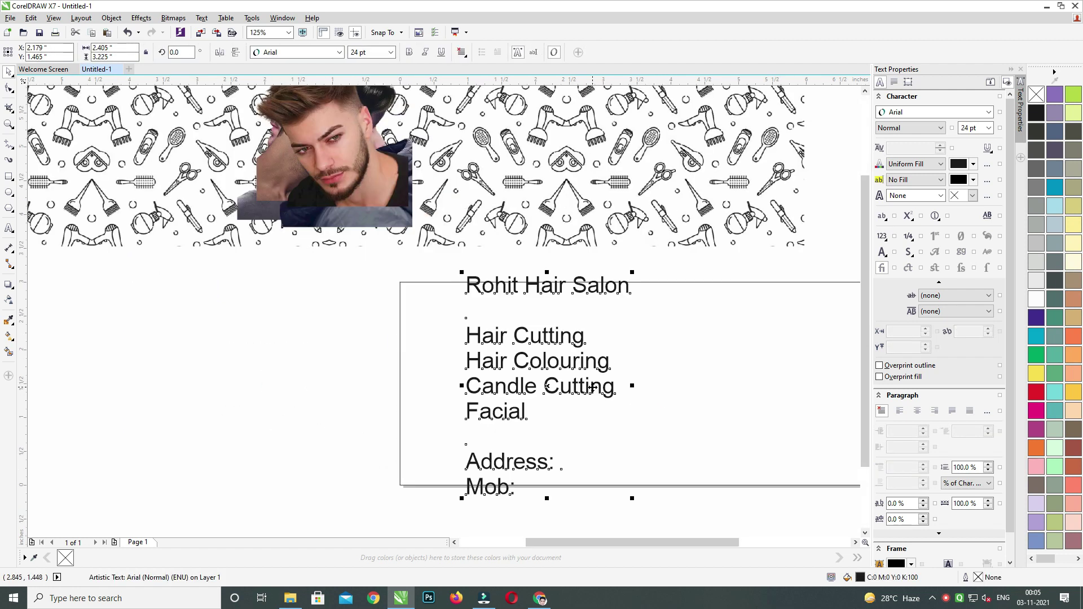
Cut the lines from "Hair Cutting" to "Mob:" out of the text block and paste them as a separate text object beside the page.
double_click(476, 333)
left_click_drag(471, 334, 554, 479)
key("ctrl+x")
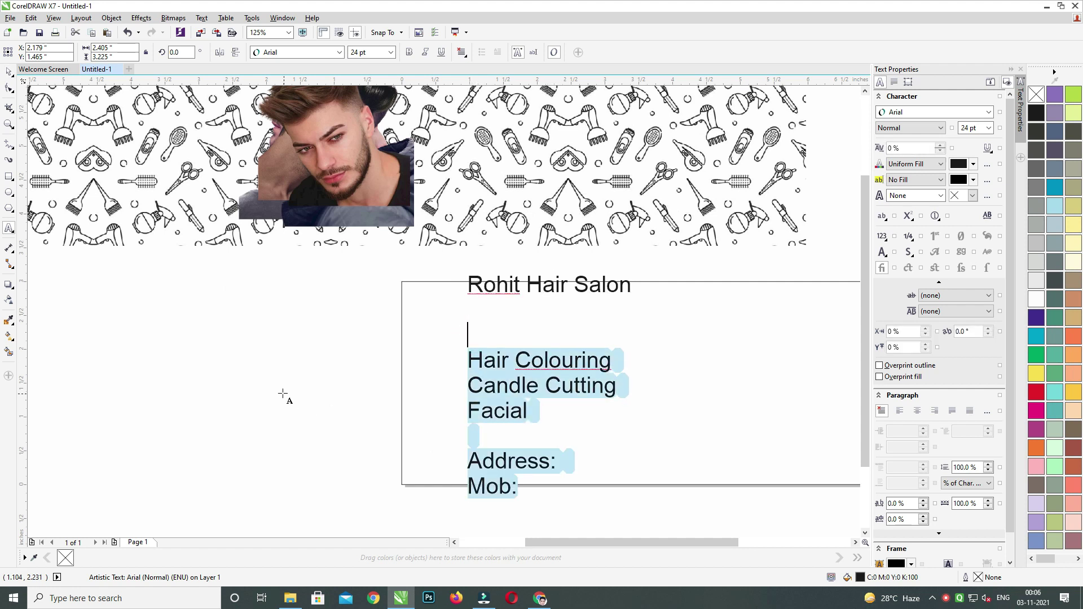
left_click(283, 393)
key("ctrl+v")
left_click(10, 74)
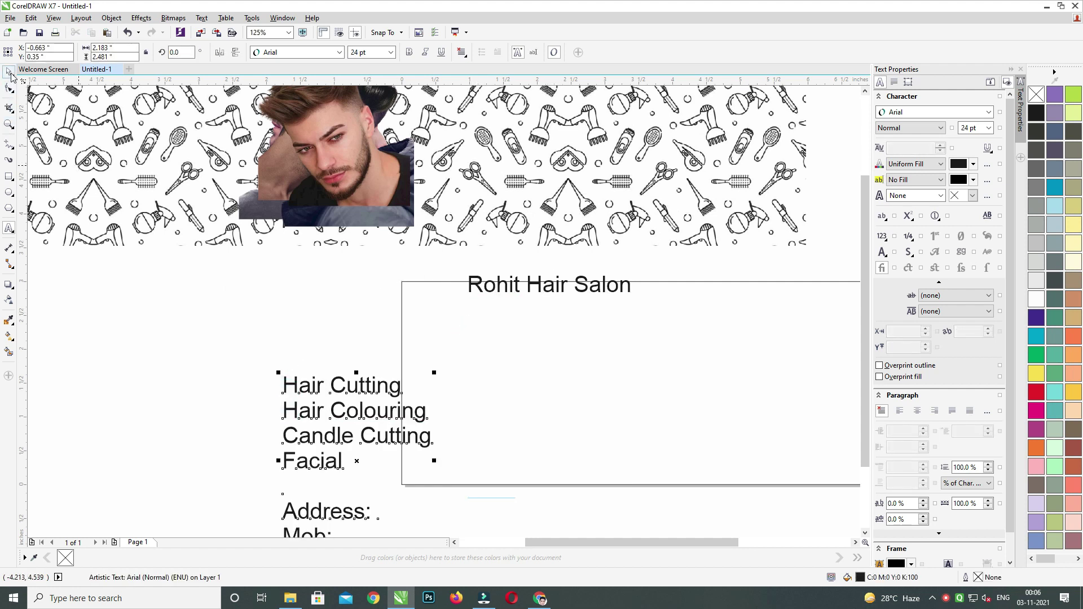
Split "Hair Salon" off the salon name and place it as a separate text object left of the page.
double_click(524, 285)
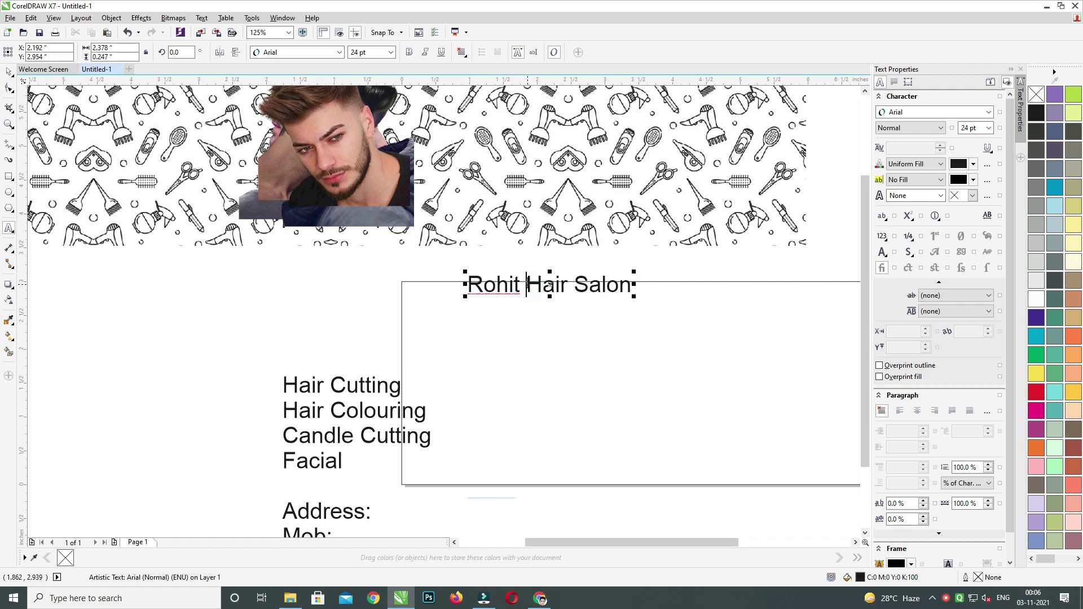
key("Return")
left_click_drag(530, 315, 258, 281)
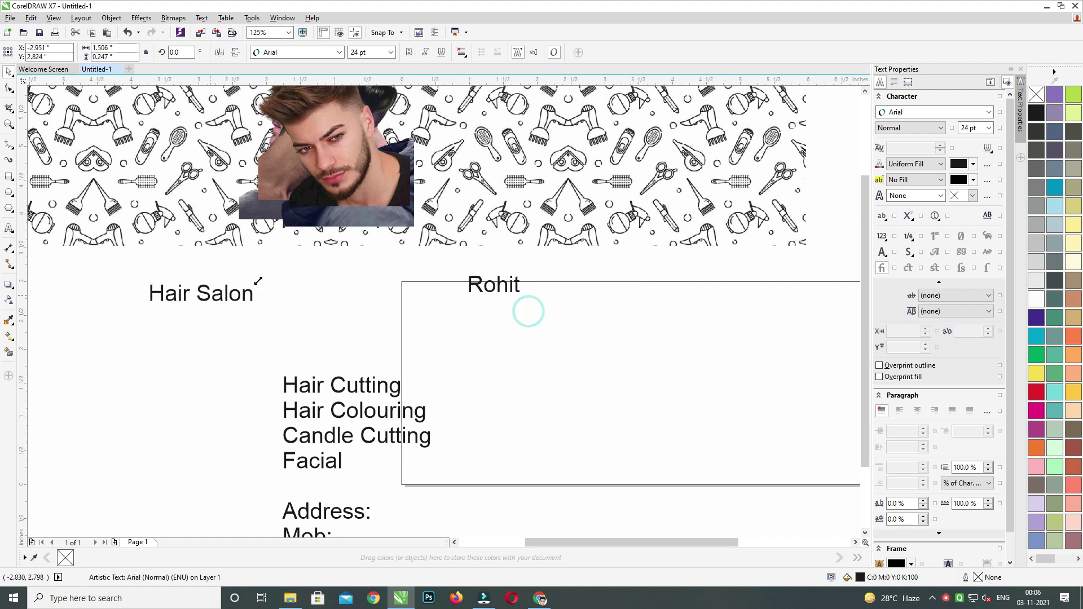
Set the first word of the salon name in the Channel font.
left_click(517, 293)
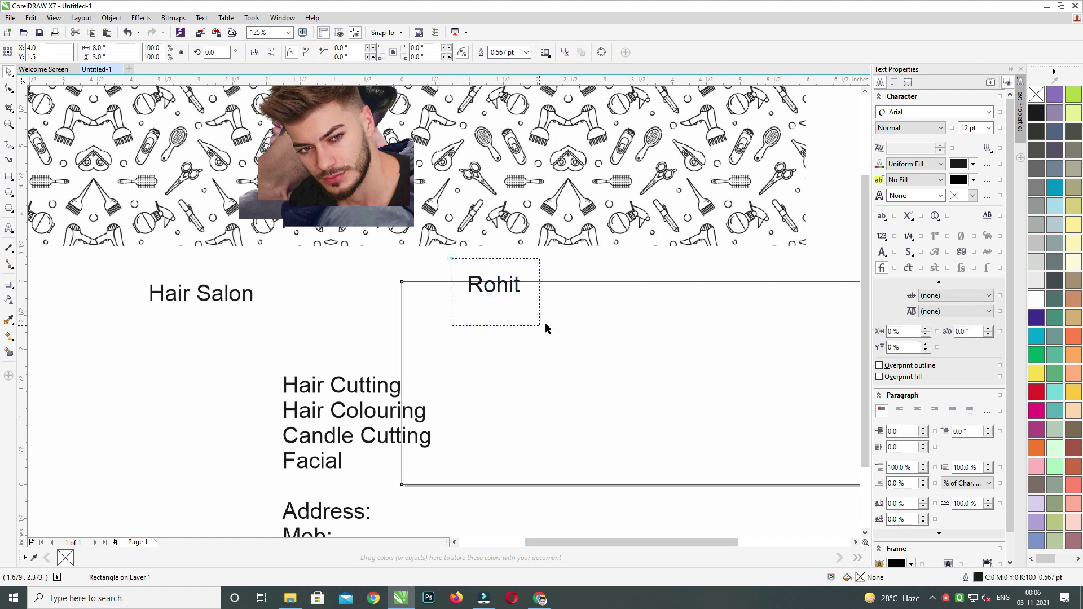
left_click_drag(545, 324, 548, 325)
left_click(295, 52)
left_click(288, 75)
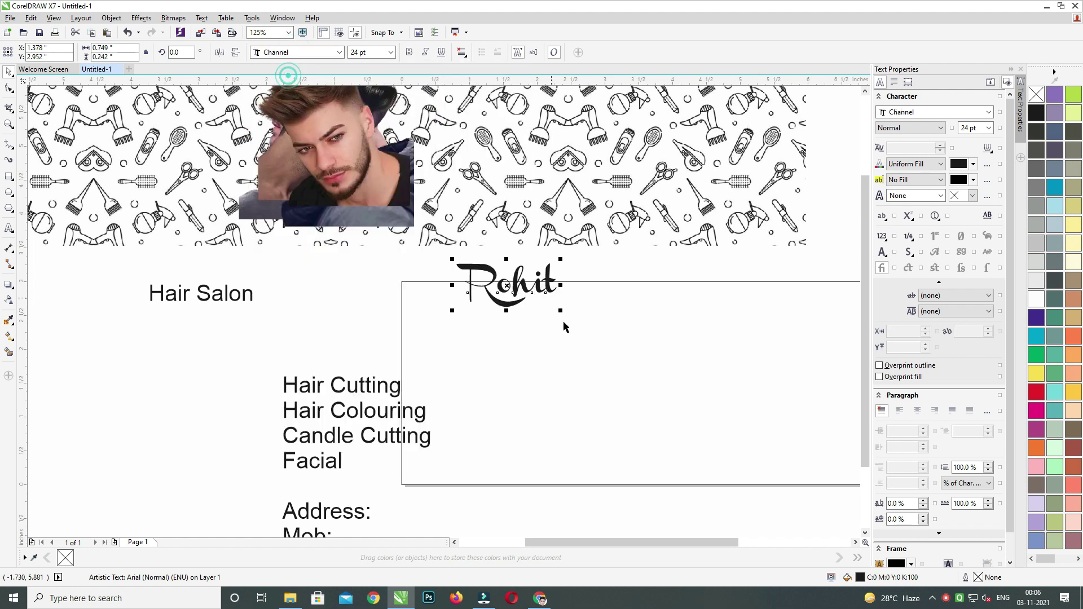
Enlarge the first word of the salon name to about 49 pt and place it in the banner's upper-left area.
left_click_drag(597, 340, 600, 336)
left_click_drag(585, 280, 595, 340)
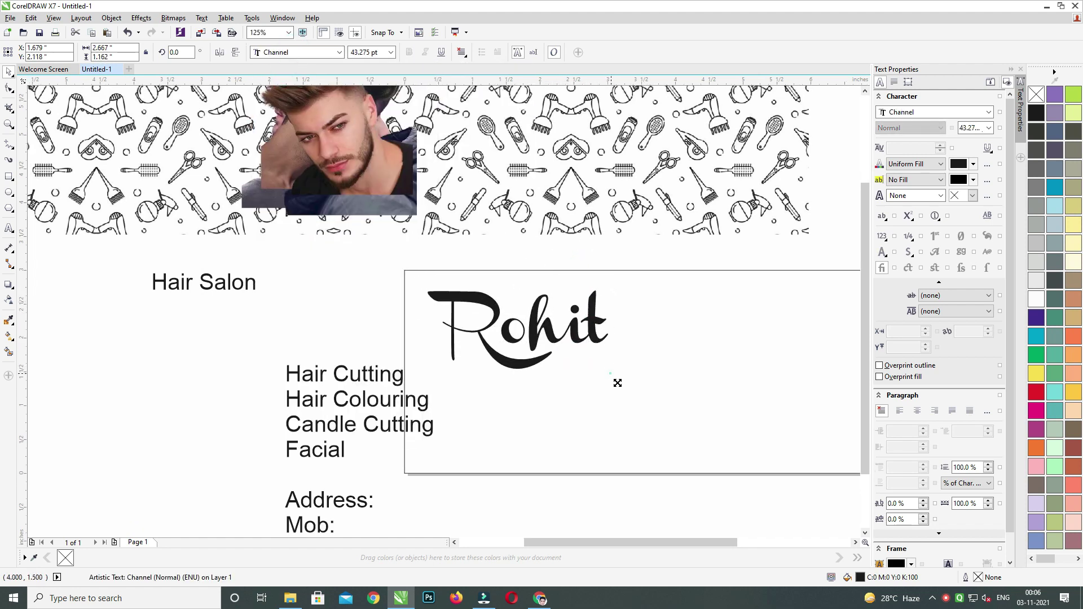
left_click_drag(617, 382, 623, 377)
left_click_drag(557, 336, 559, 351)
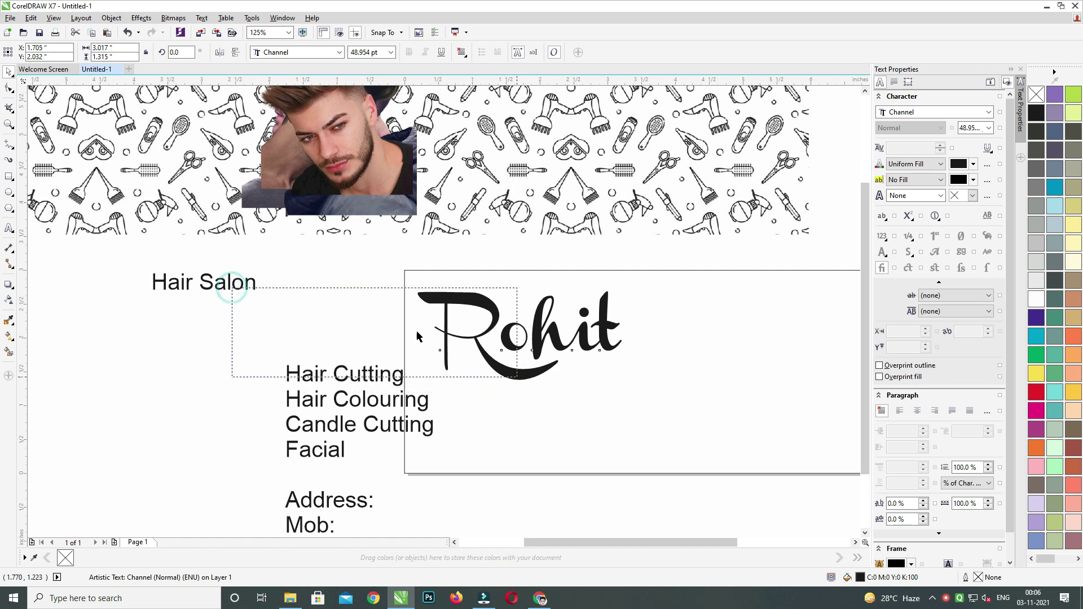
Move the "Hair Salon" text onto the banner, directly beneath the first word of the salon name.
left_click_drag(106, 266, 359, 323)
left_click_drag(246, 288, 562, 415)
left_click(330, 52)
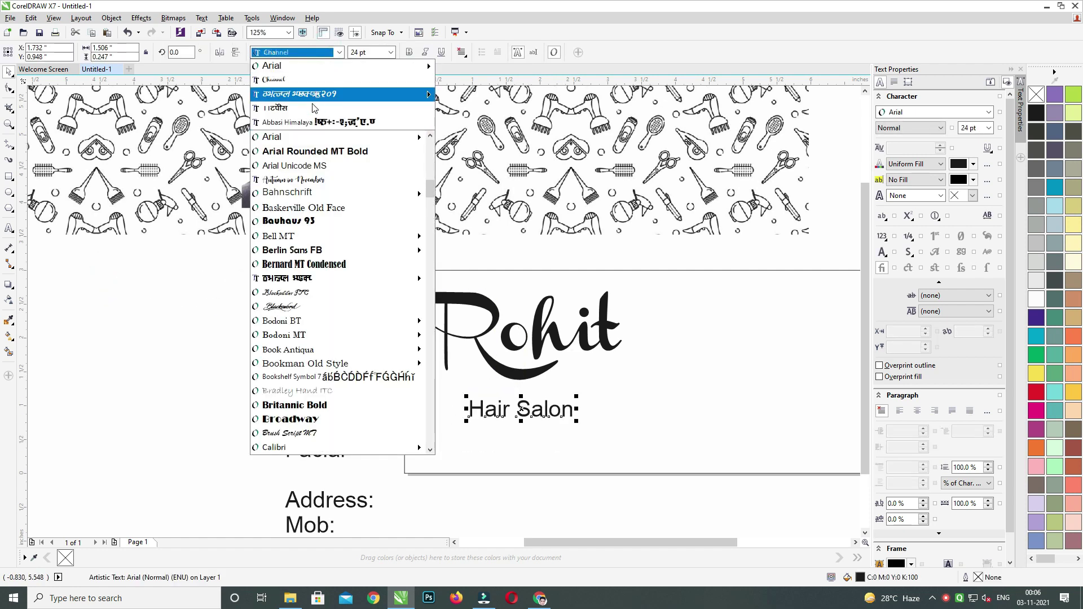
left_click(309, 52)
left_click(309, 51)
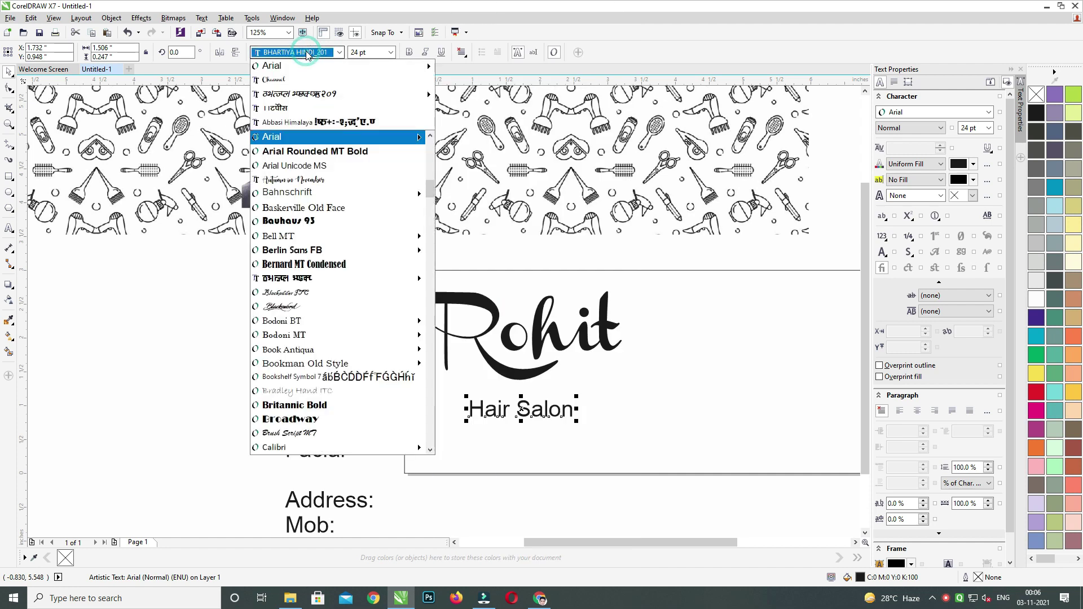
type("Leelawadee")
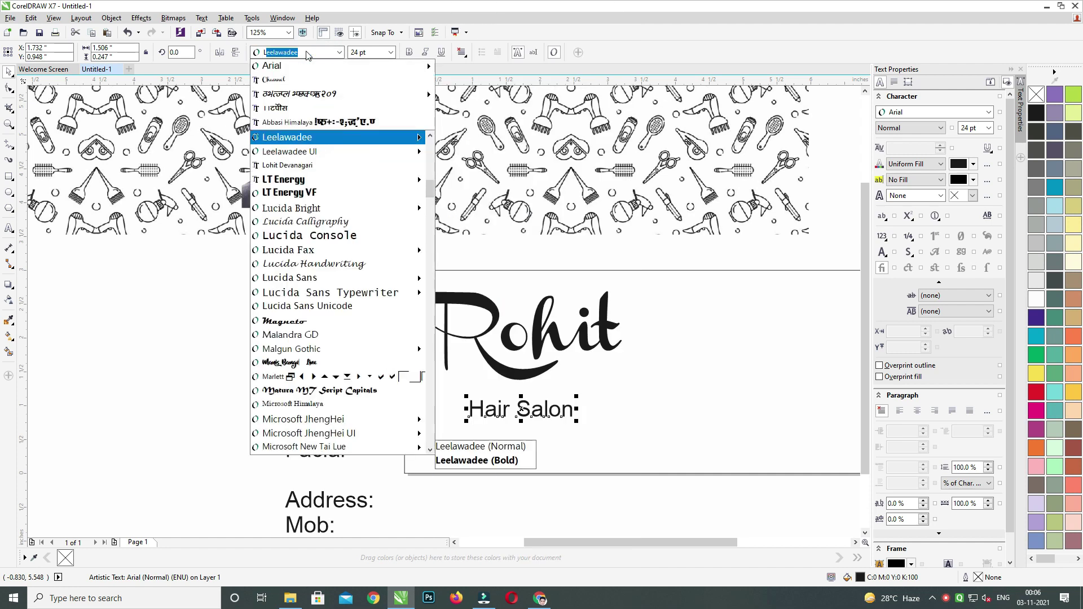
key("Down")
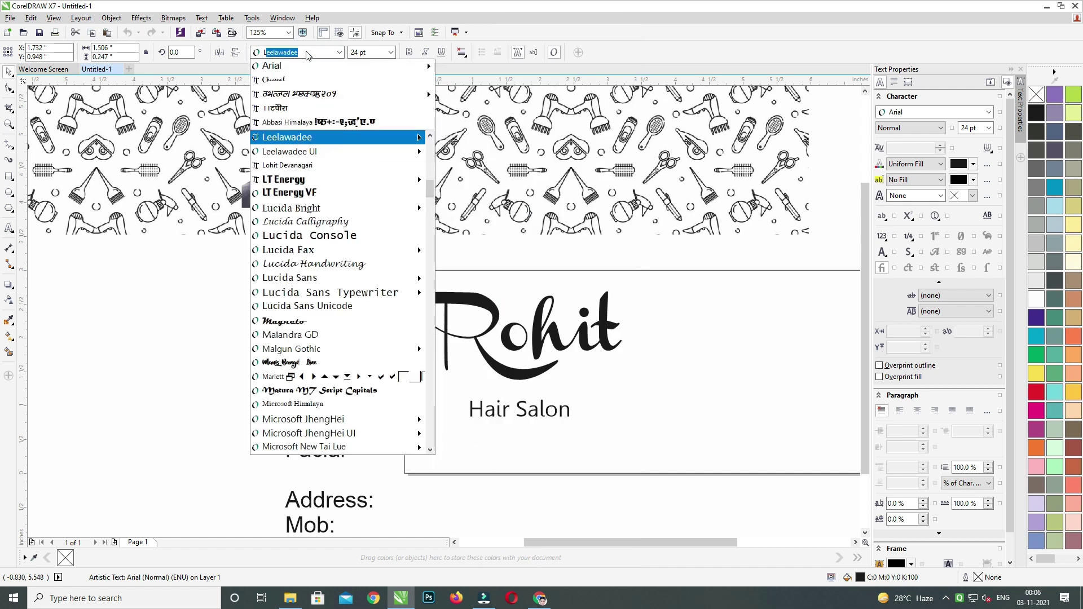
key("alt+Tab")
key("alt+Tab")
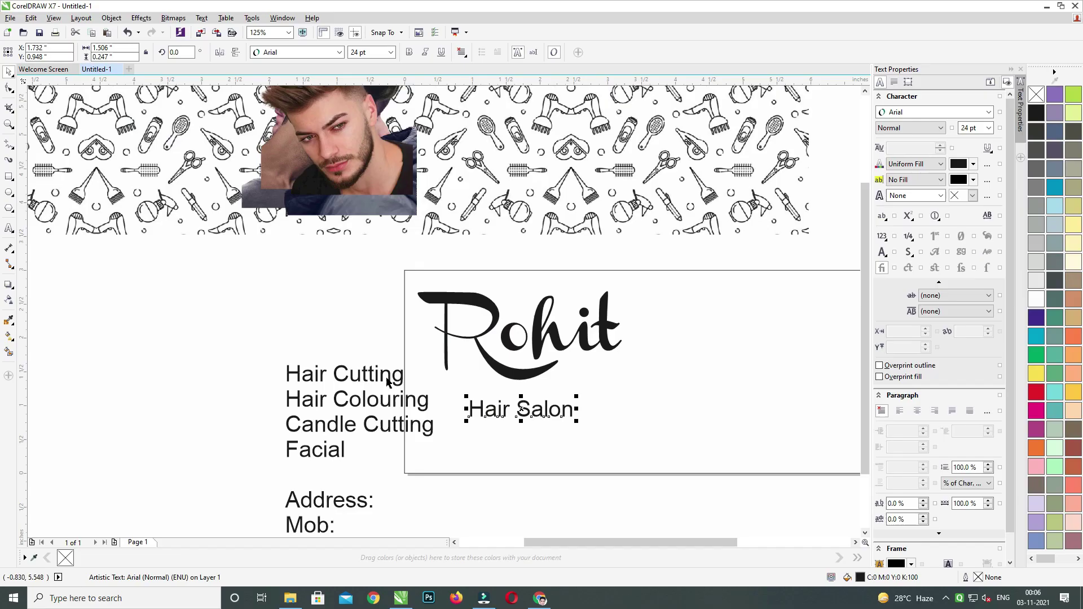
Look up the font names in the fonts folder inside Downloads with File Explorer, and return to CorelDRAW.
left_click(295, 597)
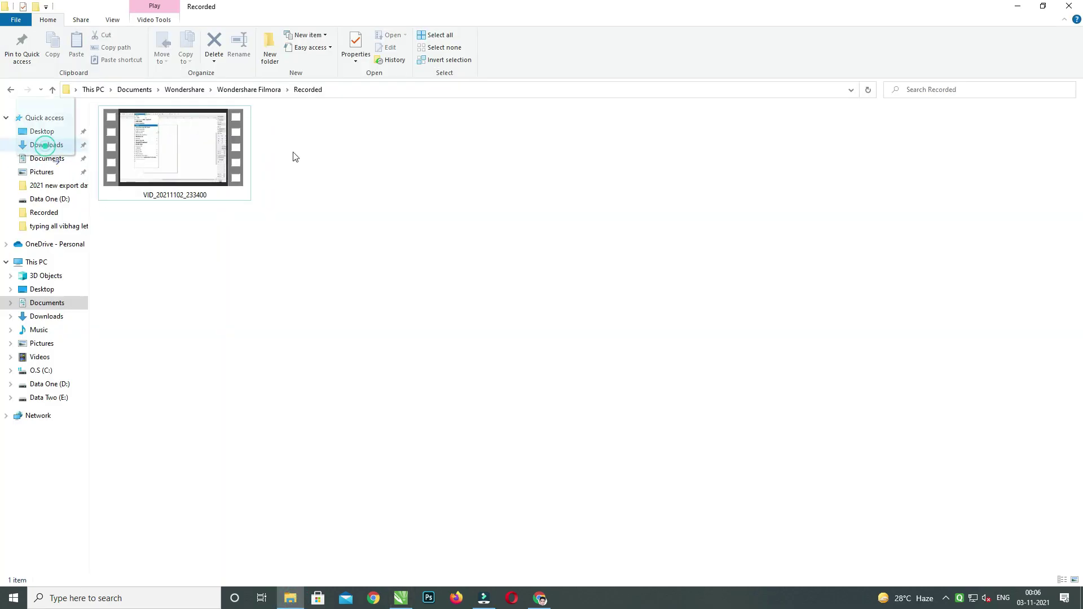
left_click(75, 148)
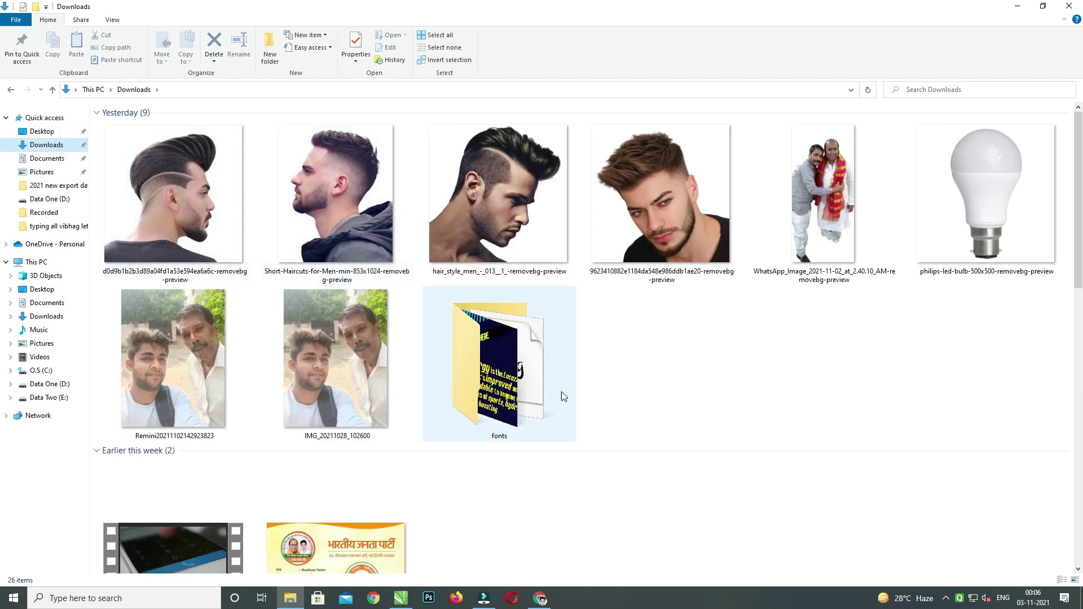
double_click(560, 393)
left_click(1068, 5)
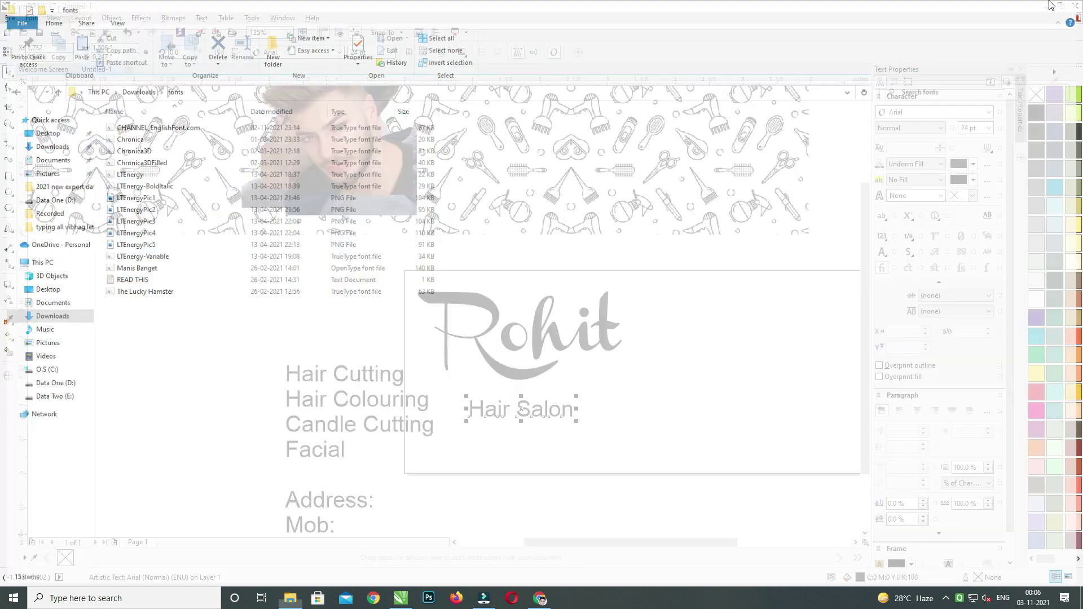
Set "Hair Salon" in the LT Energy bold font and enlarge it to about 34 pt.
left_click(292, 52)
type("LT Energy")
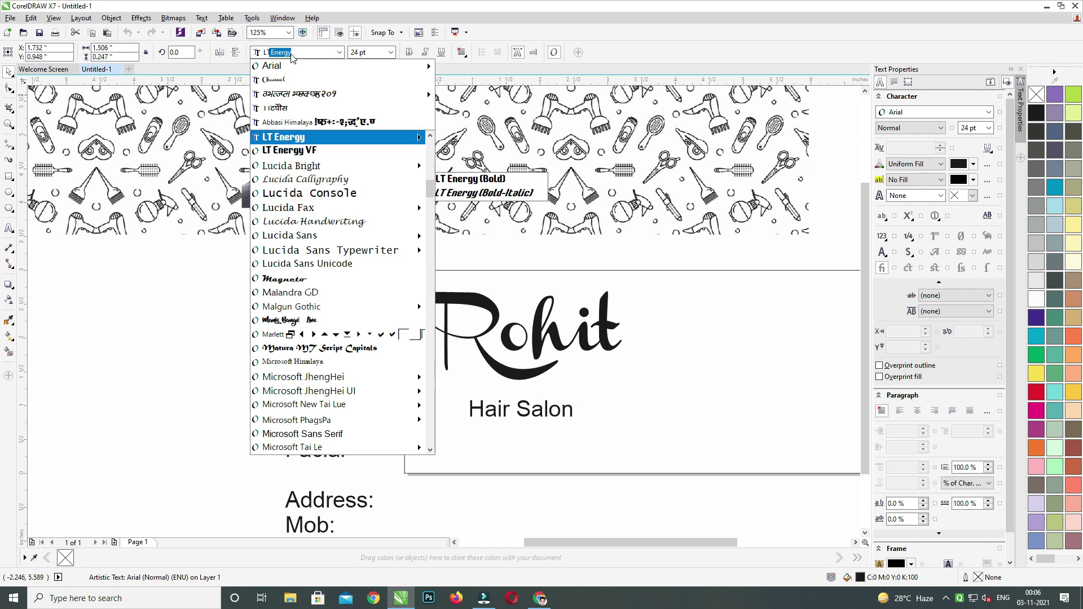
key("Return")
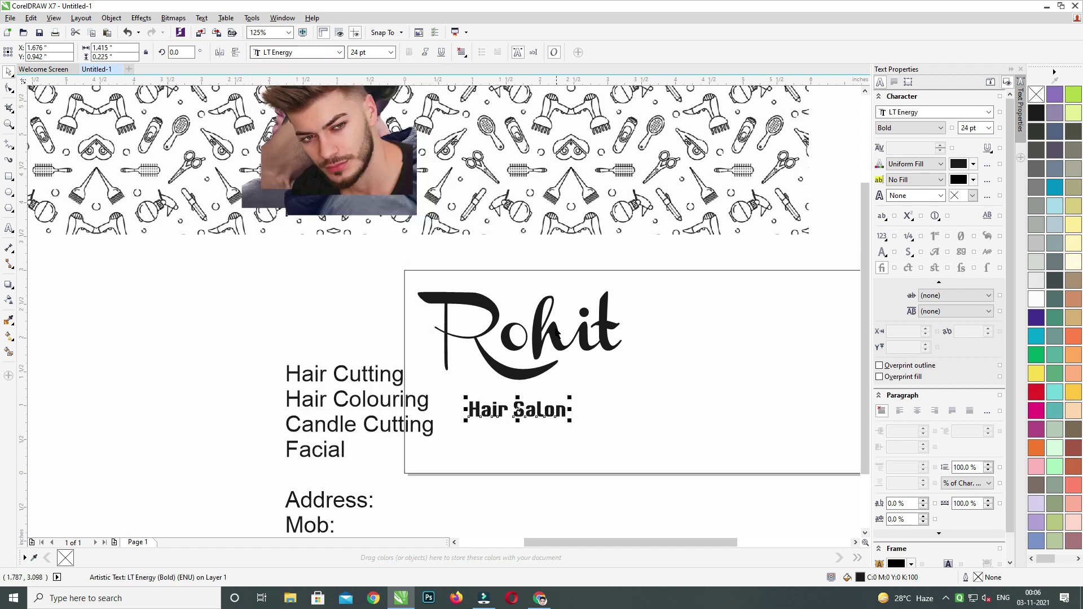
scroll(545, 389, "up", 3)
left_click_drag(608, 383, 638, 403)
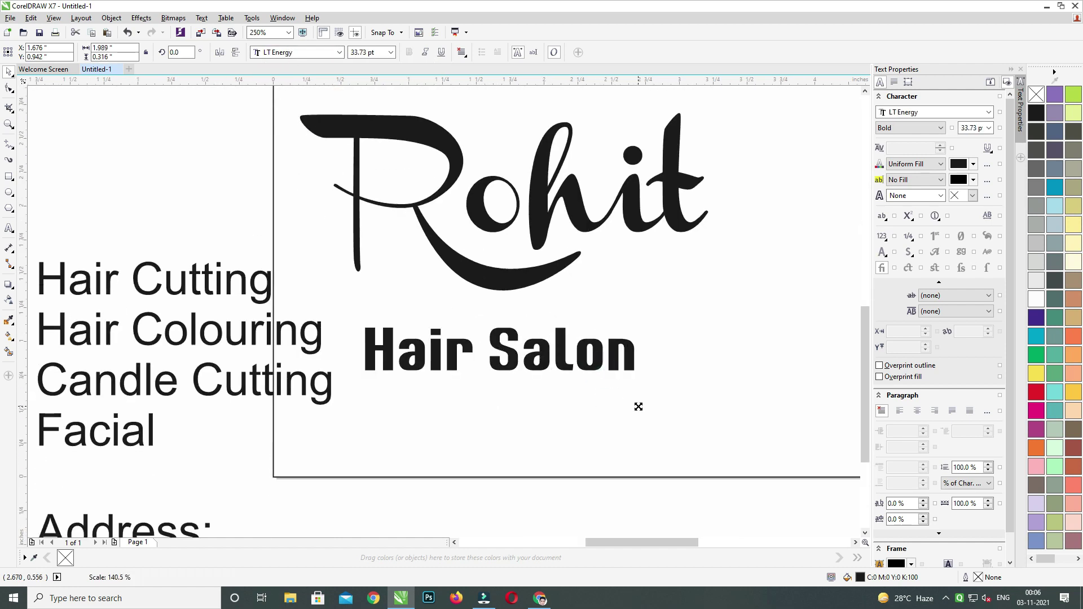
Skew "Hair Salon" so it rises to the right by about 5.8 degrees and enlarge it to about 39 pt.
left_click(624, 354)
left_click(625, 356)
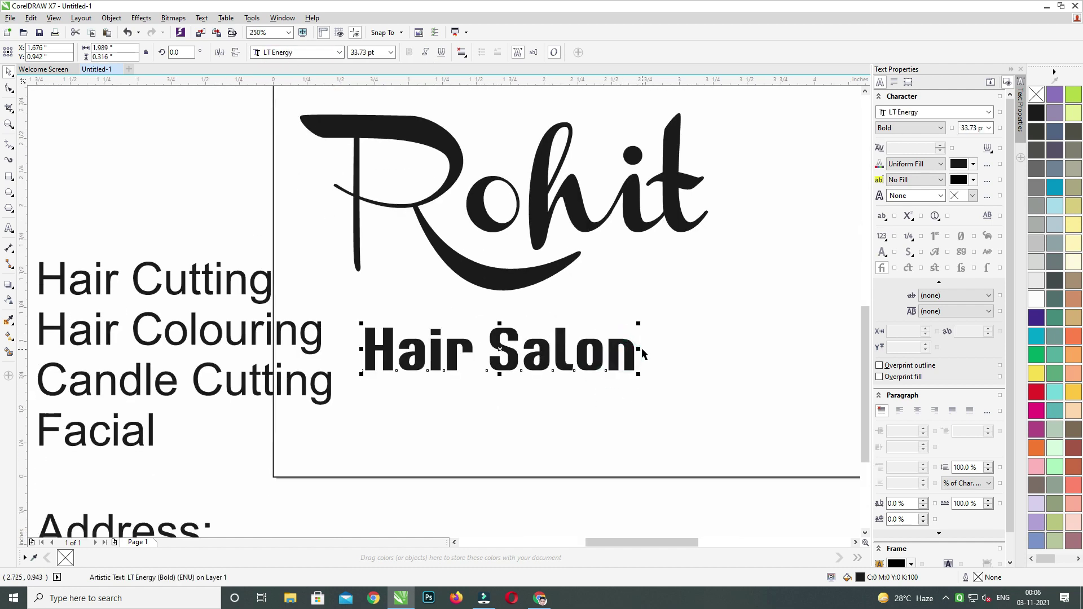
left_click_drag(649, 350, 666, 319)
left_click(654, 352)
left_click(659, 323)
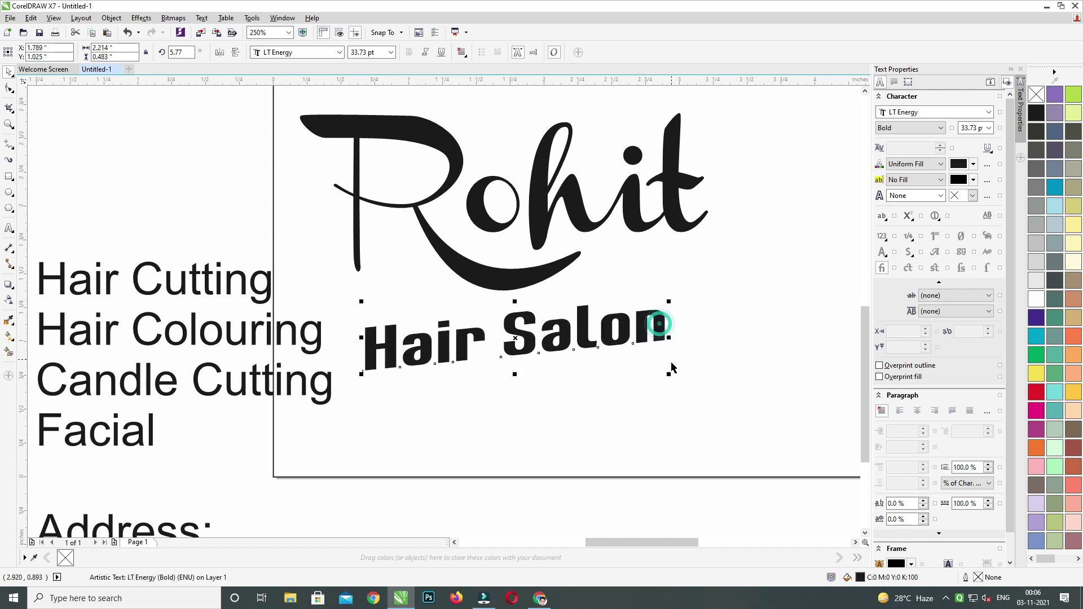
left_click_drag(669, 373, 717, 404)
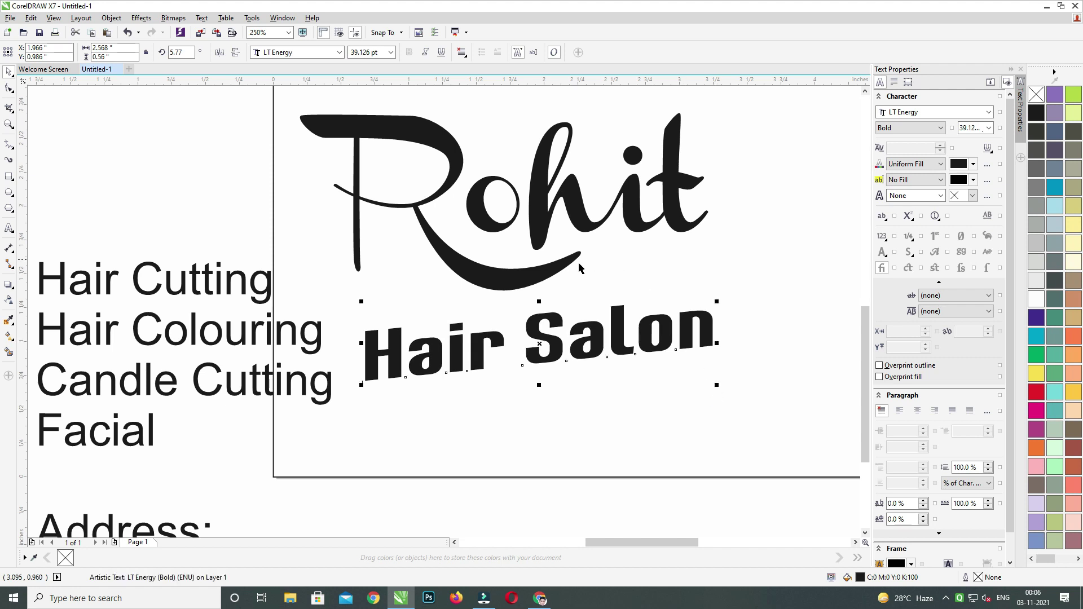
Try to centre-align "Hair Salon" with the first word of the salon name.
left_click(539, 263, "shift")
key("c")
scroll(540, 264, "down", 2)
key("c")
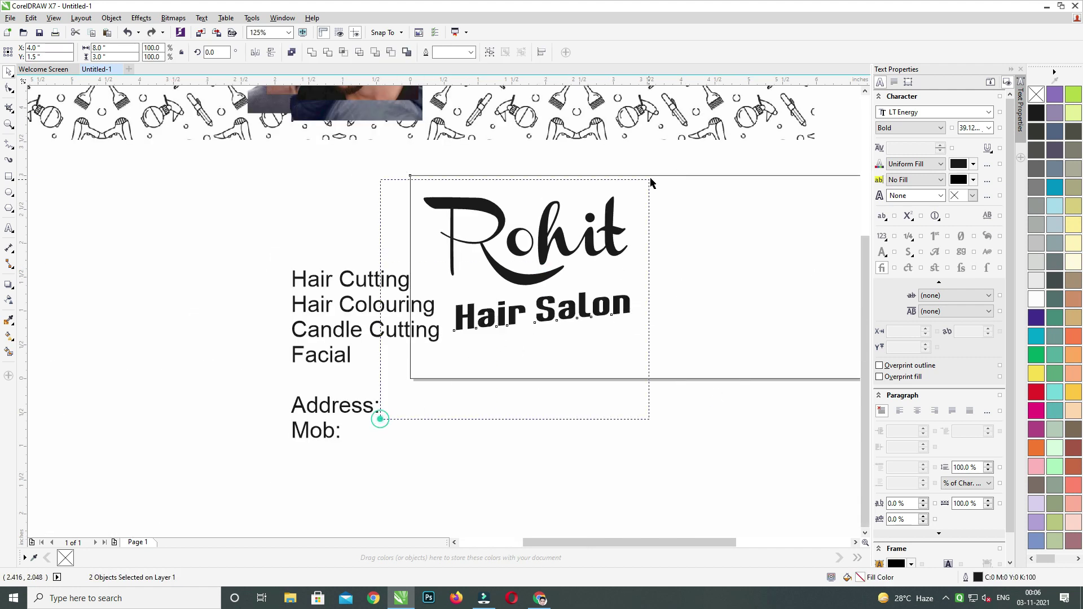
Enlarge both salon name texts together to about 3.59 inches wide and 2.33 inches high.
left_click_drag(631, 335, 666, 365)
left_click_drag(654, 316, 652, 317)
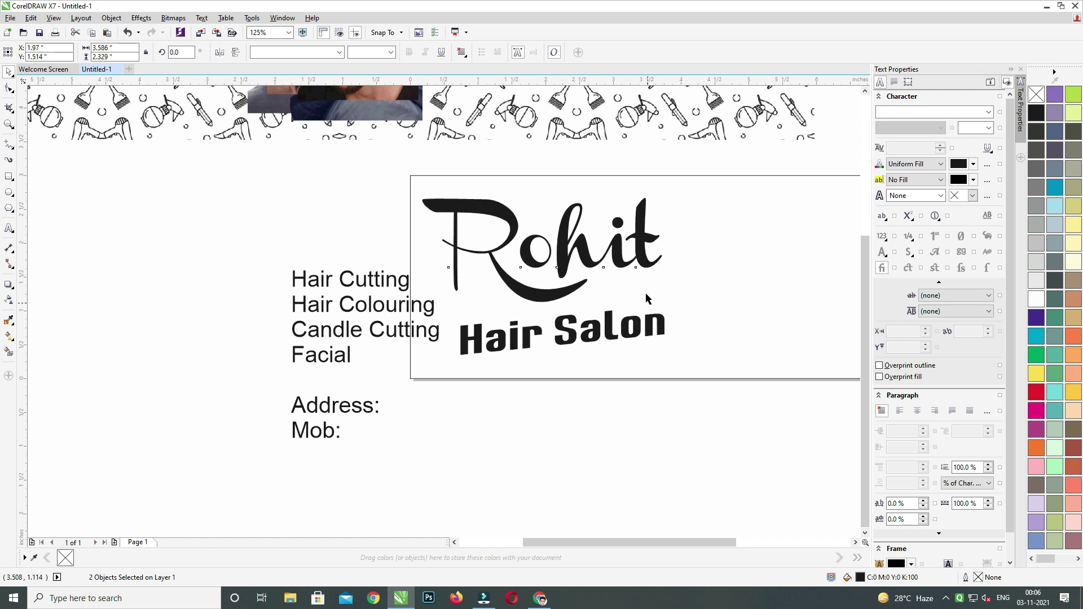
Move the services, address and mobile text block below the middle of the banner.
left_click_drag(644, 260, 494, 260)
left_click(305, 301)
left_click_drag(306, 302, 615, 344)
left_click_drag(611, 306, 414, 372)
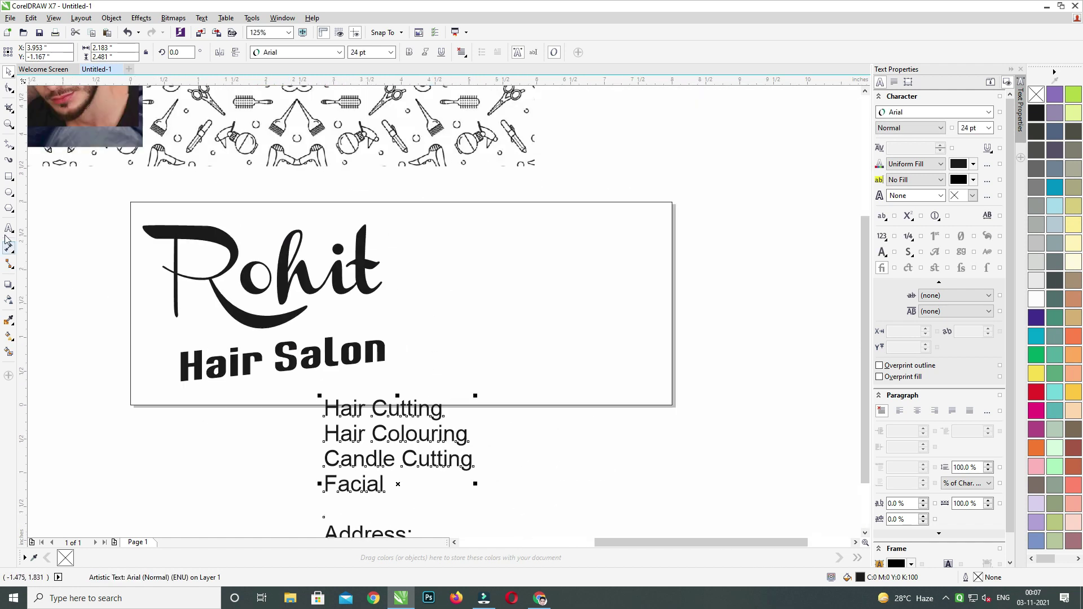
Save the drawing as "hair salon" in CDR format in the yutube dr folder.
key("ctrl+s")
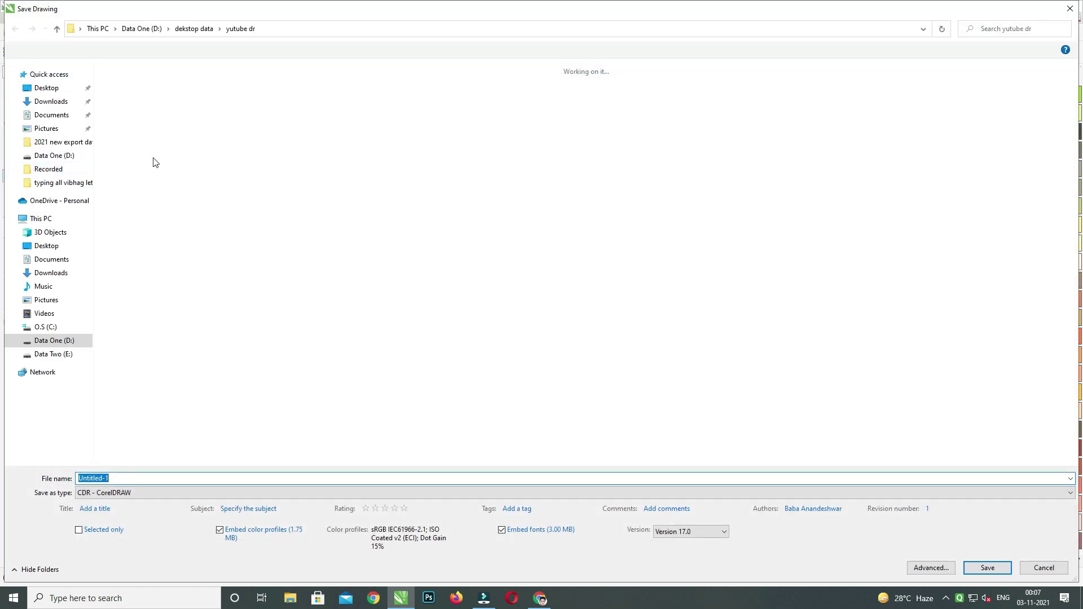
type("ha")
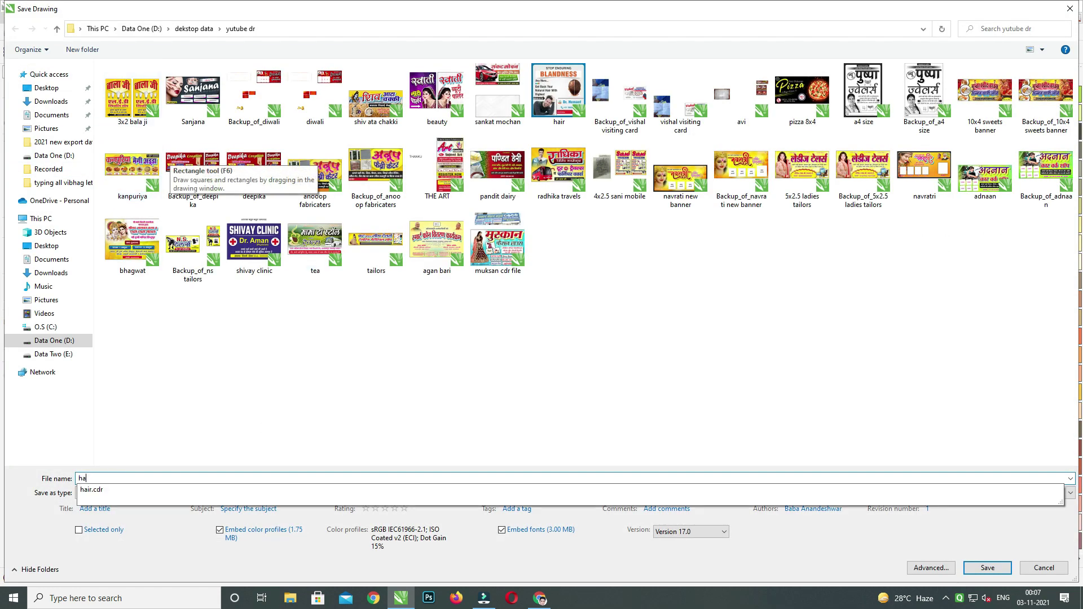
type("ir salon")
key("Return")
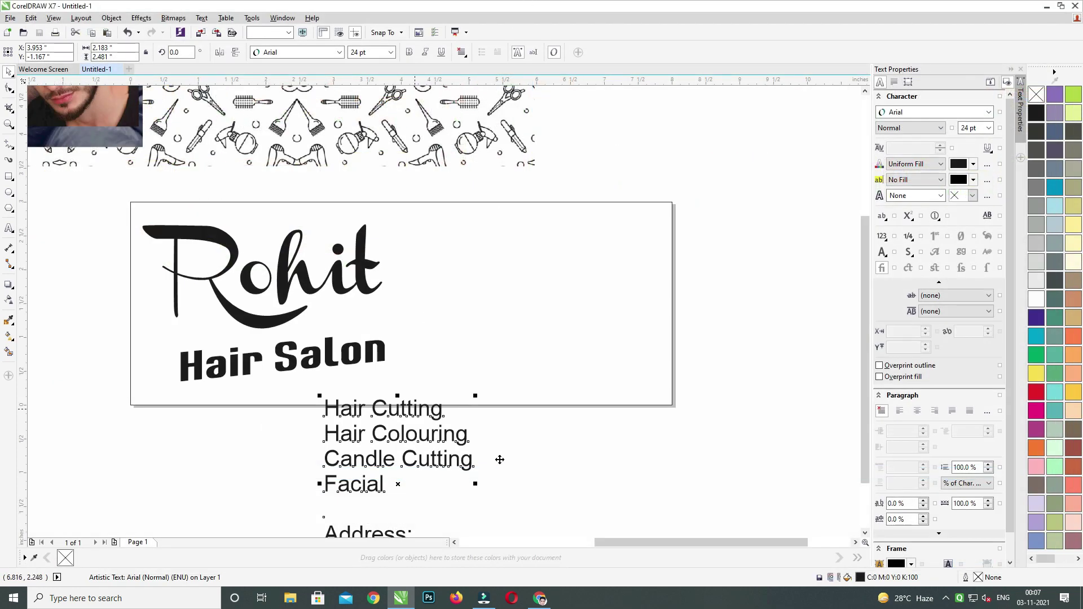
Draw a rectangle about 1.53 by 0.38 inches right of "Hair Salon" and round its corners to about 0.054 inches.
left_click(8, 178)
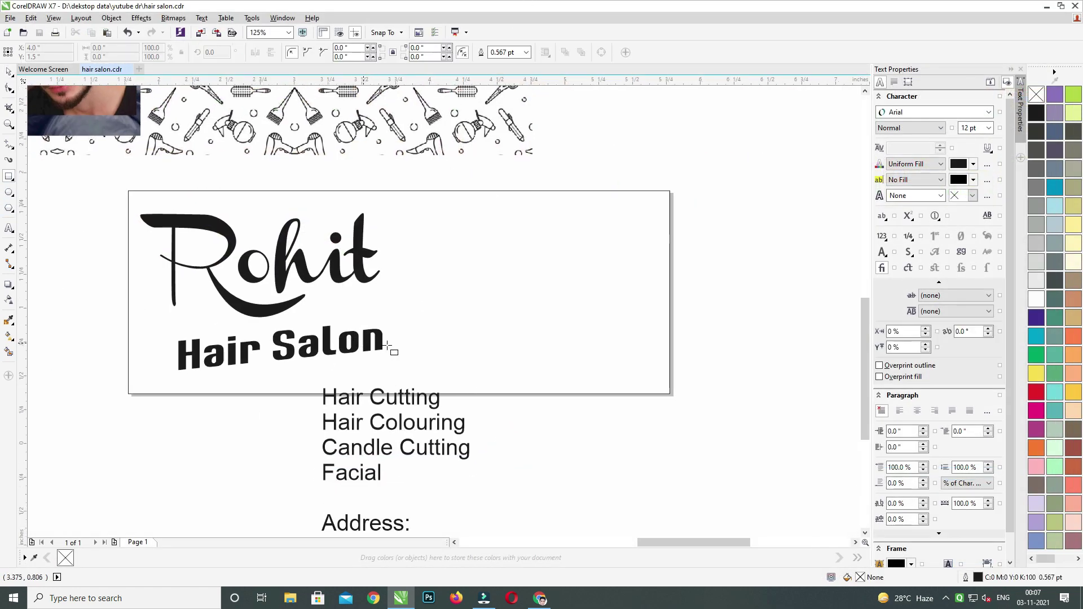
scroll(387, 346, "up", 2)
left_click_drag(361, 308, 569, 359)
left_click(9, 87)
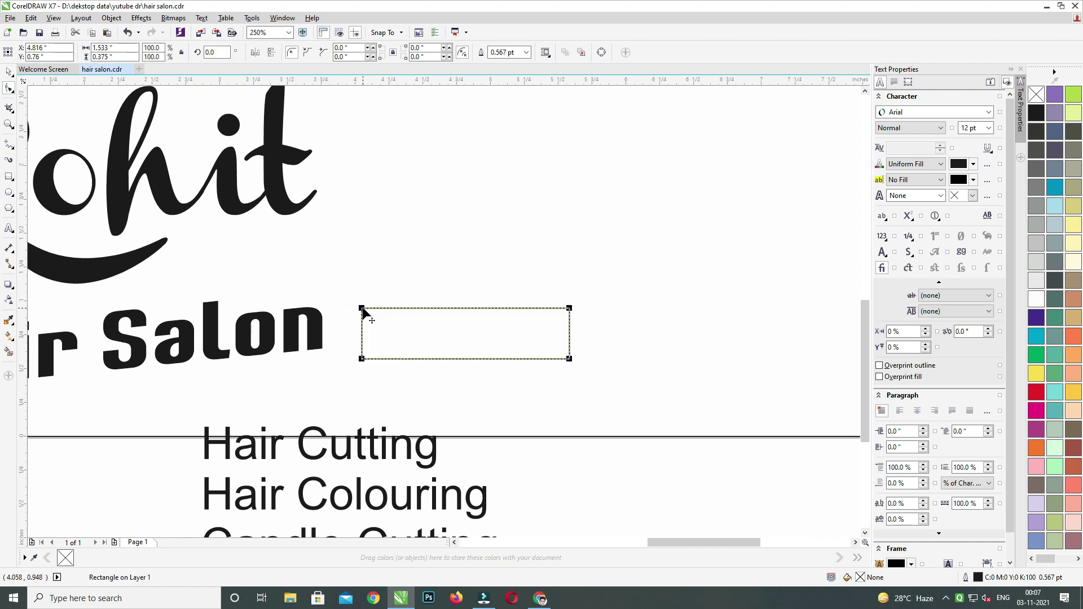
left_click_drag(361, 308, 369, 308)
left_click(8, 71)
Fill the rounded rectangle with black, remove its outline and widen it to about 1.72 inches.
scroll(459, 316, "up", 2)
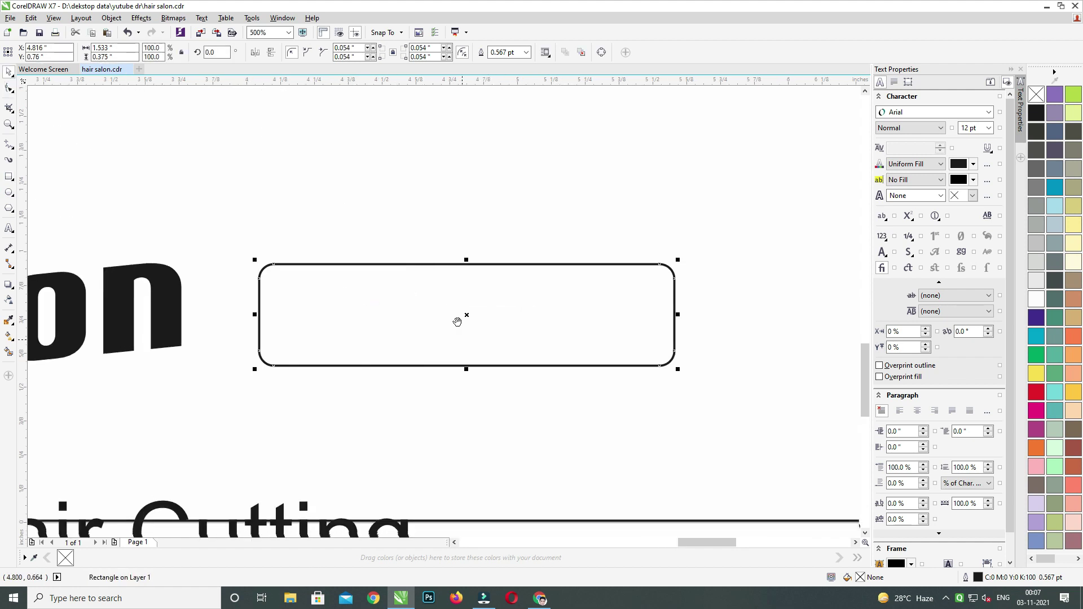
left_click(1036, 116)
scroll(664, 257, "down", 2)
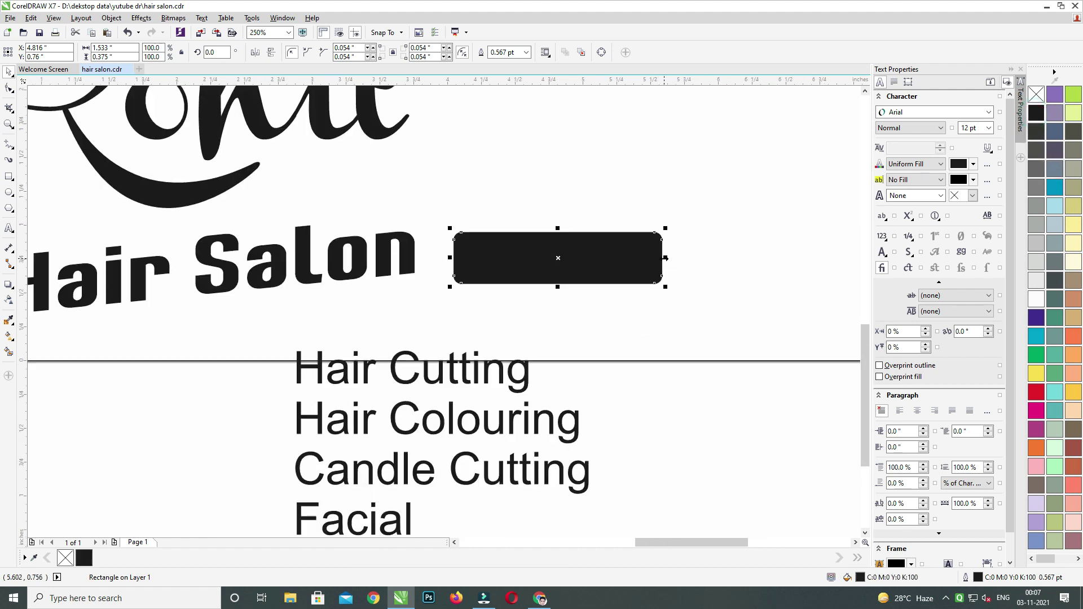
left_click_drag(666, 258, 692, 258)
right_click(1036, 94)
Apply a linear transparency across the black rounded rectangle from its left edge to its right edge and reselect the shape.
scroll(604, 246, "up", 2)
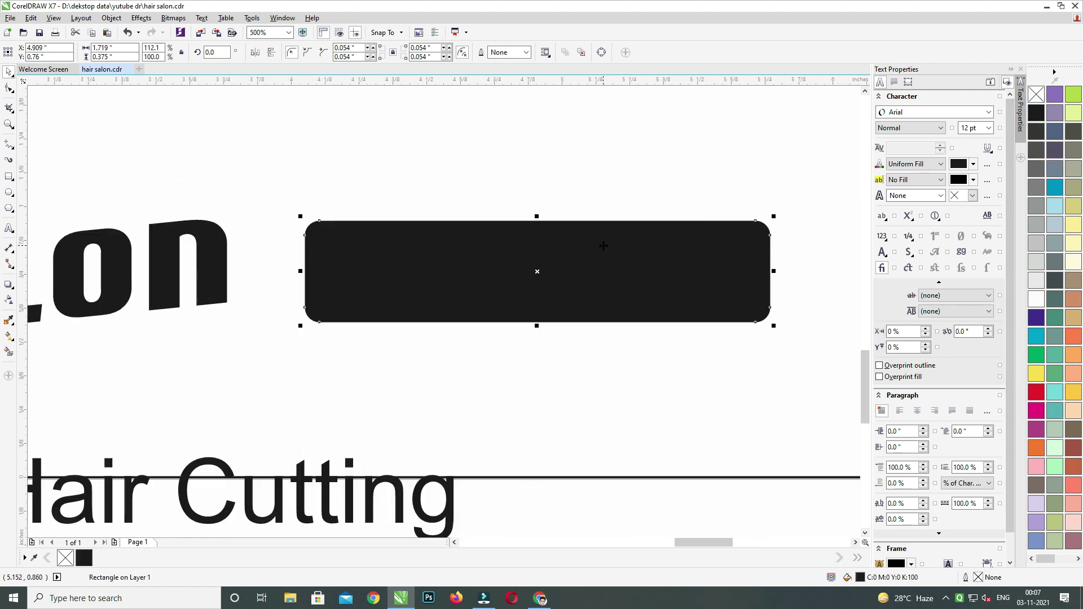
left_click(7, 301)
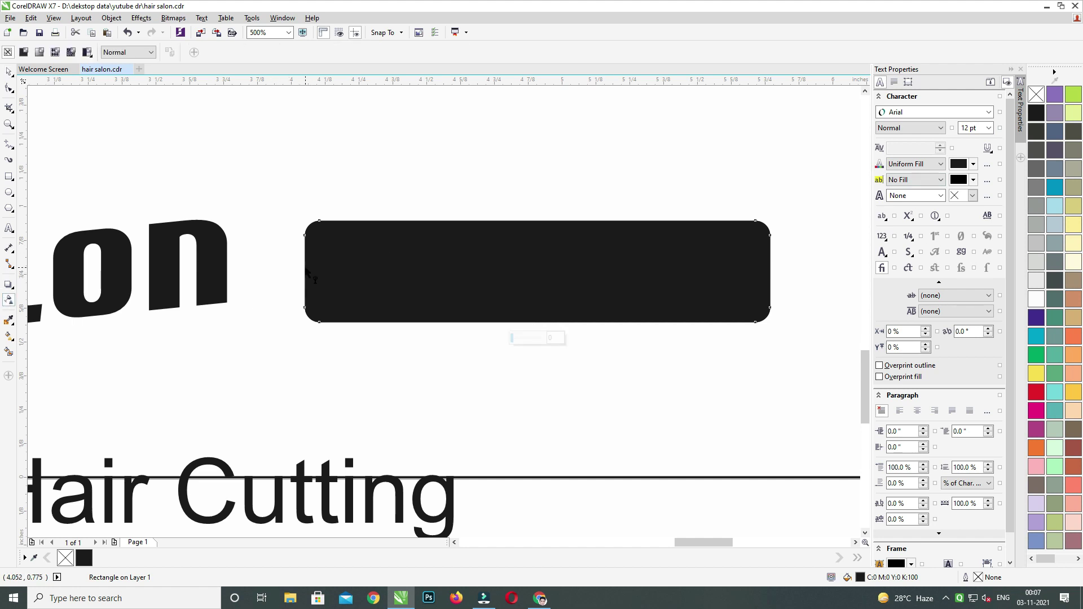
left_click_drag(305, 268, 766, 267)
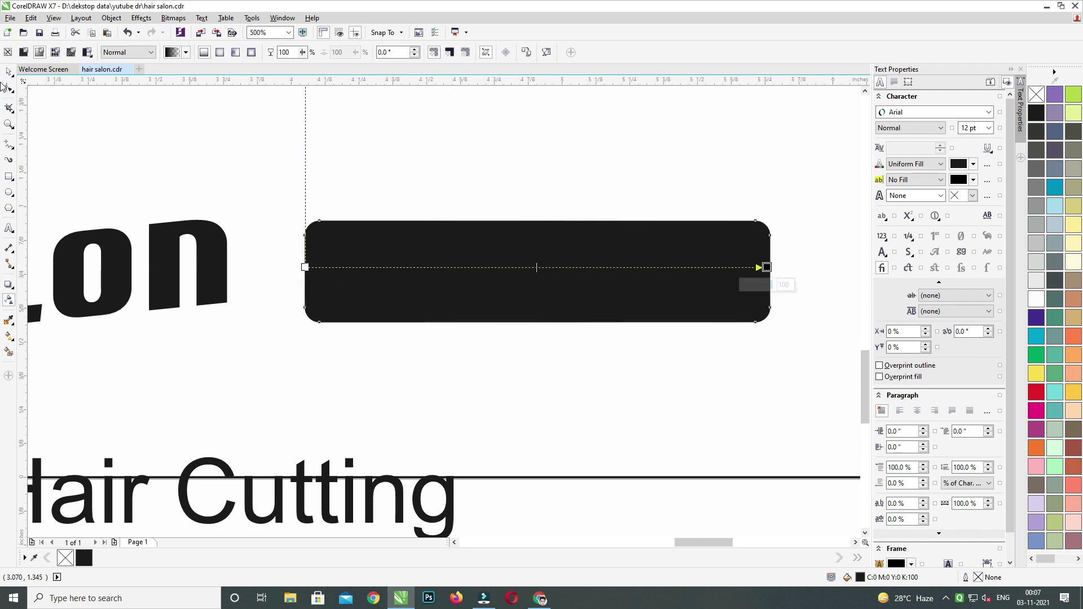
left_click(9, 71)
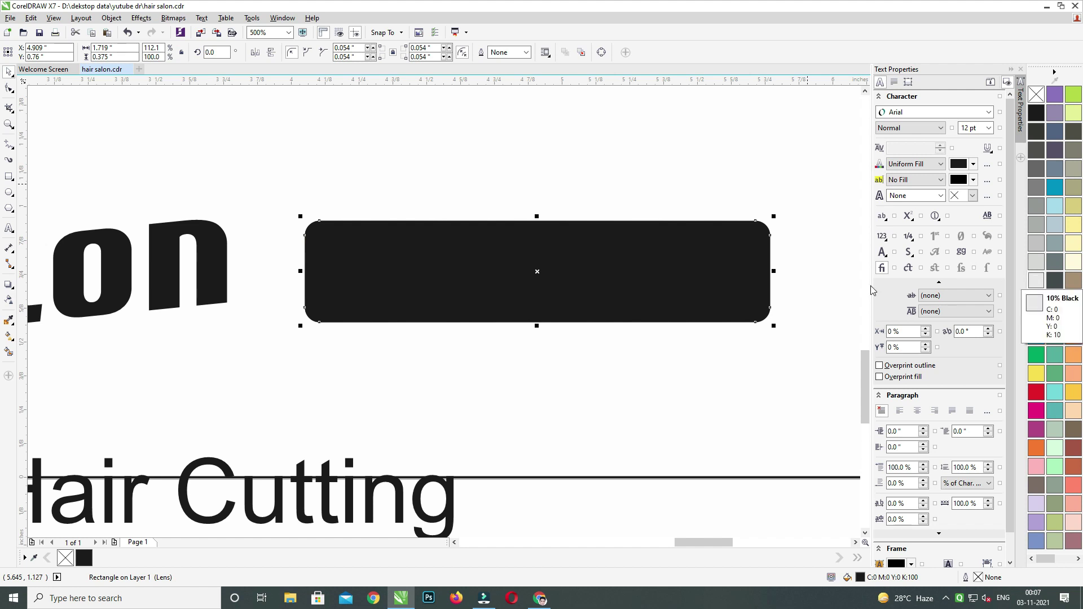
left_click(555, 277)
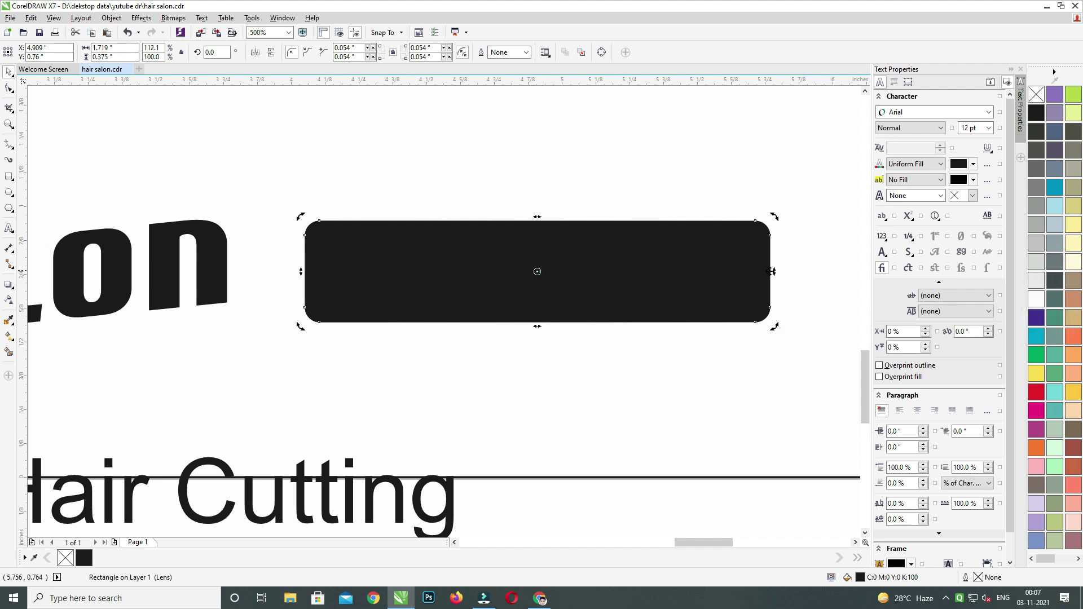
Skew the right side of the transparent rounded rectangle slightly downward so it forms a fading shadow beneath the black box.
mouse_move(772, 272)
left_mouse_down()
mouse_move(759, 280)
mouse_move(773, 288)
left_mouse_up()
scroll(758, 297, "down", 1)
left_click(738, 395)
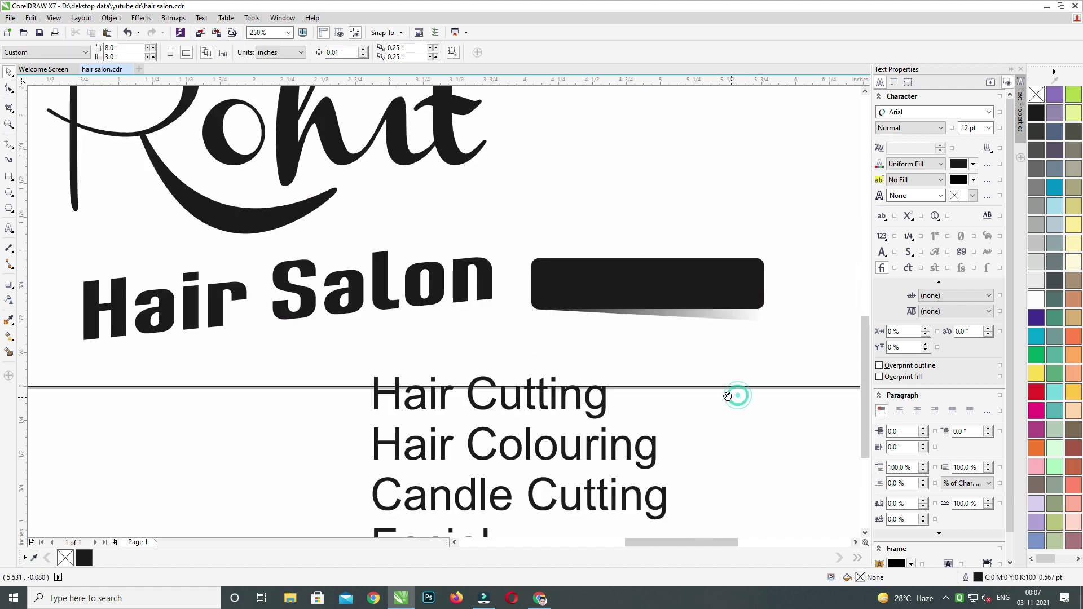
Group the black rounded box with its skewed shadow.
left_click(685, 293)
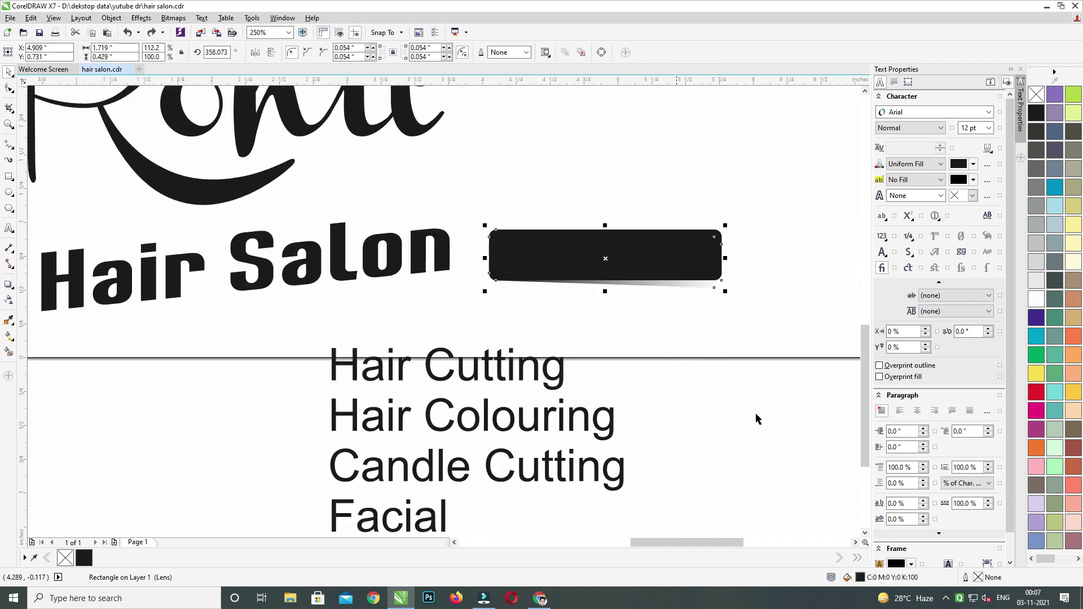
left_click_drag(800, 419, 496, 230)
key("ctrl+f")
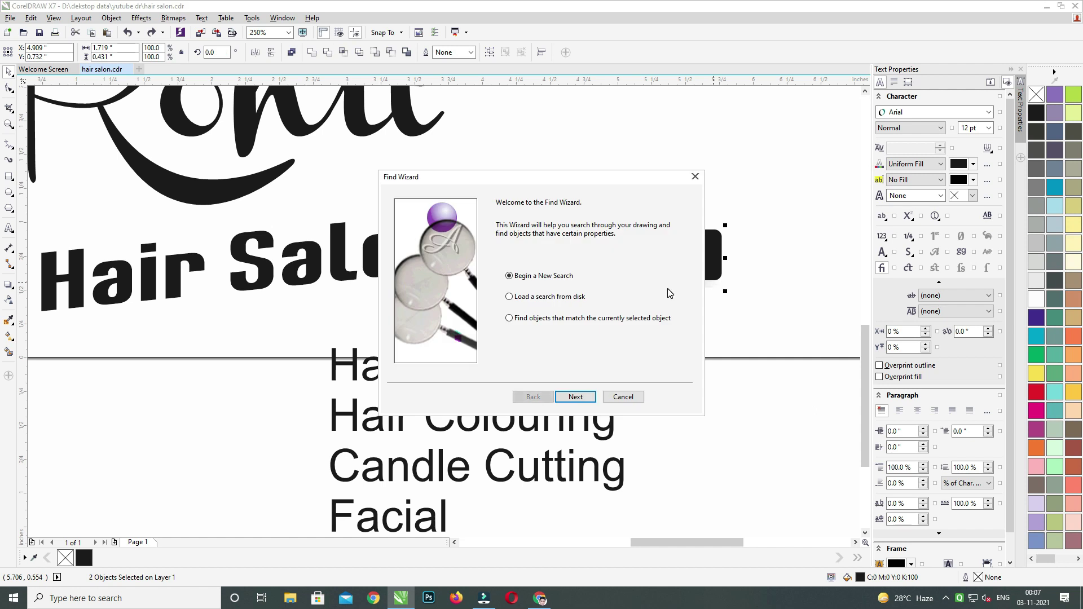
key("Escape")
key("ctrl+g")
scroll(633, 280, "down", 1)
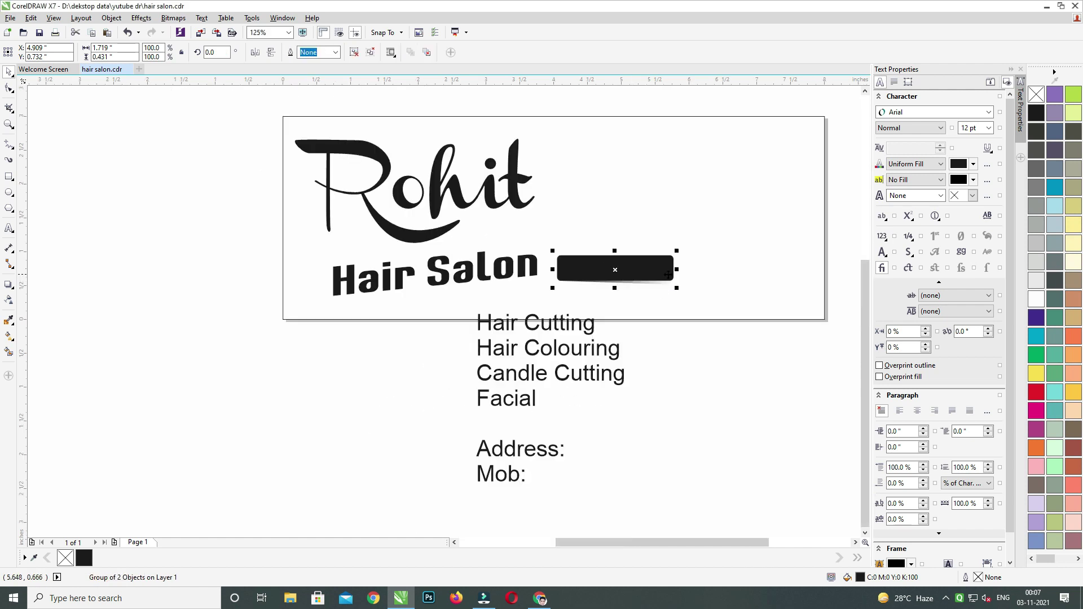
Narrow the grouped box to about 1.49 inches and place a copy of it on its right side.
left_click_drag(668, 269, 445, 319)
right_click(729, 269)
scroll(661, 277, "right", 2)
left_click(646, 394)
left_click(640, 274)
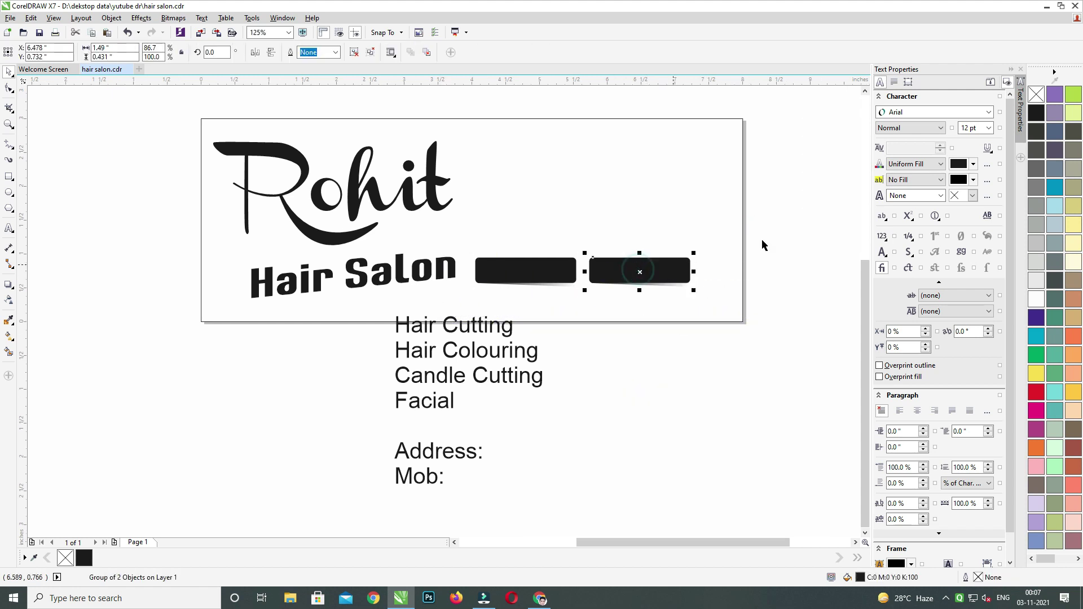
Adjust the gap between the two boxes by moving the copy, and group the pair.
left_click_drag(776, 232, 444, 317)
left_click(605, 377)
left_click(651, 273)
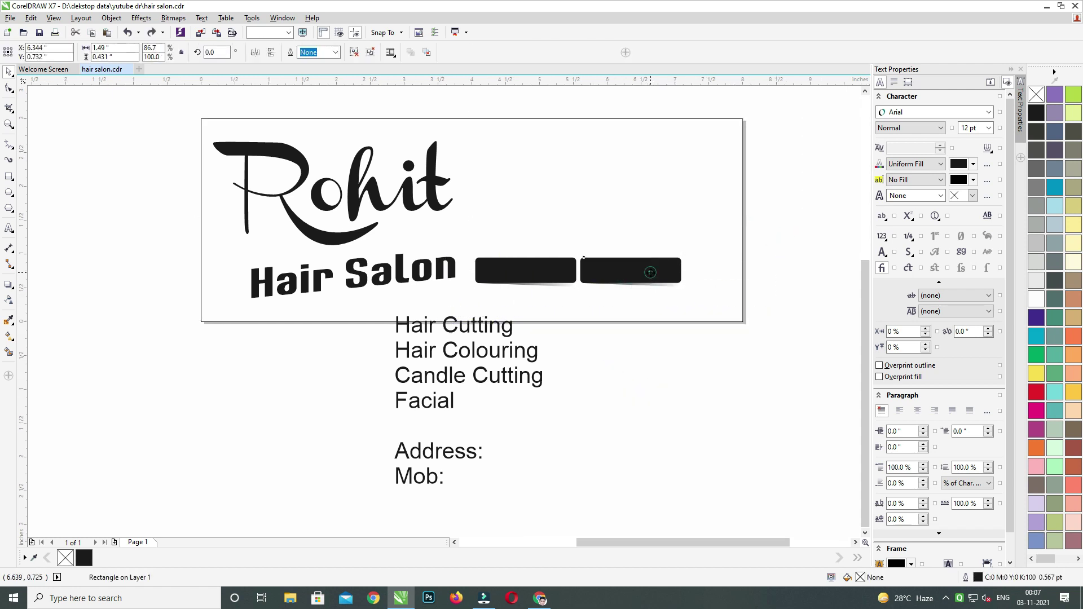
key("Right")
key("Right")
key("Right")
left_click_drag(754, 237, 413, 318)
key("ctrl+g")
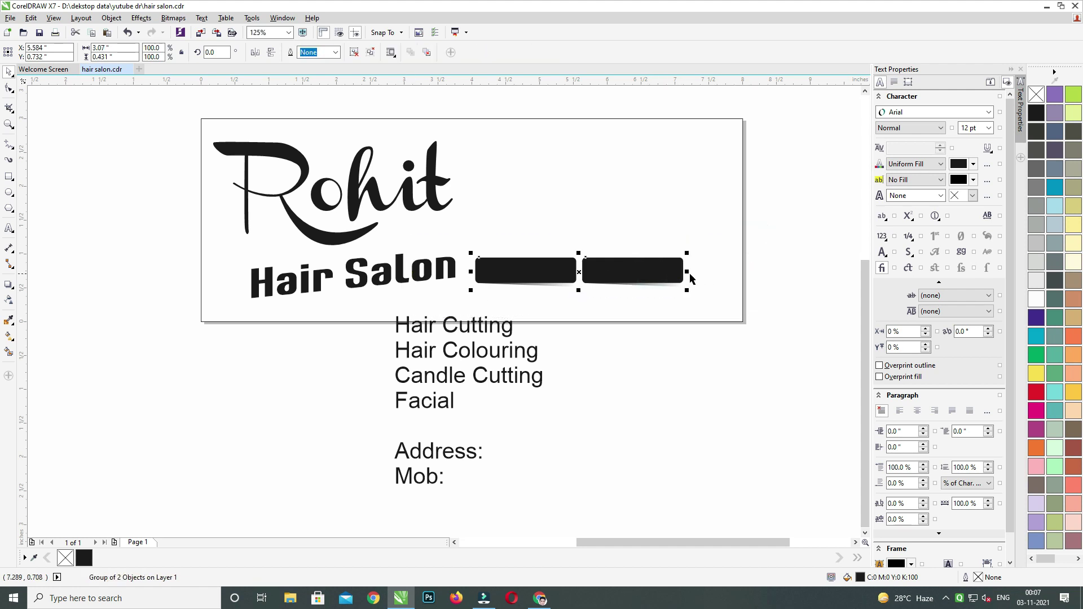
Widen the pair of boxes to about 3.49 inches and nudge it up and to the right.
left_click_drag(687, 272, 710, 273)
scroll(688, 275, "up", 1)
key("Right")
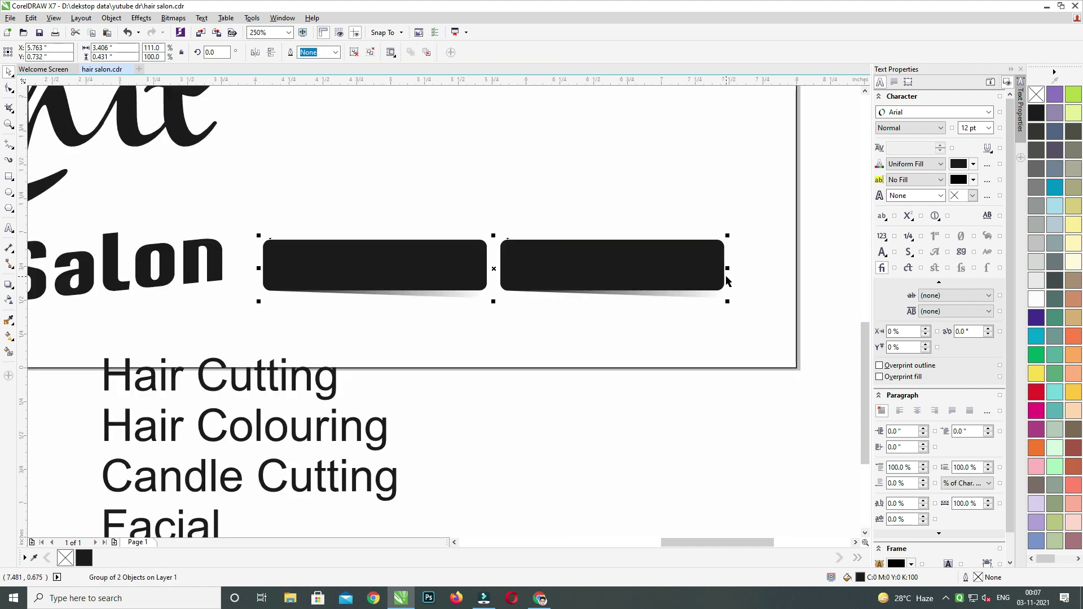
key("Up")
key("Right")
key("Up")
key("Right")
key("Right")
key("Right")
left_click_drag(735, 265, 746, 264)
Copy the pair of boxes directly below itself and mirror the copy horizontally.
left_click_drag(650, 257, 649, 323)
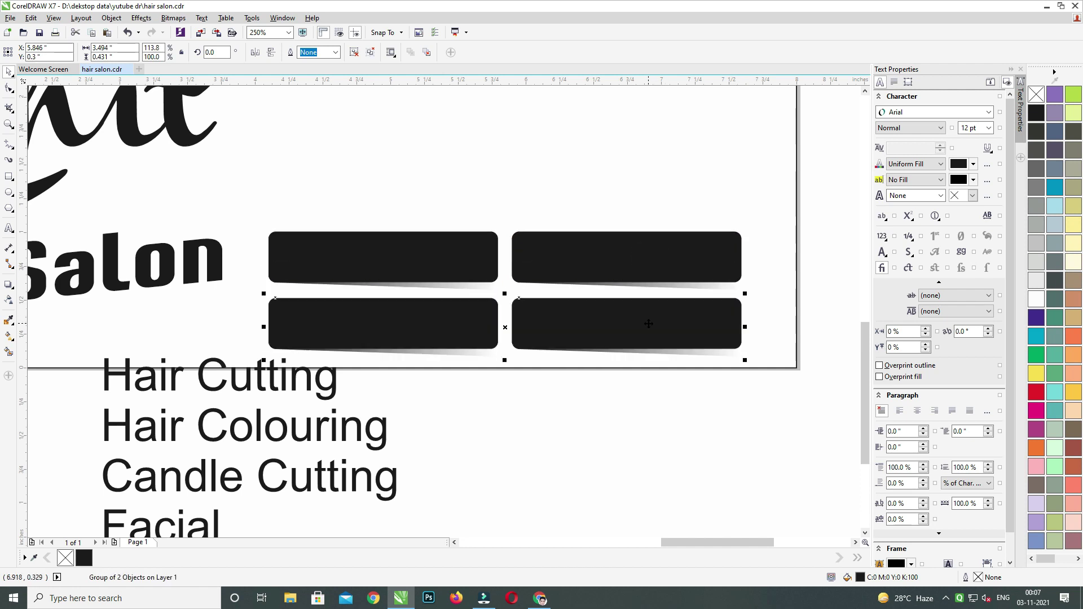
left_click_drag(230, 381, 804, 195)
key("Up")
key("Up")
key("Right")
key("Right")
Stretch the block of four boxes to about 3.68 inches wide and nudge it upward.
left_click_drag(747, 290, 772, 291)
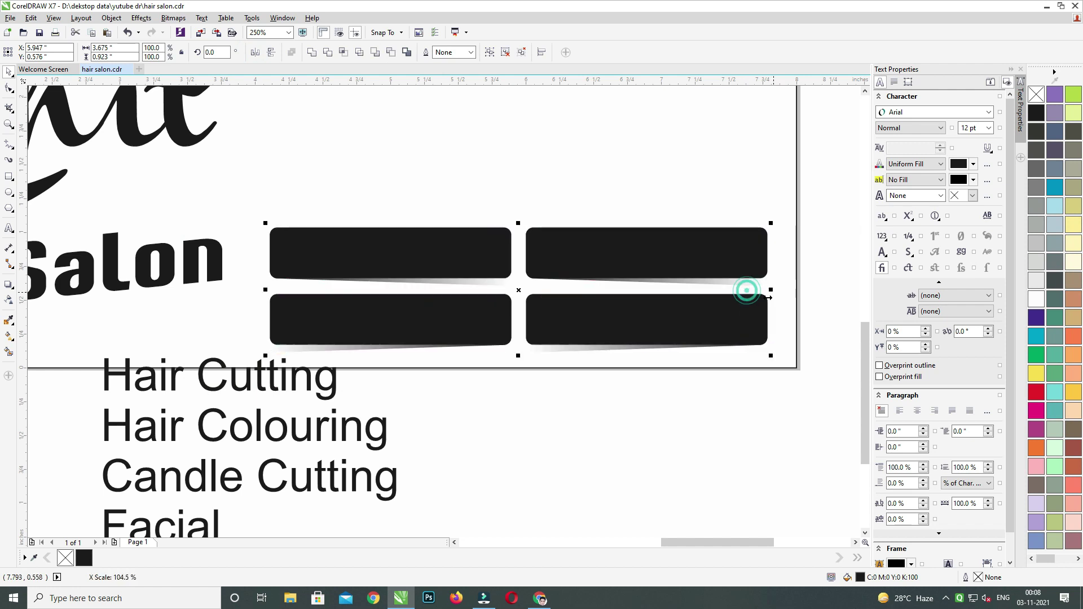
key("Up")
key("Up")
key("Up")
key("Up")
Cut the "Address:" and "Mob:" lines out of the service list and paste them as a separate text object beside it.
left_click_drag(555, 315, 700, 252)
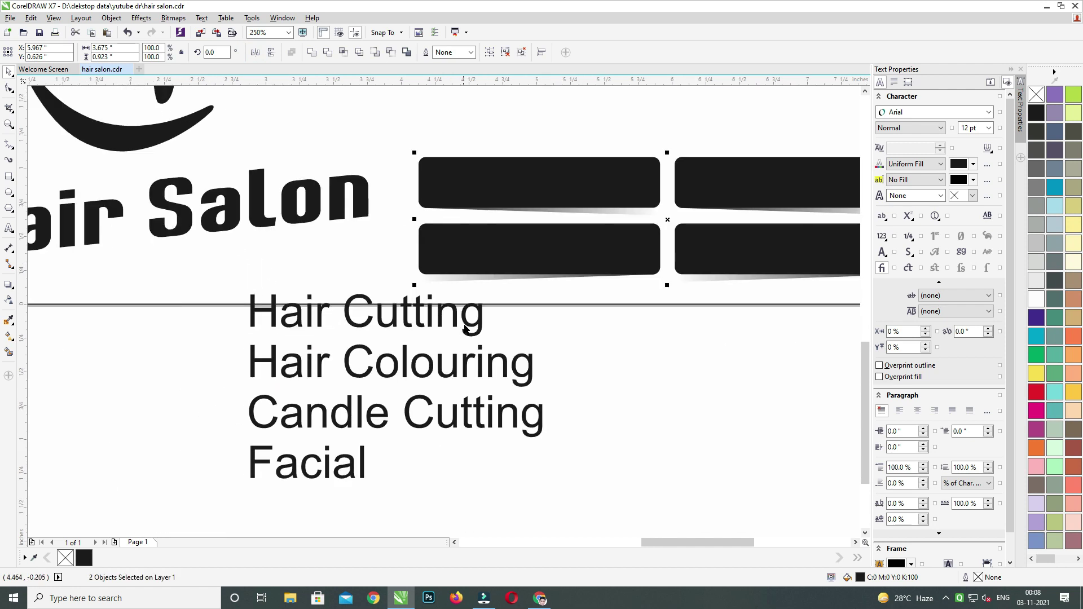
left_click(473, 325)
scroll(475, 325, "down", 1)
left_click_drag(474, 325, 445, 344)
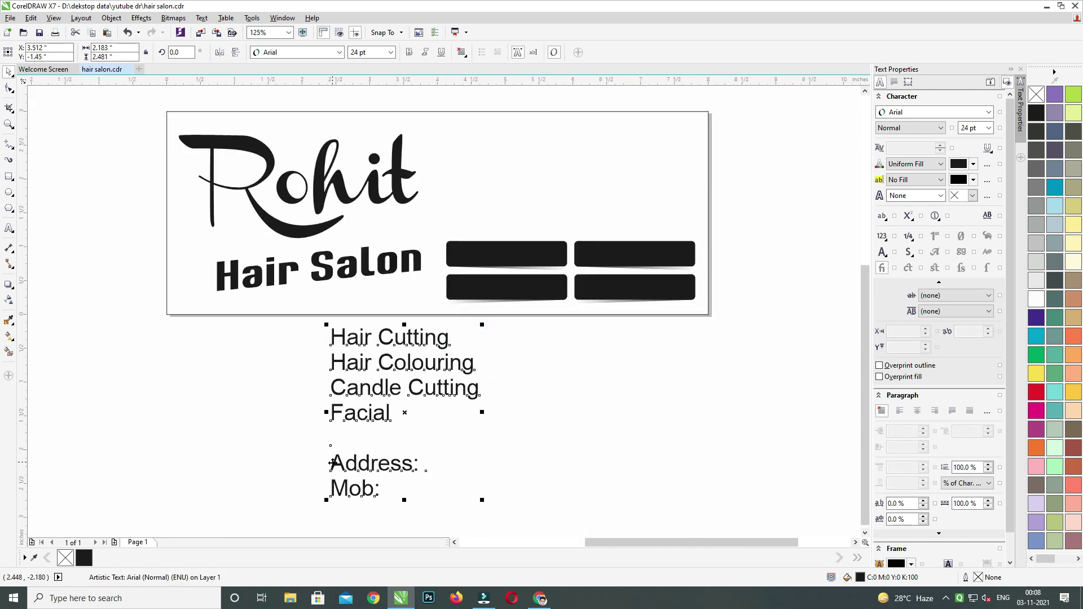
left_click_drag(331, 464, 381, 489)
key("ctrl+x")
left_click(232, 440)
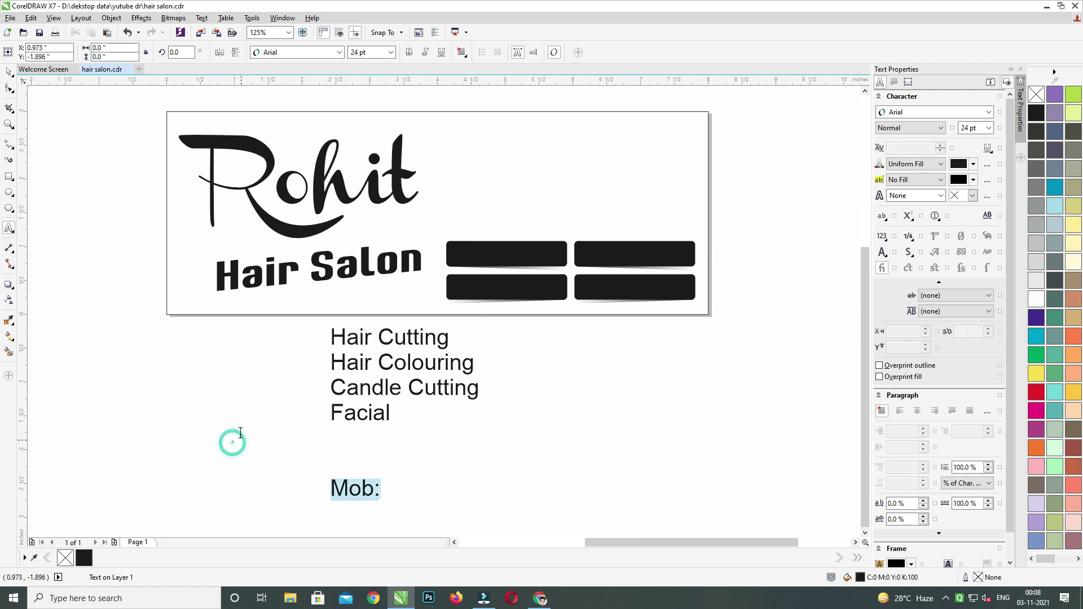
key("ctrl+v")
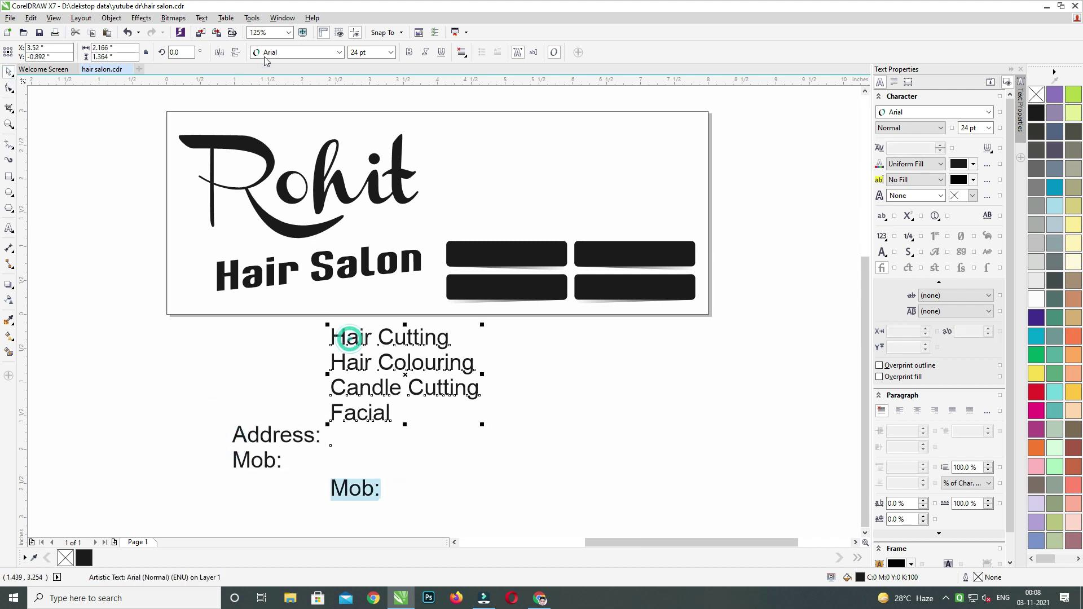
Set the font of the service list to Impact.
left_click(284, 52)
left_click(300, 51)
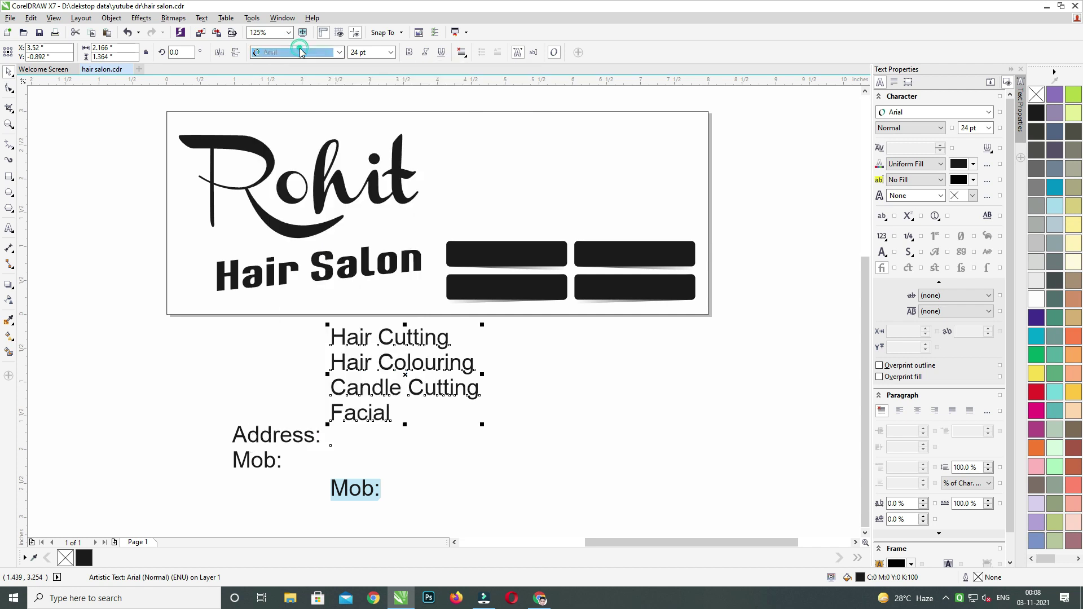
left_click(300, 53)
type("Impact")
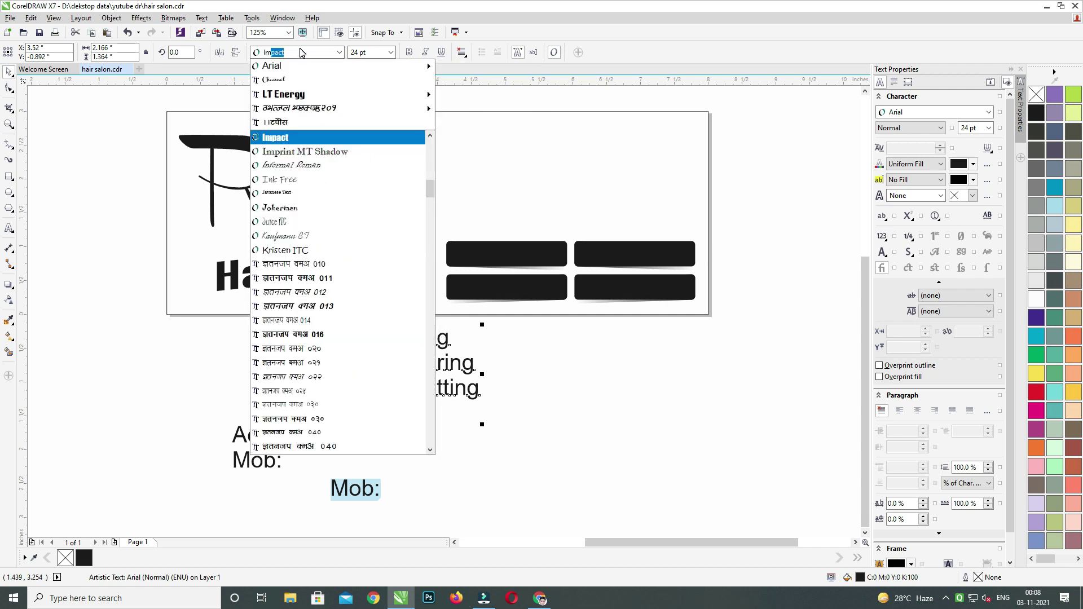
key("Return")
Change the whole service list to uppercase.
key("ctrl+a")
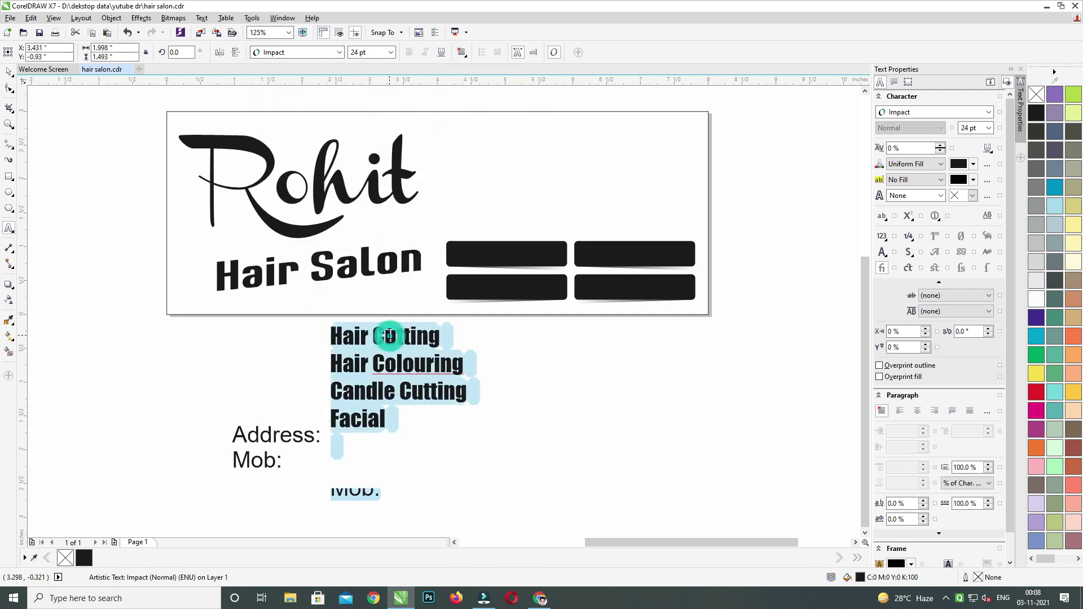
key("shift+F3")
key("u")
key("Return")
left_click(7, 74)
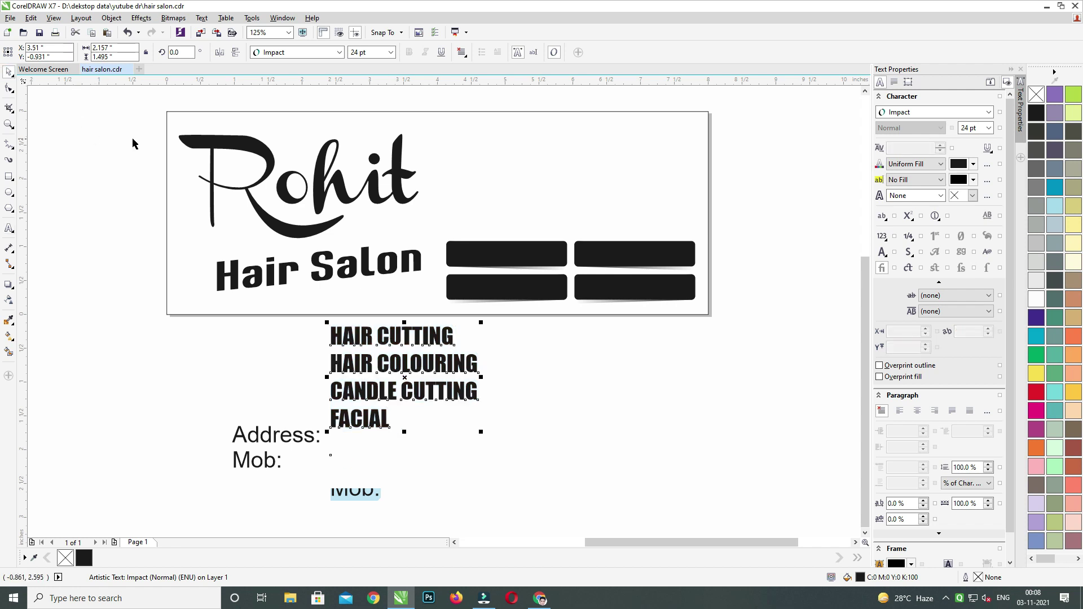
Break the service list apart into four separate lines and fill them all with red.
left_click(490, 253)
scroll(519, 262, "up", 2)
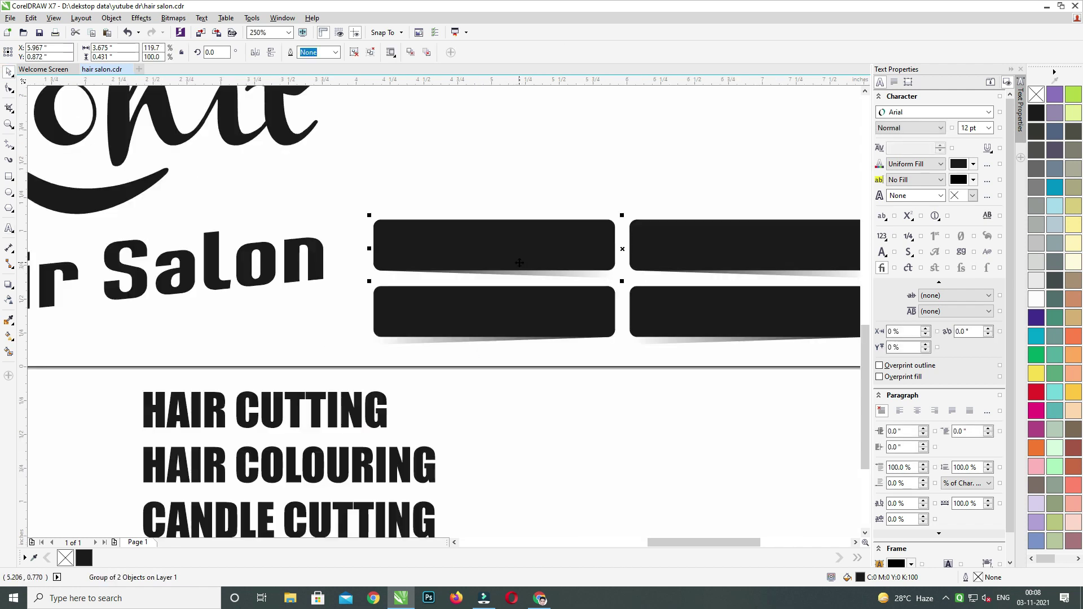
left_click(559, 333)
left_click(581, 407)
left_click(340, 423)
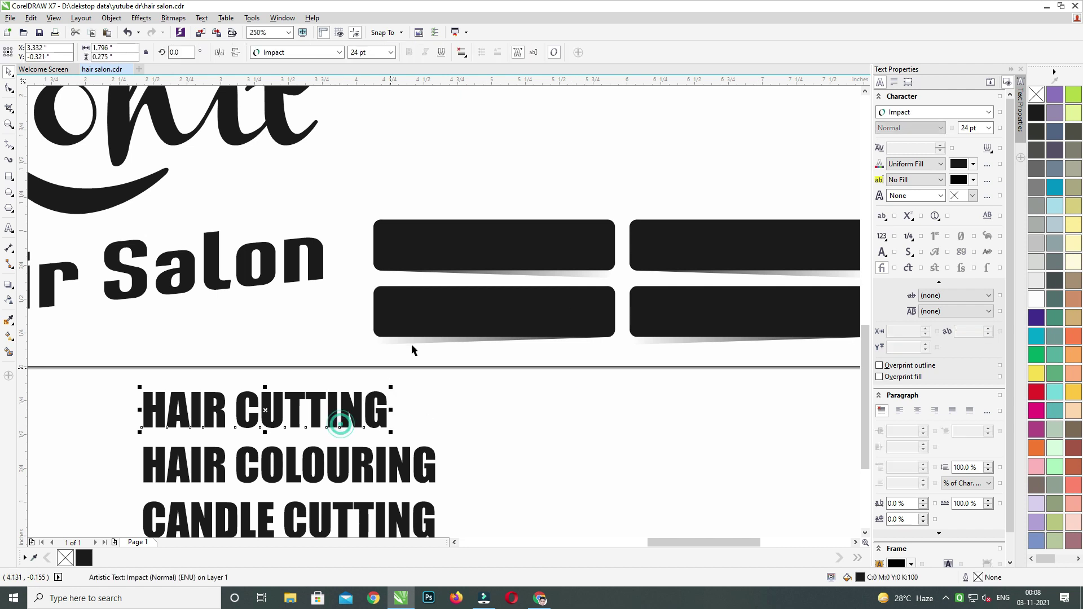
scroll(496, 305, "down", 2)
left_click(472, 364)
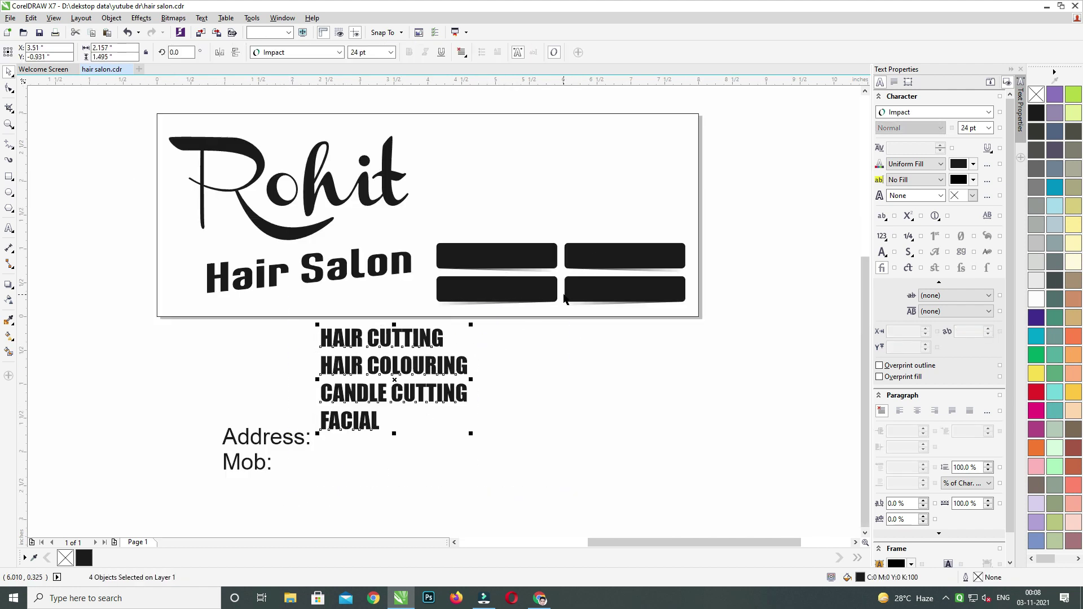
left_click(1037, 391)
Try to place the HAIR CUTTING label on the upper-left box, and undo the move.
left_click(395, 337)
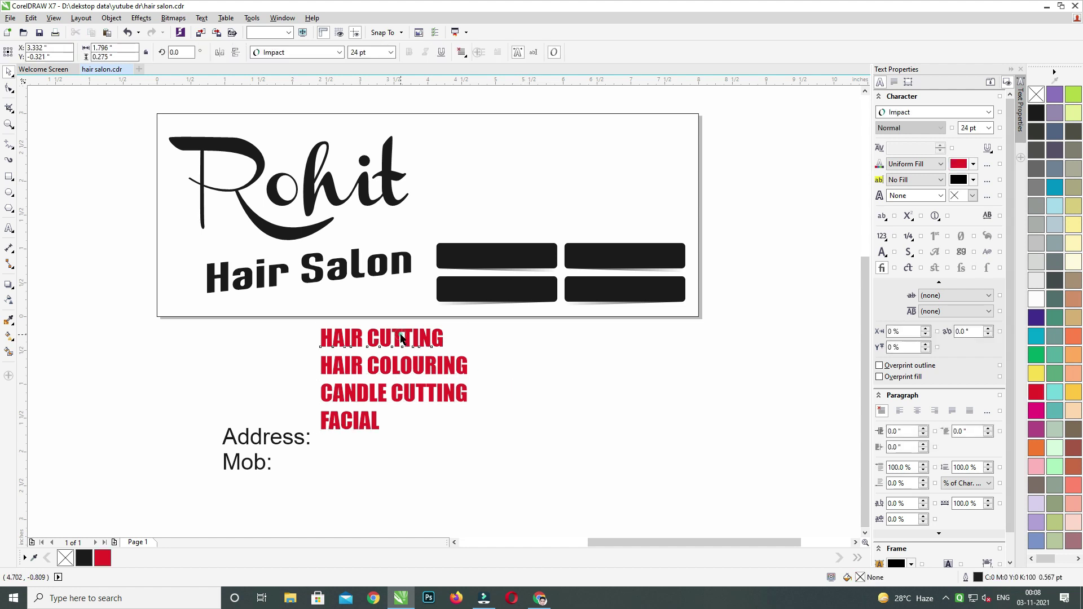
left_click_drag(394, 337, 514, 246)
scroll(544, 279, "up", 2)
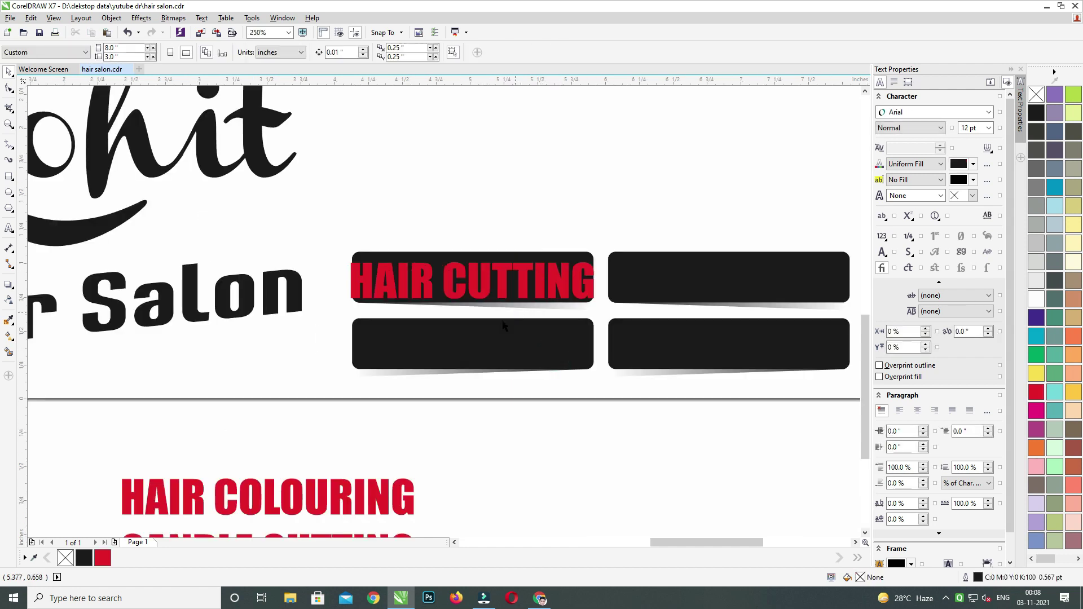
key("ctrl+z")
scroll(502, 324, "down", 1)
scroll(452, 452, "up", 1)
key("ctrl+z")
Scale the four service labels down together to about 18 pt.
left_click_drag(555, 453, 125, 216)
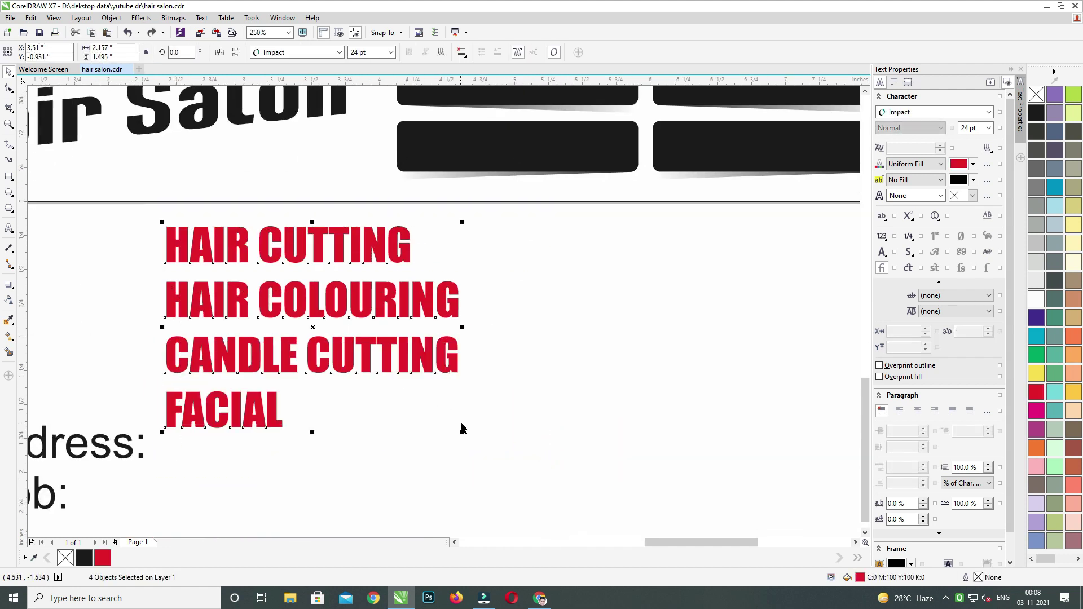
left_click_drag(461, 433, 426, 423)
scroll(530, 341, "down", 1)
scroll(512, 297, "up", 1)
left_click(513, 298)
Center the HAIR CUTTING label horizontally and vertically on the first box of the upper row.
left_click(405, 300)
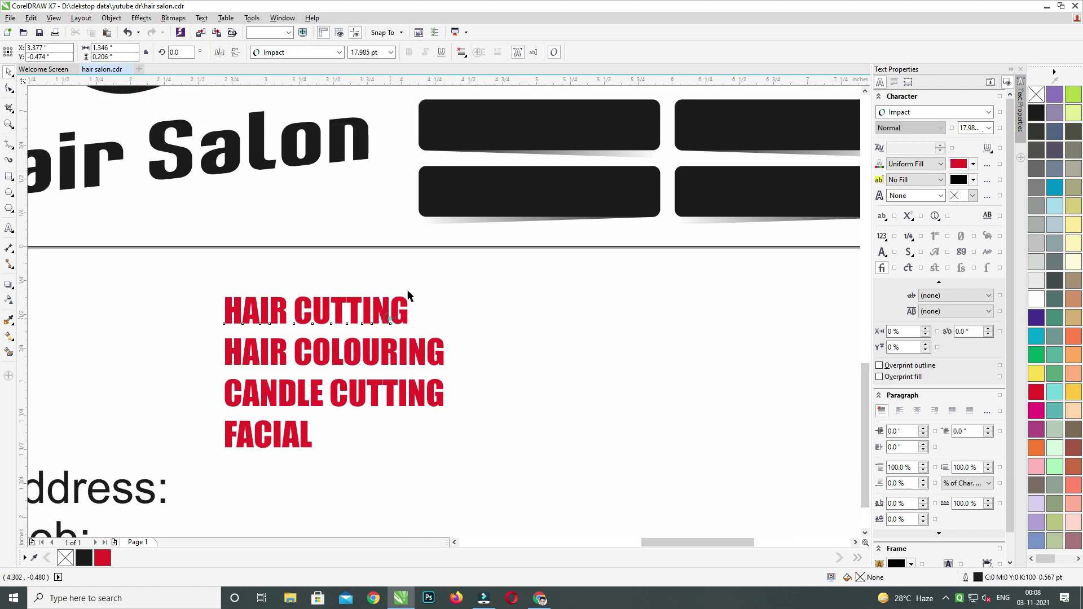
left_click(518, 139, "shift")
key("c")
key("e")
left_click(587, 317)
Center the HAIR COLOURING label horizontally and vertically on the second box of the upper row.
left_click(366, 362)
scroll(482, 303, "down", 1)
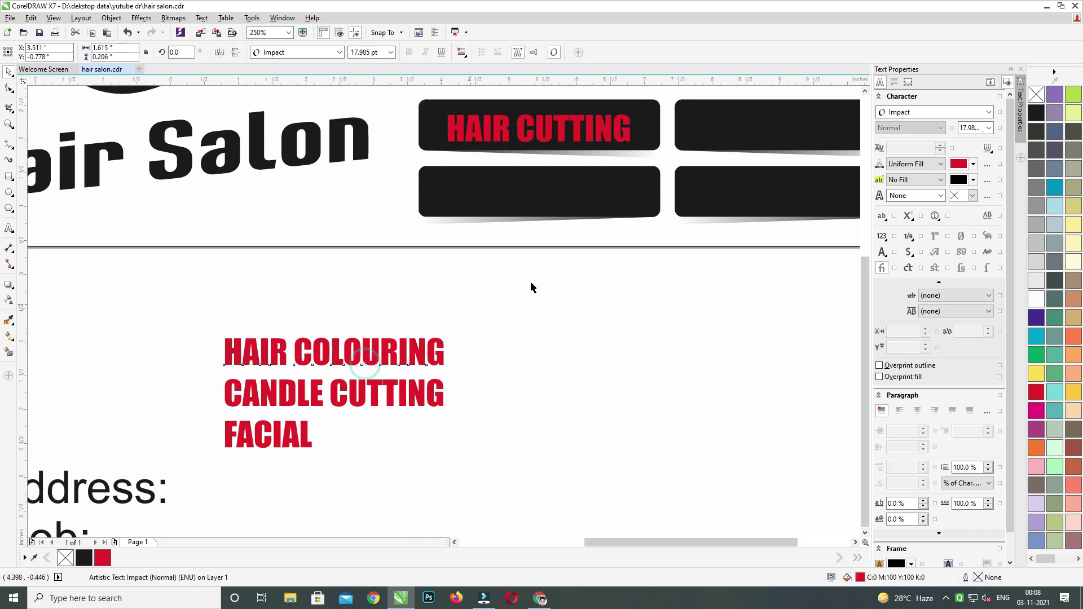
left_click(654, 210, "shift")
key("c")
key("e")
left_click(622, 328)
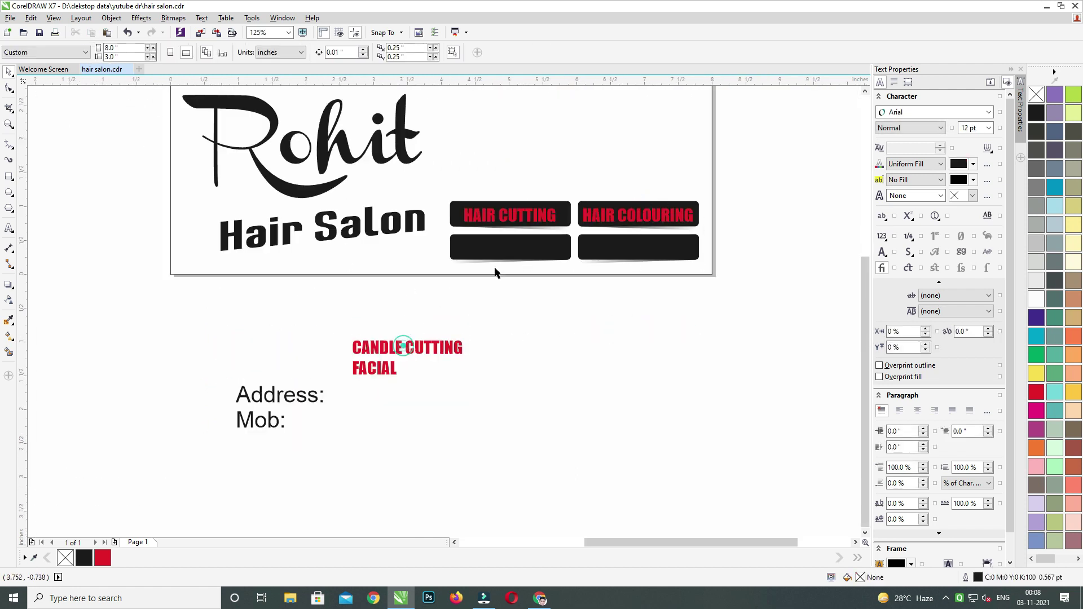
Center the CANDLE CUTTING label horizontally and vertically on the first box of the lower row.
left_click(454, 345)
left_click(503, 237, "shift")
key("c")
key("e")
left_click(515, 329)
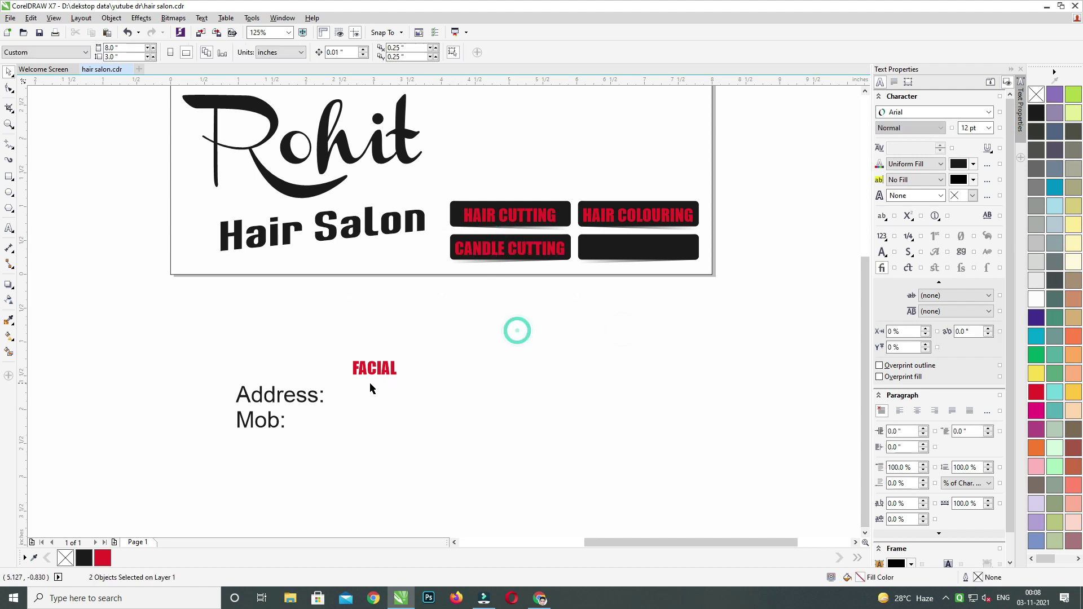
Center the FACIAL label horizontally and vertically on the remaining empty box.
left_click(367, 368)
left_click(637, 242, "shift")
key("c")
key("e")
left_click(588, 332)
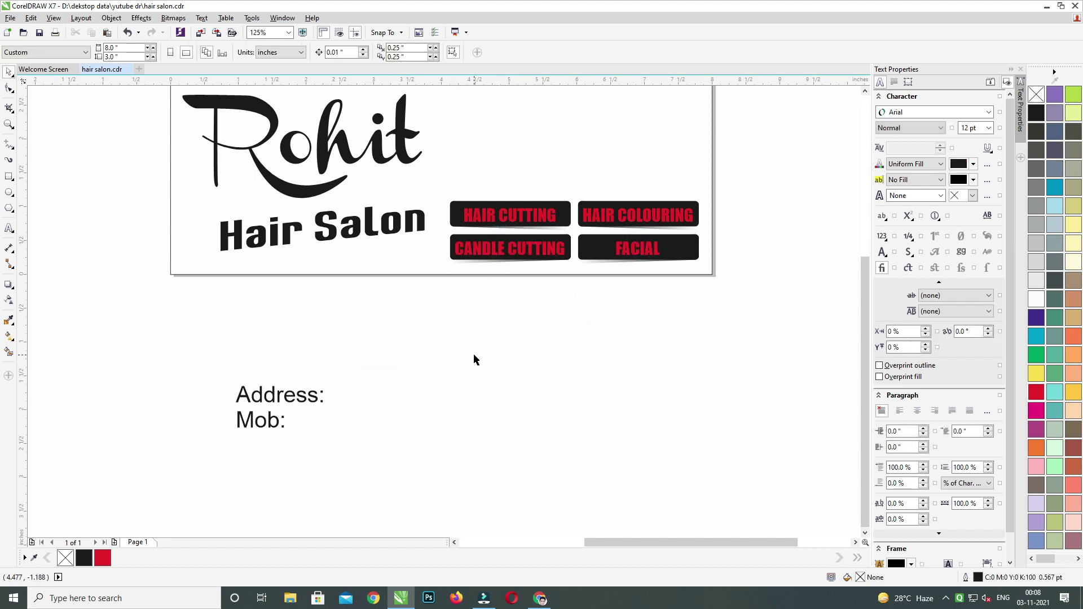
left_click_drag(471, 356, 114, 462)
left_click(280, 267)
scroll(279, 266, "up", 3)
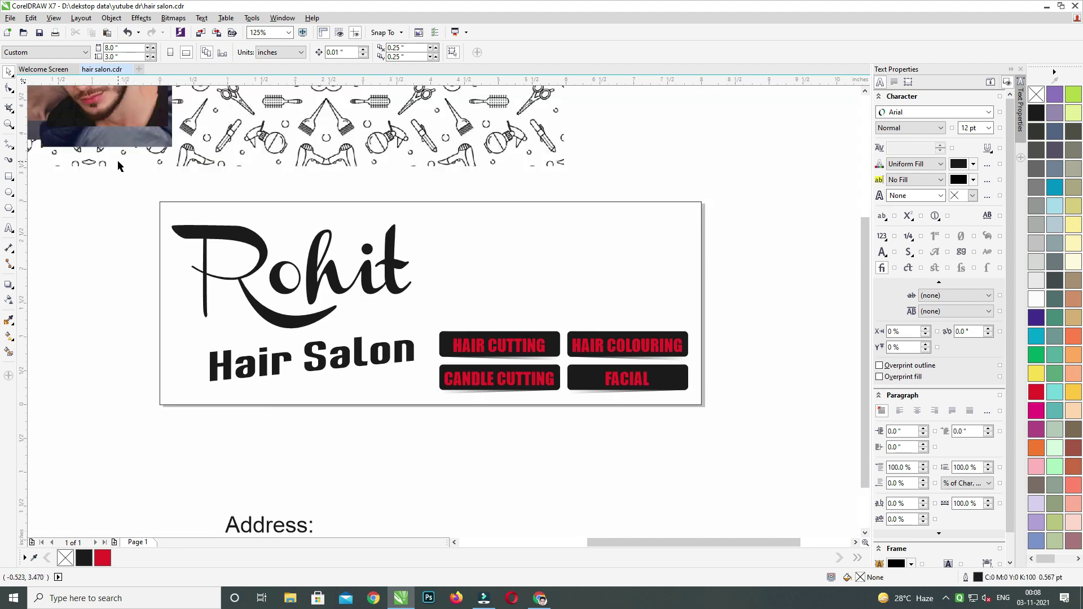
left_click_drag(118, 163, 375, 352)
key("Escape")
Nudge the salon name and "Hair Salon" lettering together to the left and enlarge them slightly.
left_click_drag(121, 442, 482, 178)
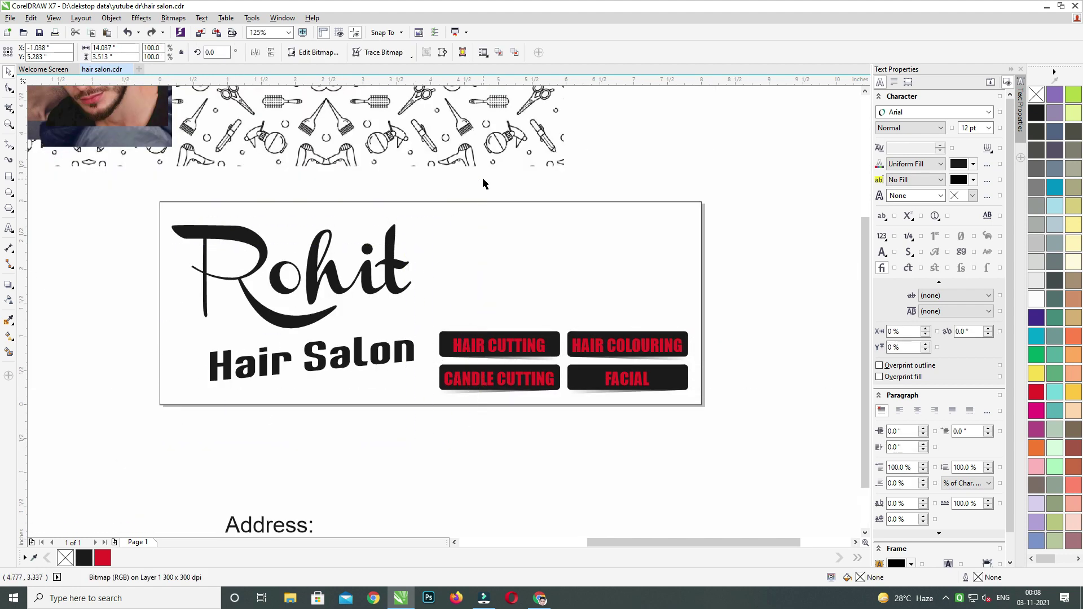
key("Left")
key("Left")
left_click_drag(417, 385, 433, 396)
scroll(476, 274, "up", 1)
left_click(559, 167)
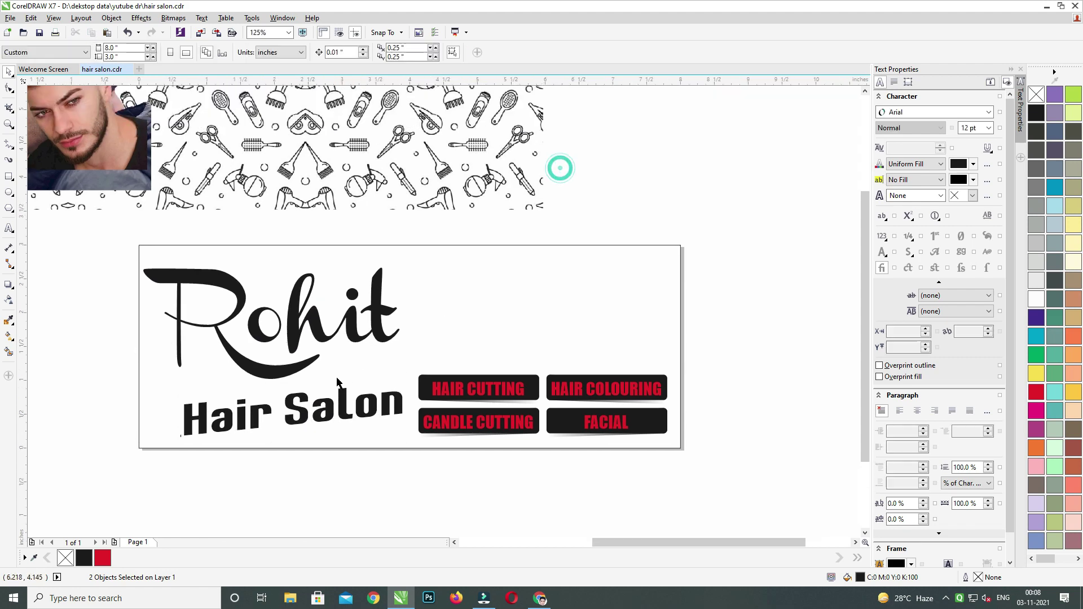
Skew the "Hair Salon" text further upward to a slant of about 6.95 degrees.
left_click(290, 411)
scroll(285, 409, "up", 1)
left_click_drag(303, 365, 302, 345)
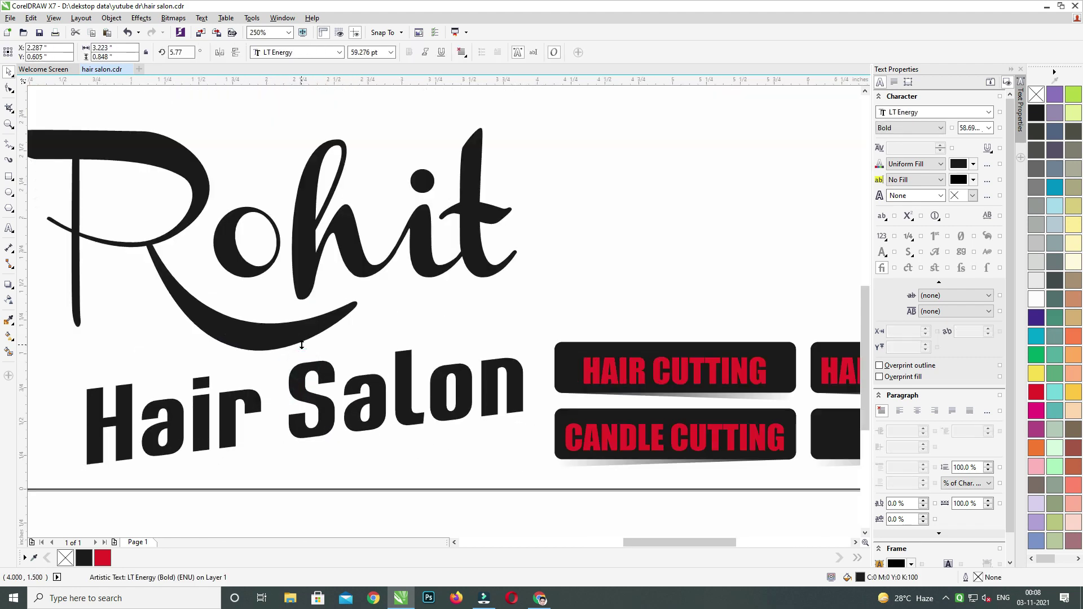
scroll(305, 344, "down", 1)
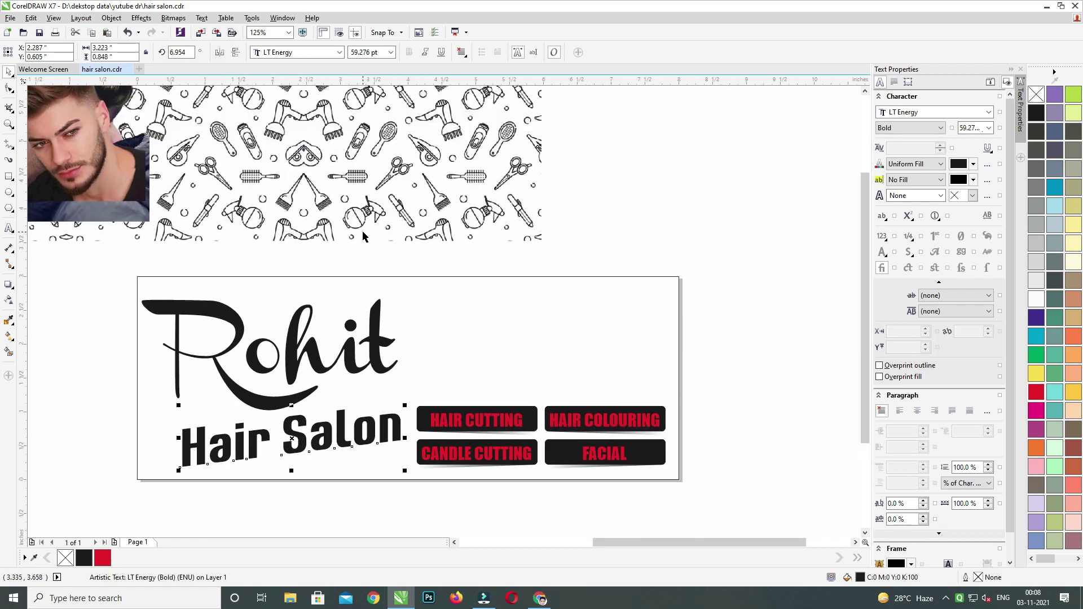
scroll(502, 327, "up", 1)
scroll(459, 284, "down", 1)
left_click_drag(502, 329, 467, 272)
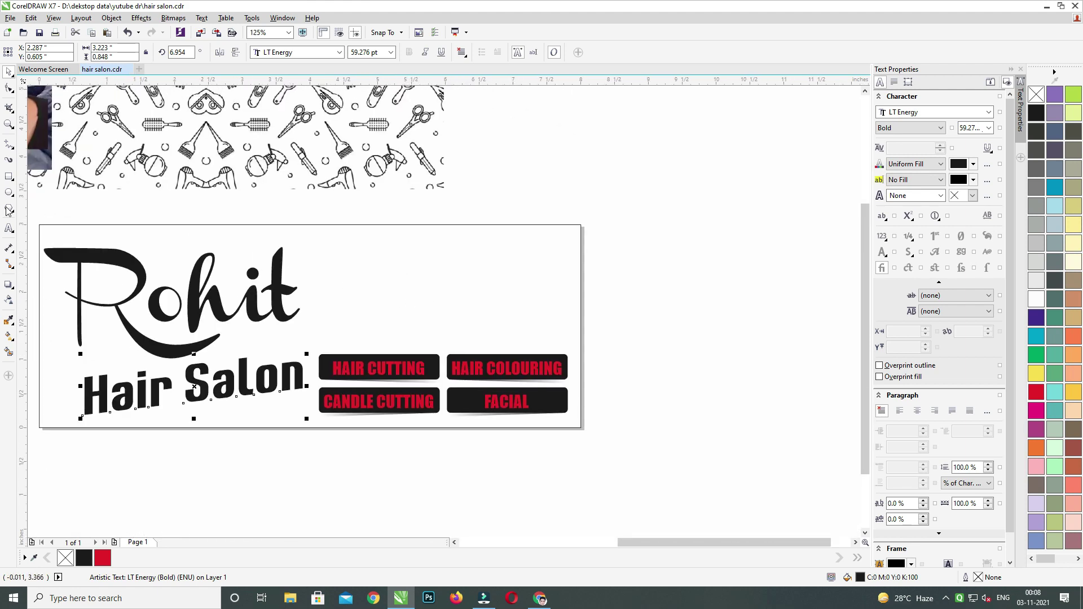
Draw a tall narrow rectangle over the banner's right half, tilt it 17.59 degrees and scale it to 118.3%.
left_click(9, 177)
mouse_move(325, 231)
left_mouse_down()
mouse_move(379, 346)
mouse_move(396, 459)
left_mouse_up()
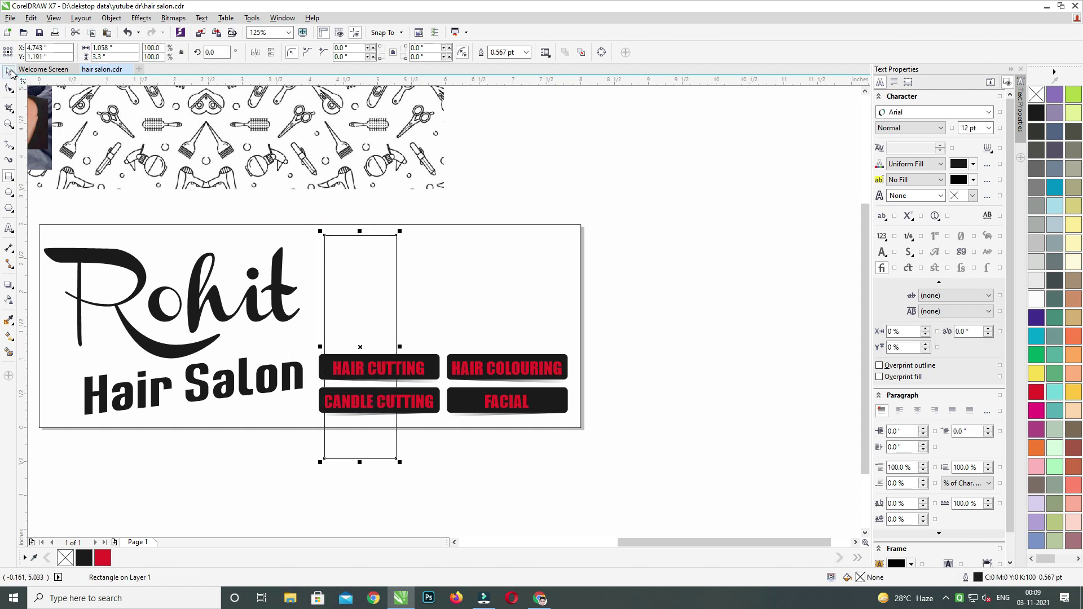
left_click_drag(394, 236, 364, 224)
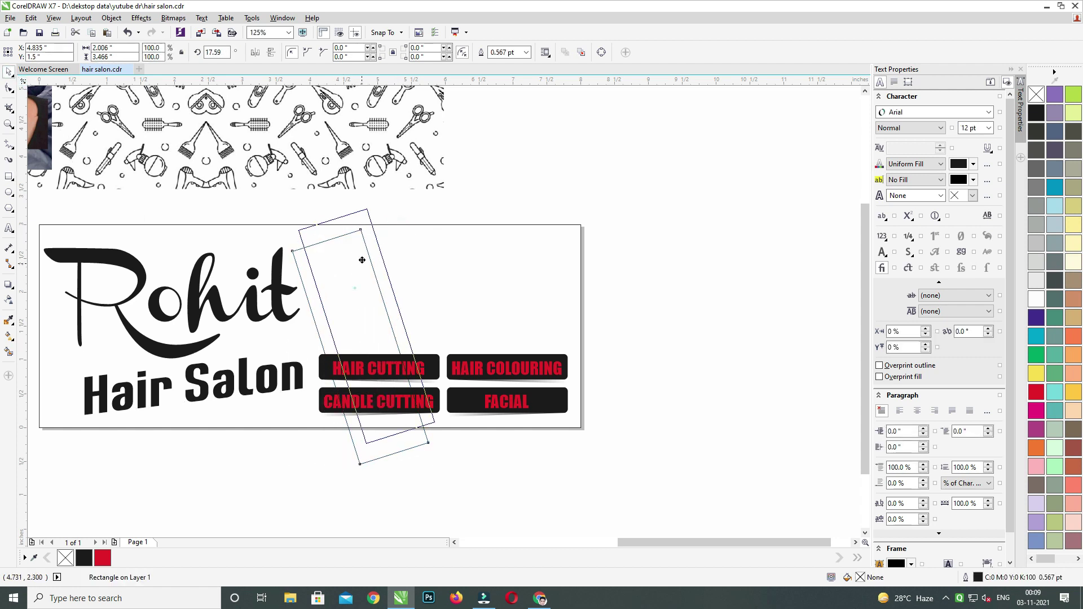
left_click_drag(438, 438, 463, 480)
Duplicate the slanted rectangle to its right, and enlarge the pair together to cover more of the banner's right half.
left_click_drag(375, 309, 472, 304)
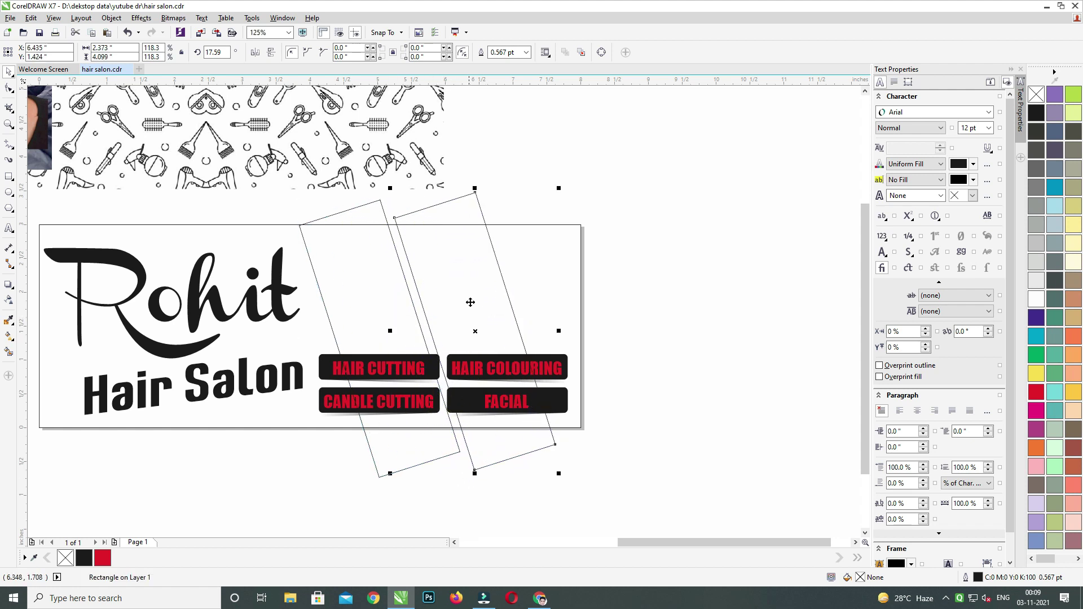
left_click(641, 204)
left_click(469, 262)
left_click(357, 292, "shift")
left_click_drag(362, 285, 366, 285)
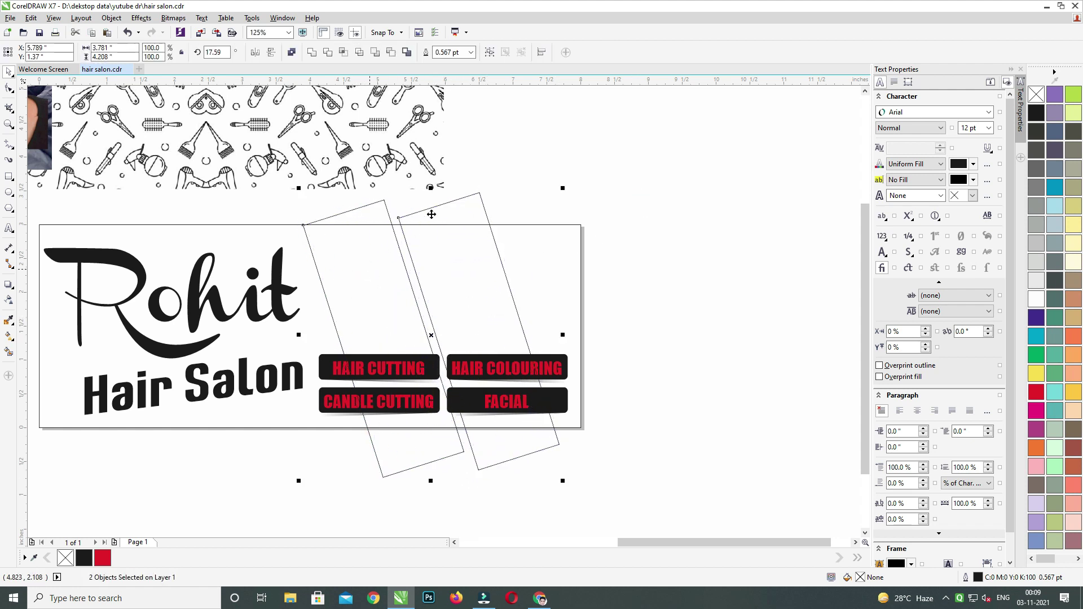
left_click_drag(563, 182, 581, 182)
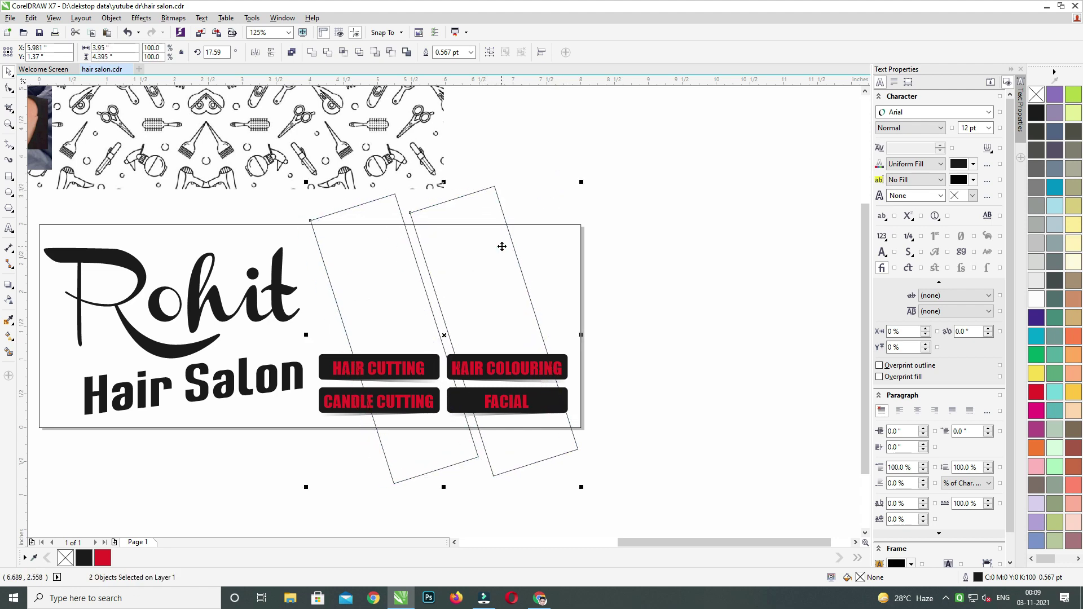
left_click_drag(582, 488, 591, 499)
PowerClip both slanted rectangles inside the banner's page frame.
left_click_drag(463, 290, 631, 374)
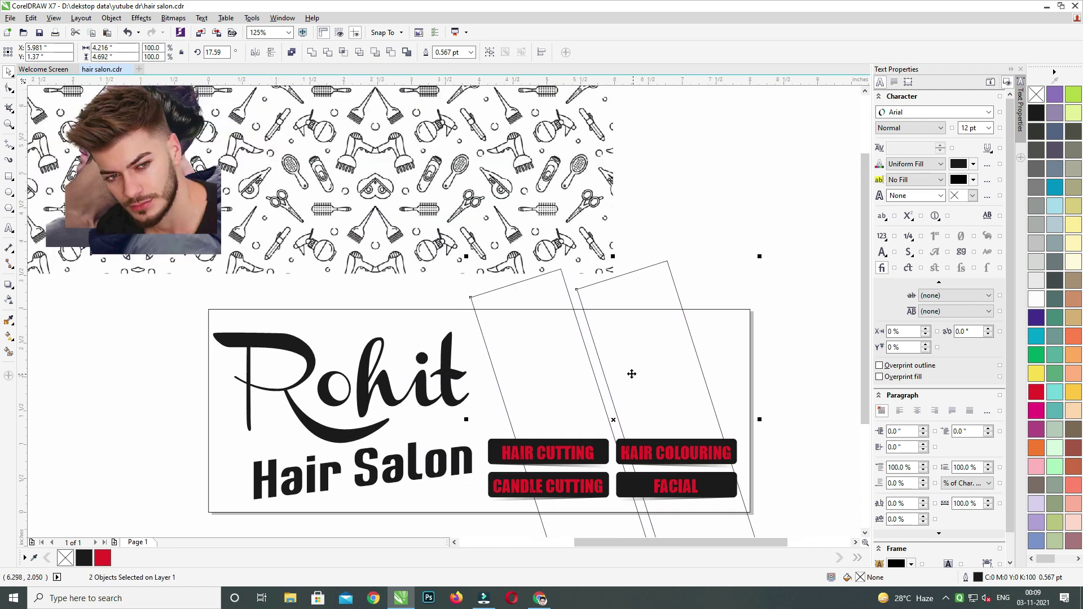
right_click(649, 256)
left_click(693, 261)
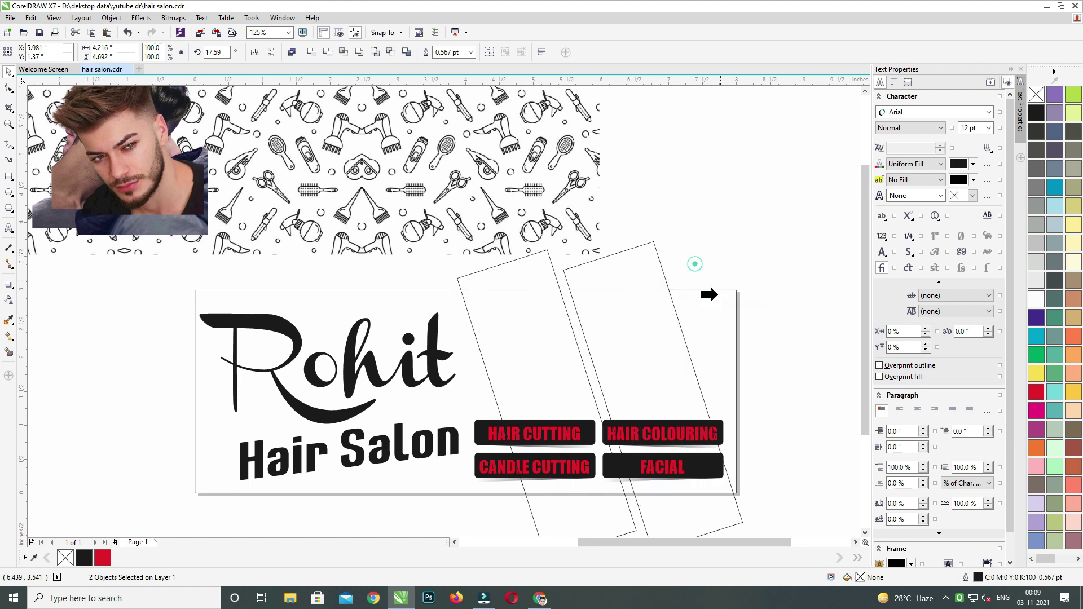
left_click(722, 320)
scroll(728, 276, "down", 1)
left_click(689, 212)
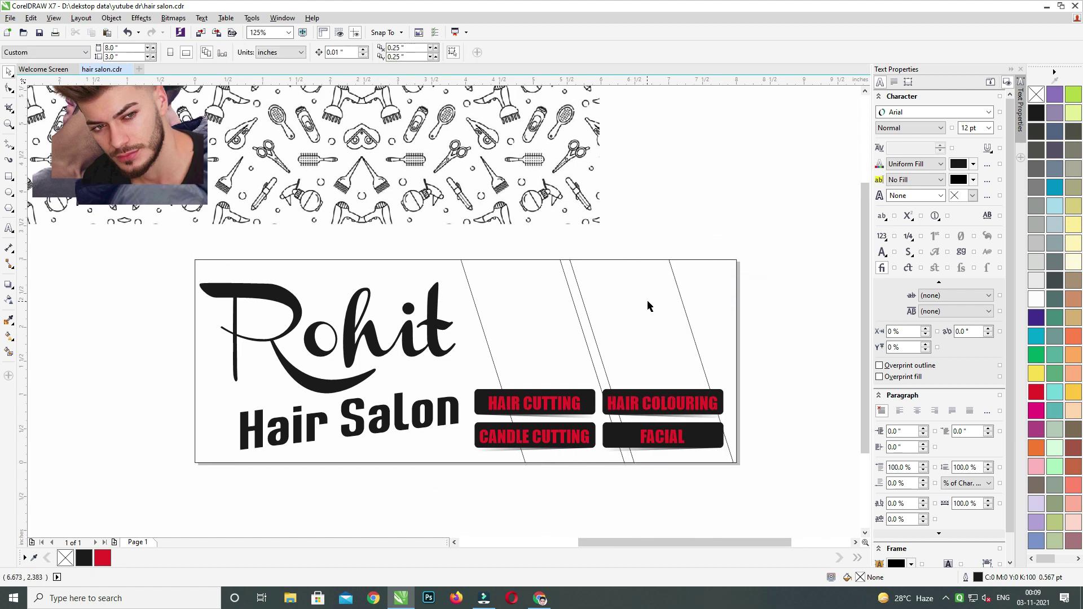
Inside the PowerClip, fill both slanted rectangles with 10% black and remove their outlines.
double_click(635, 297)
left_click(546, 301)
left_click(621, 288, "shift")
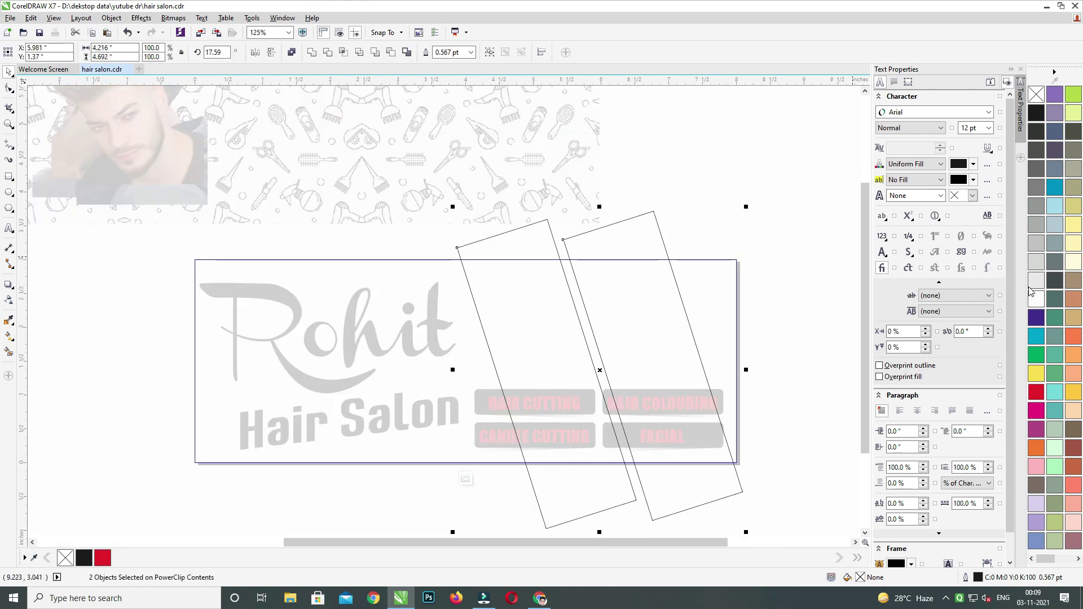
left_click(1036, 284)
right_click(1036, 96)
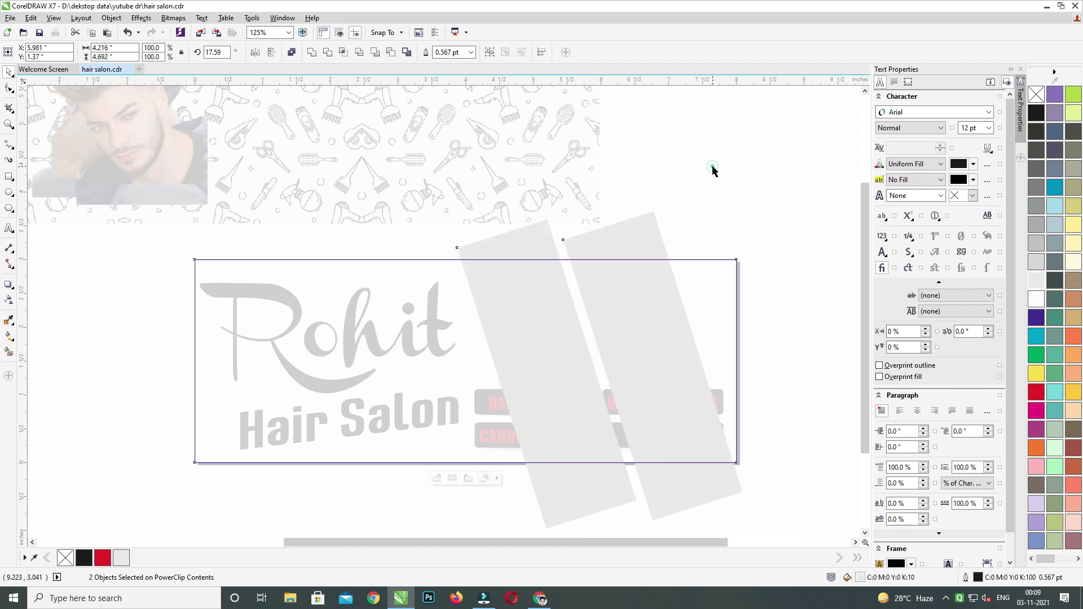
left_click(713, 169, "ctrl")
scroll(705, 206, "down", 1)
Try a lighter gray fill of 7% black on the right-hand slanted stripe inside the PowerClip.
left_click(677, 260, "ctrl")
scroll(681, 264, "up", 1)
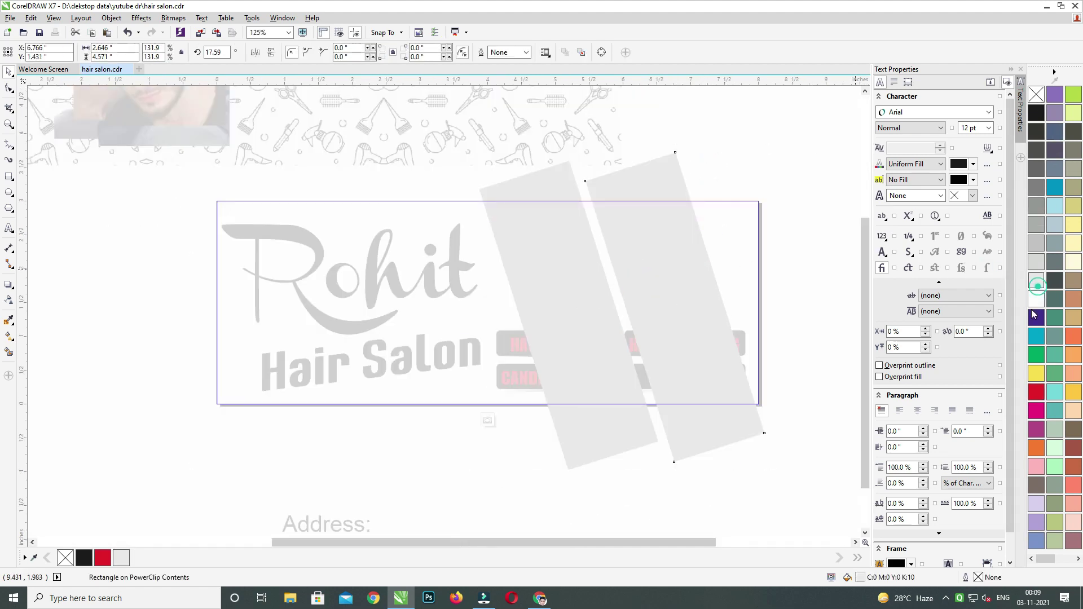
left_click(1035, 317, "ctrl")
left_click(1038, 294)
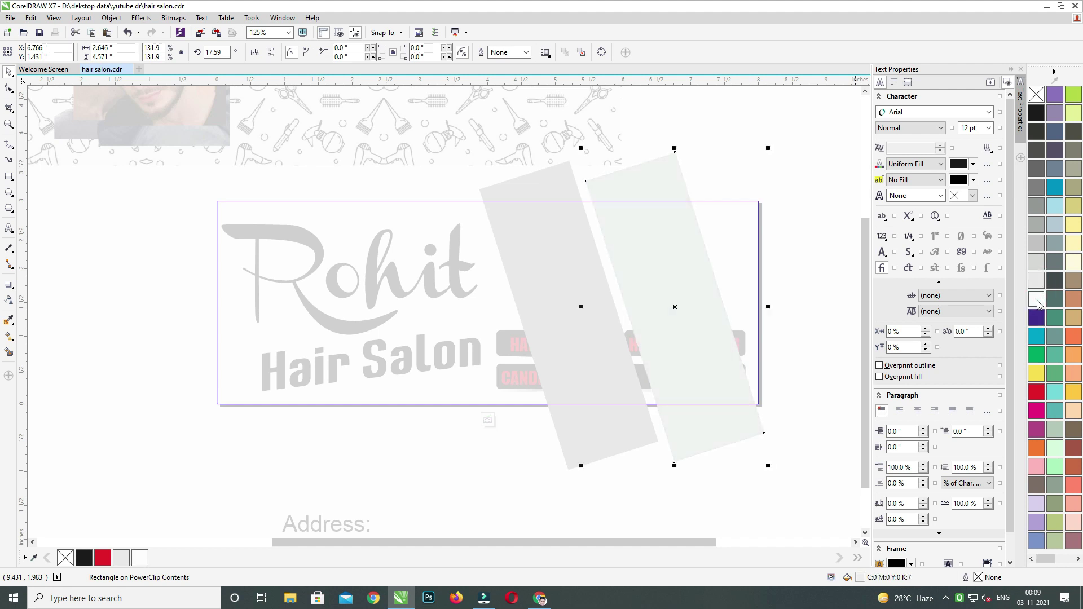
left_click(803, 157, "ctrl")
left_click(814, 153)
left_click_drag(750, 203, 745, 242)
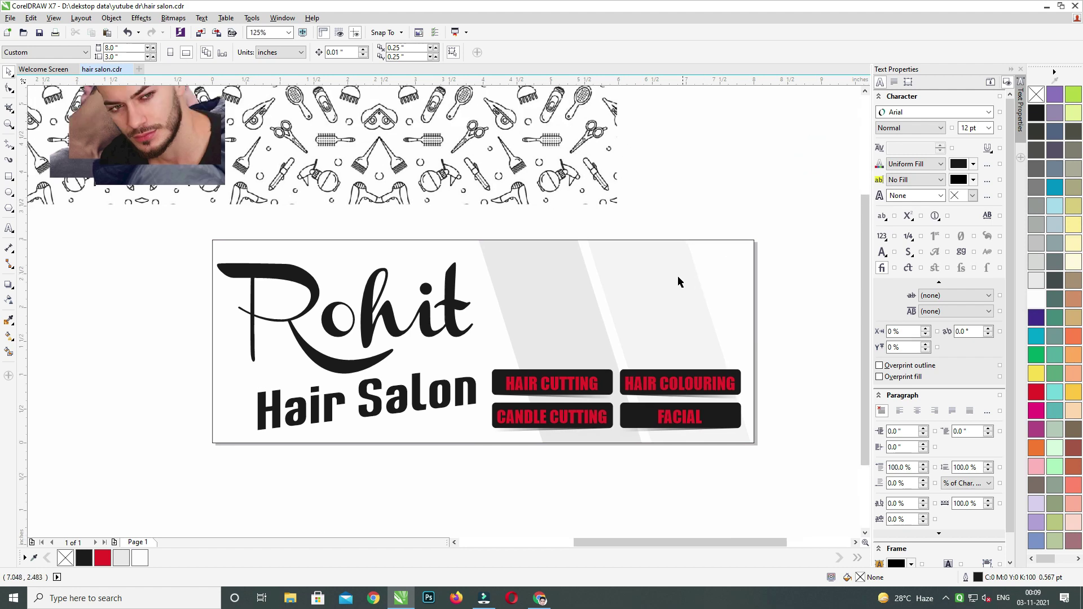
Undo the fill changes on the right-hand slanted stripe.
left_click(664, 277)
left_click(664, 278, "ctrl")
left_click(734, 193, "ctrl")
key("ctrl+z")
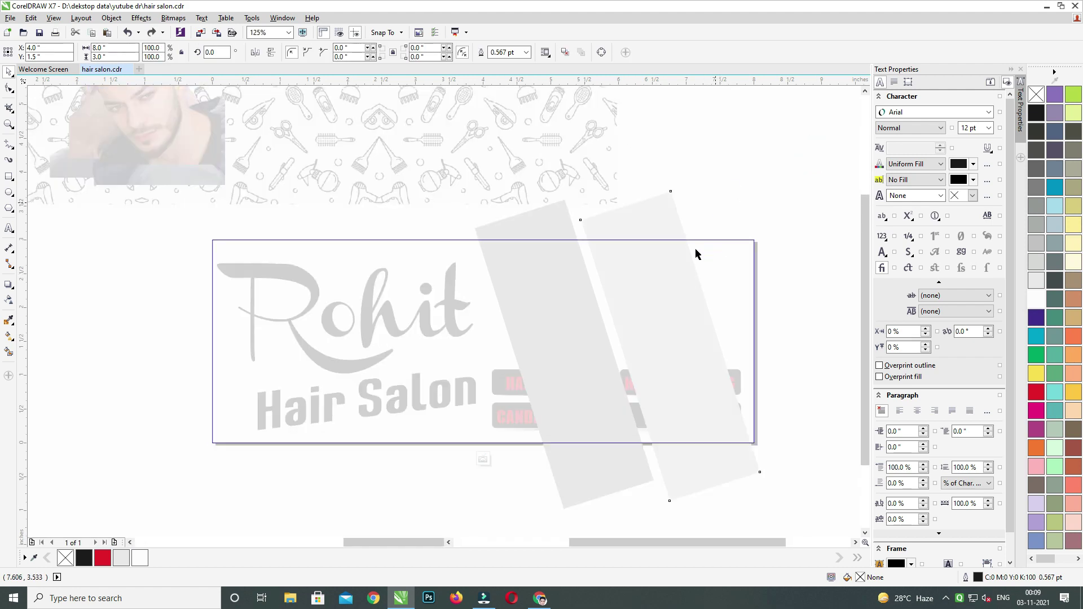
key("ctrl+z")
key("ctrl+z")
key("ctrl+z")
key("ctrl+z")
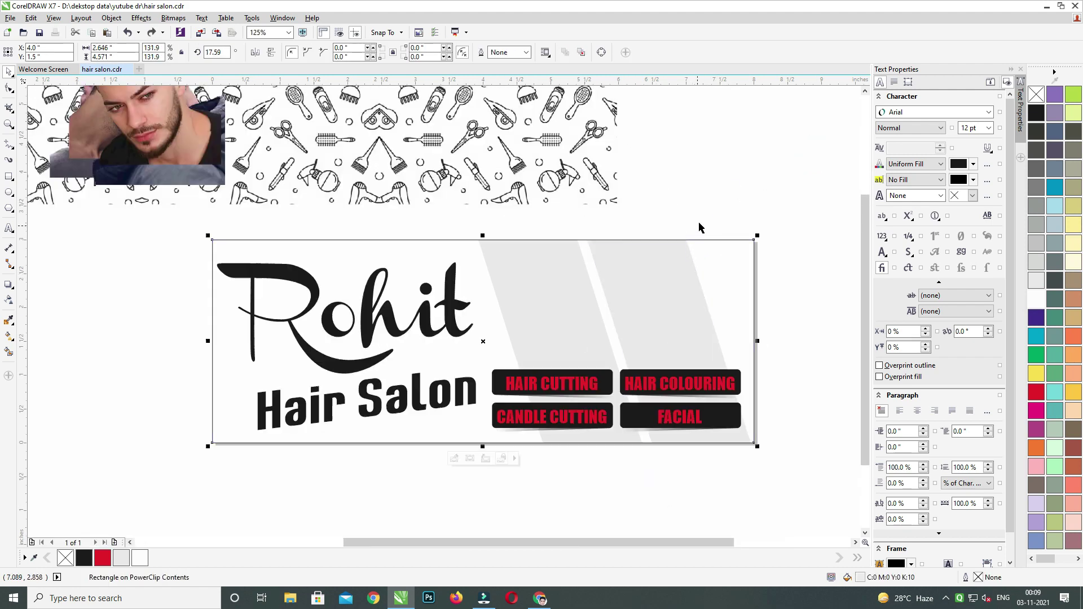
left_click(730, 184)
Move the brown-haired model's cutout onto the first gray stripe and shrink it to about 1.85 inches.
left_click_drag(600, 246, 599, 306)
left_click_drag(165, 166, 541, 354)
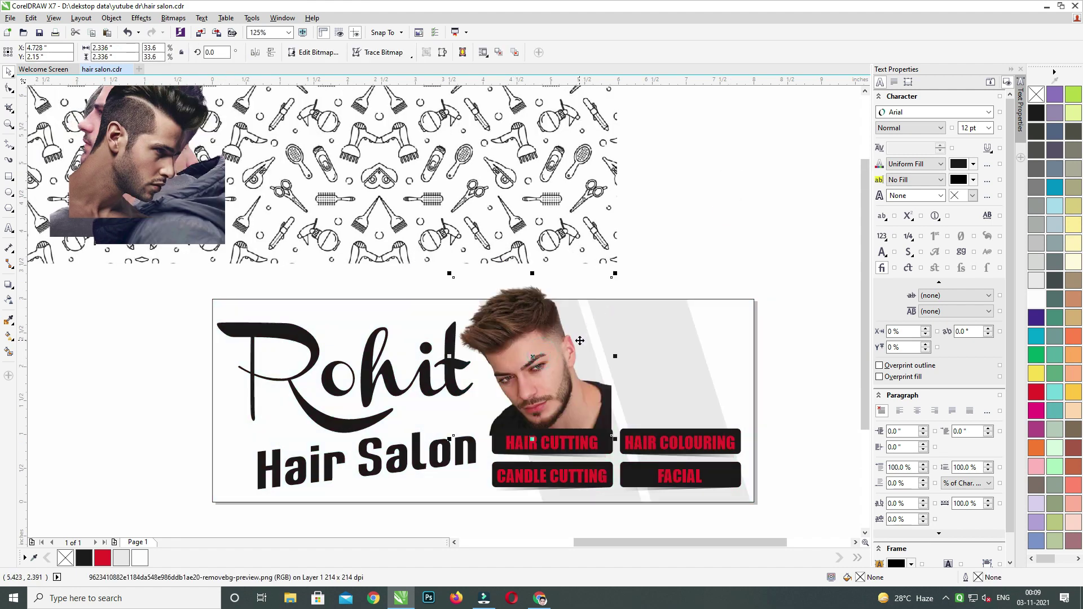
scroll(580, 341, "up", 1)
left_click_drag(640, 227, 613, 245)
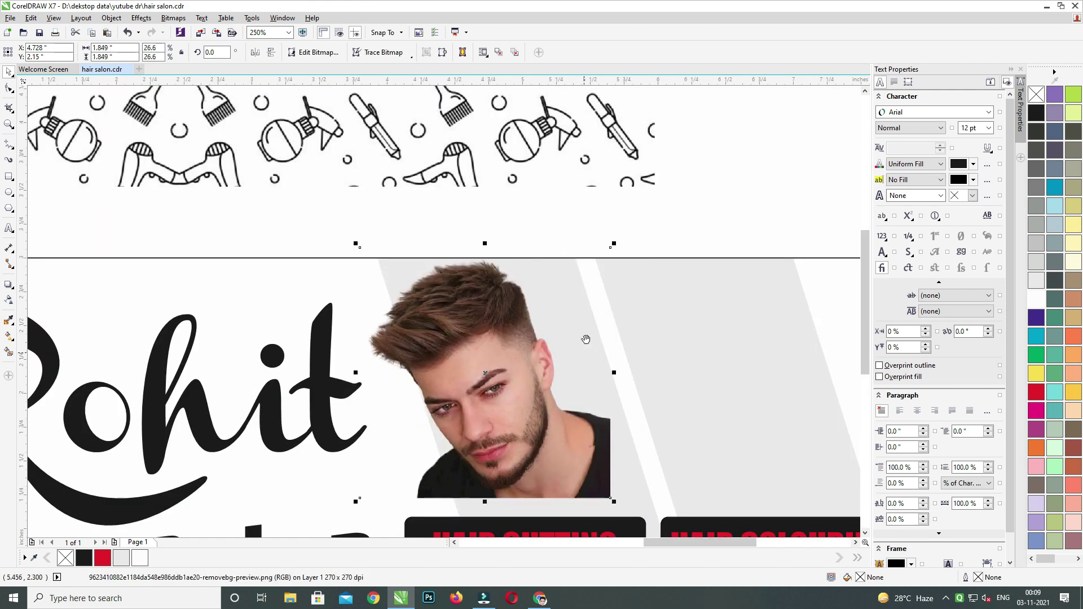
Lower the brown-haired model onto the top edge of the HAIR CUTTING box and enlarge it to about 2.02 inches.
left_click_drag(564, 399, 577, 325)
left_click_drag(576, 325, 576, 332)
left_click_drag(582, 404, 583, 295)
scroll(613, 350, "down", 1)
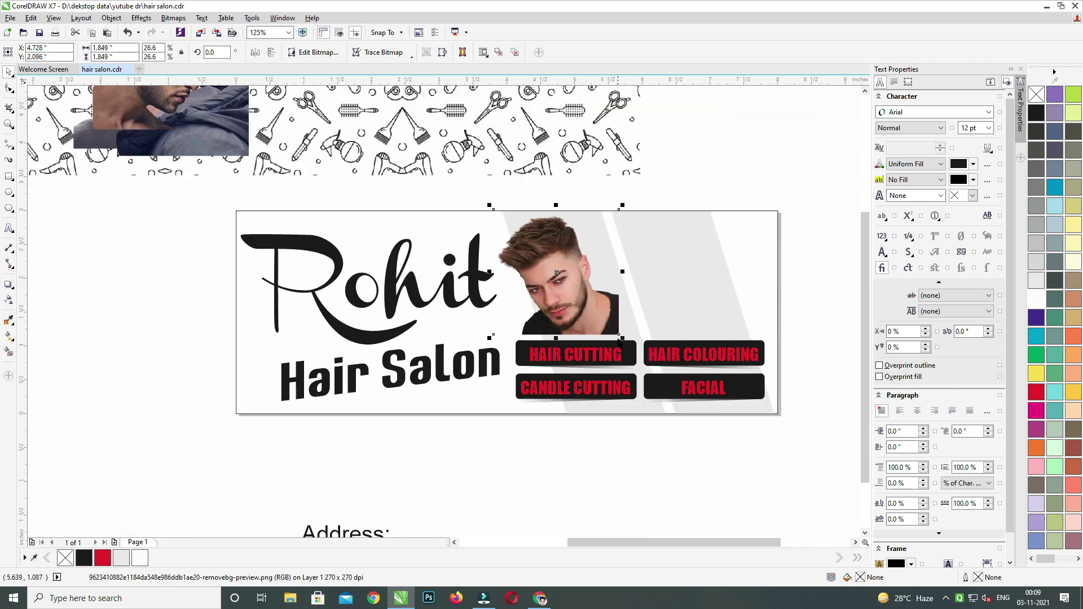
left_click_drag(623, 338, 624, 342)
scroll(624, 342, "up", 1)
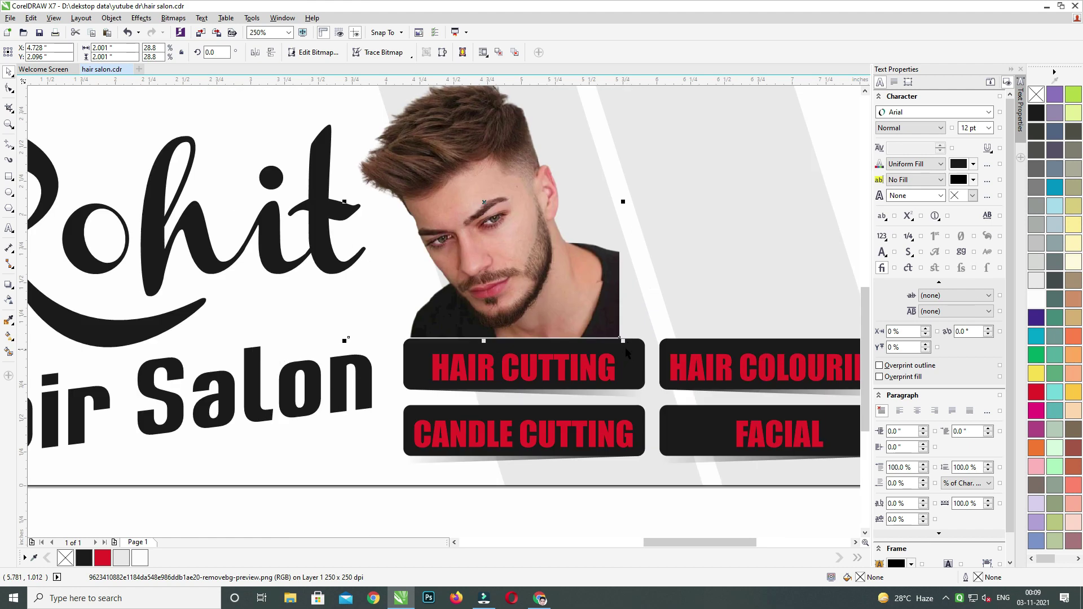
scroll(628, 350, "down", 1)
left_click(631, 361, "shift")
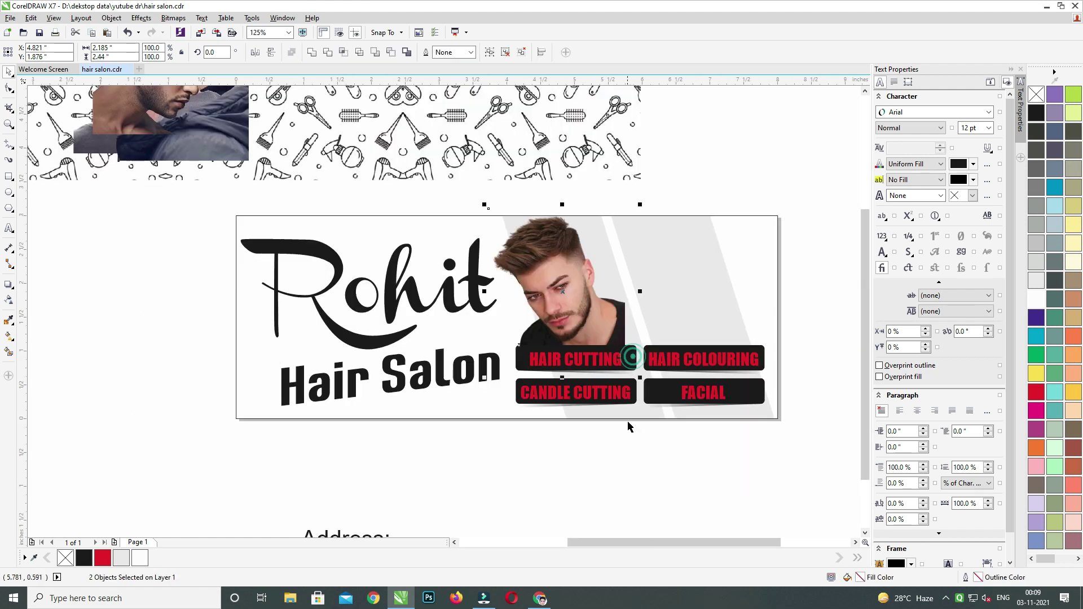
key("ctrl+z")
left_click(633, 445)
left_click(600, 310)
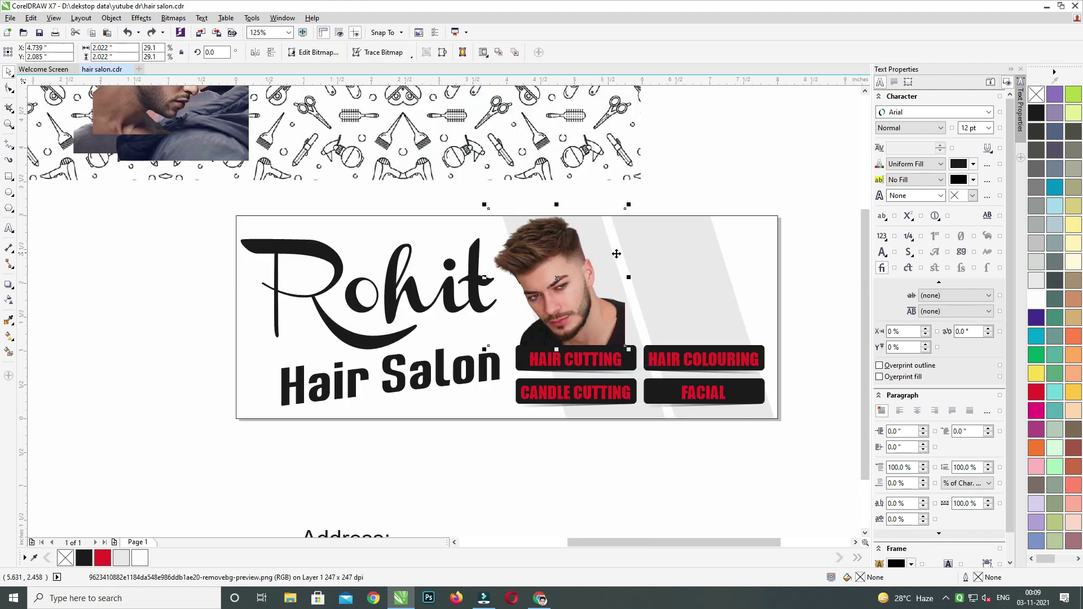
Place the side-profile model's cutout above the HAIR COLOURING box and reduce it to about 1.85 inches.
left_click_drag(157, 104, 702, 297)
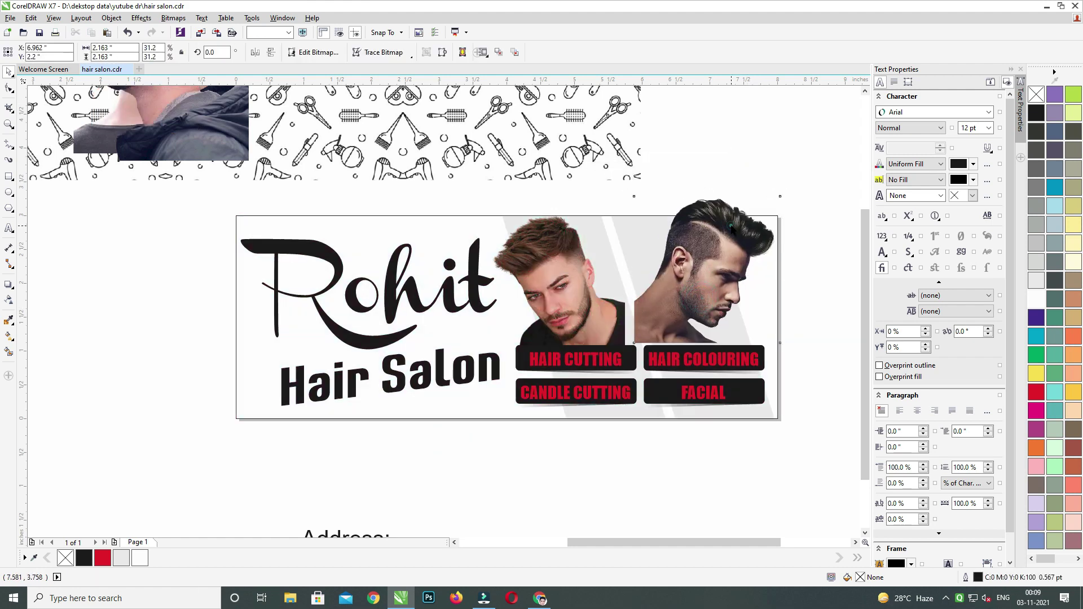
scroll(750, 235, "up", 1)
left_click(827, 154)
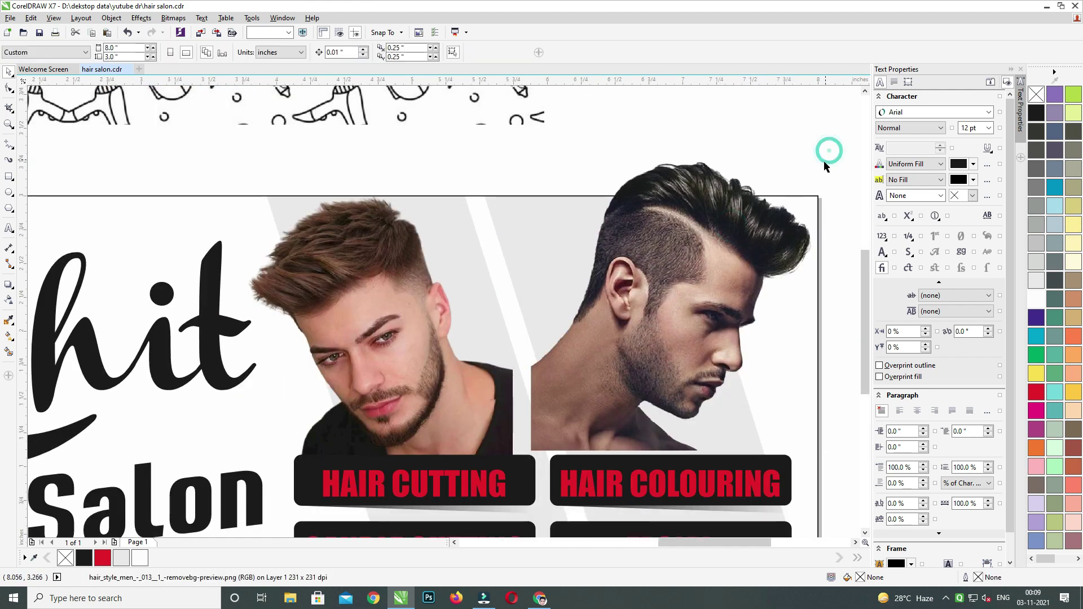
left_click_drag(827, 154, 805, 176)
scroll(733, 237, "down", 1)
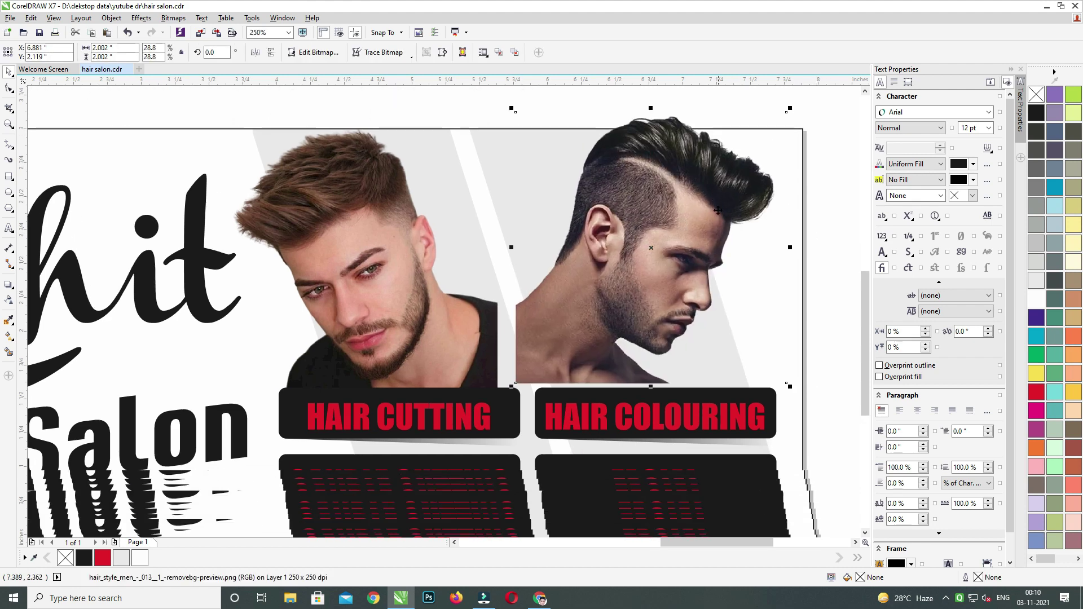
key("ctrl+r")
Align the side-profile model's left edge with the HAIR COLOURING label.
left_click(753, 409, "shift")
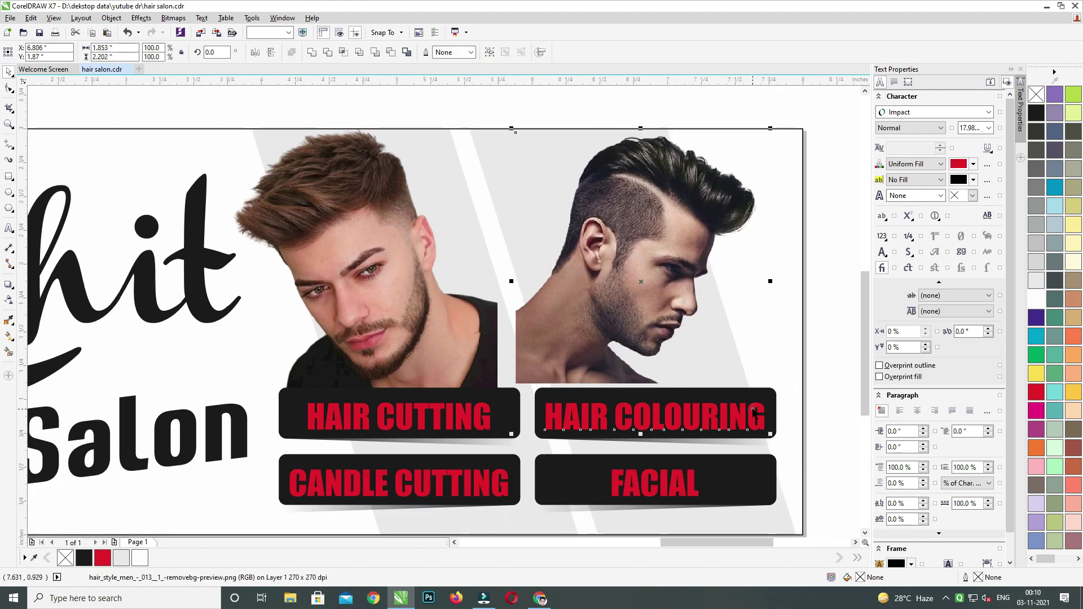
key("l")
left_click(808, 201)
left_click(682, 320)
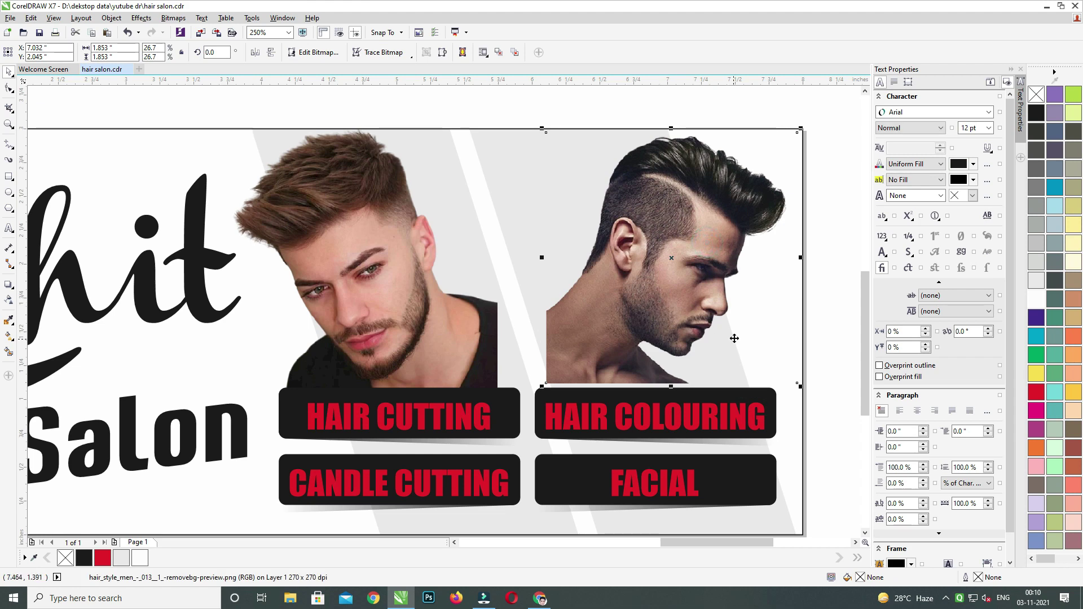
scroll(735, 337, "down", 2)
left_click(692, 314)
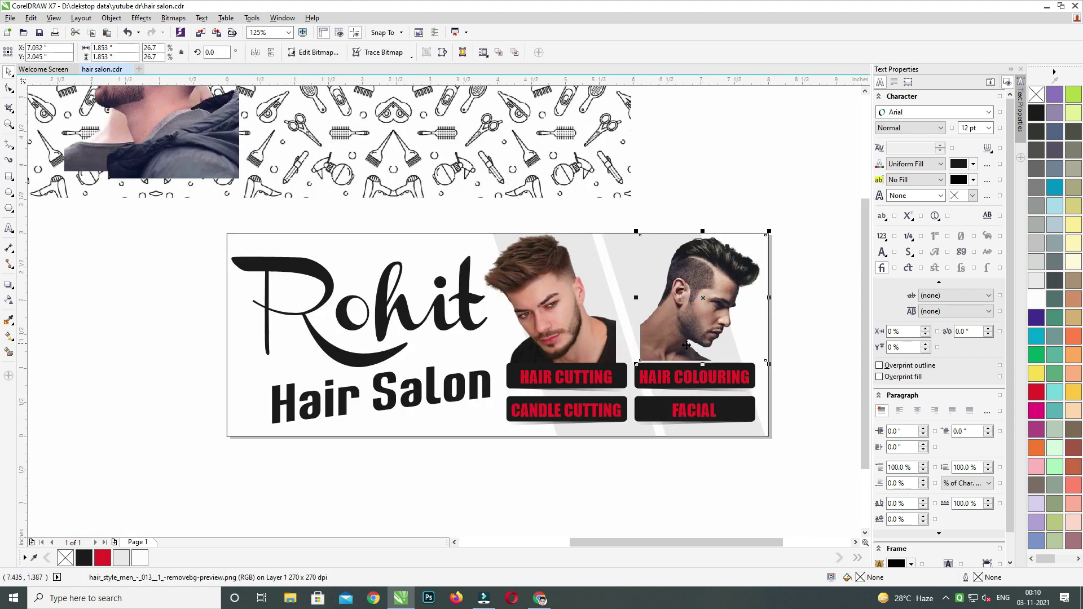
Nudge the brown-haired model 0.01 inch to the right above the HAIR CUTTING box.
left_click(601, 337)
scroll(645, 347, "up", 2)
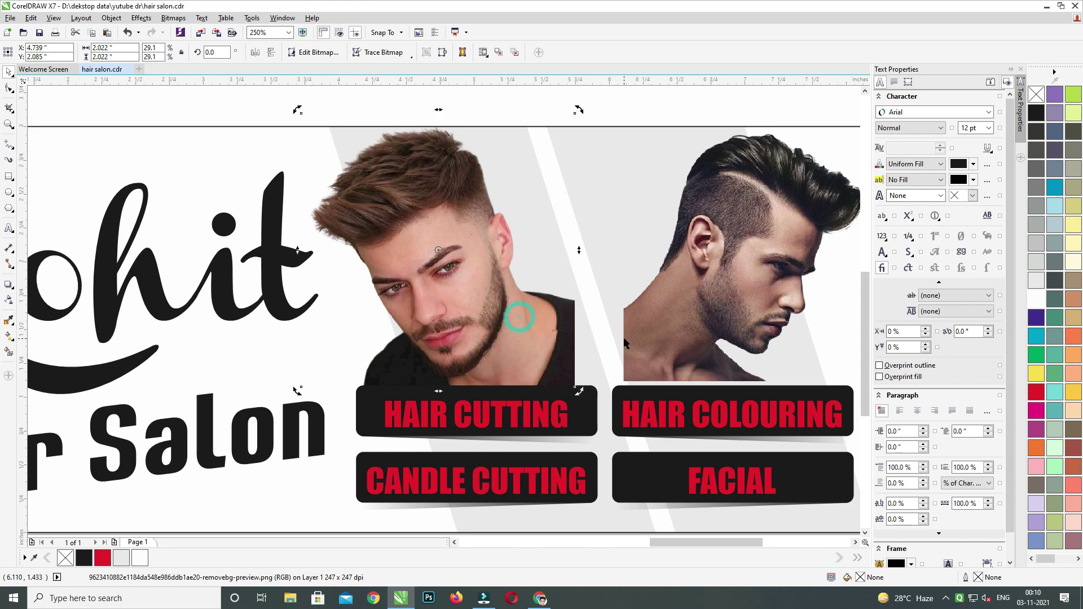
key("Right")
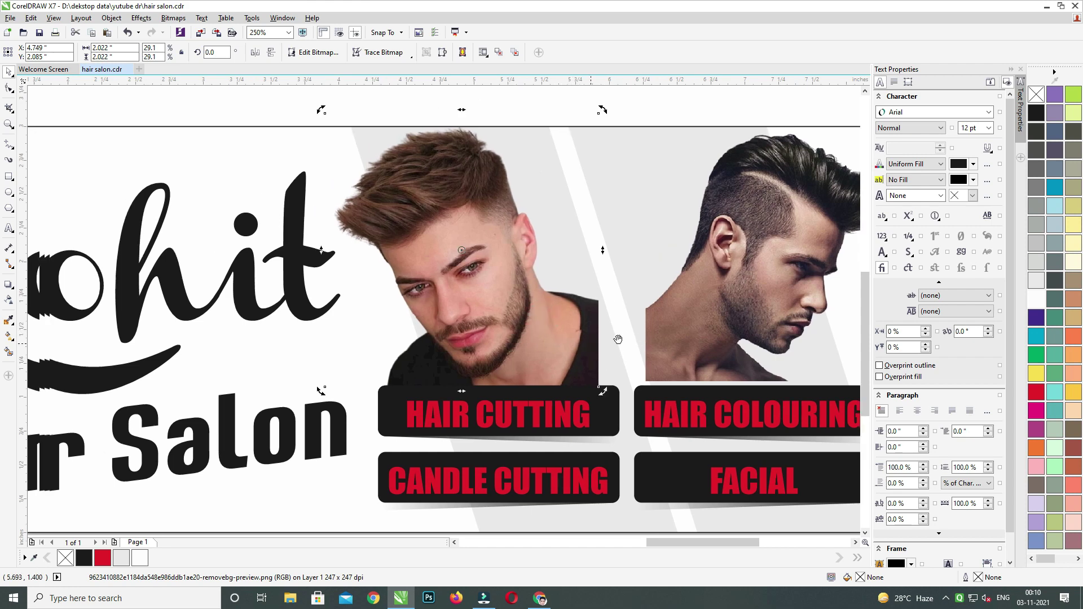
scroll(644, 332, "down", 2)
Move both model cutouts together off the stripes to below the banner.
left_click(663, 312, "shift")
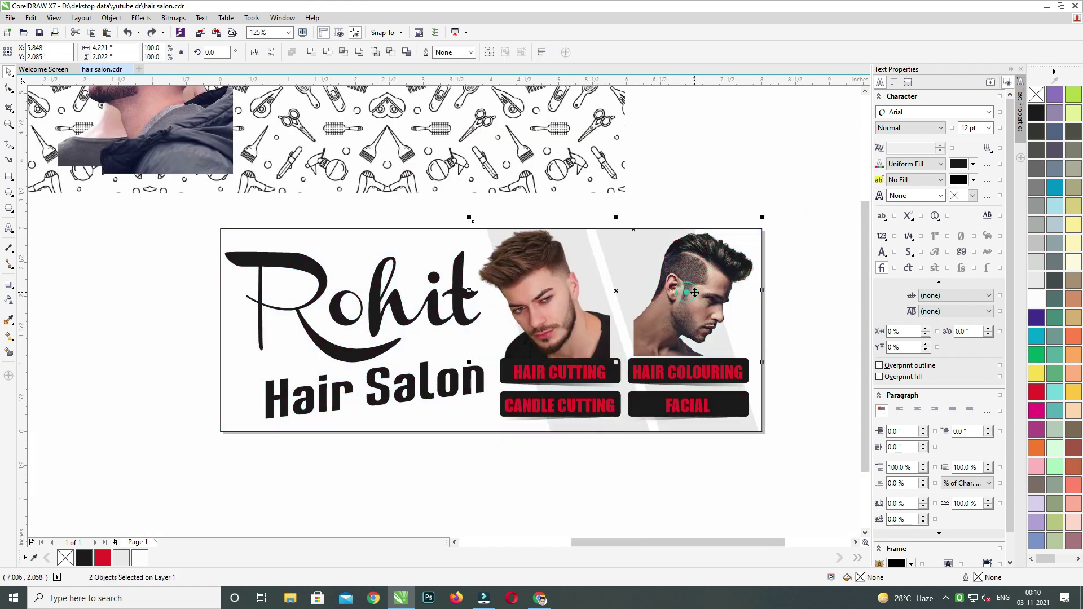
scroll(662, 312, "down", 2)
left_click_drag(663, 312, 579, 406)
scroll(578, 406, "up", 2)
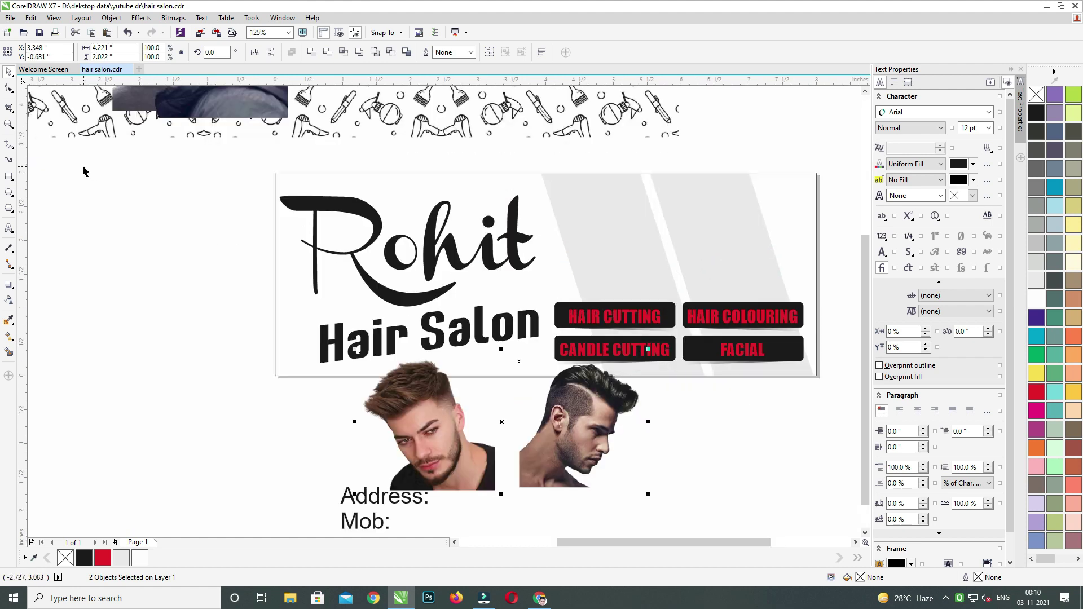
Draw a rectangle about 1.31 by 1.37 inches above the HAIR CUTTING box and round its corners to 0.125 inch.
left_click(9, 178)
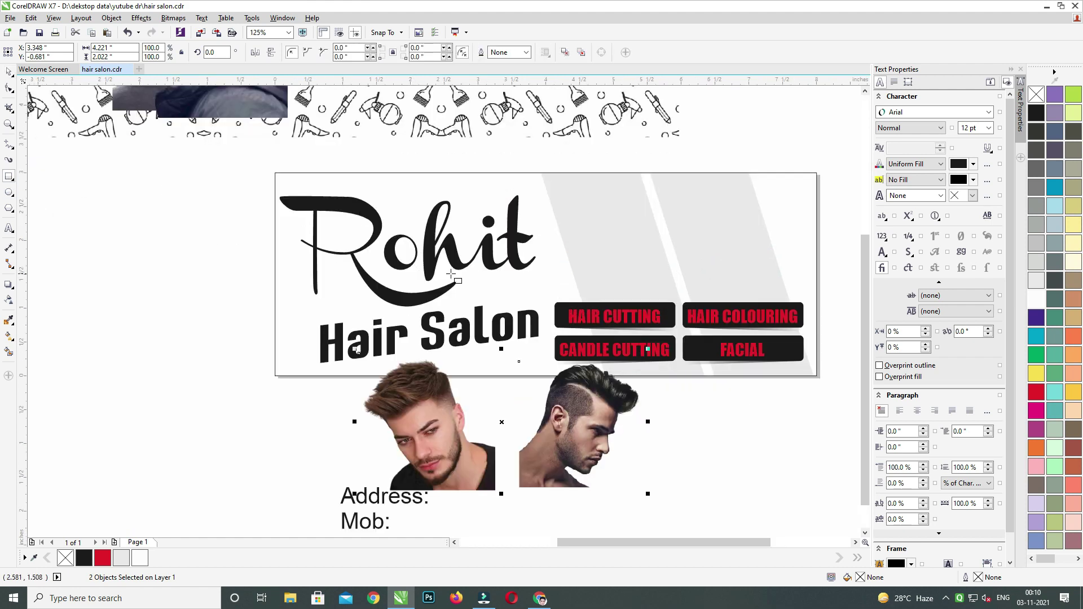
scroll(451, 275, "up", 2)
scroll(492, 243, "down", 2)
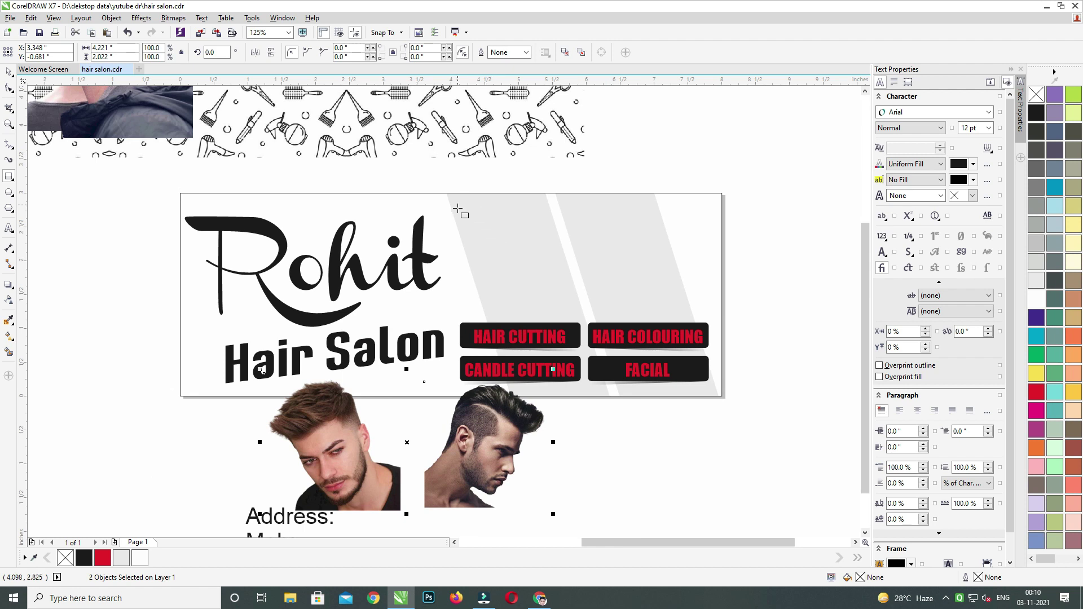
left_click_drag(458, 215, 545, 306)
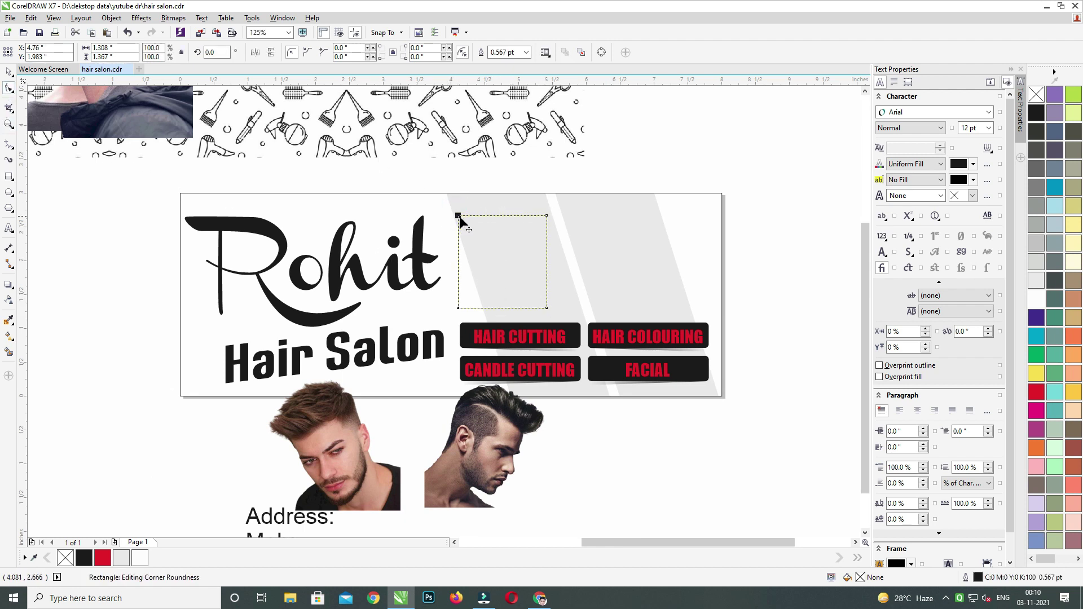
left_click_drag(458, 216, 468, 217)
left_click(9, 71)
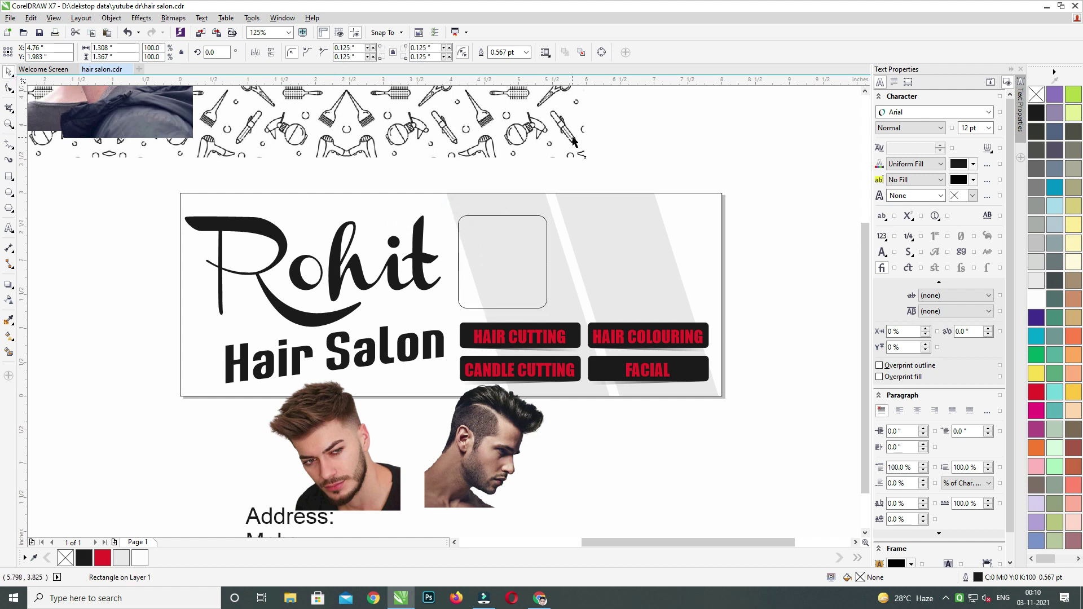
Rotate the rounded rectangle above the HAIR CUTTING box counterclockwise by about 7.3 degrees.
left_click(499, 246)
left_click_drag(547, 213, 604, 169)
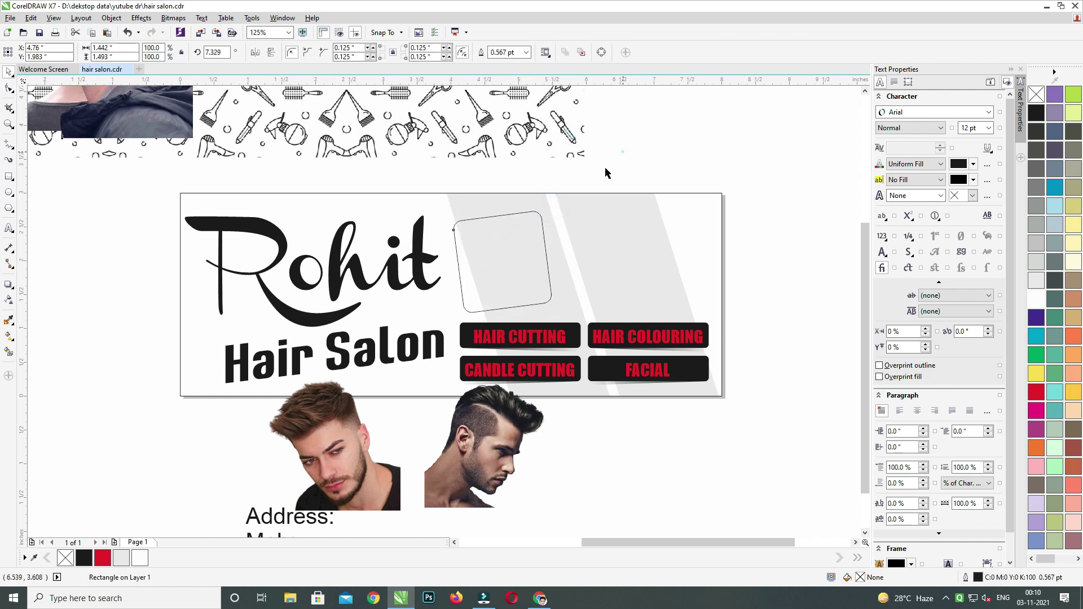
Duplicate the tilted frame beside itself and enlarge the pair to about 3.44 by 1.69 inches above the top service labels.
left_click_drag(513, 240, 611, 243)
right_click(610, 243)
left_click_drag(483, 218, 666, 312)
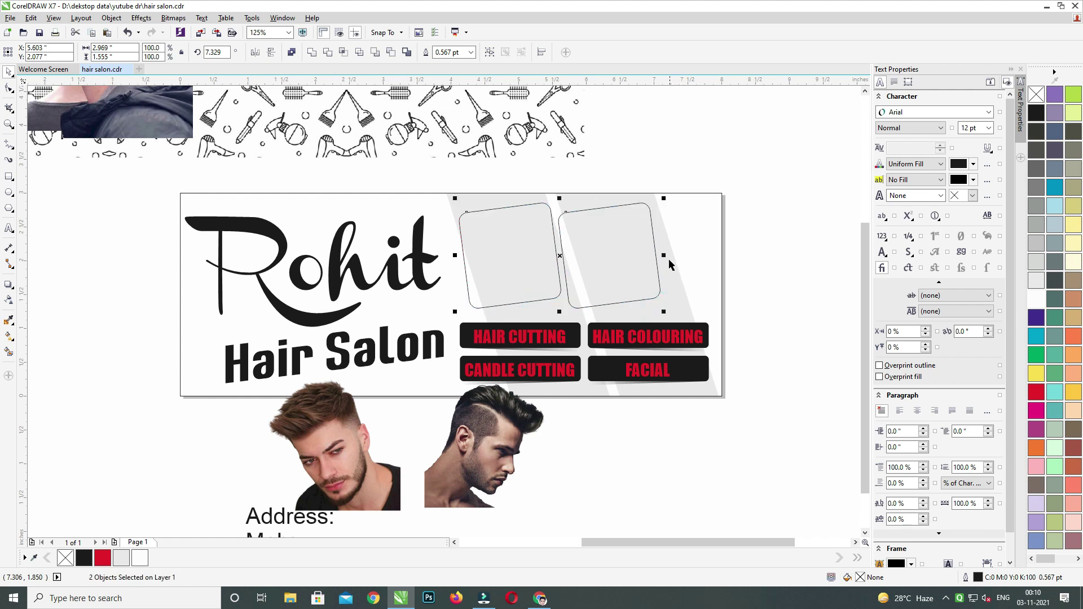
left_click_drag(675, 258, 699, 320)
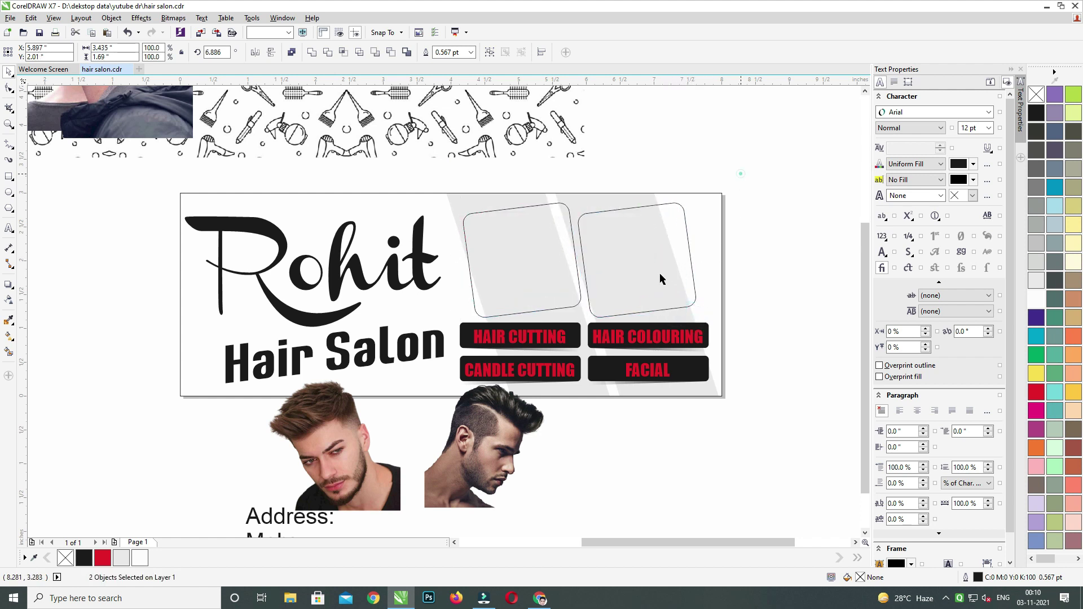
Place the brown-haired model over the frame above HAIR CUTTING and scale him to about 1.63 inches square.
left_click_drag(339, 445, 545, 254)
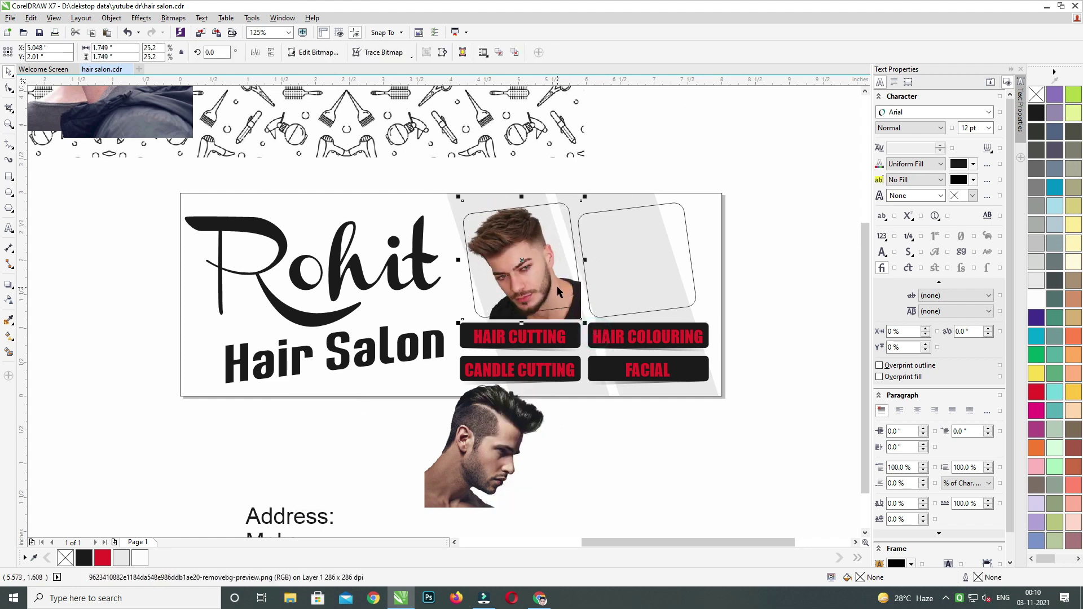
scroll(557, 285, "up", 3)
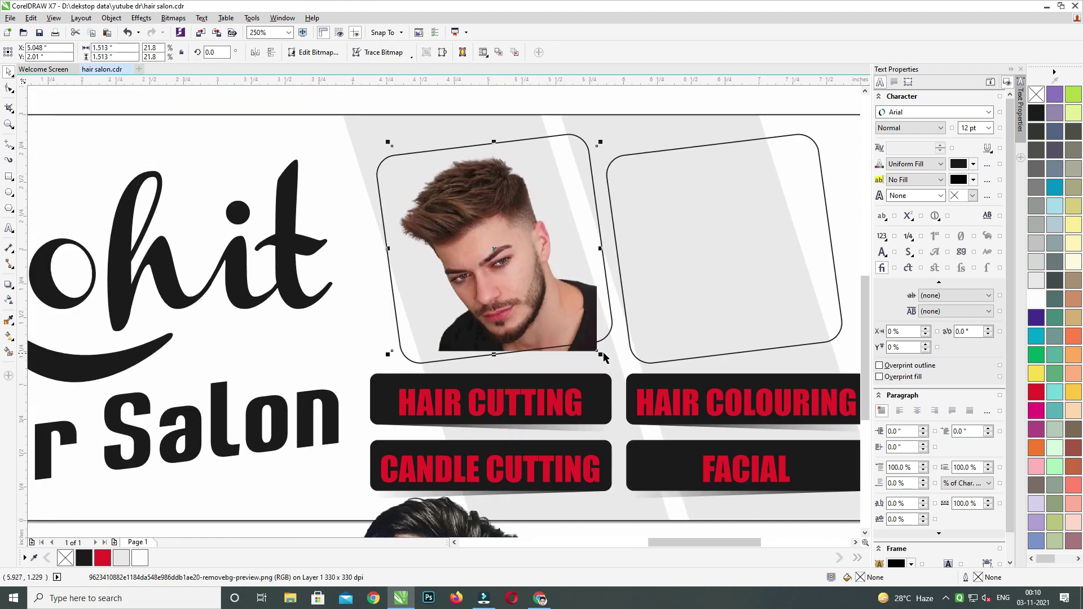
left_click_drag(601, 355, 608, 362)
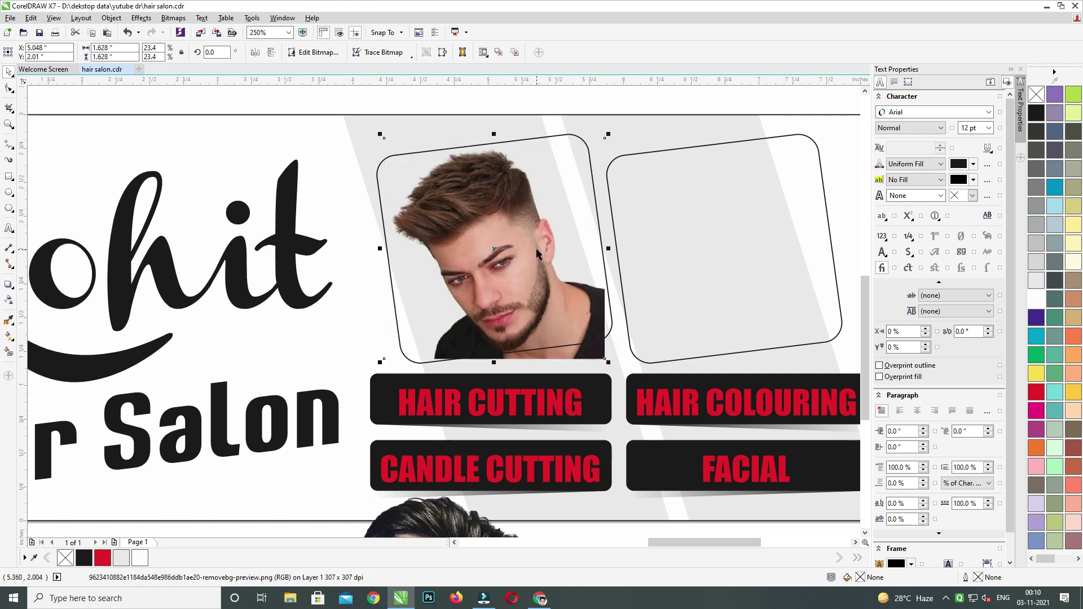
Try to PowerClip the brown-haired model inside the frame above HAIR CUTTING.
right_click(536, 255)
left_click(592, 257)
left_click(576, 139)
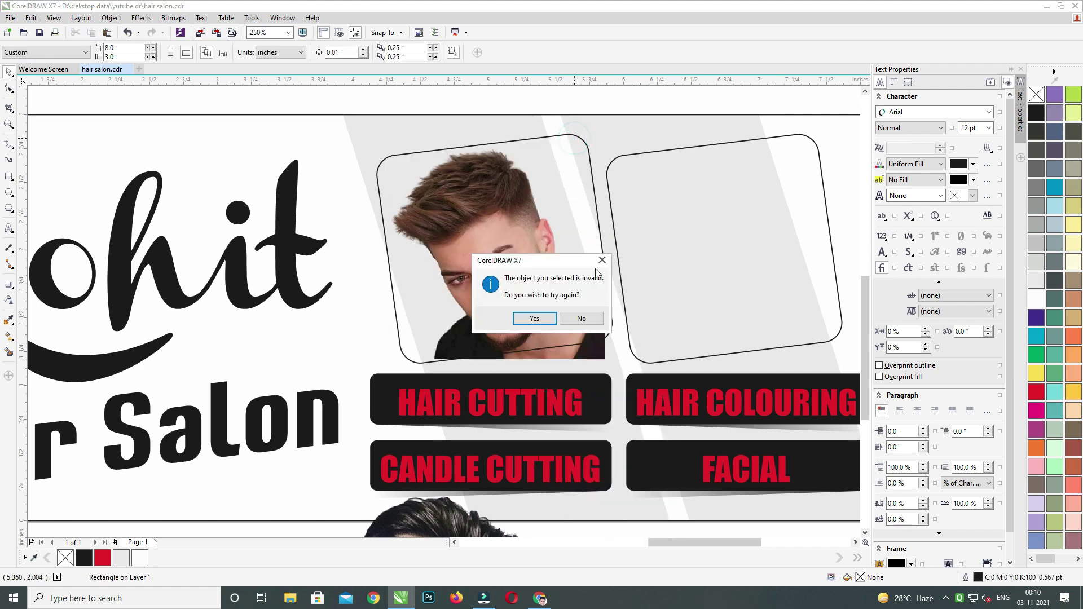
left_click(581, 319)
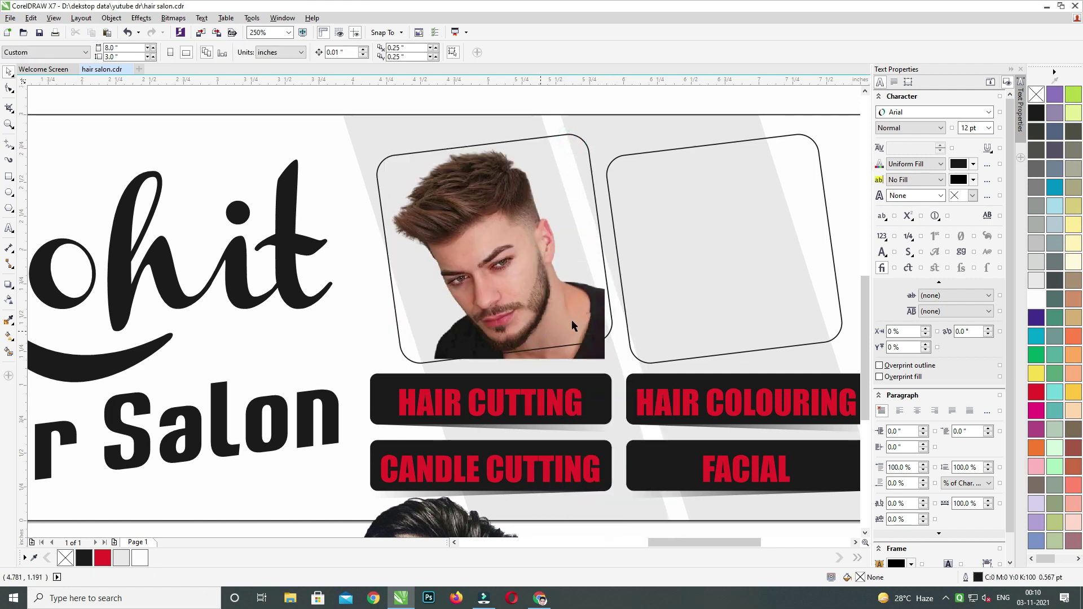
left_click(402, 355)
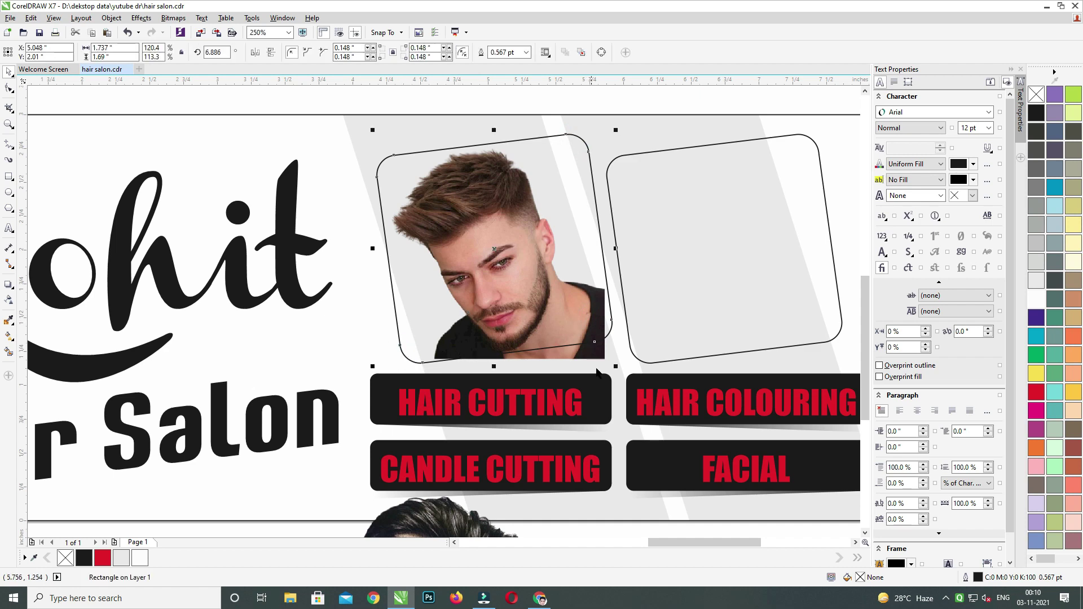
left_click(604, 376)
left_click(595, 350)
left_click_drag(594, 349, 601, 357)
key("ctrl+z")
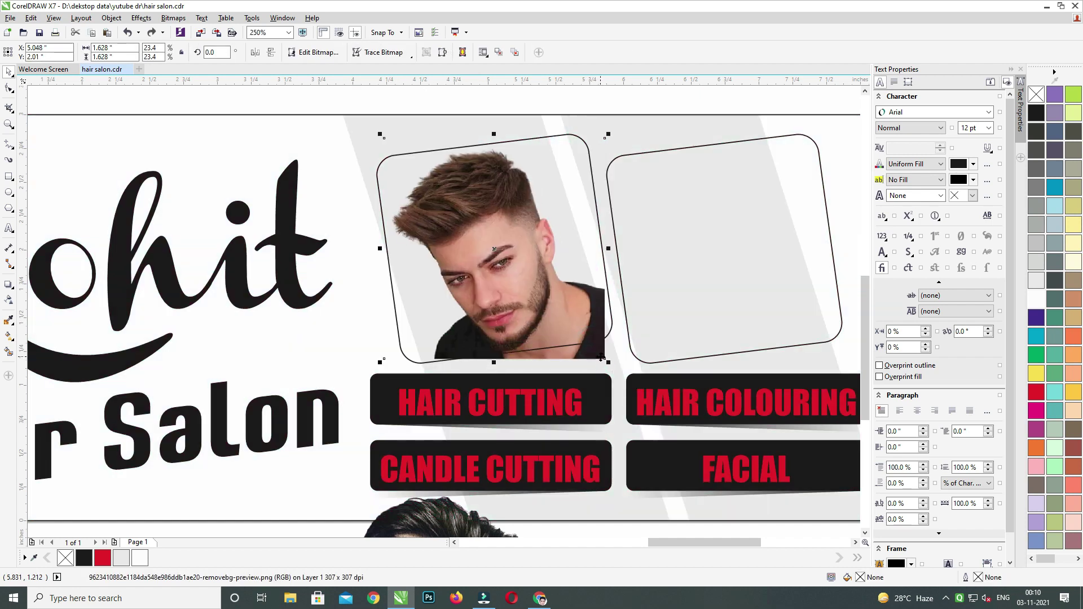
PowerClip the brown-haired model inside the tilted frame above HAIR CUTTING and fill the frame white.
right_click(601, 358)
left_click(671, 44)
left_click(560, 153)
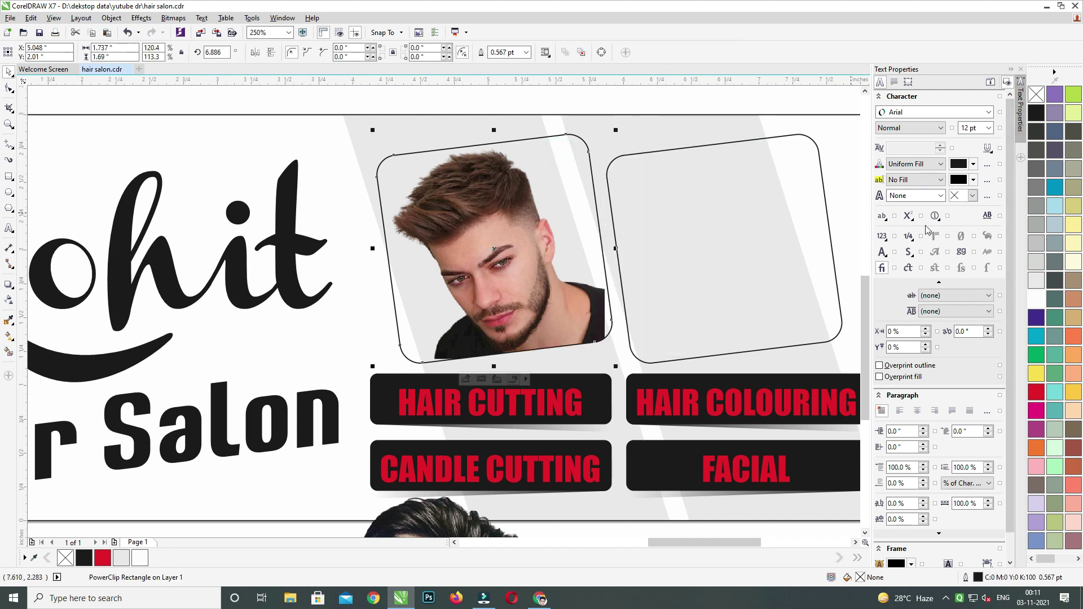
left_click(1036, 300)
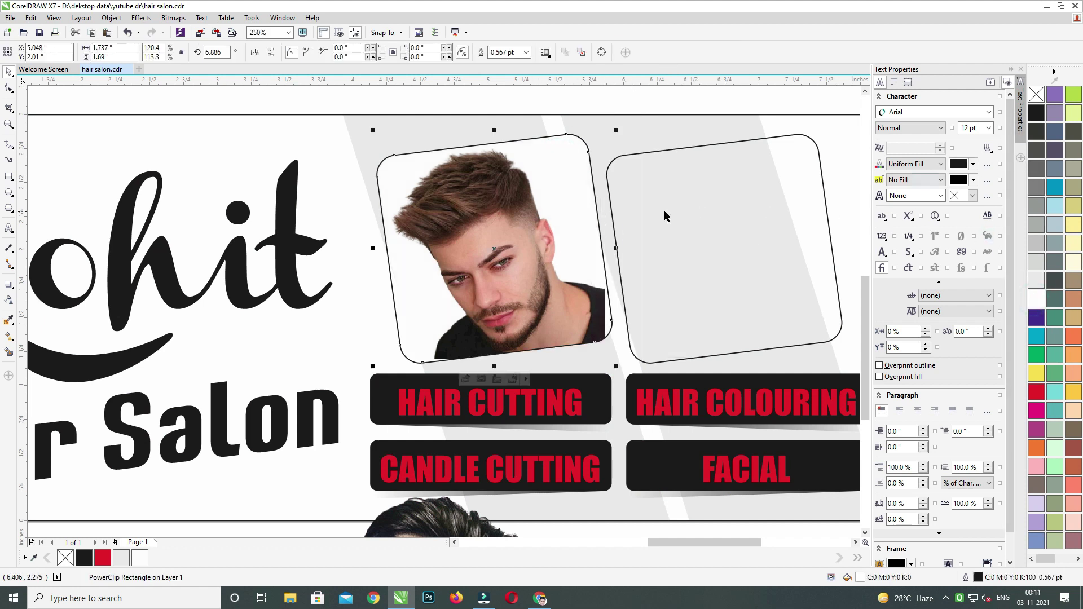
Edit the PowerClip contents to enlarge the brown-haired model slightly within the frame, and finish editing.
double_click(506, 267)
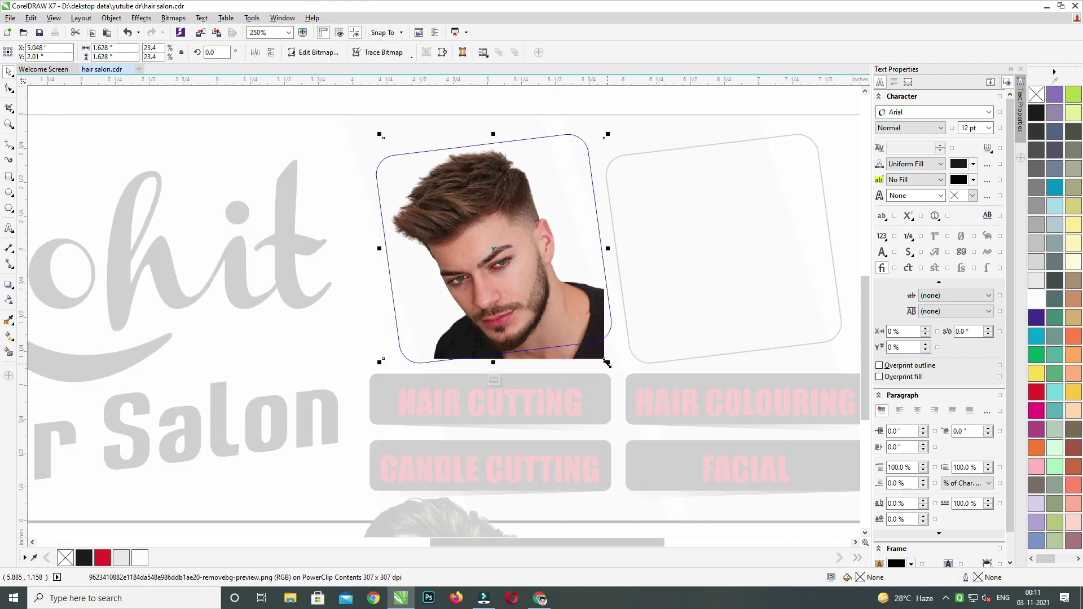
left_click_drag(607, 364, 615, 372)
left_click(677, 134, "ctrl")
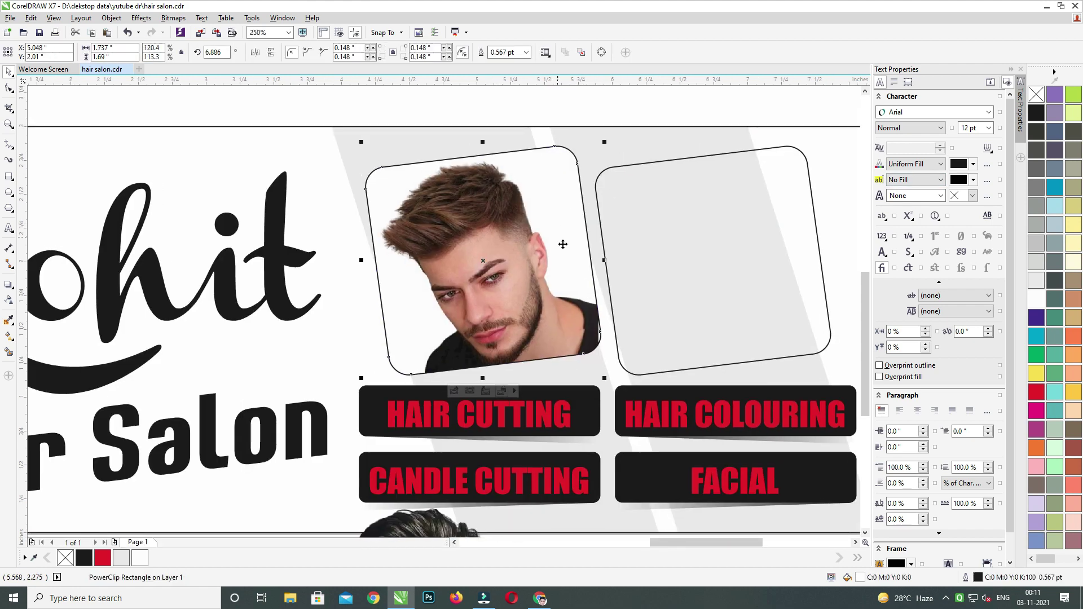
Move the side-profile model from below the banner onto the empty frame above HAIR COLOURING.
scroll(575, 241, "down", 2)
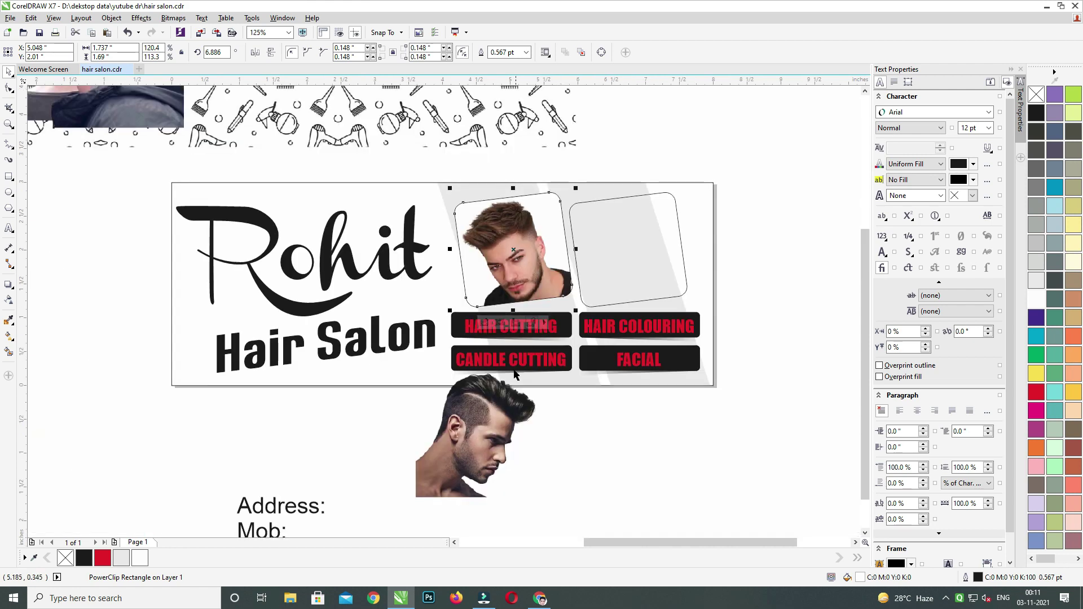
left_click_drag(507, 380, 652, 218)
scroll(653, 220, "up", 2)
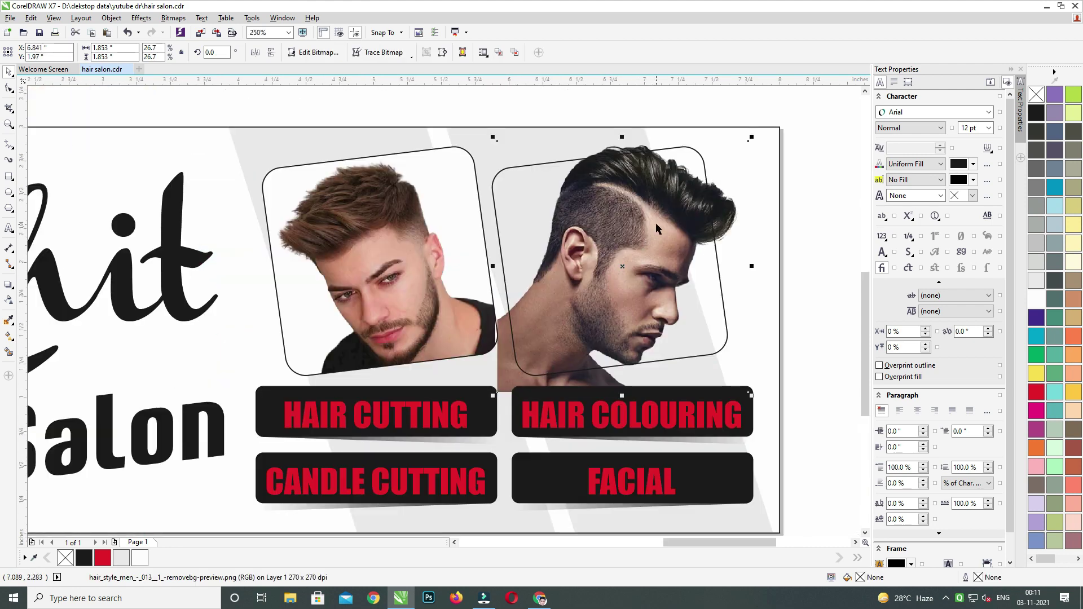
left_click(753, 135, "shift")
key("Escape")
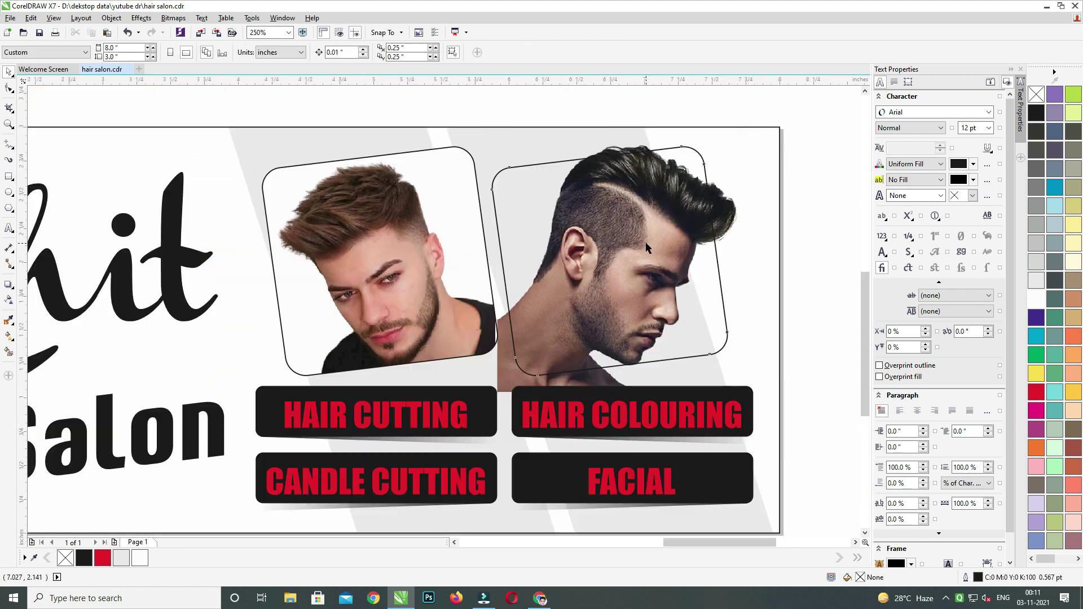
left_click(646, 244)
left_click_drag(733, 143, 731, 159)
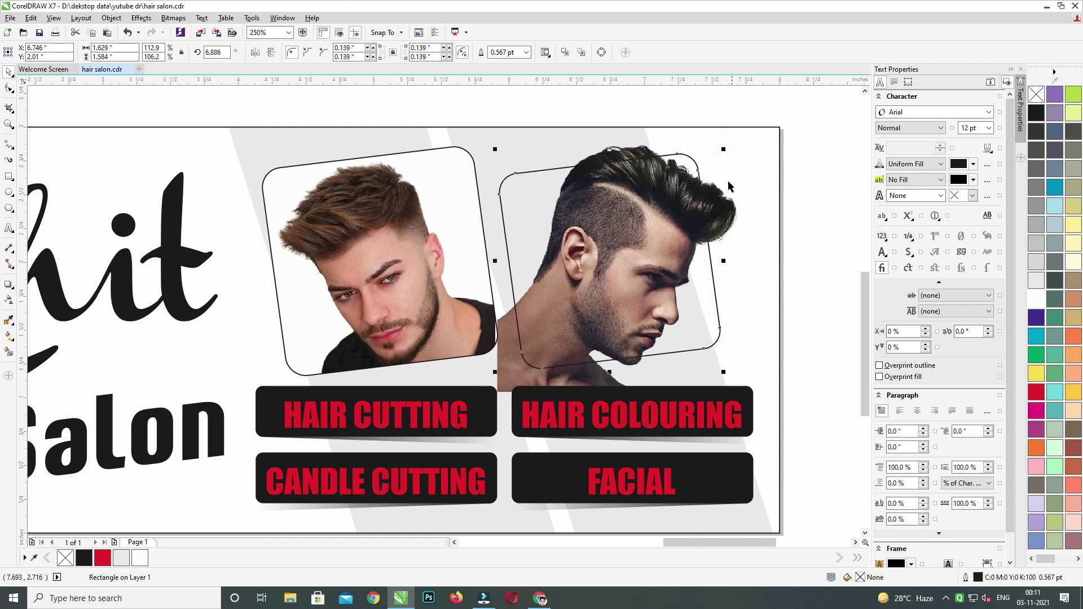
key("ctrl+z")
Bring the side-profile model in front of the frame above HAIR COLOURING.
left_click(711, 209)
left_click(748, 219)
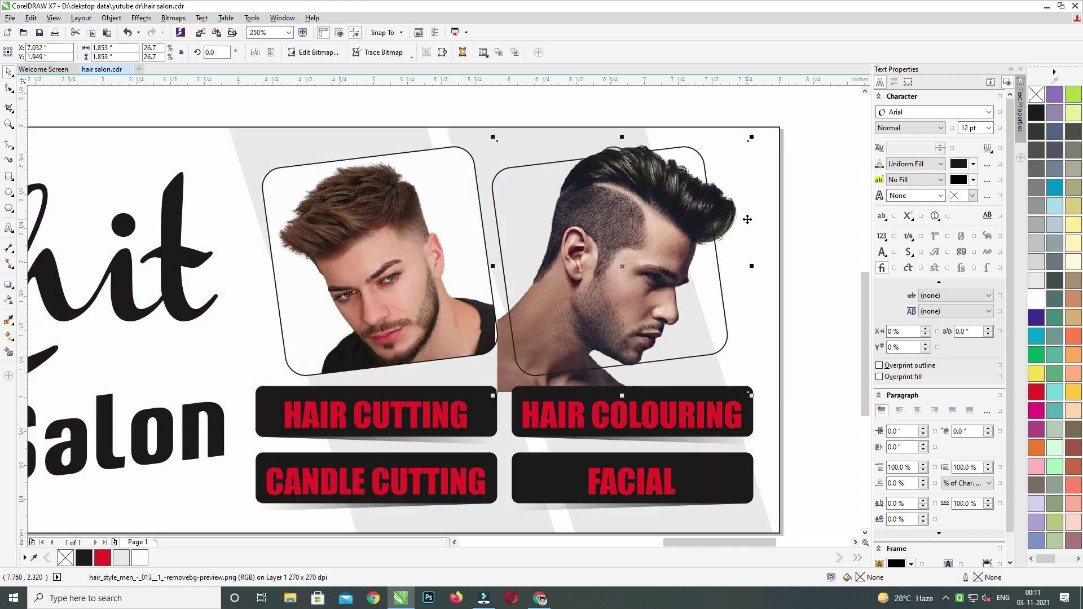
key("shift+Page_Up")
left_click_drag(735, 217, 723, 237)
Nudge the side-profile model up and slightly right to X 6.881, Y 2.1 inches, with his hair near the banner's top edge.
key("Up")
key("Up")
key("Up")
key("Up")
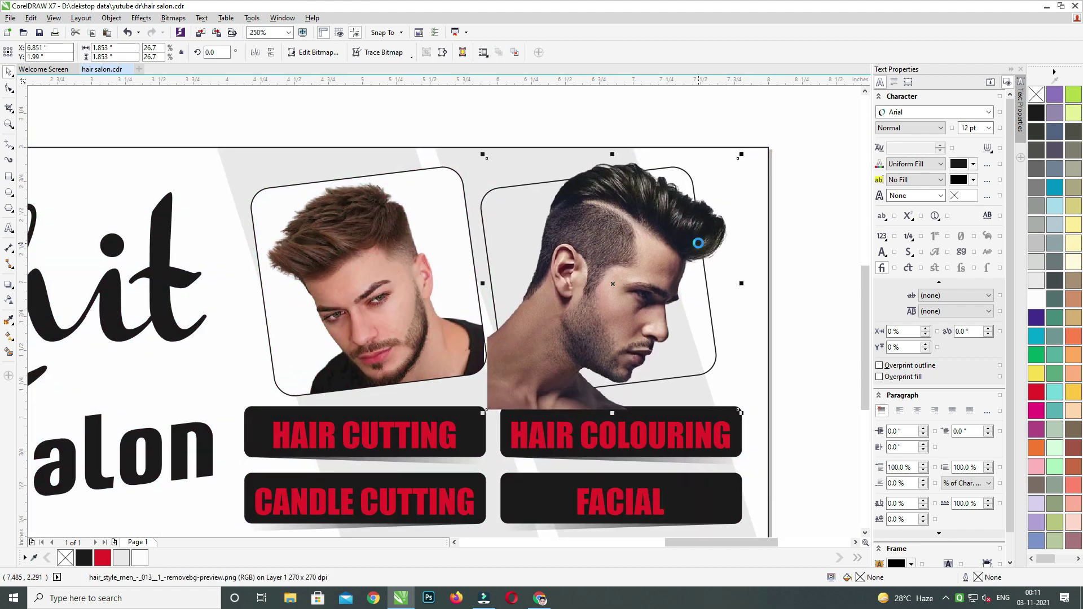
key("Right")
key("Up")
key("Up")
key("Right")
key("Up")
key("Up")
key("Up")
key("Right")
key("Up")
key("Up")
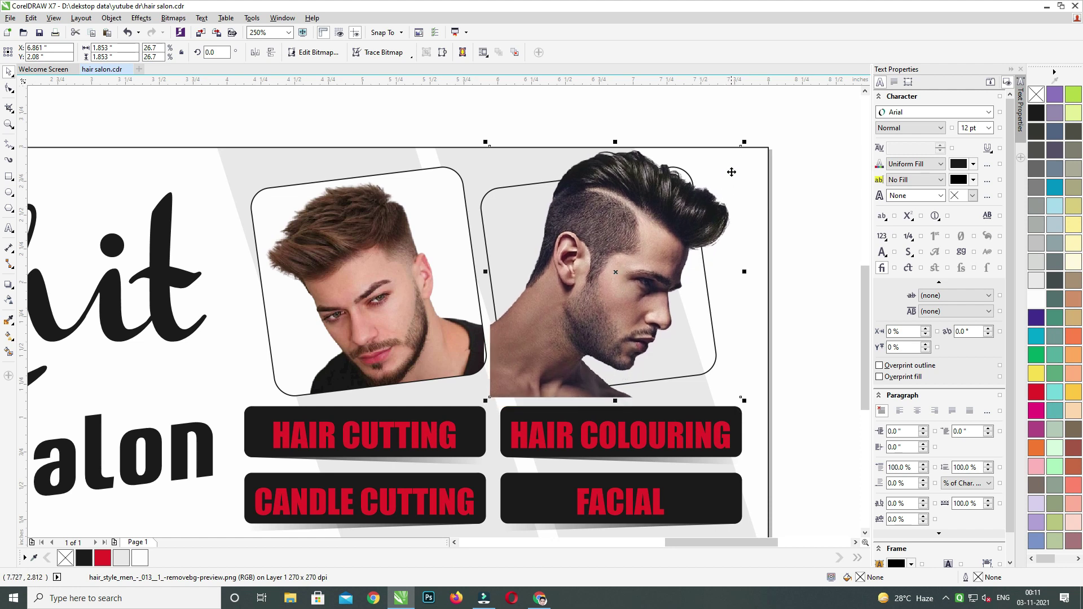
key("Right")
key("Up")
key("Up")
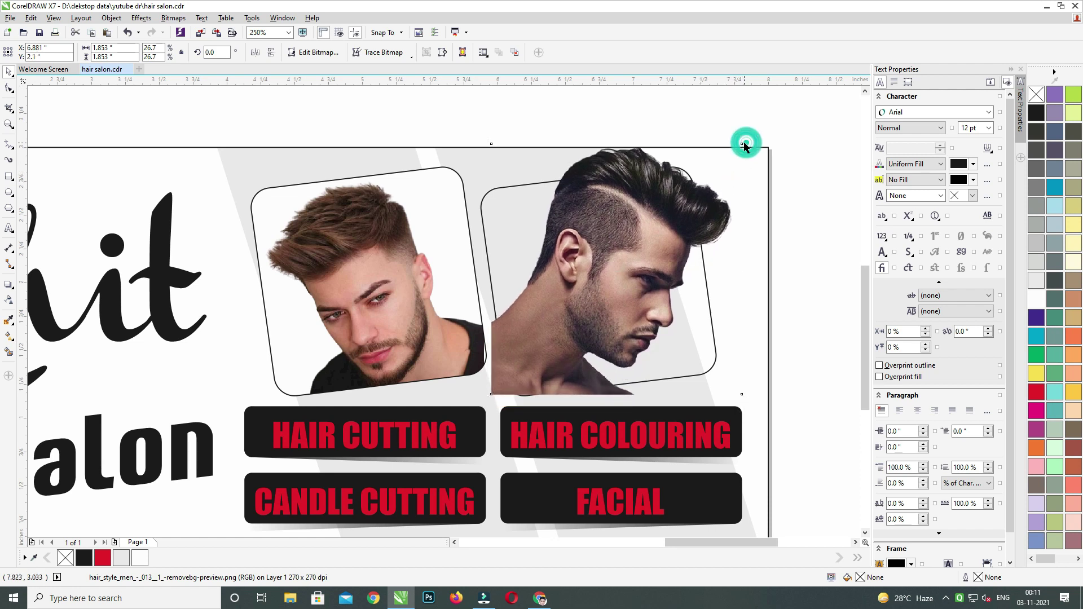
Try to PowerClip the side-profile model inside the frame above HAIR COLOURING.
left_click(684, 173)
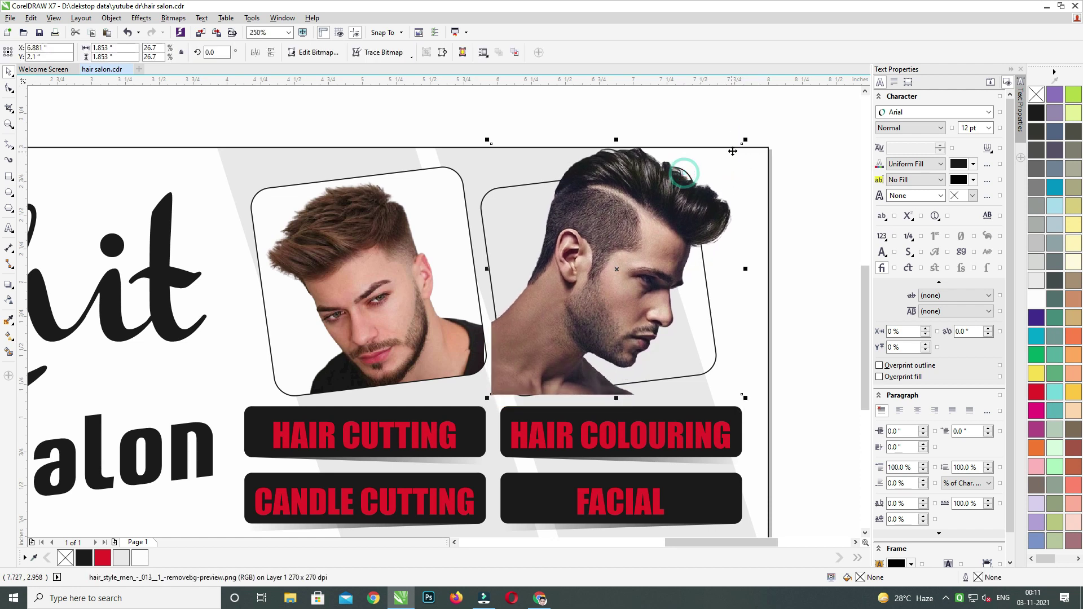
left_click(644, 264)
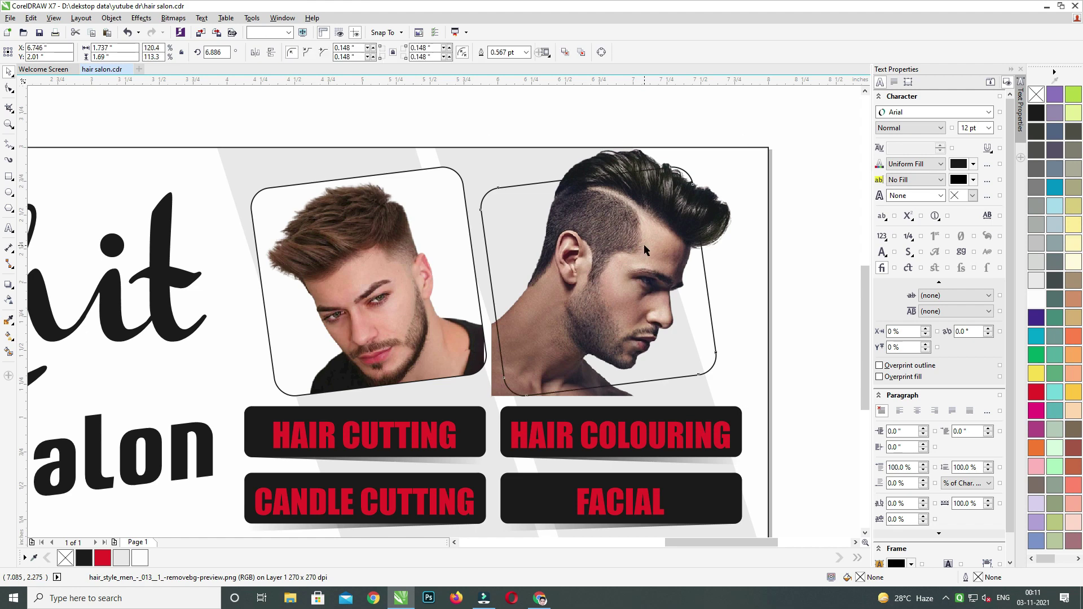
right_click(643, 245)
left_click(635, 154)
right_click(660, 157)
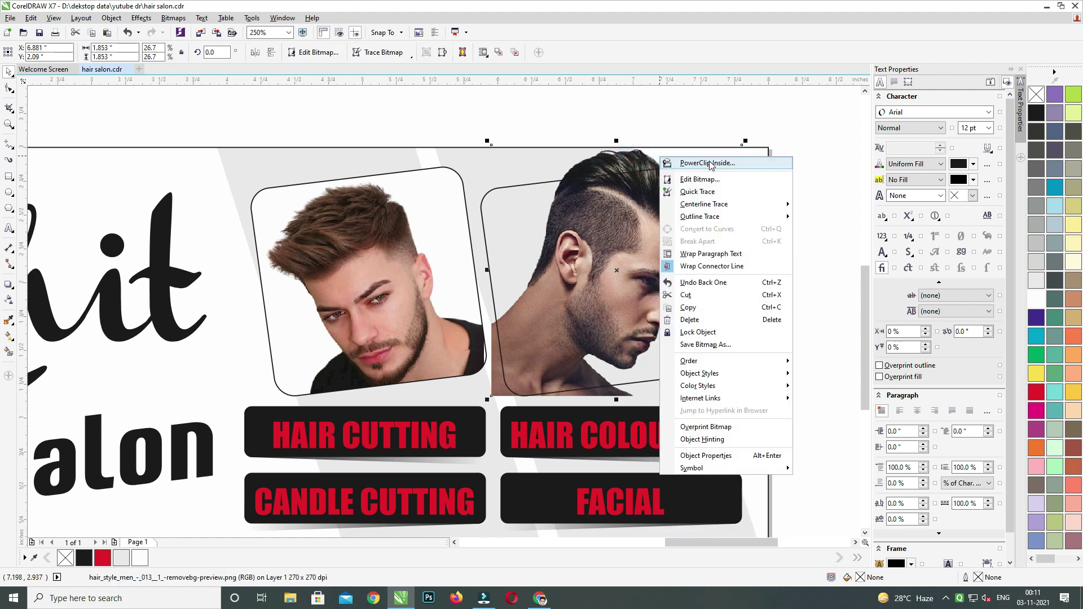
left_click(710, 164)
left_click(644, 217)
double_click(640, 247)
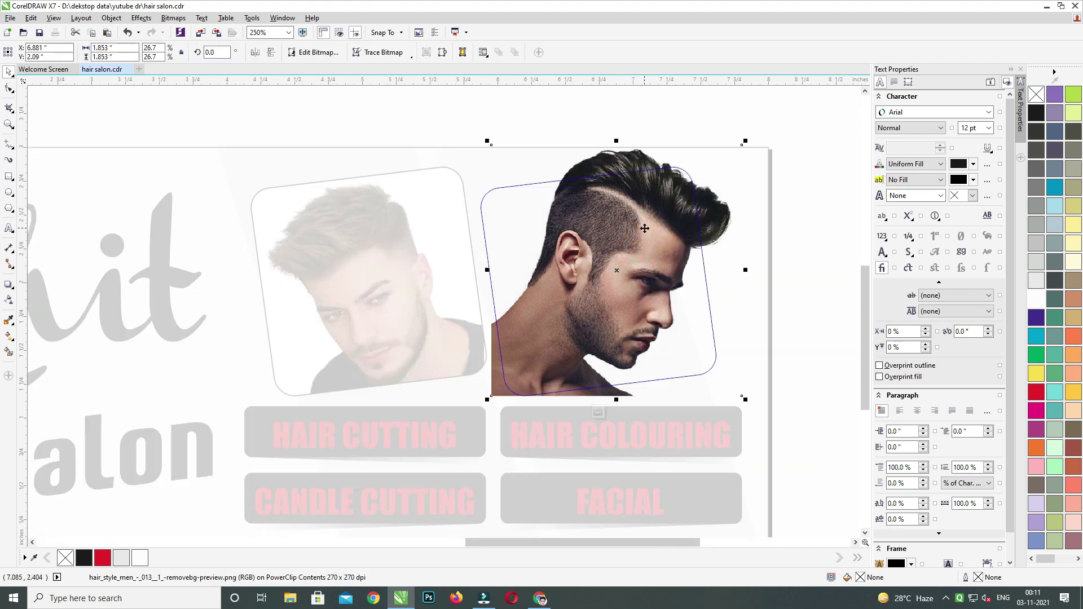
left_click(730, 119, "ctrl")
key("ctrl+v")
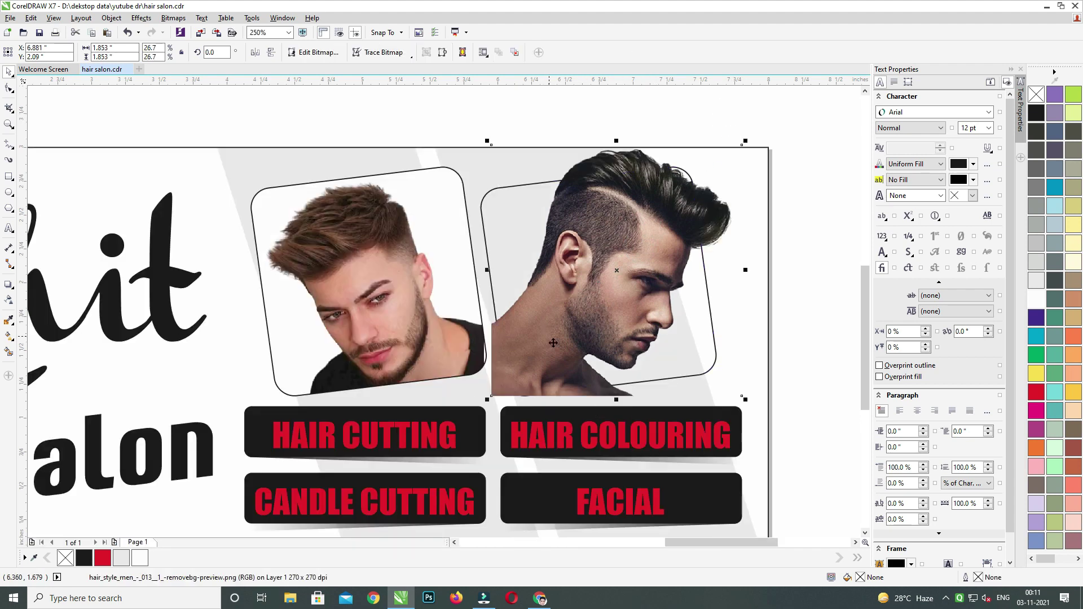
left_click_drag(547, 328, 636, 324)
key("ctrl+z")
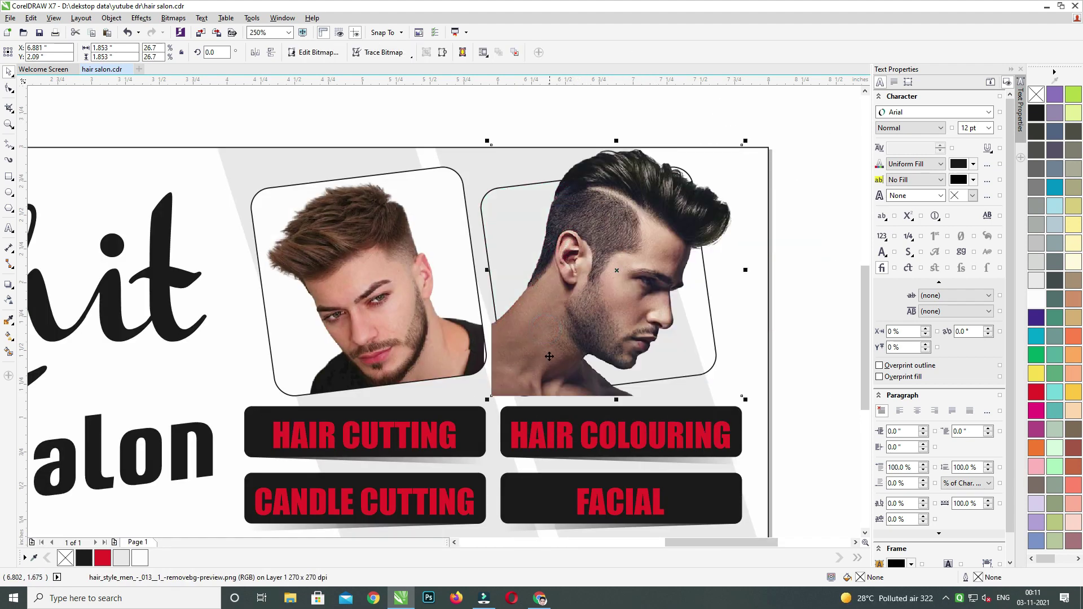
Draw a two-segment freehand line about 0.89 by 0.58 inches from the frame's edge at the neck, down and along the frame's lower edge.
scroll(546, 360, "up", 1)
left_click_drag(551, 345, 499, 296)
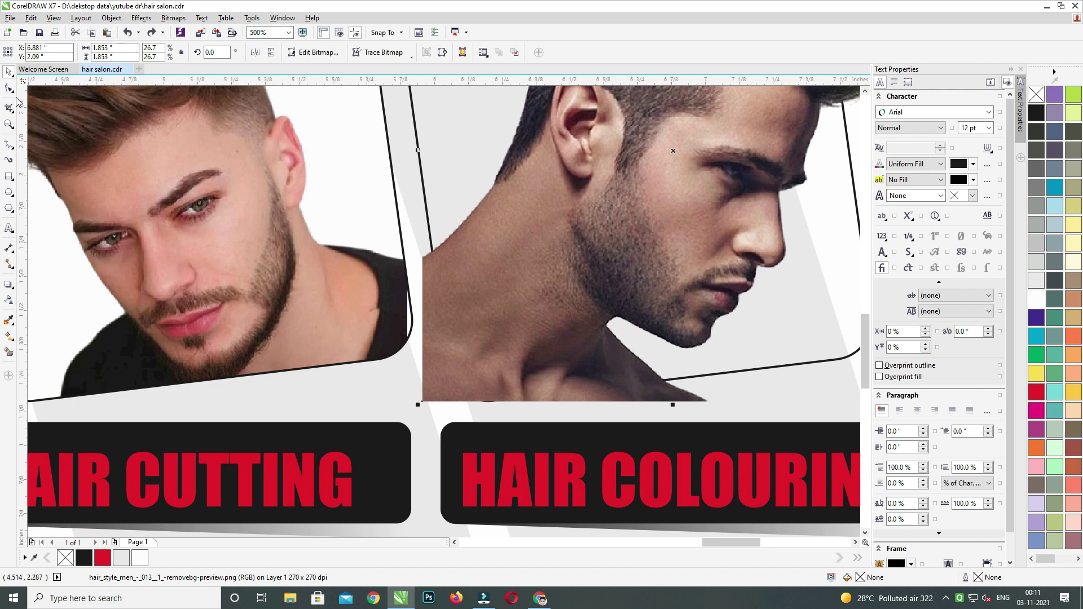
left_click(9, 145)
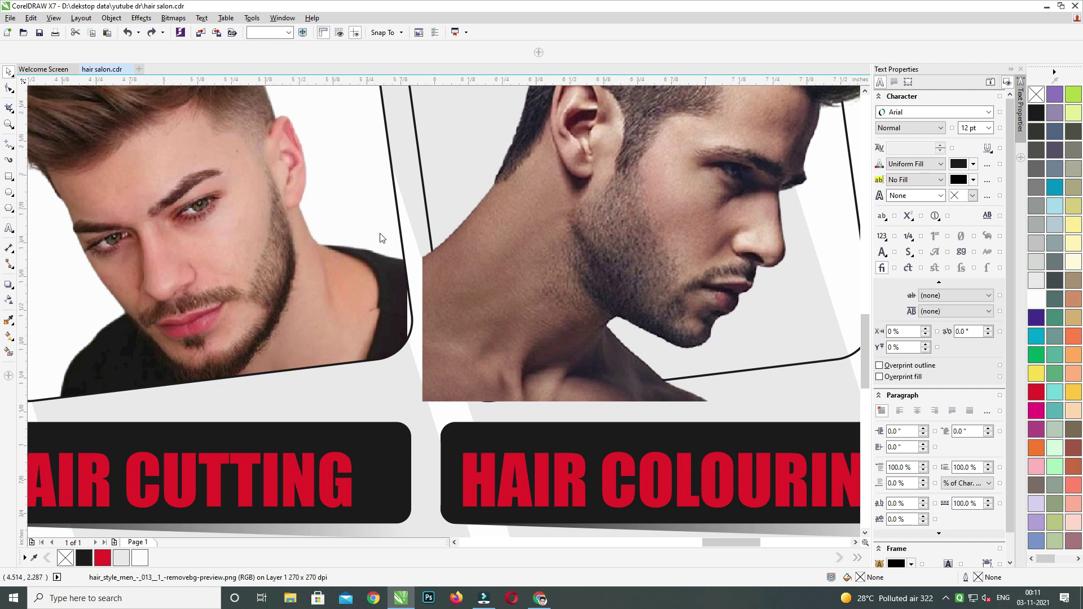
left_click(432, 258)
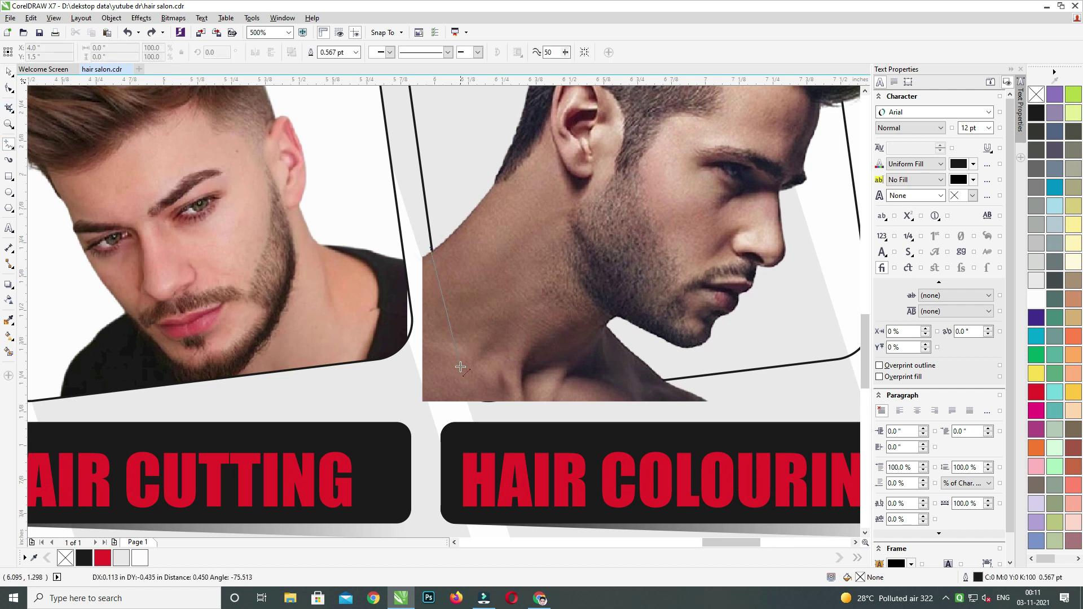
left_click(482, 402)
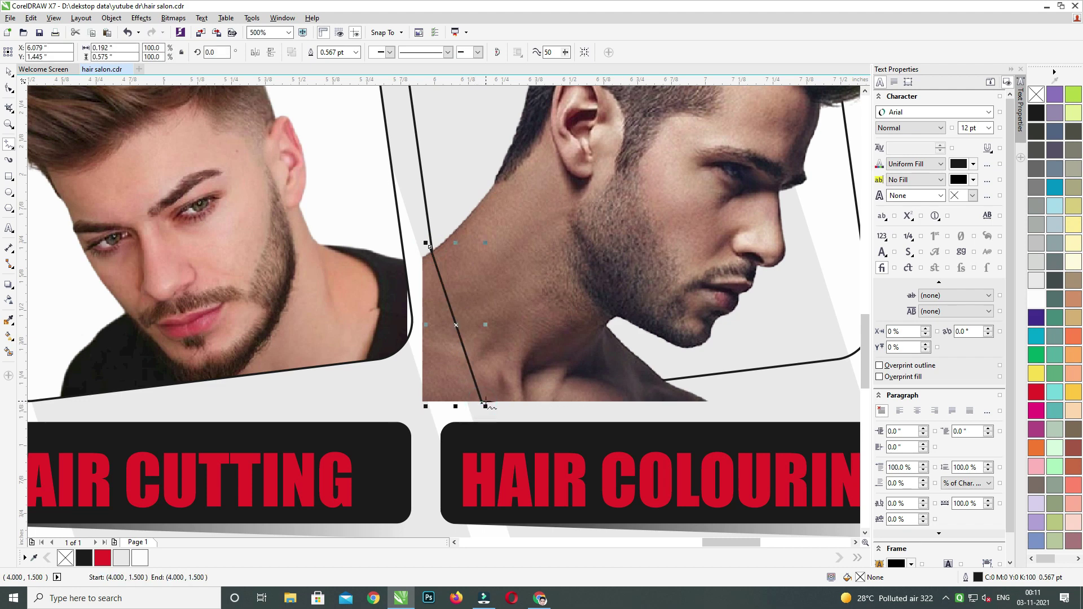
left_click(484, 402)
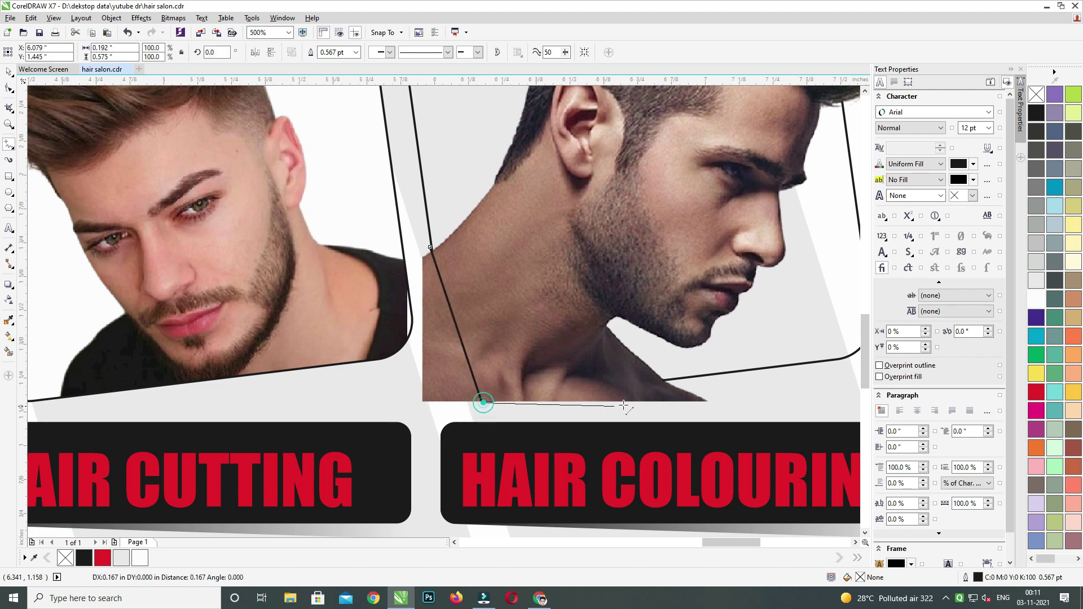
left_click(672, 379)
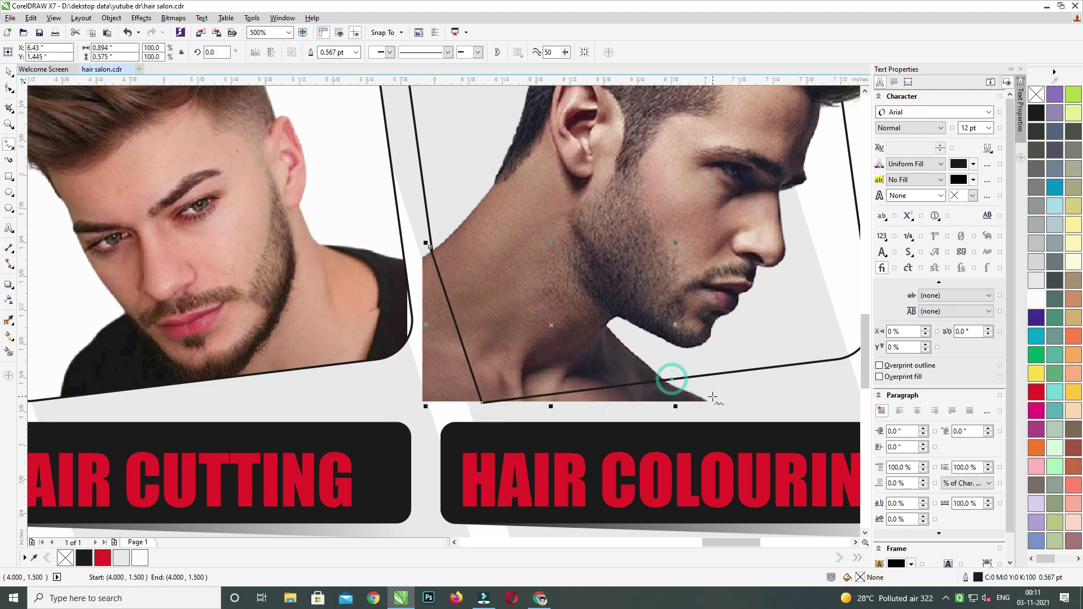
left_click(9, 71)
scroll(577, 322, "down", 2)
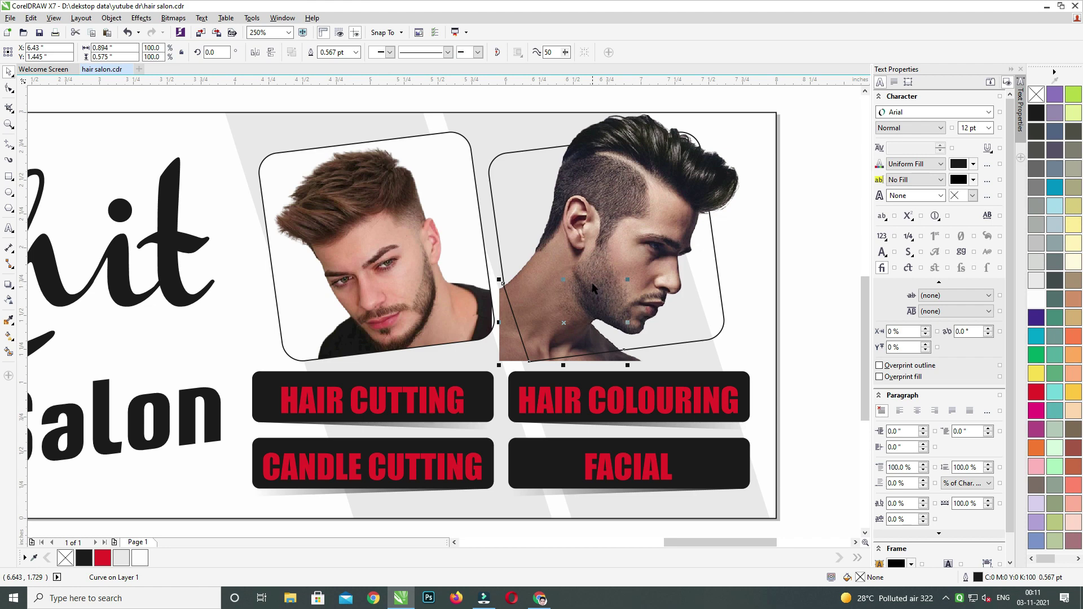
Delete the two-segment freehand line beside the neck of the side-profile model.
left_click_drag(594, 286, 553, 291)
left_click_drag(828, 239, 398, 382)
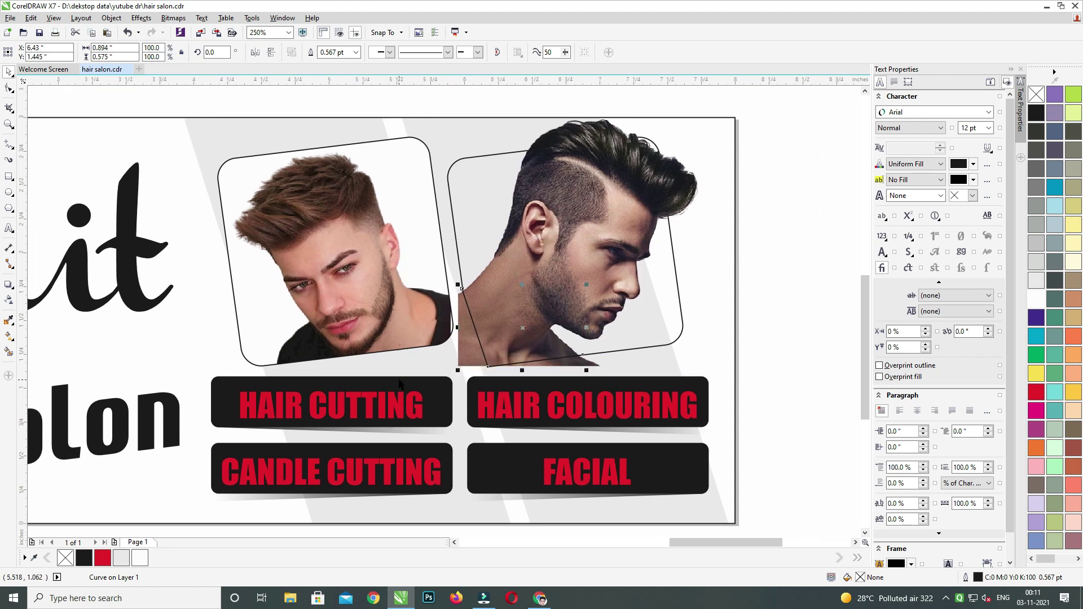
key("Delete")
Reshape the side-profile photo by moving its lower-left corner node onto the frame's edge, trimming the neck that overhangs the frame.
scroll(505, 339, "up", 2)
left_click(481, 344)
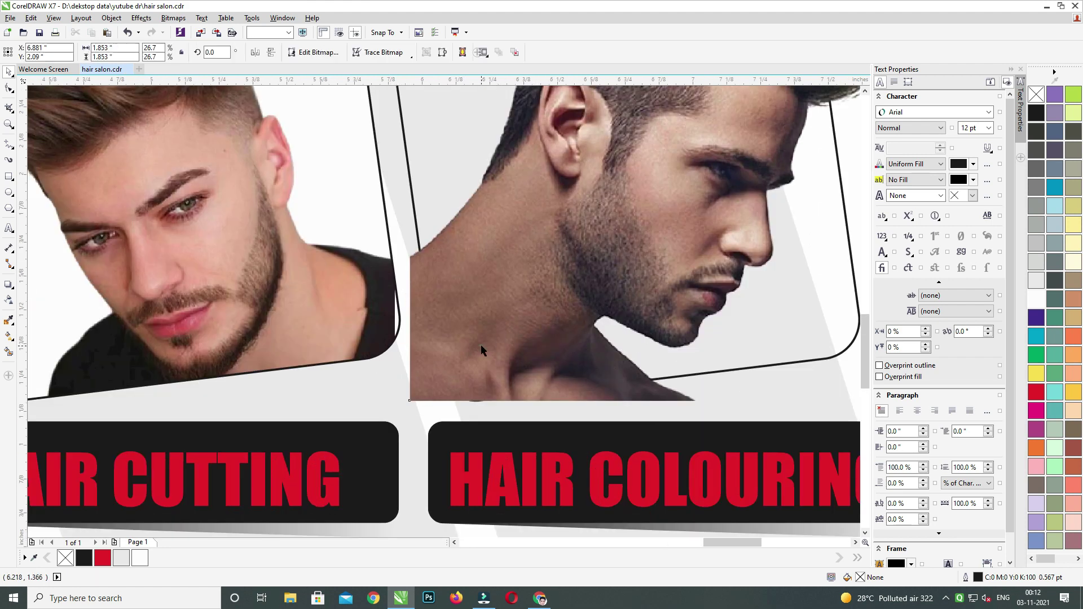
left_click(9, 90)
left_click_drag(406, 288, 391, 288)
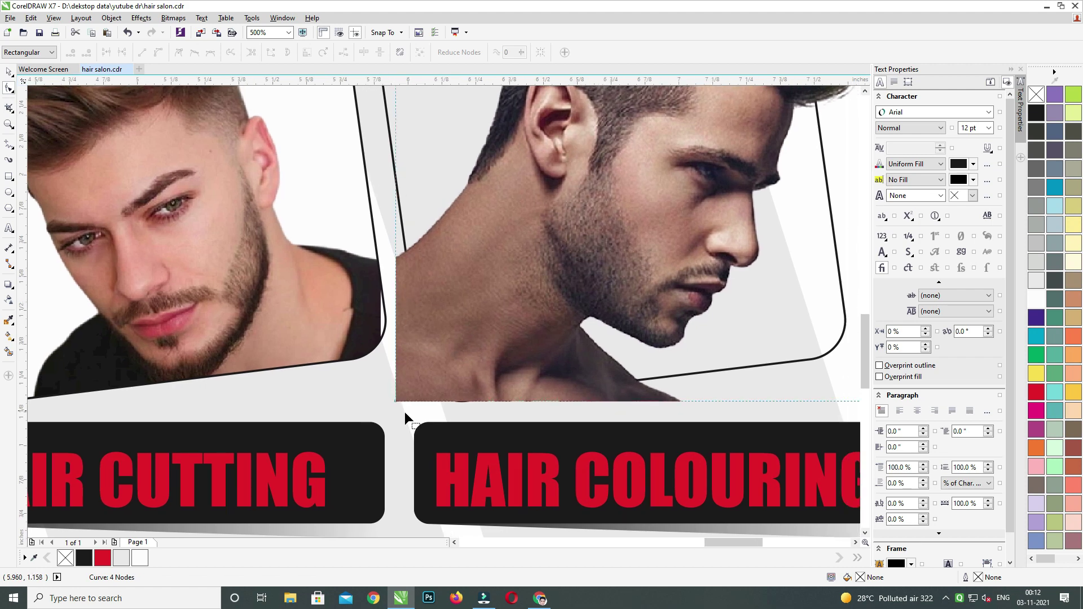
left_click_drag(395, 401, 433, 375)
key("ctrl+z")
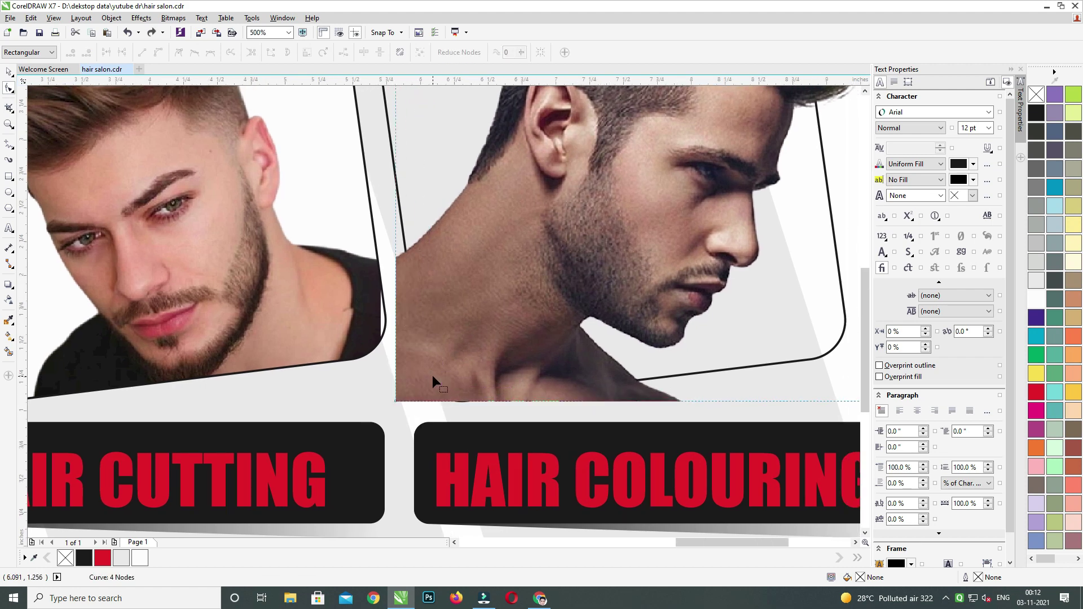
scroll(432, 374, "down", 2)
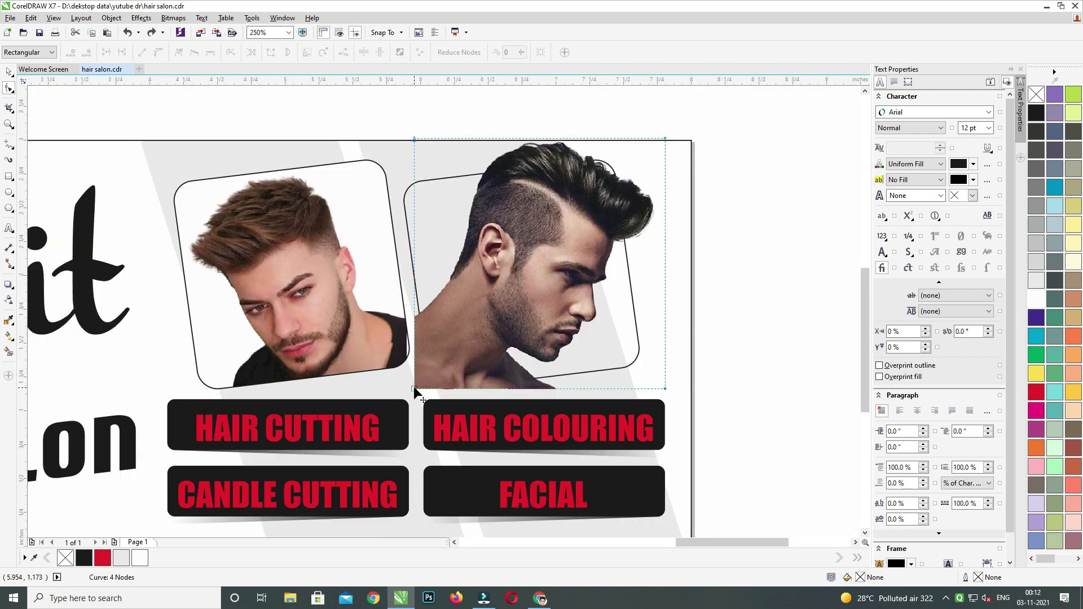
left_click_drag(415, 389, 390, 351)
scroll(443, 374, "up", 4)
scroll(401, 358, "down", 2)
scroll(647, 385, "down", 3)
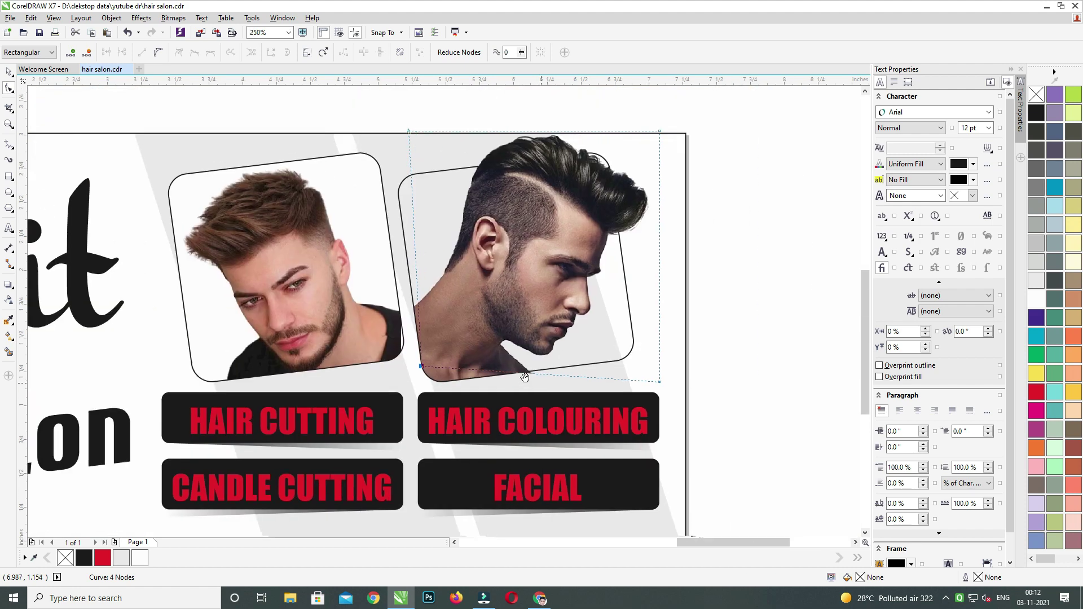
Move the side-profile photo's lower-right corner node up and inward to the frame's lower-right corner.
scroll(657, 375, "up", 3)
left_click_drag(657, 363, 573, 313)
scroll(573, 313, "down", 4)
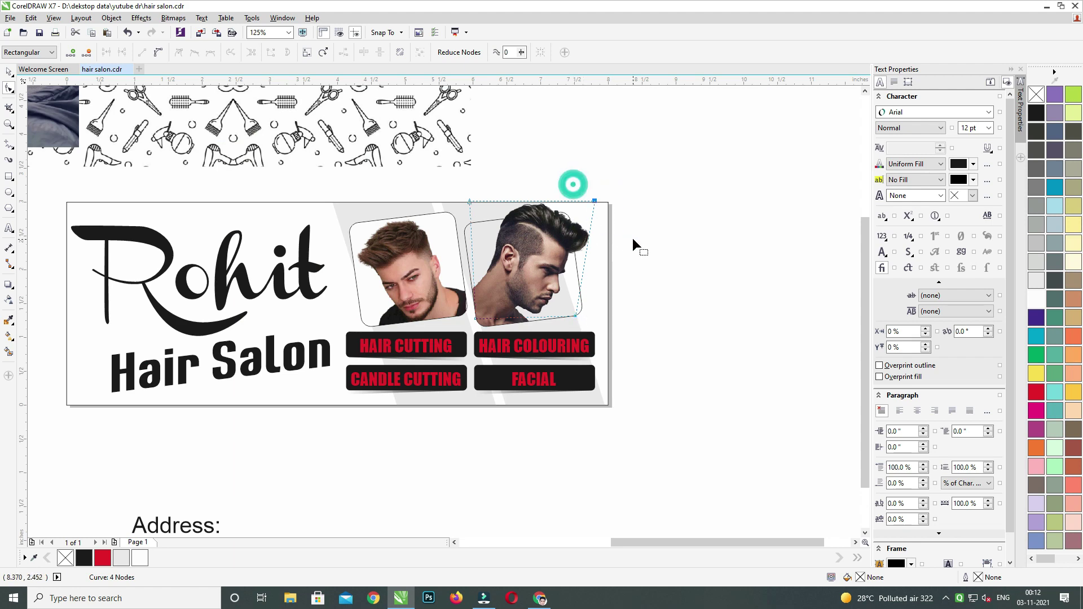
left_click(594, 201)
left_click(10, 72)
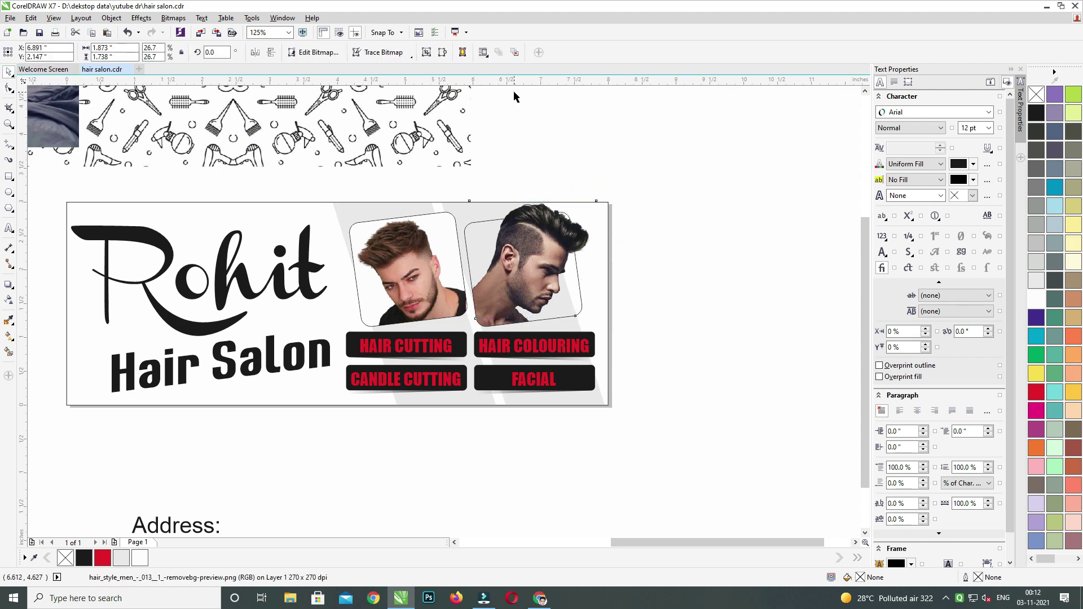
Nudge the side-profile model and its frame together slightly down and right to X 6.882, Y 2.04 inches.
scroll(556, 287, "up", 2)
scroll(466, 316, "up", 2)
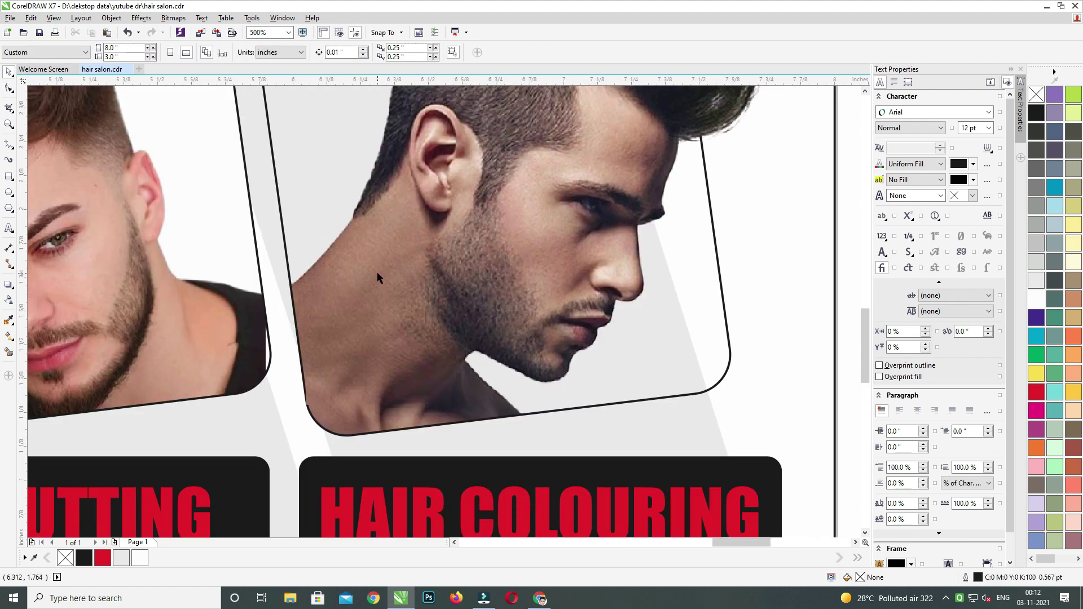
scroll(388, 268, "down", 4)
left_click(426, 243)
scroll(460, 216, "up", 2)
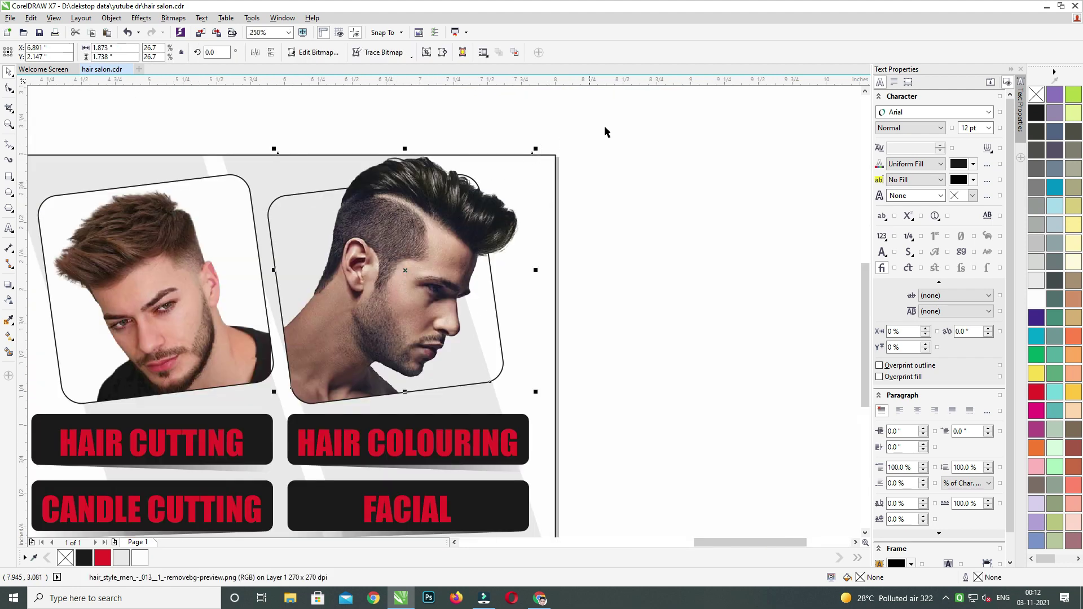
left_click_drag(624, 111, 252, 405)
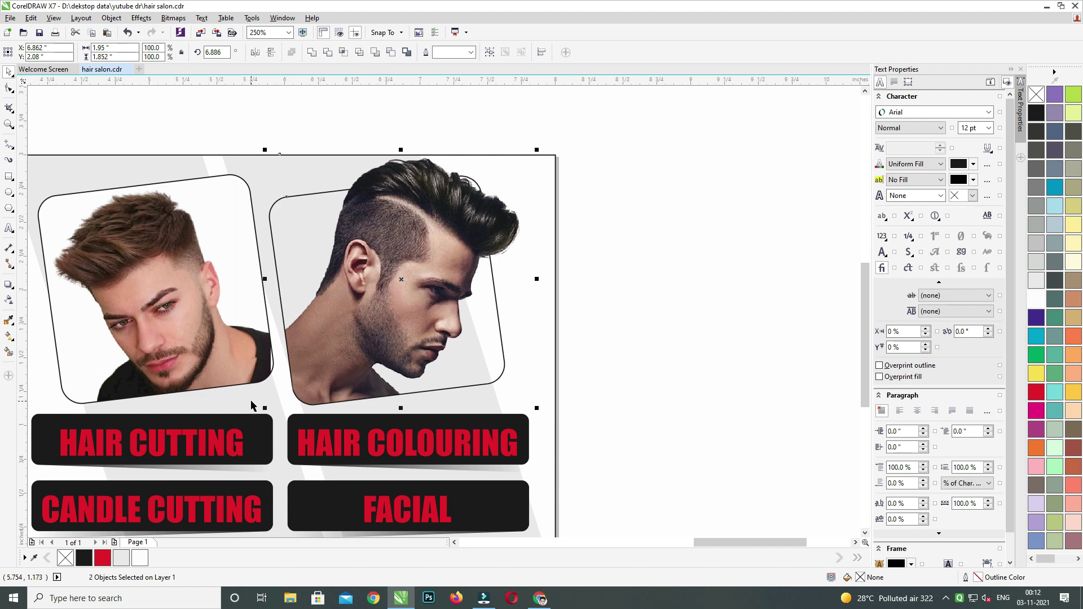
key("Down")
key("Down")
key("Right")
key("Right")
key("Down")
key("Down")
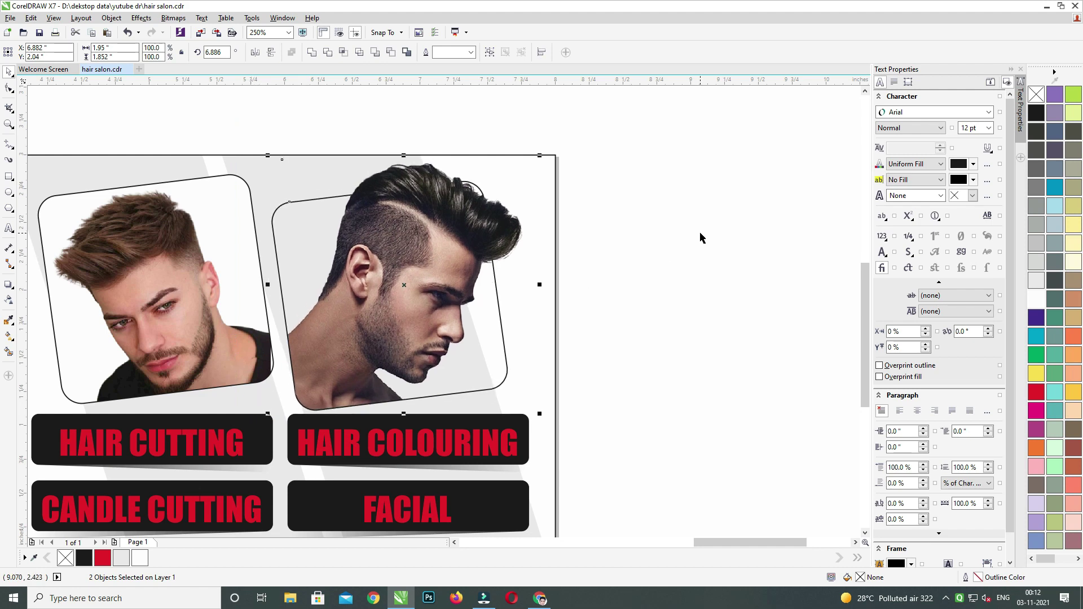
Shift the side-profile photo's lower-left corner node slightly so its cropped edge follows the frame's side.
left_click(699, 234)
left_click_drag(455, 349, 503, 296)
left_click(354, 334)
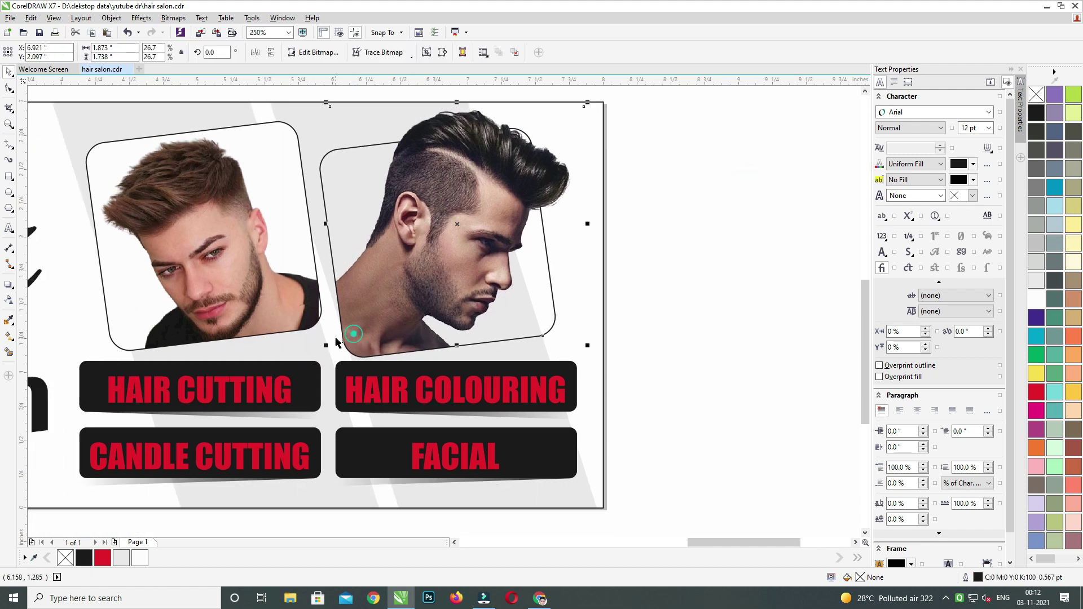
scroll(336, 343, "up", 2)
left_click(9, 88)
left_click(352, 345)
scroll(352, 345, "up", 2)
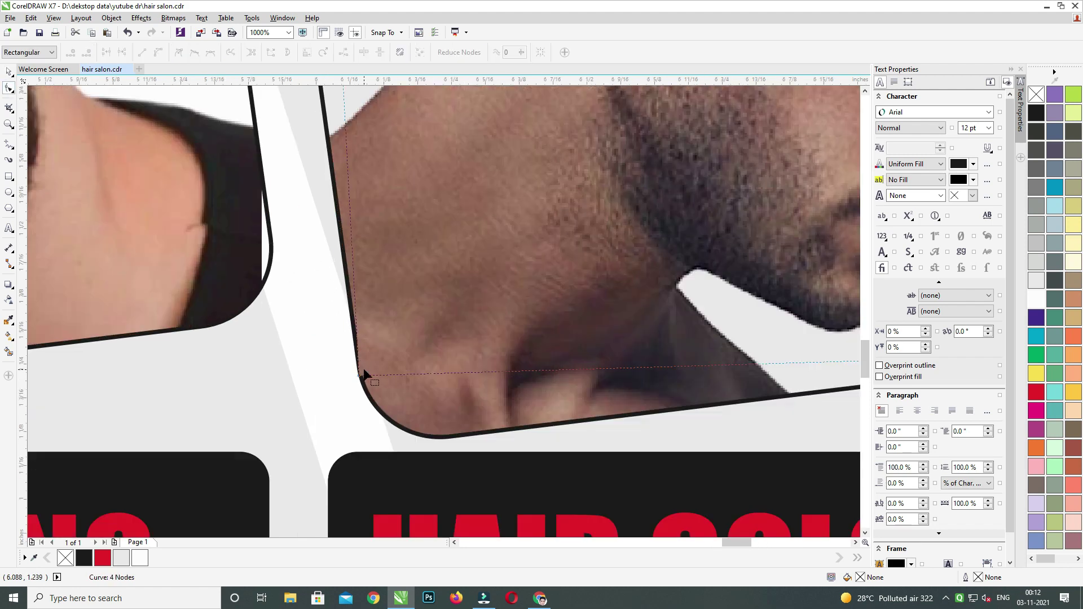
left_click_drag(359, 376, 361, 376)
scroll(362, 377, "down", 2)
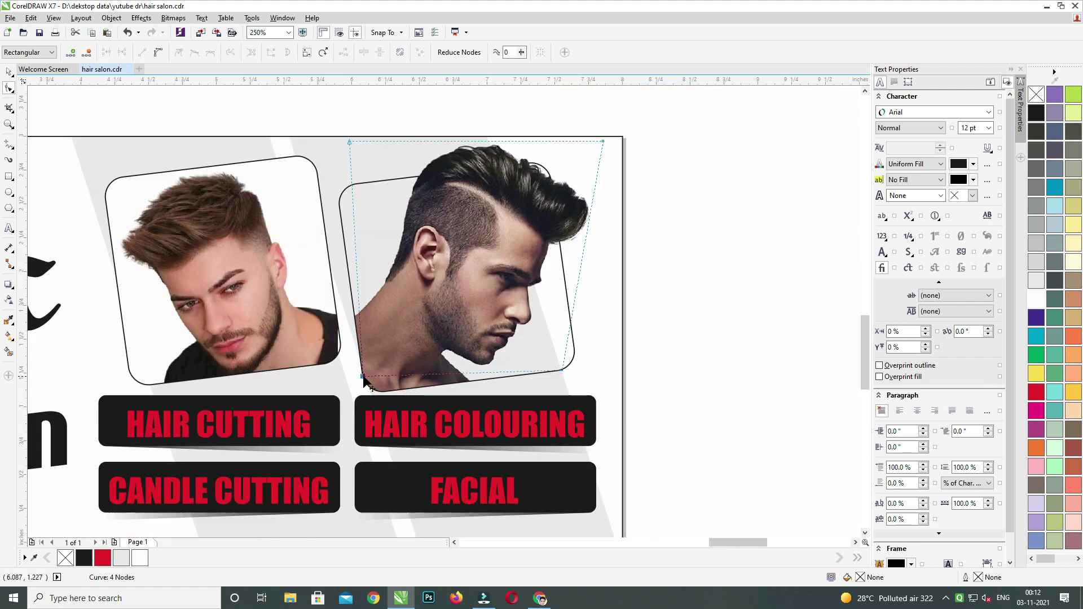
Nudge the photo's lower-left corner node three small steps right to keep it inside the frame's outline.
scroll(363, 377, "up", 2)
left_click_drag(320, 333, 396, 390)
key("Right")
key("Right")
key("Right")
scroll(397, 390, "down", 2)
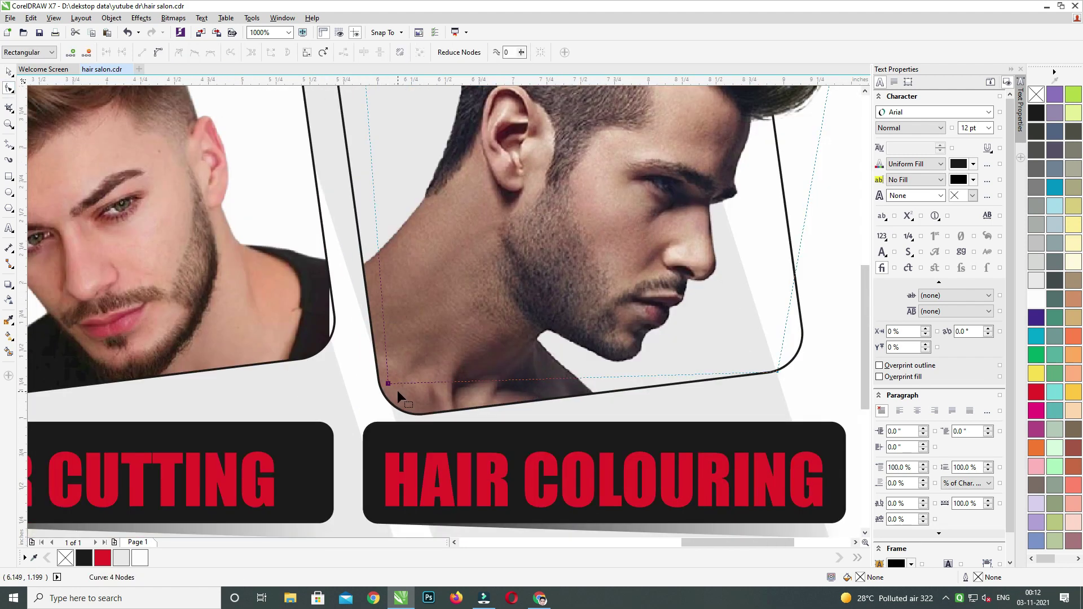
Nudge the side-profile photo's lower-right corner node slightly up and right along the frame's corner.
left_click_drag(541, 377, 540, 378)
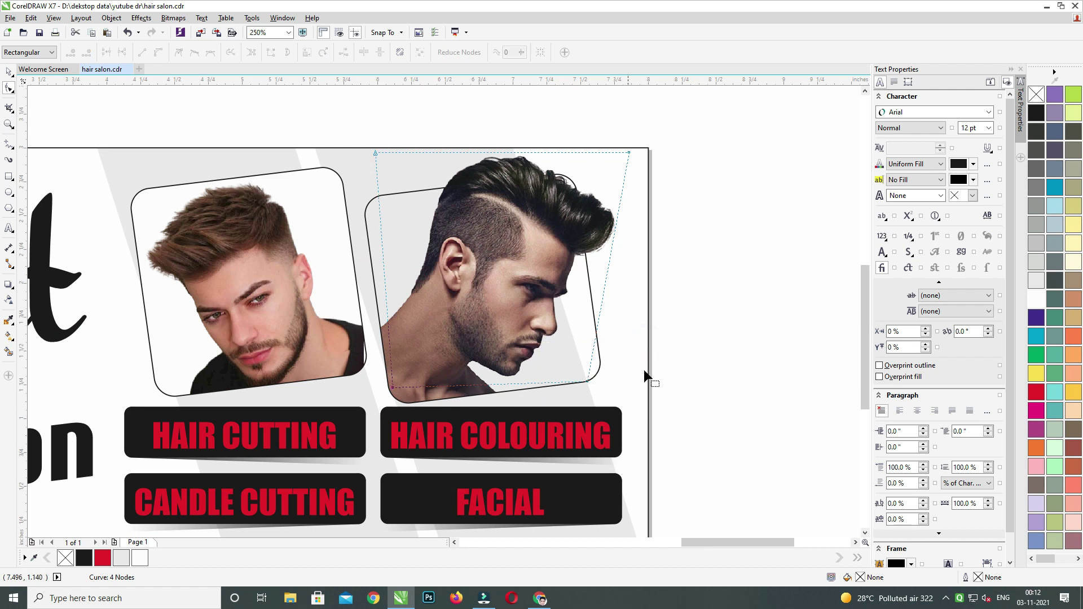
left_click_drag(653, 343, 544, 387)
key("Right")
key("Up")
key("Up")
key("Up")
key("Up")
key("Up")
key("Up")
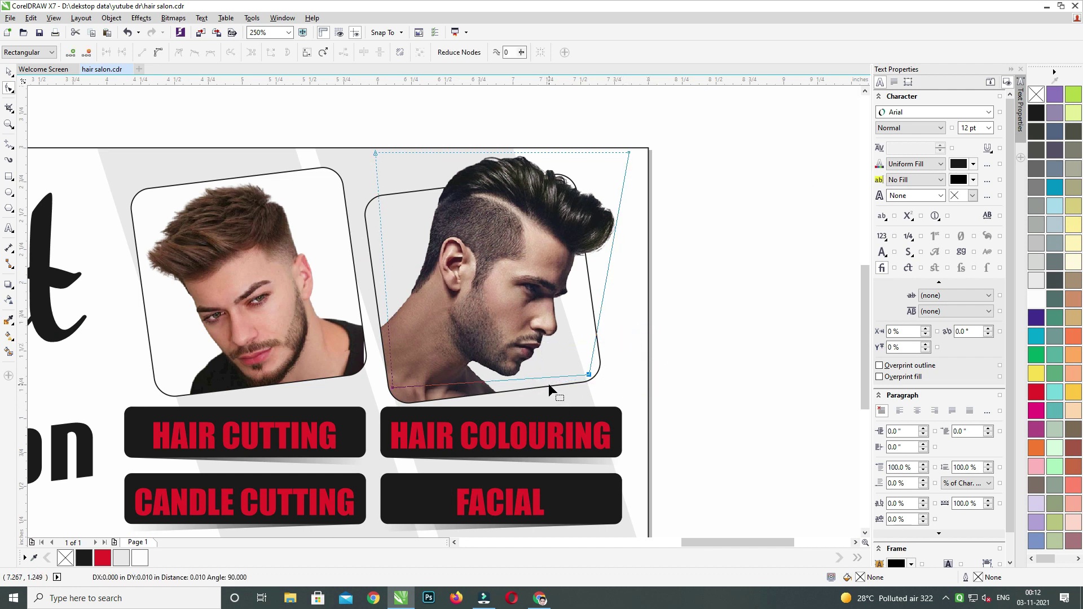
key("Right")
key("Right")
key("Right")
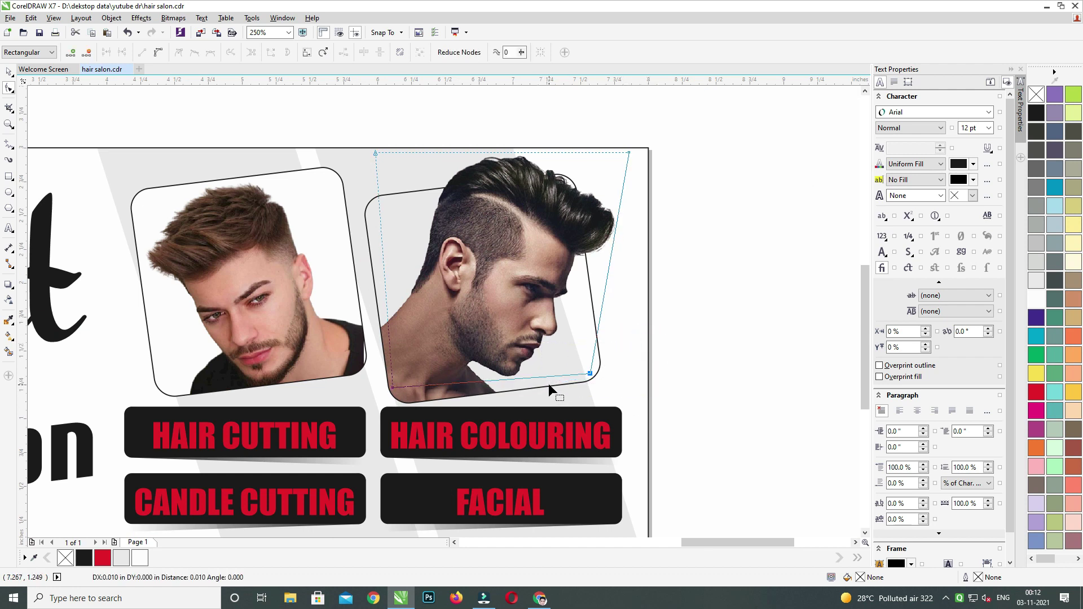
Try to shift the side-profile model slightly right, and undo the move.
left_click(9, 71)
left_click_drag(749, 127, 324, 423)
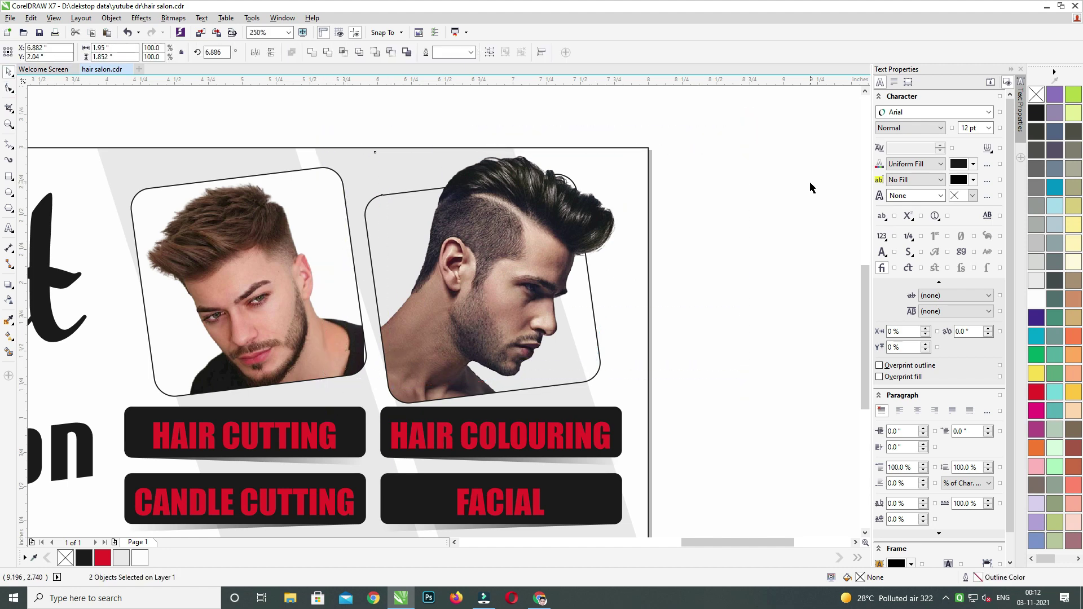
left_click_drag(516, 261, 538, 263)
key("ctrl+z")
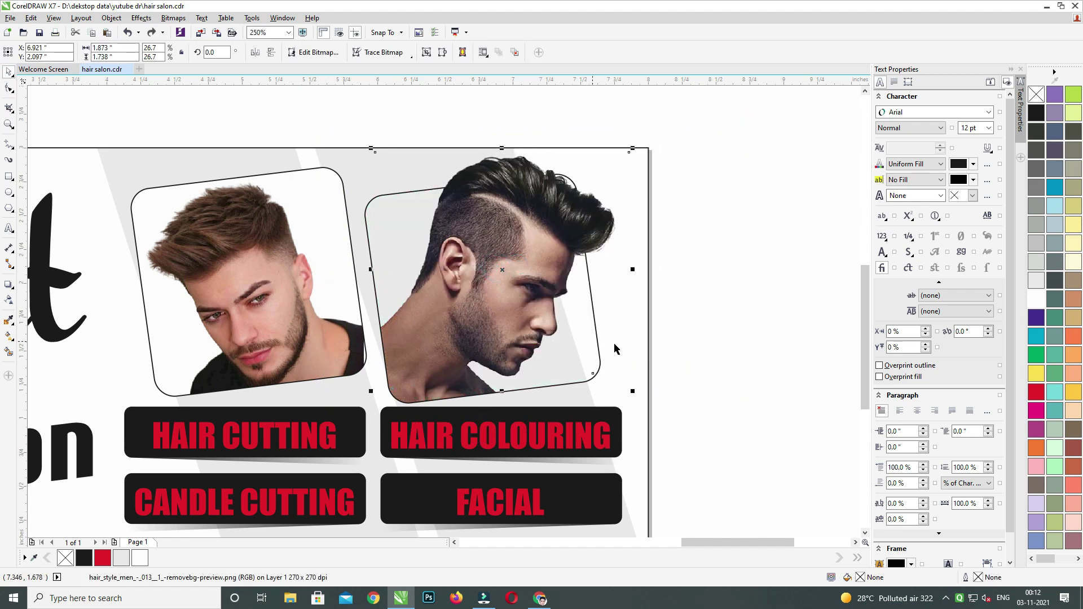
left_click(720, 260)
left_click_drag(719, 260, 857, 254)
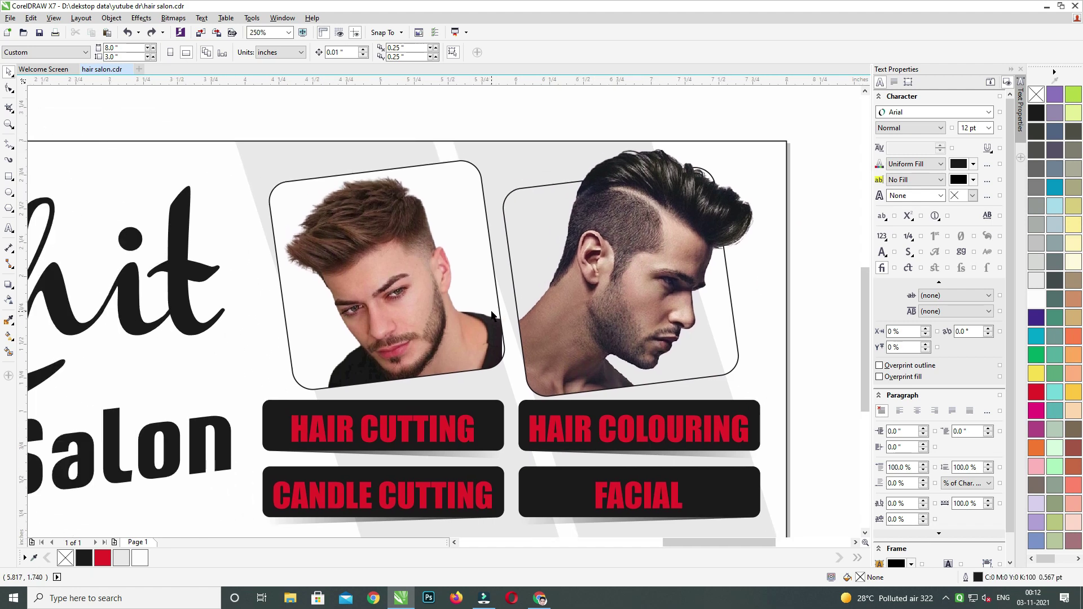
scroll(492, 314, "down", 2)
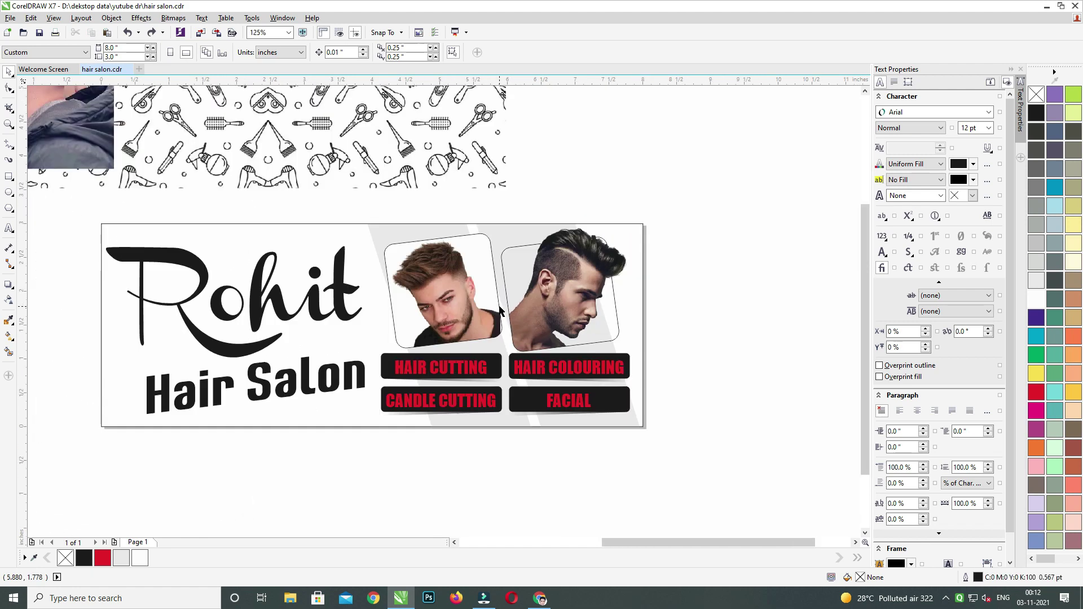
left_click_drag(500, 352, 467, 361)
left_click(749, 222)
left_click(613, 333)
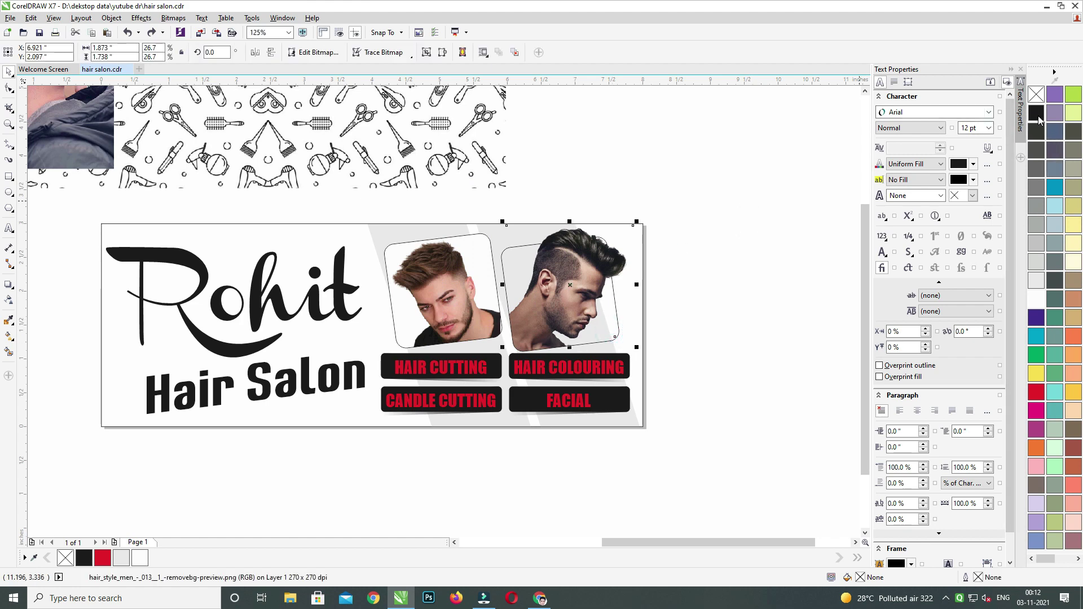
scroll(756, 275, "up", 2)
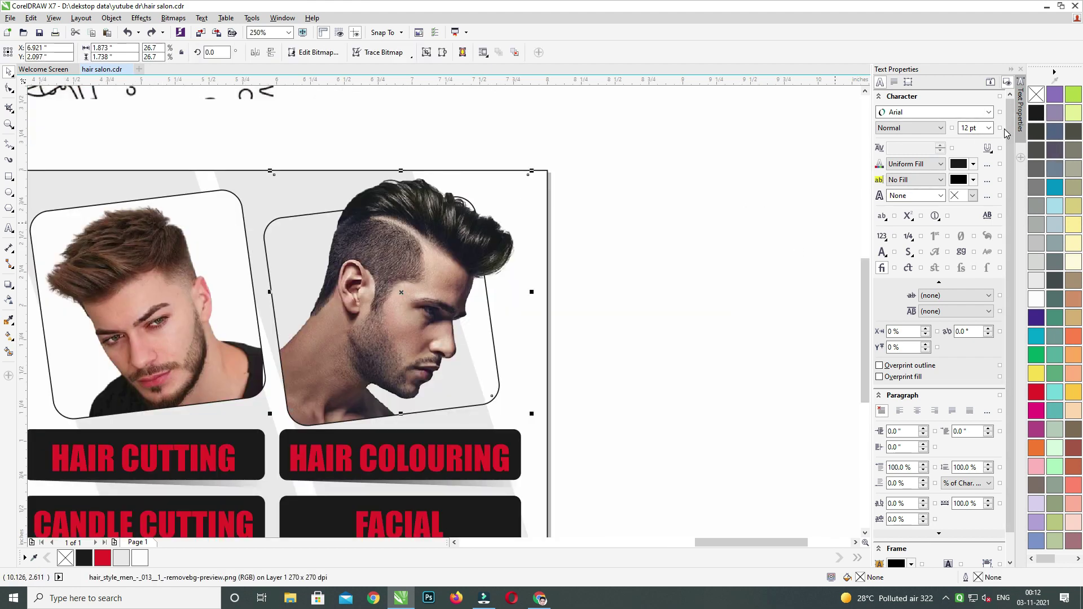
key("F12")
key("Escape")
Give the tilted frame above HAIR COLOURING a white outline 2 pt wide.
left_click(629, 333)
left_click(423, 341)
left_click(492, 403)
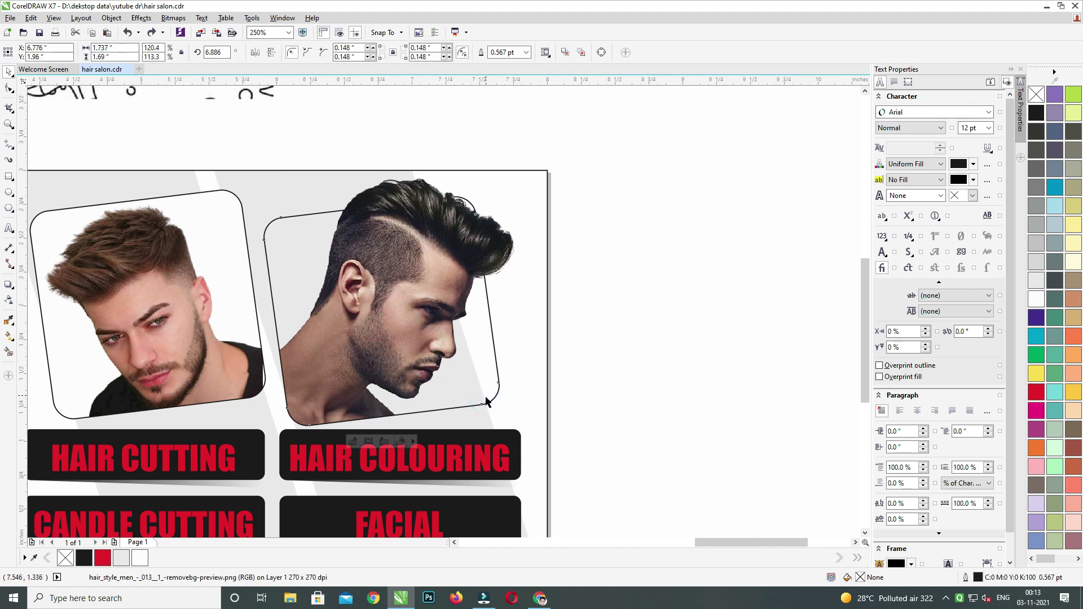
left_click(485, 402)
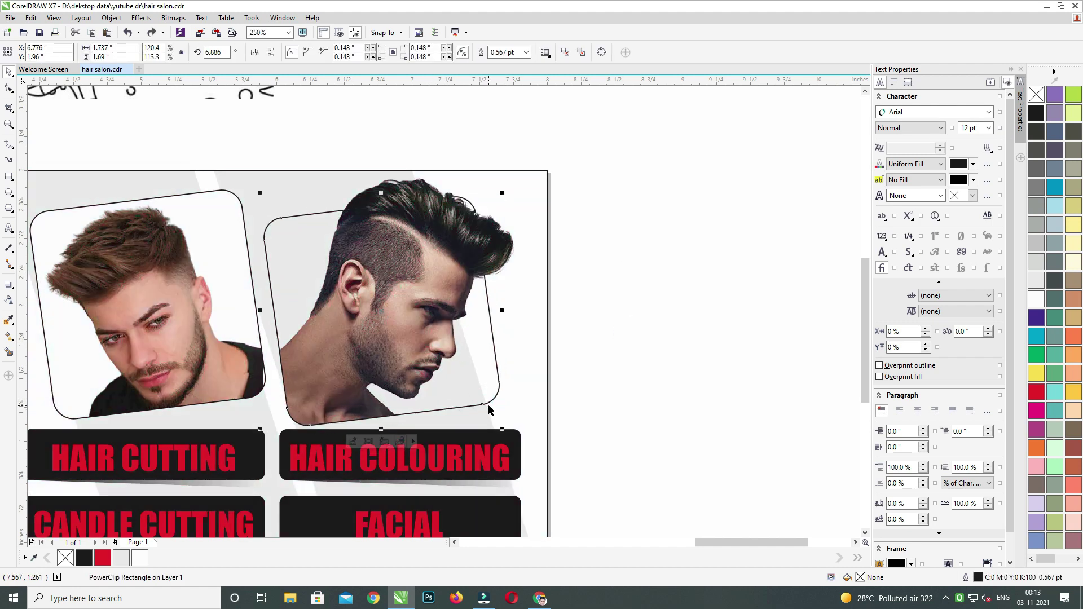
key("F12")
key("Tab")
type("2")
key("Return")
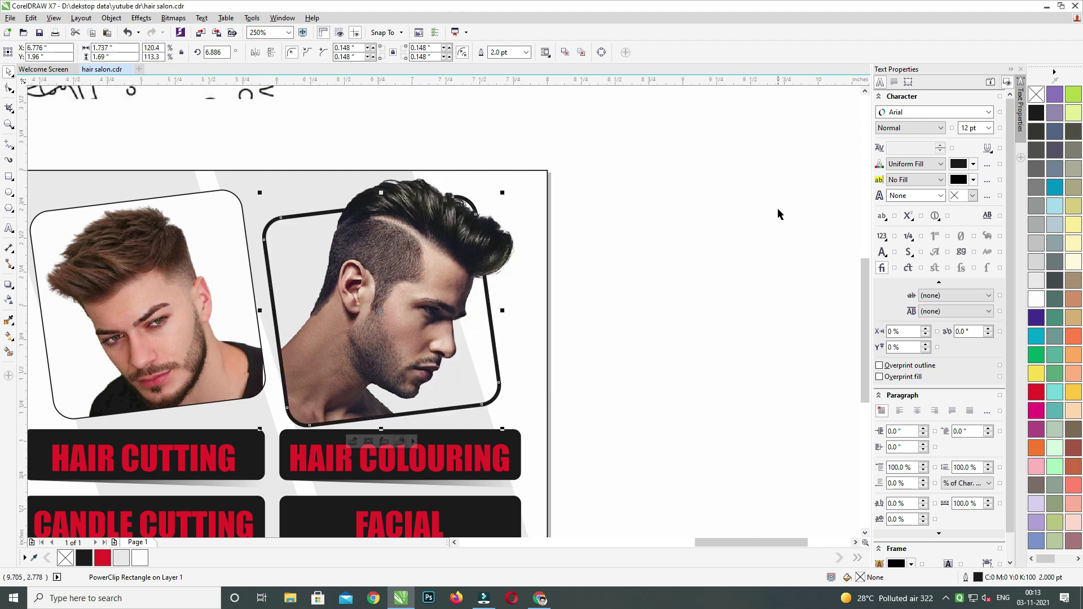
key("ctrl+z")
scroll(457, 226, "left", 3)
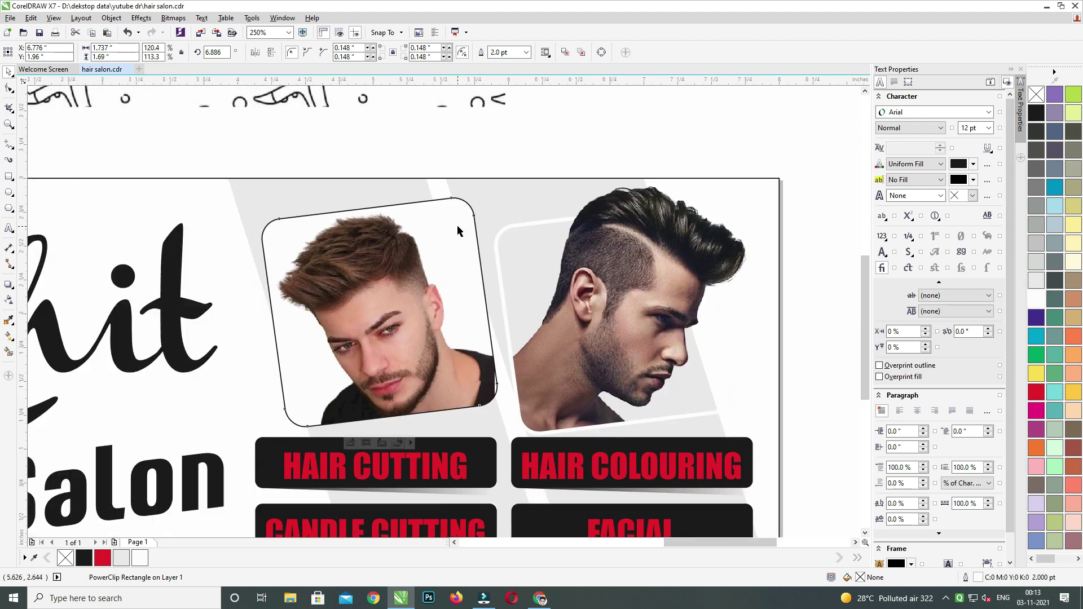
Apply a white 2 pt outline to the tilted frame above HAIR CUTTING.
left_click(458, 226)
key("ctrl+r")
key("F12")
key("Tab")
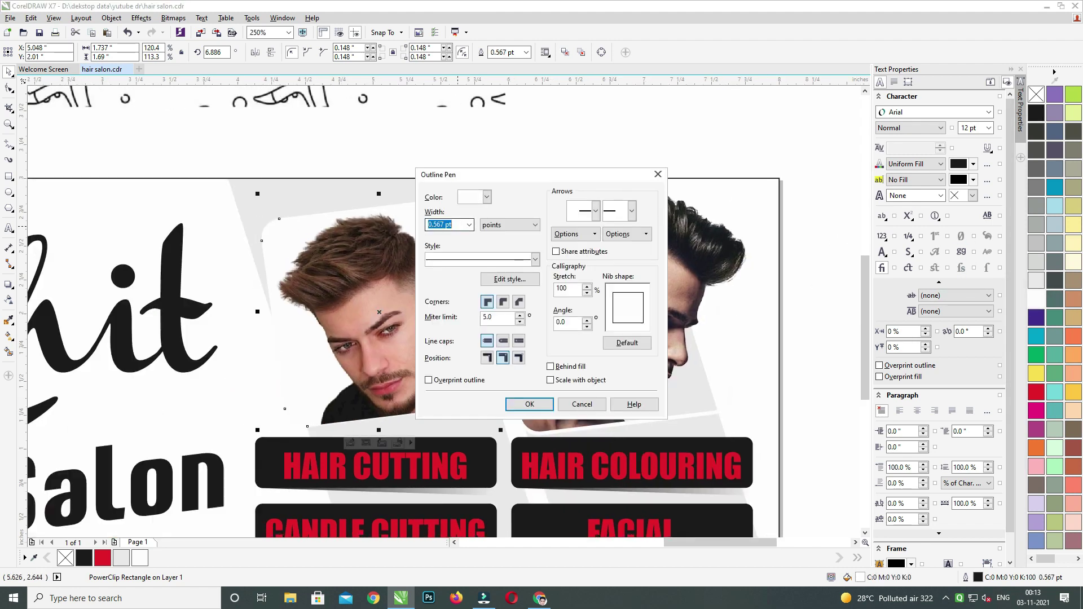
type("2")
key("Return")
scroll(500, 265, "down", 2)
key("Escape")
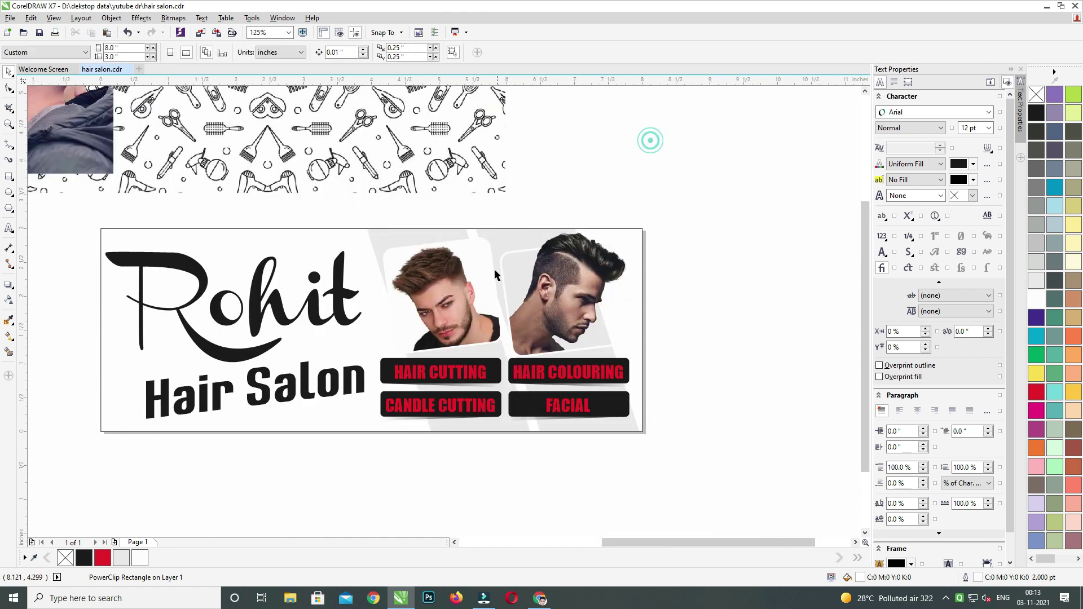
Fill the frame behind the side-profile model with white.
left_click(510, 257)
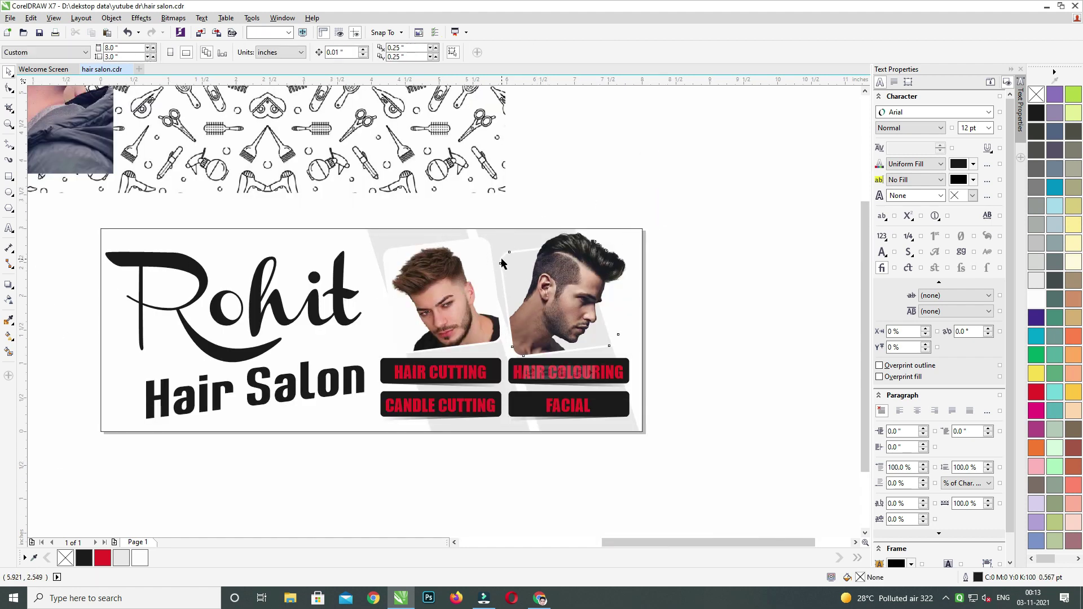
left_click(1036, 299)
scroll(525, 303, "up", 2)
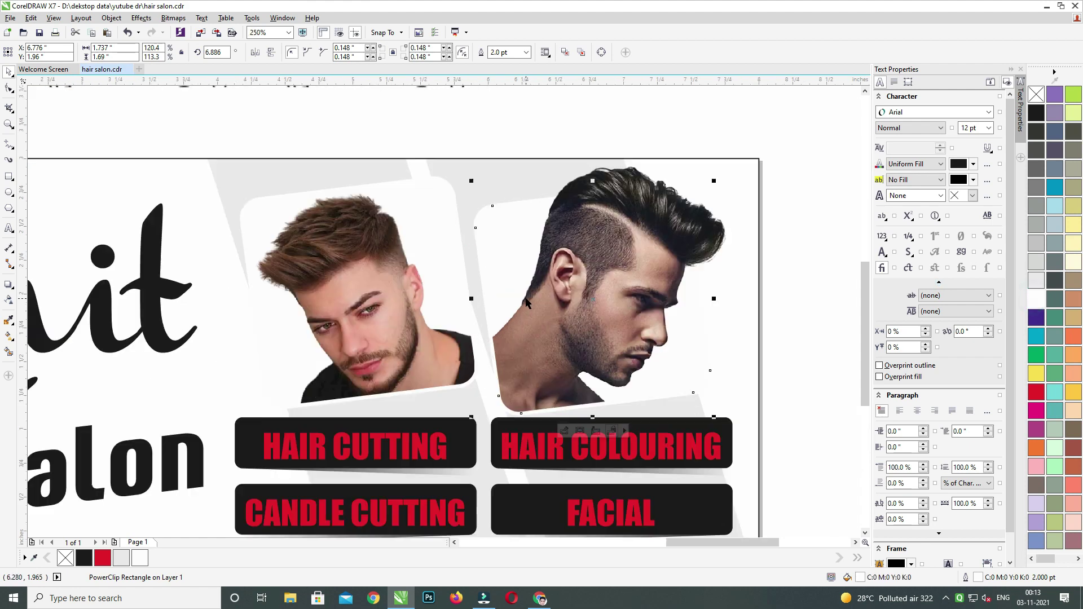
Add a drop shadow to both tilted photo frames, offset about 0.05 inch to the right and 0.07 inch down.
left_click(431, 198)
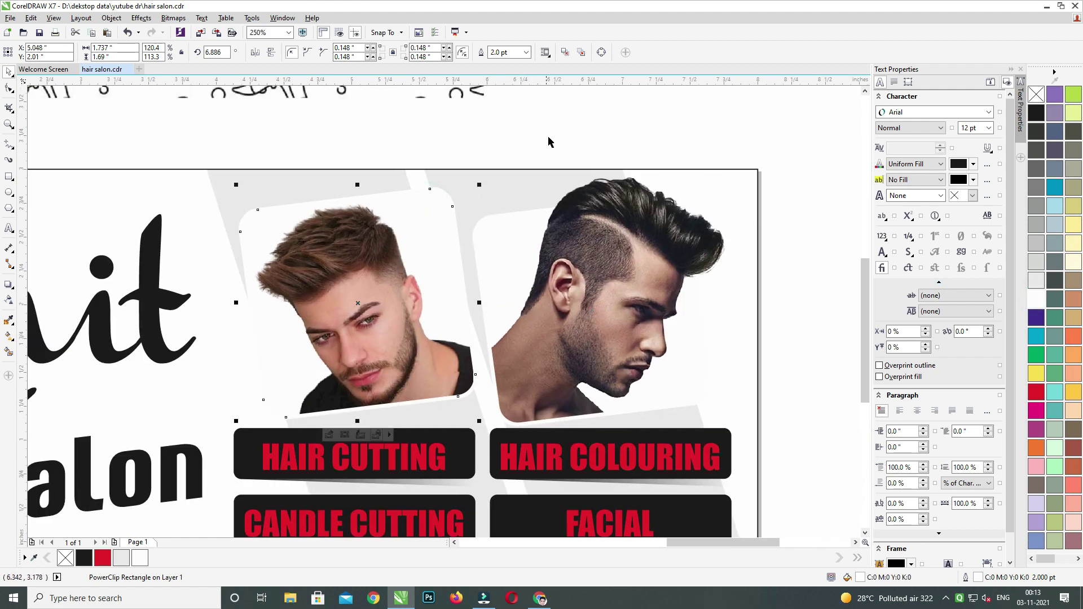
scroll(523, 187, "down", 1)
left_click_drag(723, 142, 424, 317)
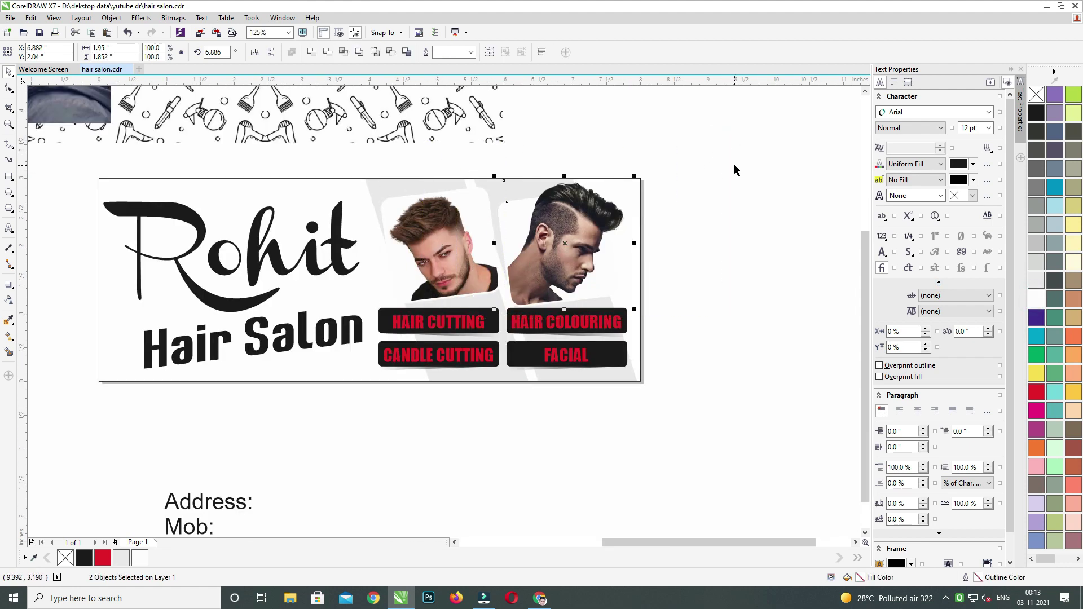
left_click(734, 165)
left_click(500, 211)
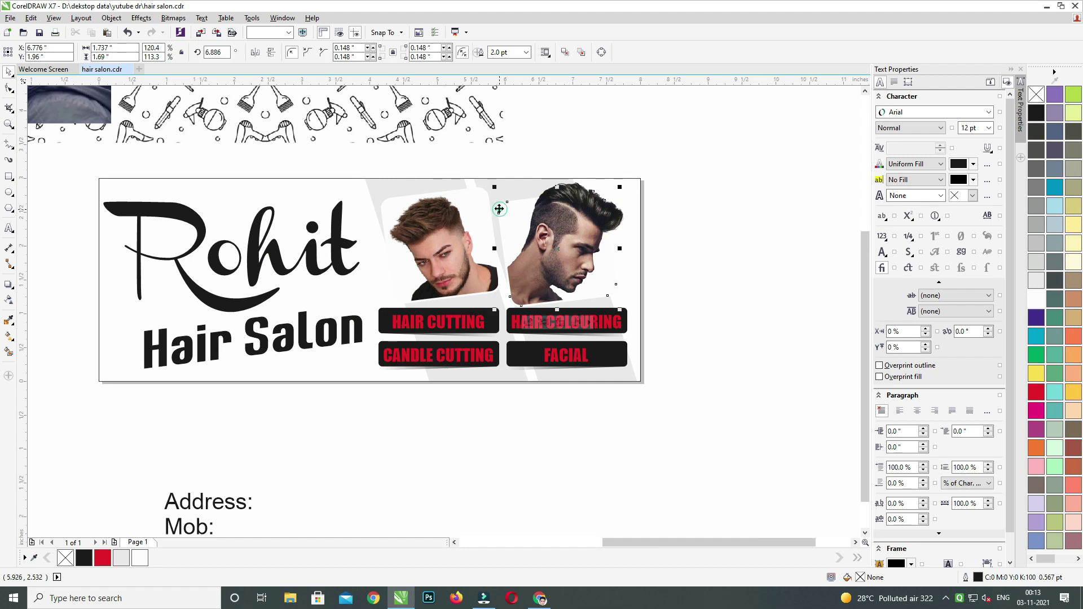
left_click(469, 192, "shift")
left_click(9, 285)
scroll(500, 242, "up", 1)
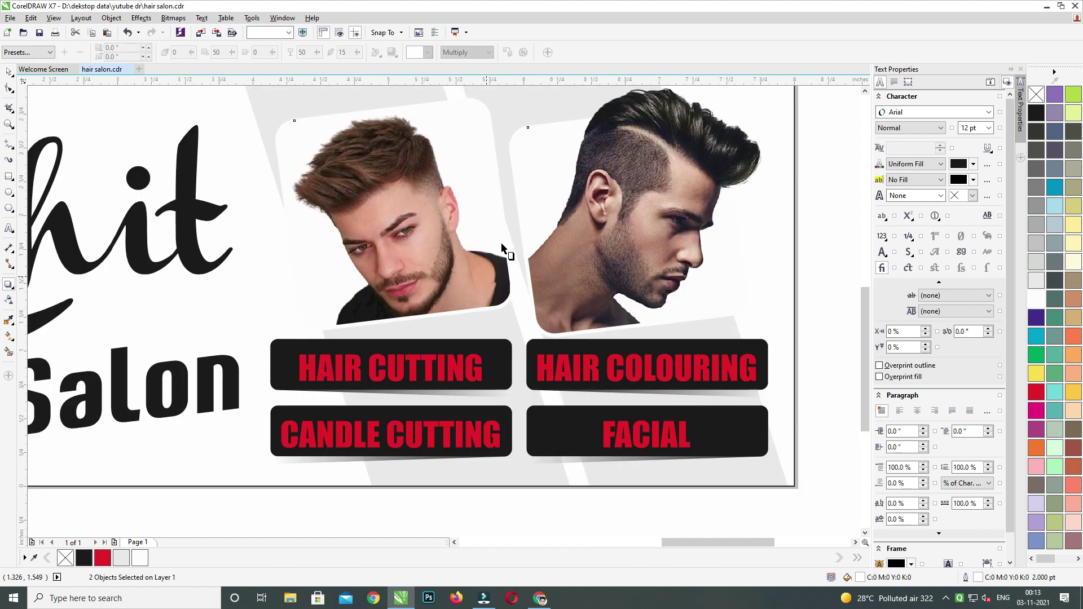
left_click_drag(512, 216, 607, 346)
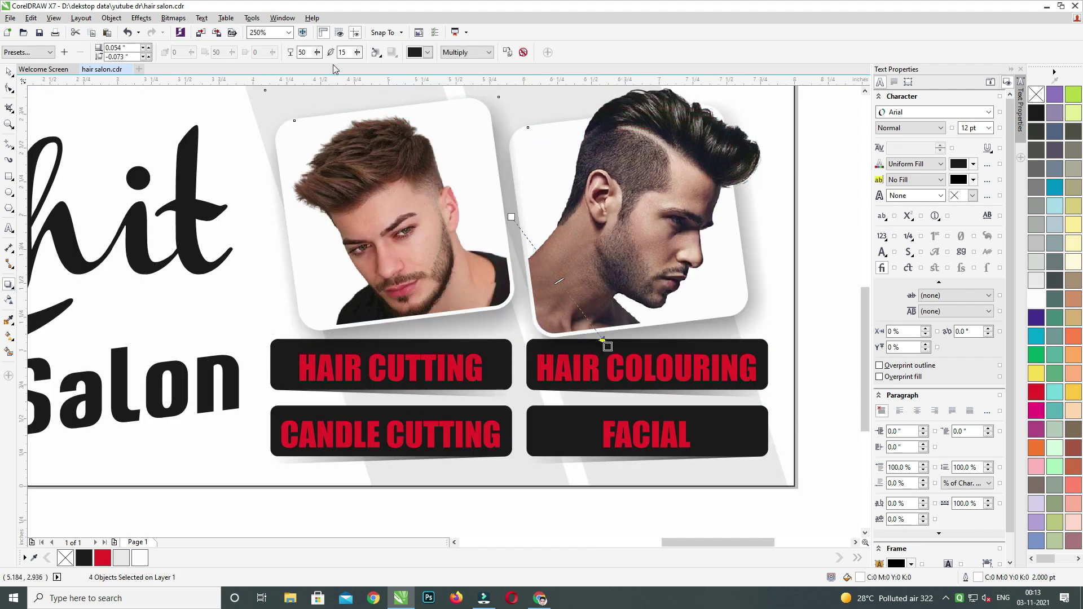
Set the photo frames' drop shadow opacity to 35 and its feathering to 5.
type("35")
key("Tab")
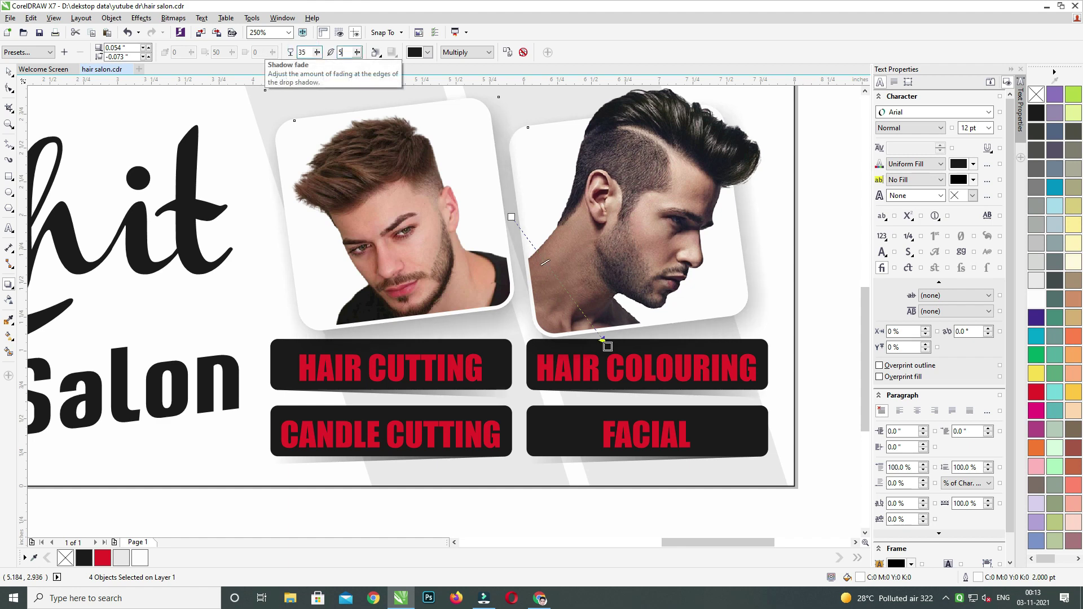
type("5")
key("Return")
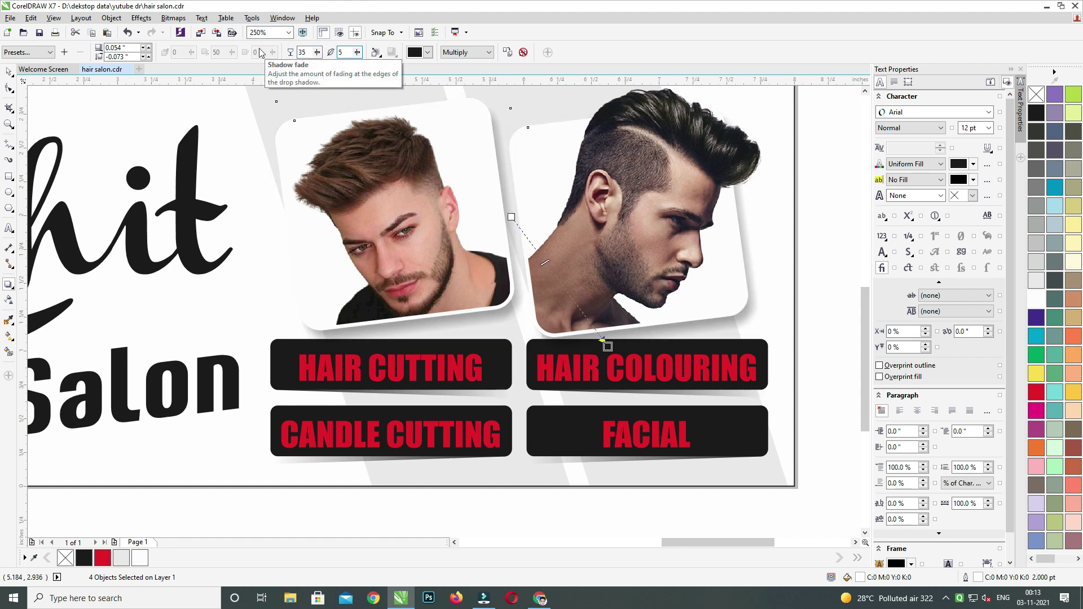
Shift the four service labels with their boxes slightly down, away from the photo frames.
left_click(9, 73)
scroll(492, 344, "down", 2)
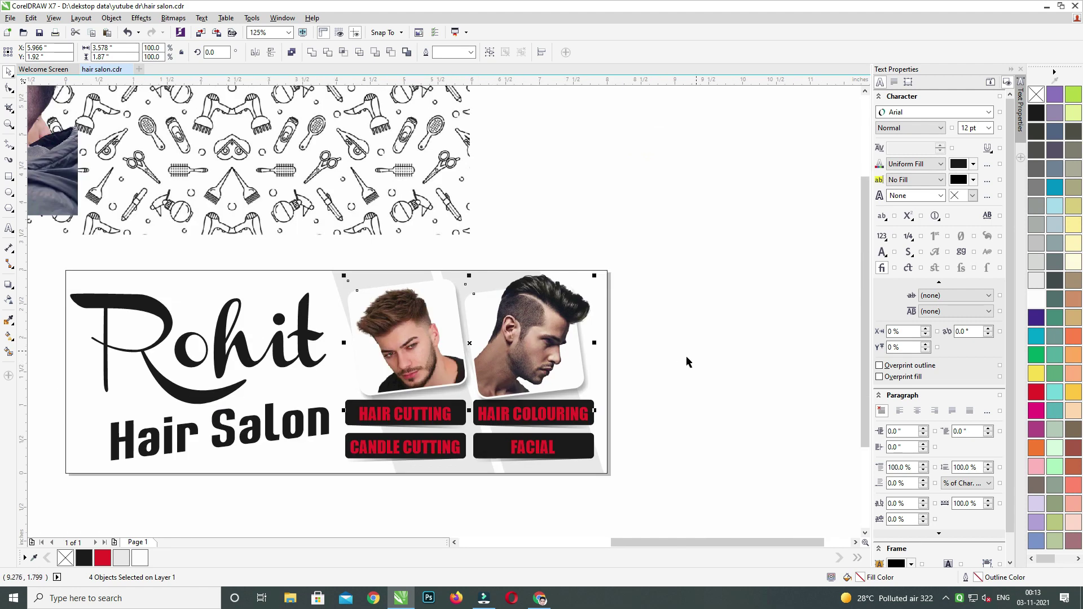
left_click_drag(687, 361, 326, 501)
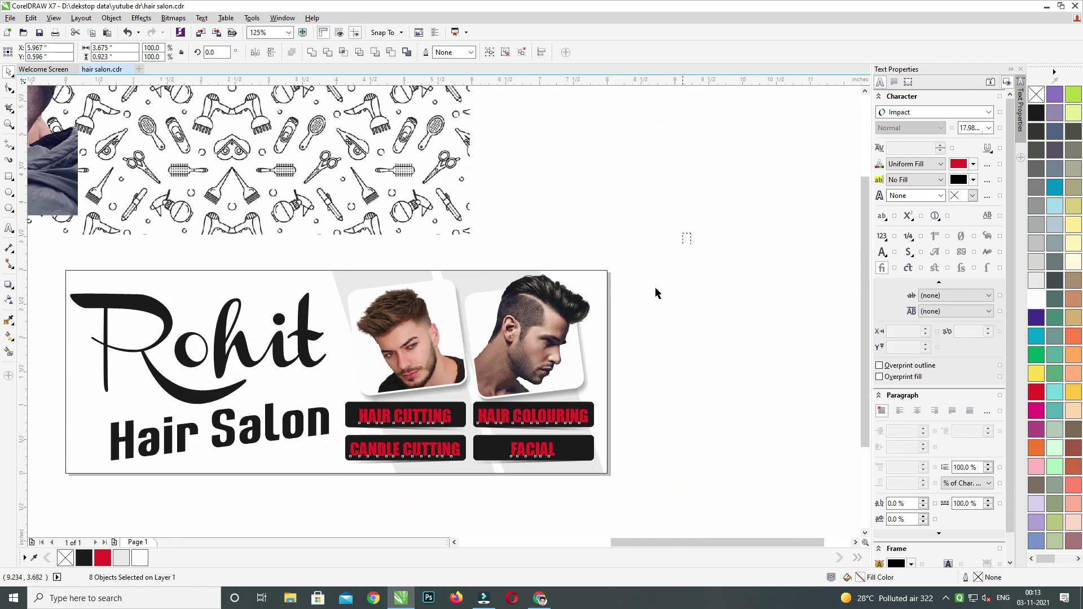
Group both framed model photos with their shadows and move the group inside the banner's PowerClip.
left_click_drag(690, 233, 319, 422)
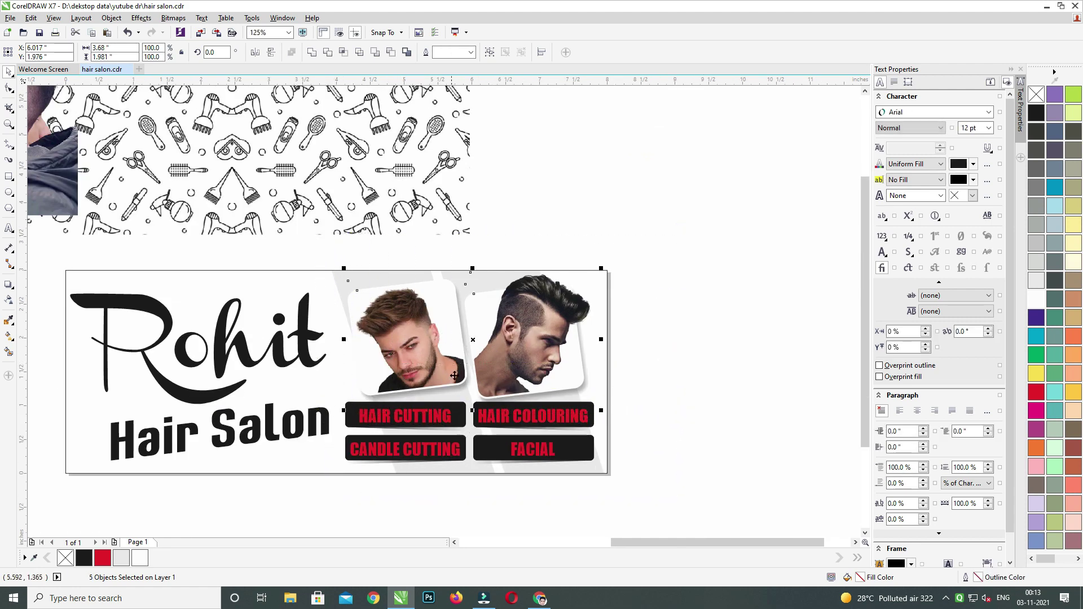
key("ctrl+g")
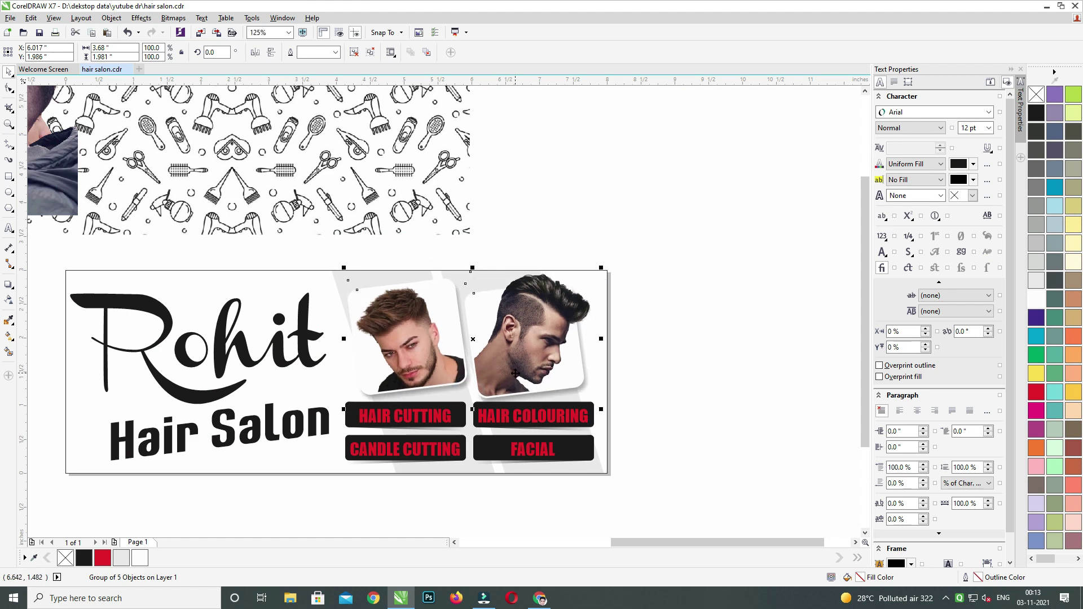
scroll(526, 408, "up", 1)
key("ctrl+x")
left_click(529, 288)
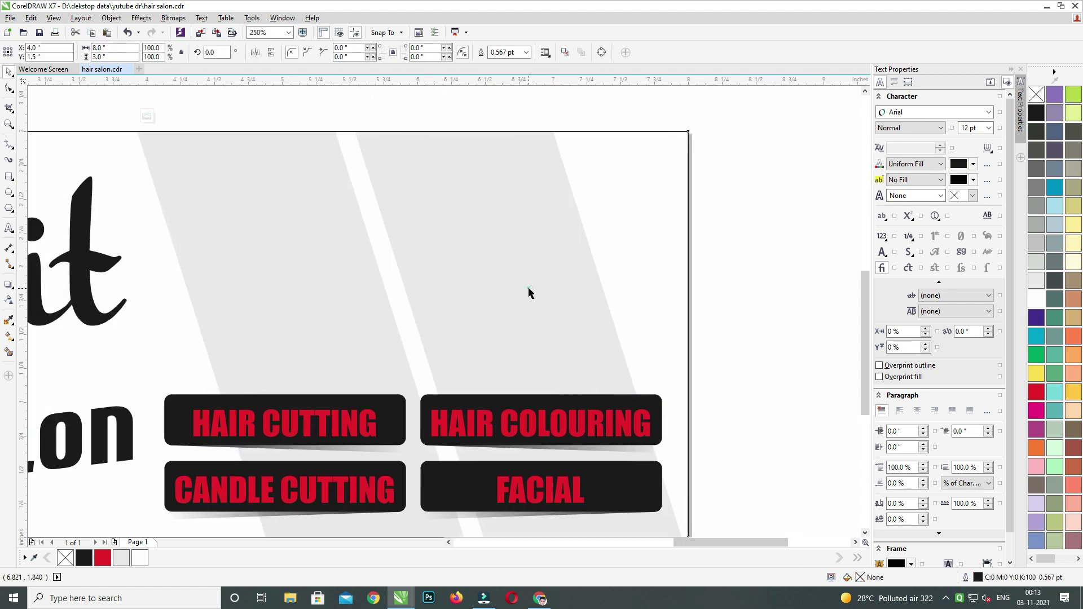
left_click(528, 288, "ctrl")
key("ctrl+v")
scroll(577, 345, "down", 1)
left_click(774, 185, "ctrl")
Inside the banner's PowerClip, apply a linear gradient fill from bottom to top on the gray stripe behind the side-profile model.
left_click(523, 220)
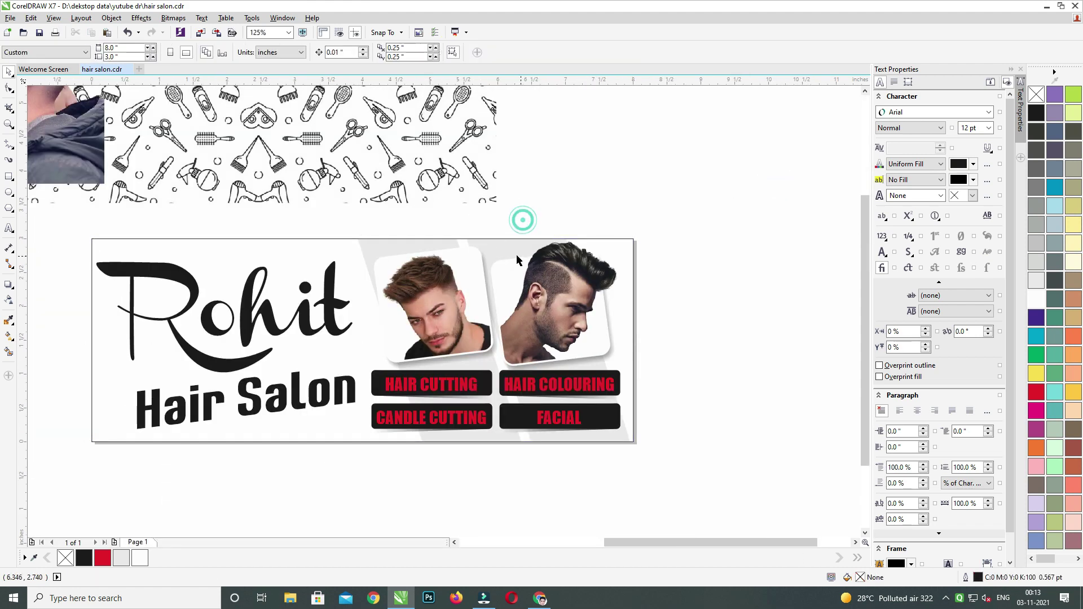
left_click(515, 253, "ctrl")
left_click(514, 214)
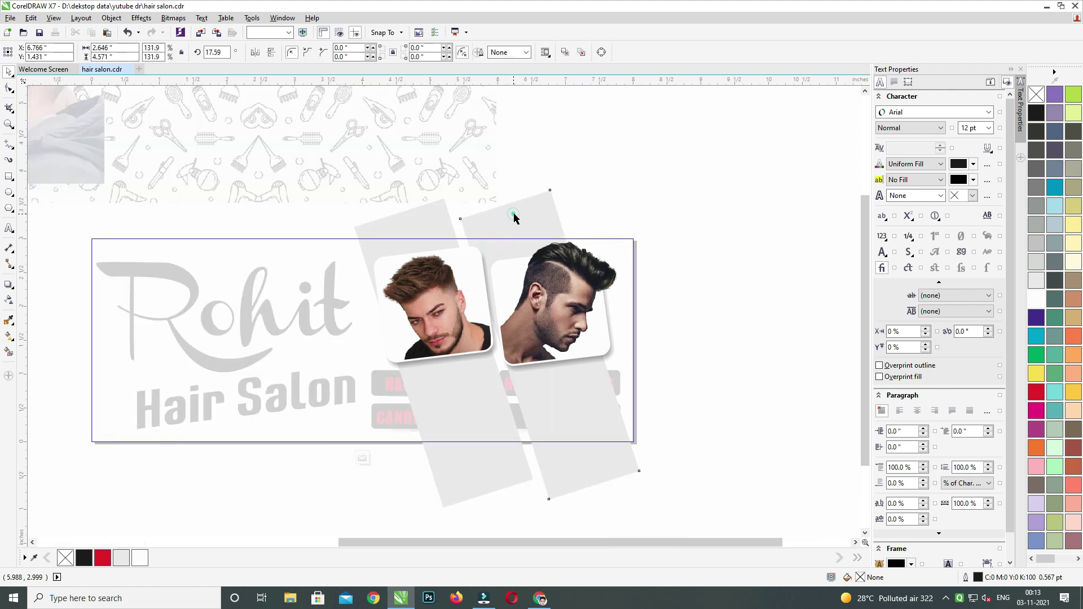
left_click(10, 285)
left_click_drag(609, 445, 528, 201)
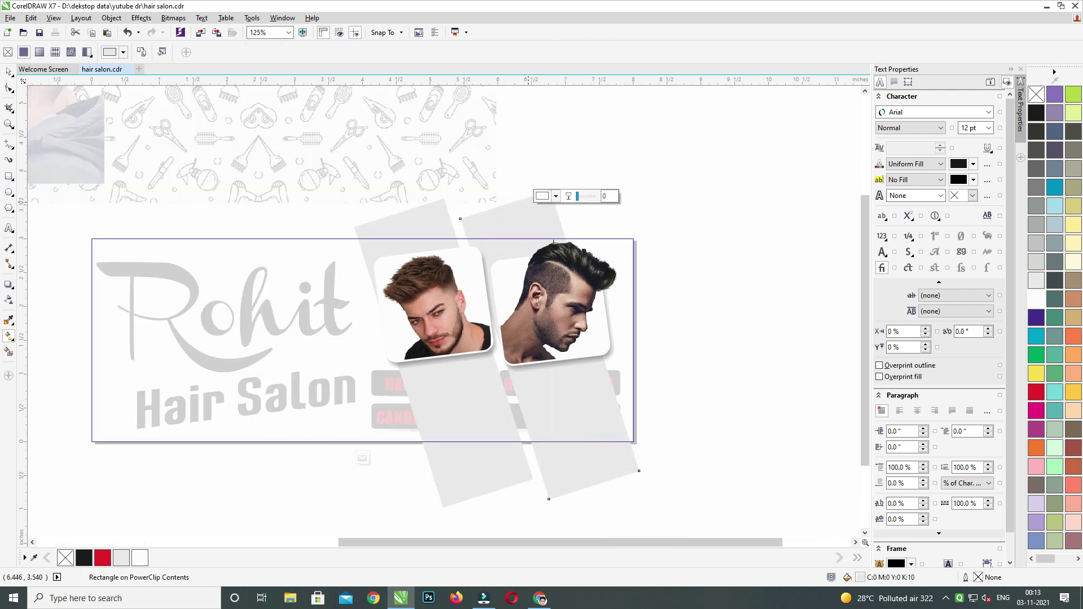
Set the upper end colour of the stripe's gradient to black (#000000) and finish editing the PowerClip contents.
left_click(542, 196)
left_click(580, 220)
left_click(547, 293)
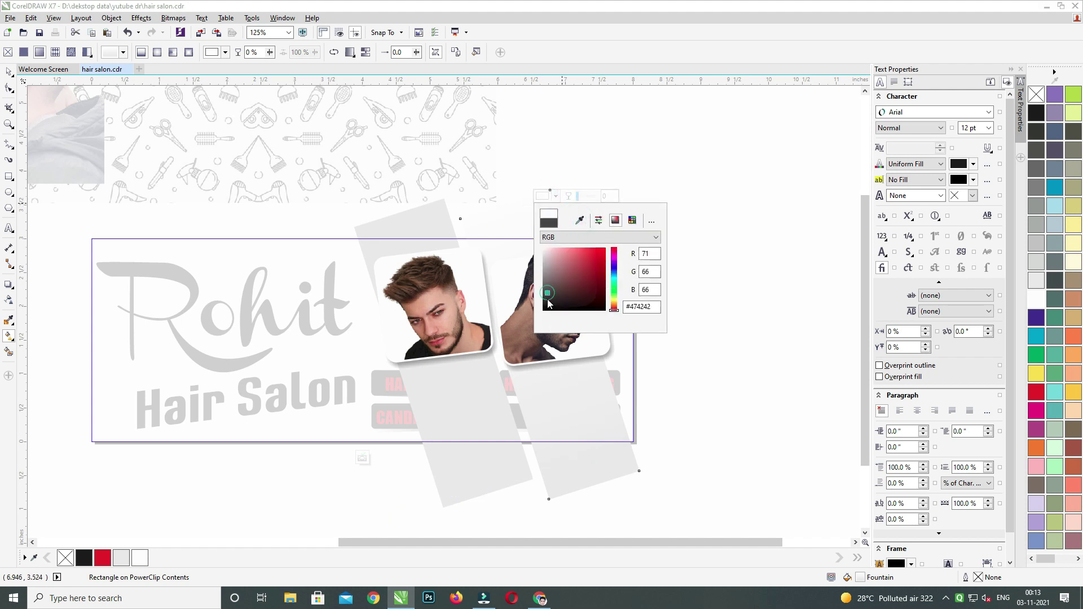
left_click(542, 310)
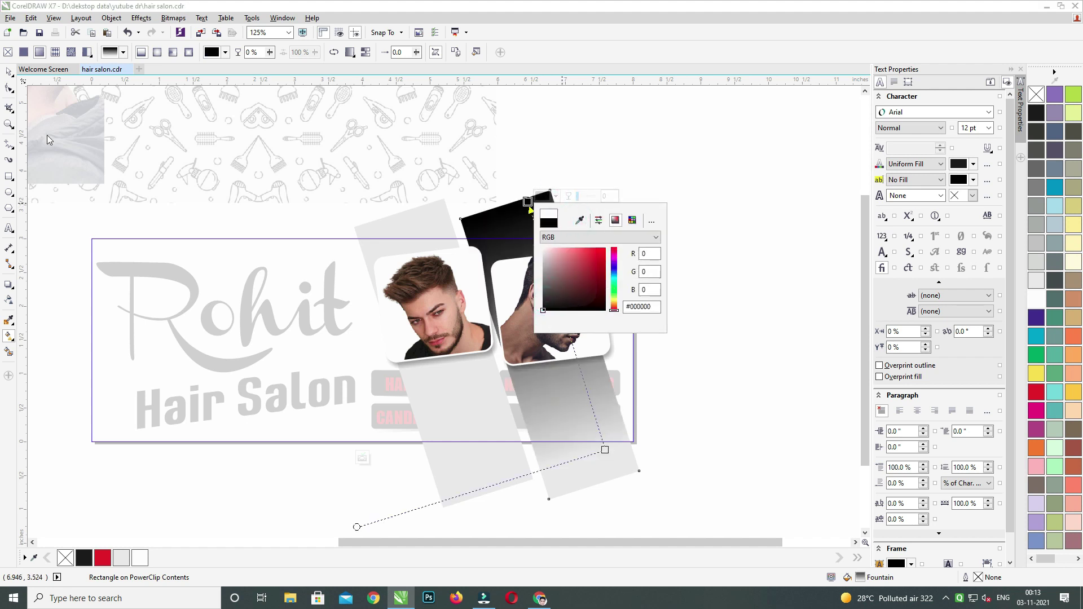
left_click(11, 73)
left_click(573, 129)
left_click(699, 187, "ctrl")
left_click_drag(688, 304, 693, 246)
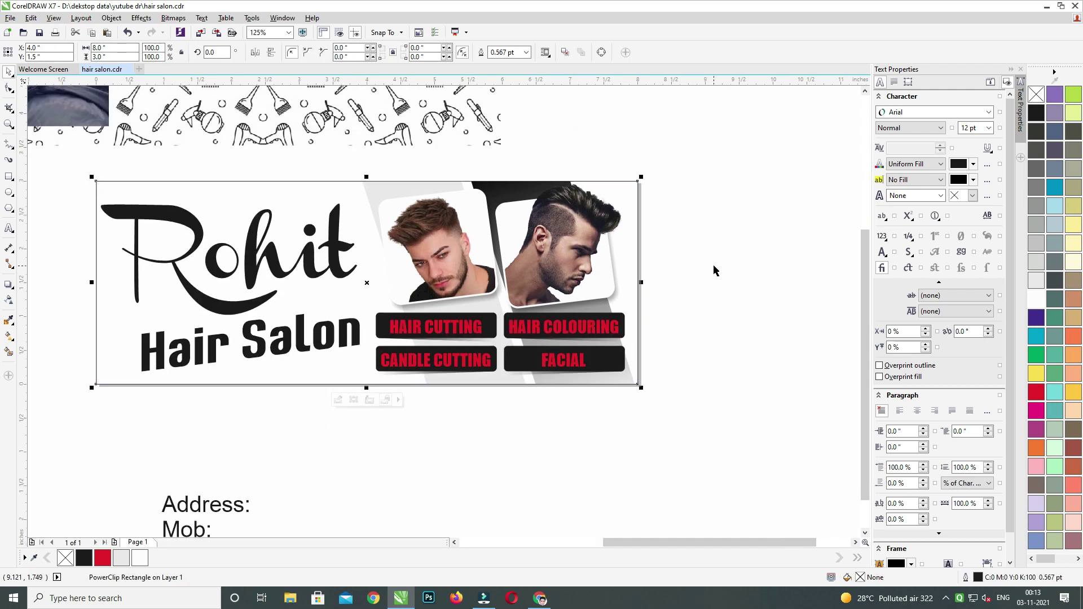
Reverse the gradient on the stripe behind the first man's photo inside the PowerClip, running light grey at its top to black at its base.
left_click(410, 187, "ctrl")
left_click_drag(502, 165, 418, 164)
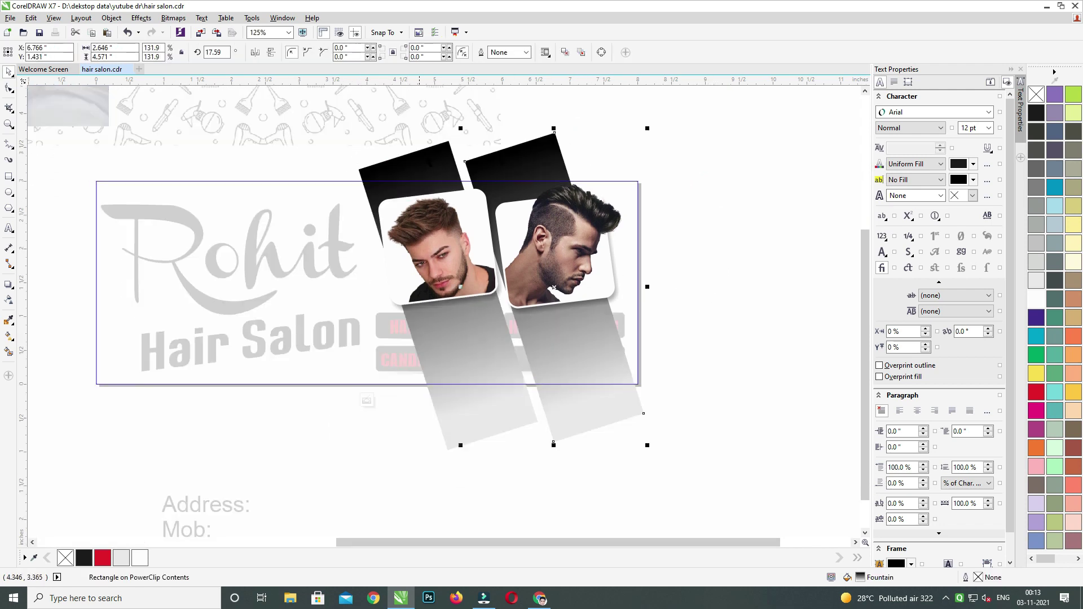
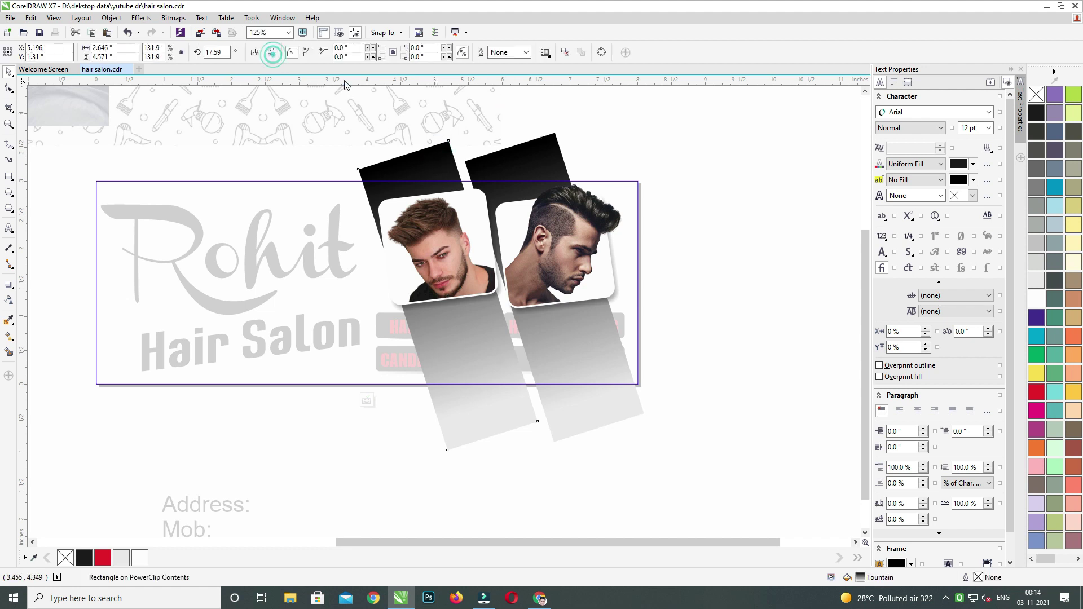
left_click(271, 52)
key("ctrl+z")
key("g")
left_click_drag(510, 427, 404, 157)
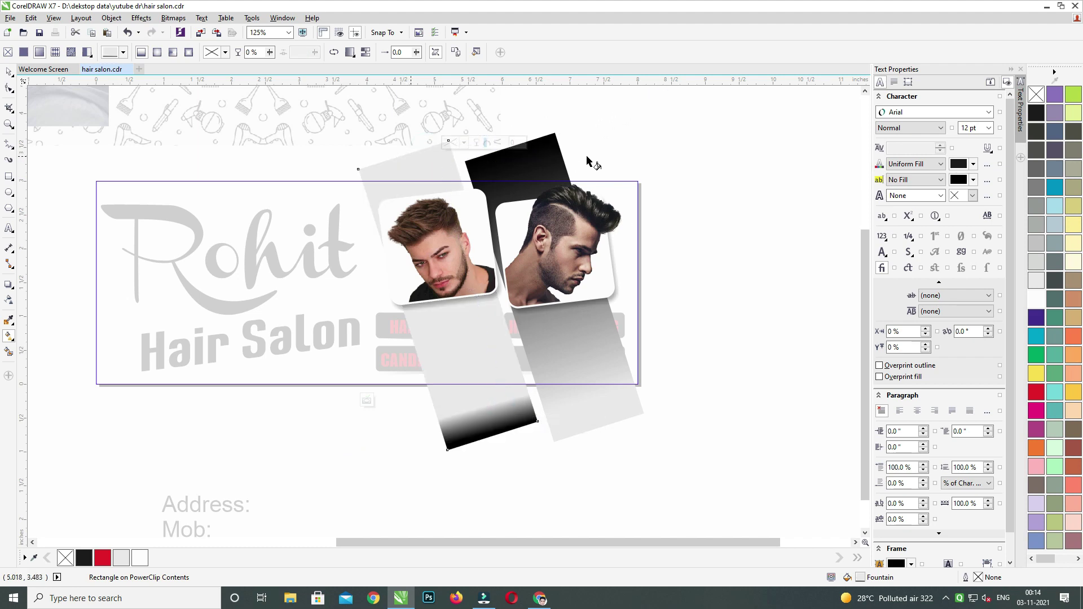
left_click(12, 72)
left_click(620, 140, "ctrl")
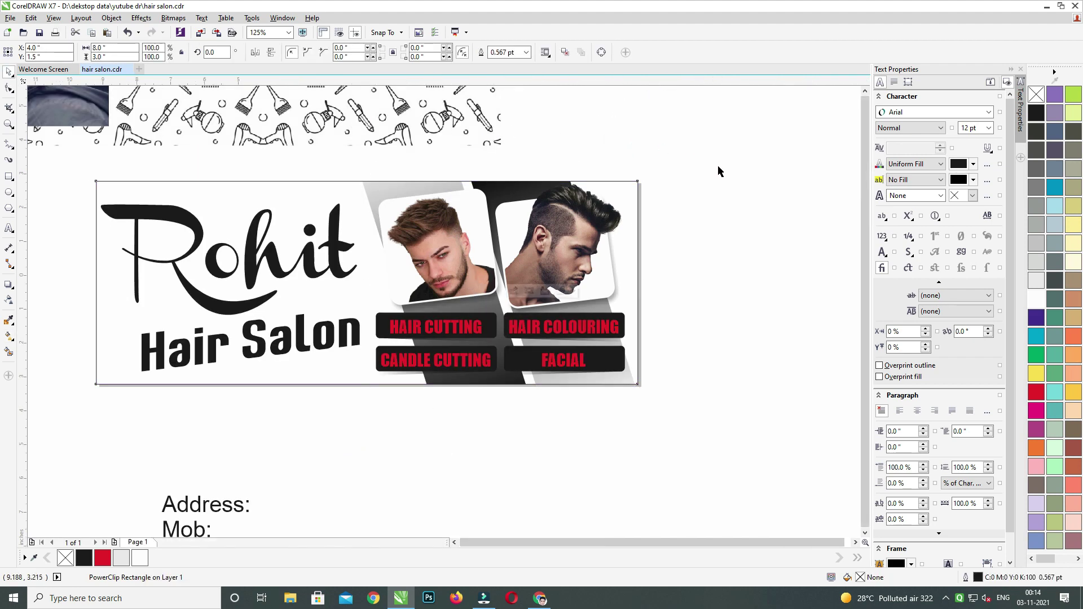
Fill the banner's PowerClip rectangle with white.
scroll(719, 167, "down", 1)
left_click_drag(757, 156, 374, 285)
key("shift+F2")
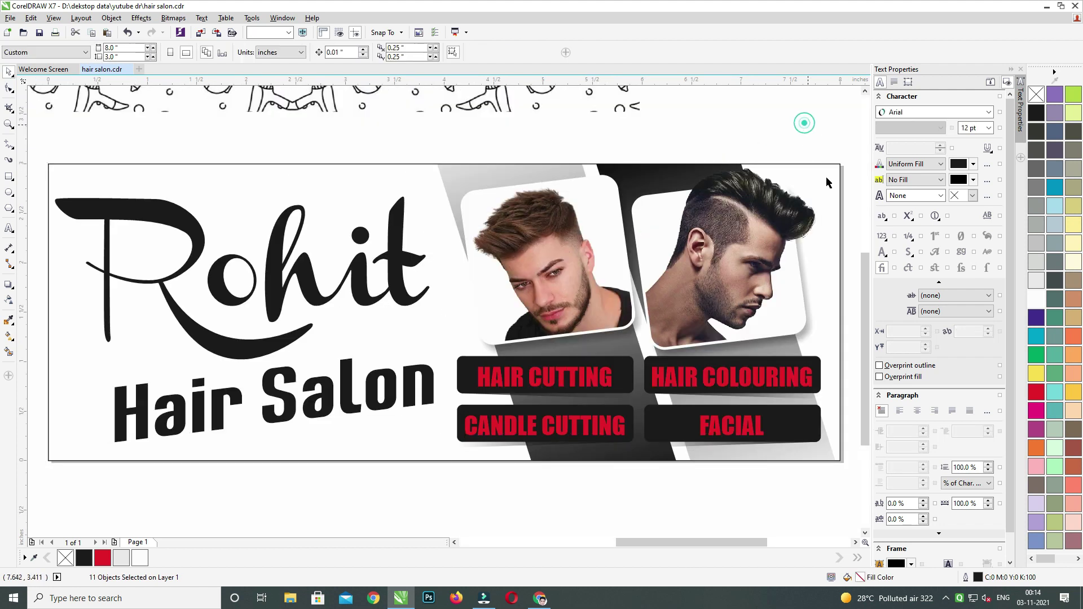
left_click(1035, 301)
left_click(756, 109)
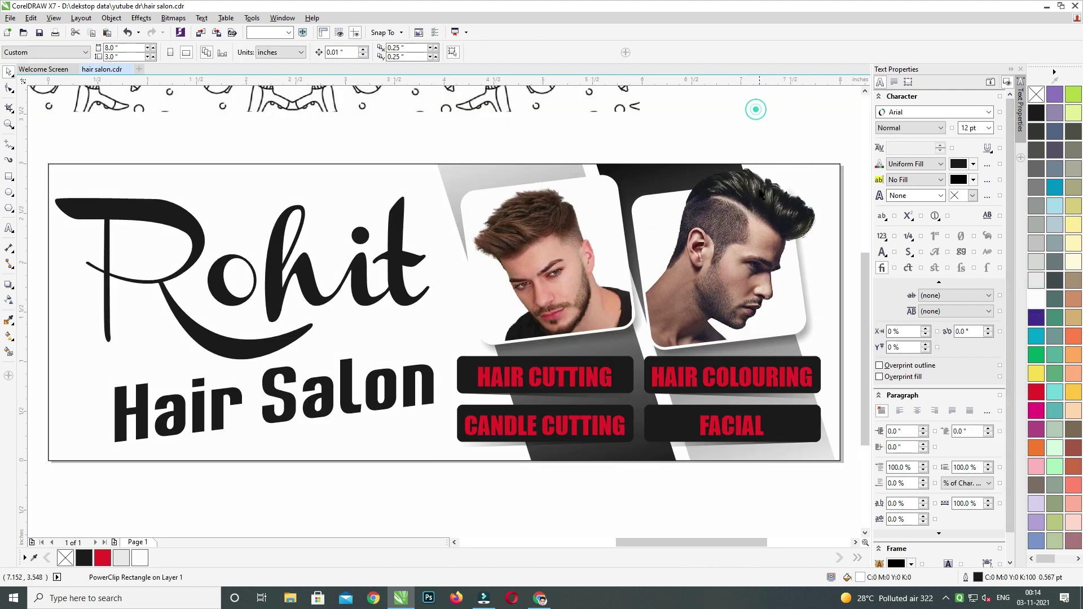
left_click_drag(759, 183, 671, 172)
scroll(655, 178, "down", 1)
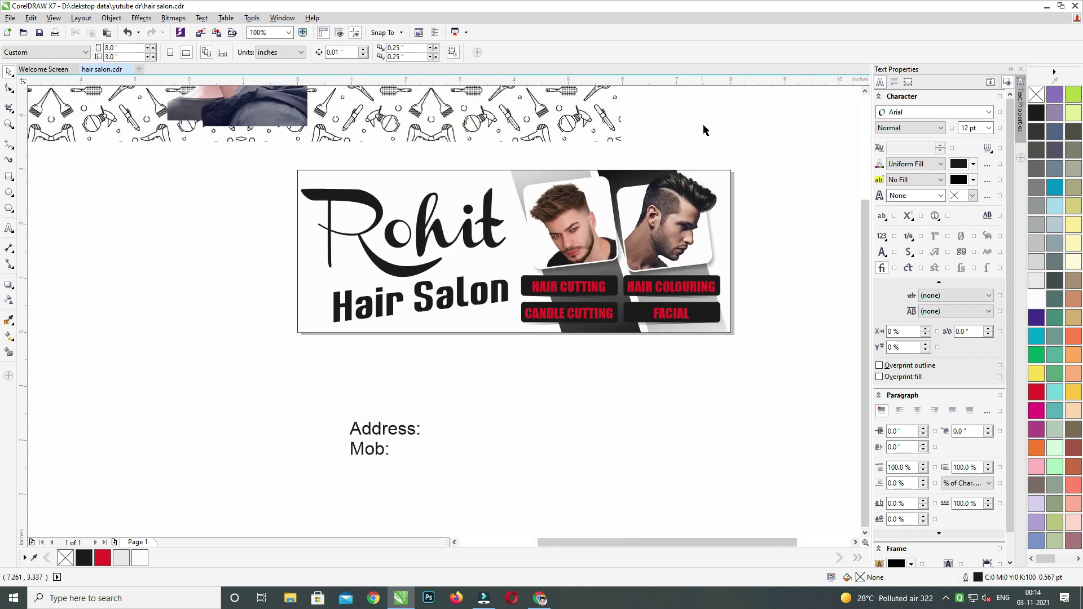
Remove both diagonal gradient stripes behind the two portrait photos inside the banner's PowerClip.
left_click(645, 174, "ctrl")
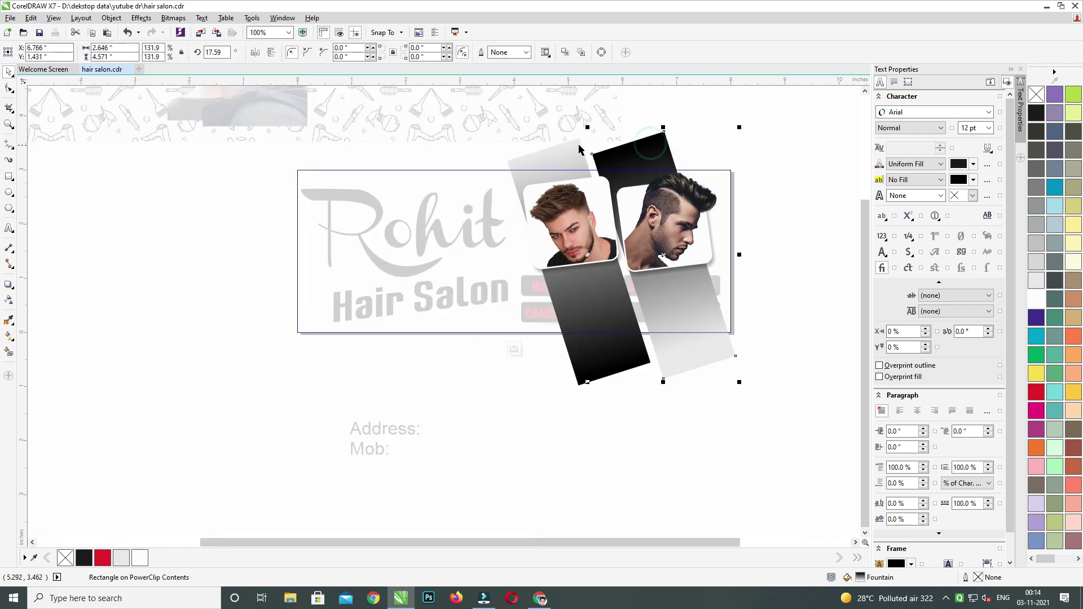
left_click(786, 134)
left_click_drag(783, 128, 234, 366)
Rotate the large script name above "Hair Salon" to 6.17° so that it slopes upward.
left_click_drag(448, 475, 449, 477)
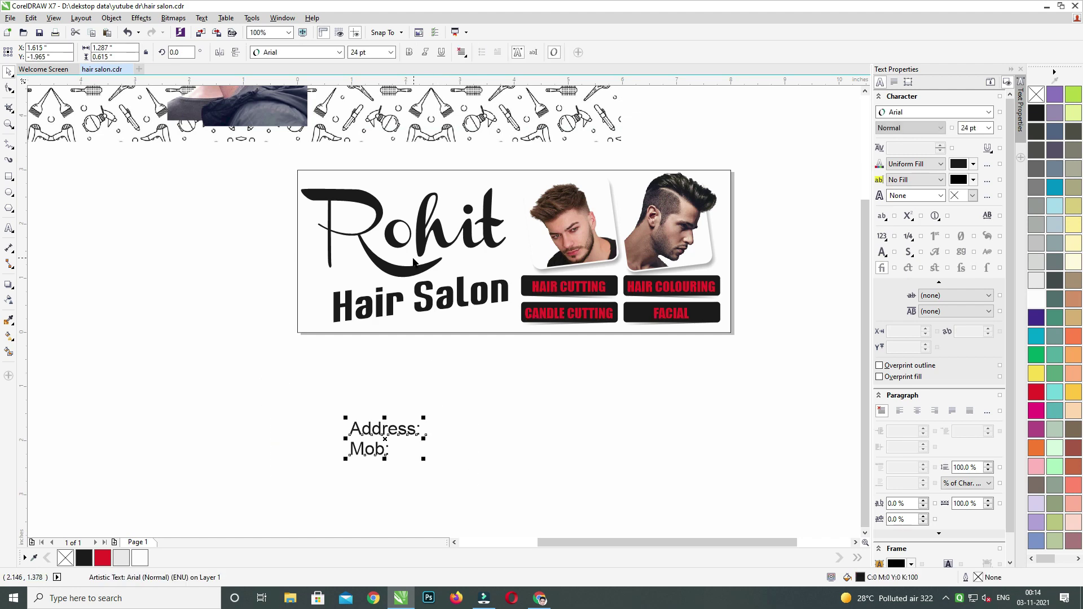
scroll(403, 254, "up", 1)
scroll(419, 292, "down", 1)
left_click(442, 238)
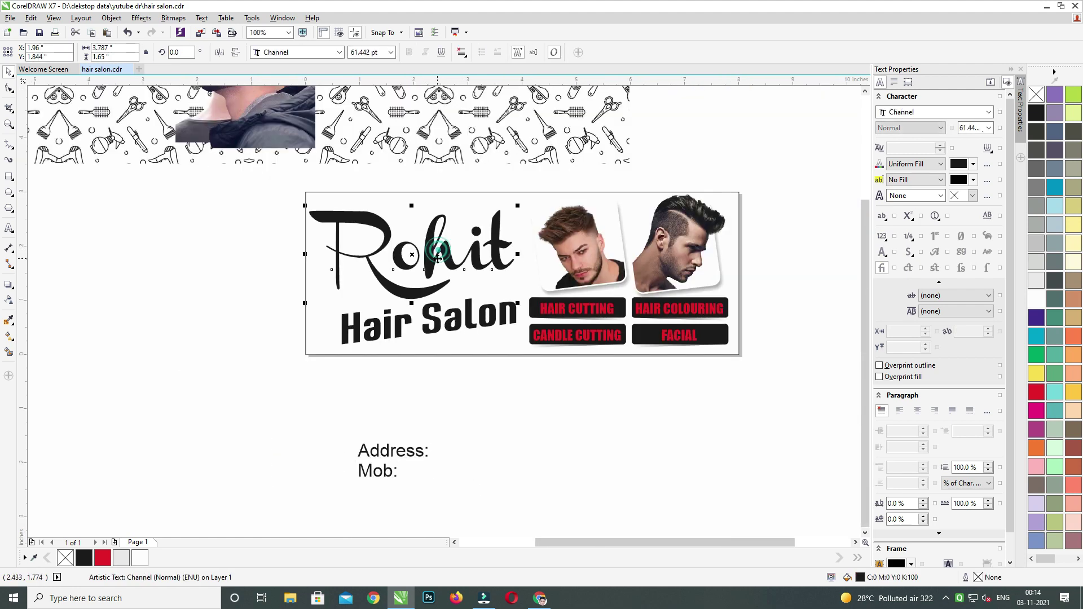
scroll(443, 240, "up", 1)
left_click_drag(597, 158, 596, 129)
left_click_drag(590, 147, 575, 206)
left_click_drag(527, 265, 528, 259)
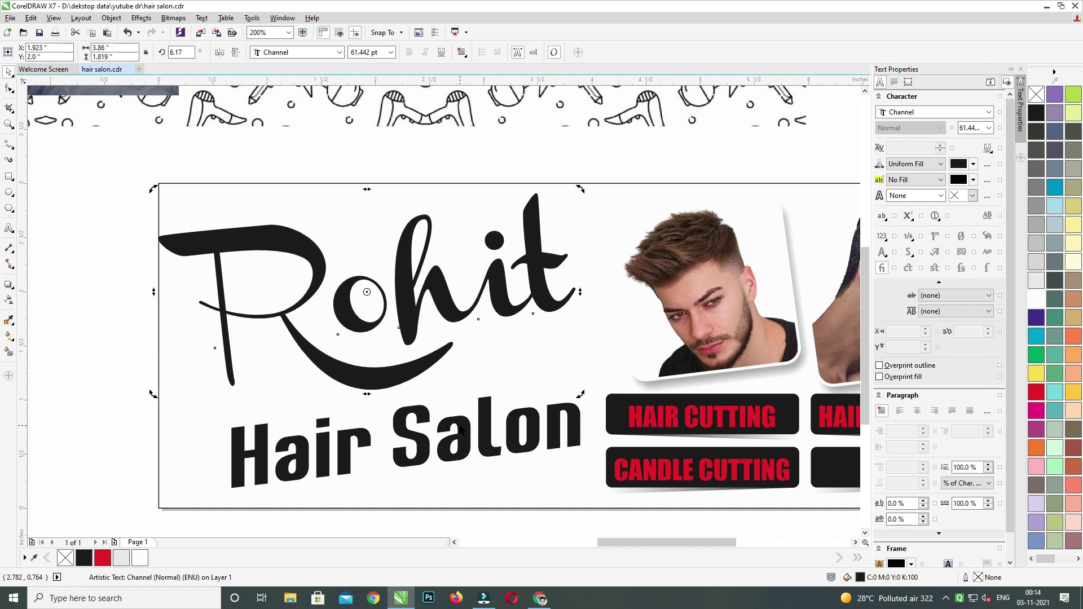
Reposition the script name and the "Hair Salon" text so that the two lines sit closer together within the banner.
left_click(462, 420)
left_click_drag(380, 374, 389, 369)
left_click(423, 415)
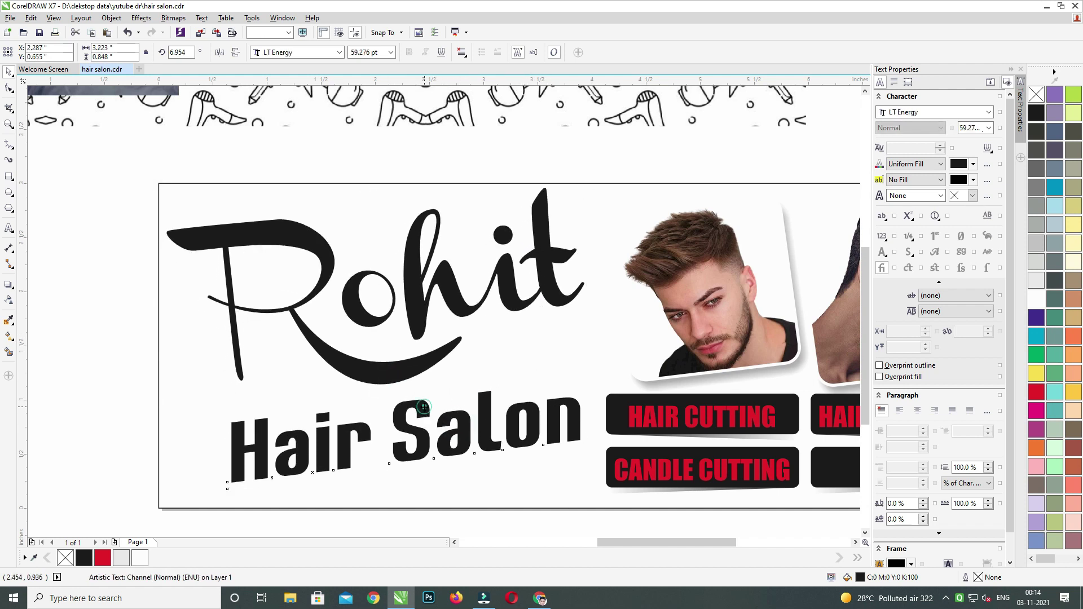
left_click_drag(423, 416, 545, 392)
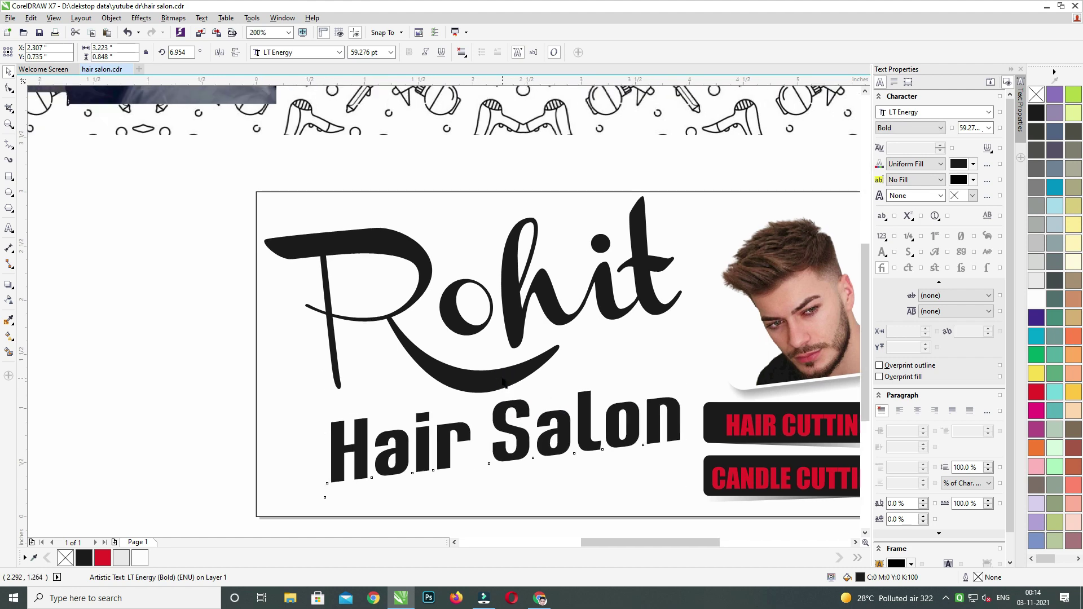
scroll(532, 324, "down", 1)
left_click_drag(532, 326, 506, 356)
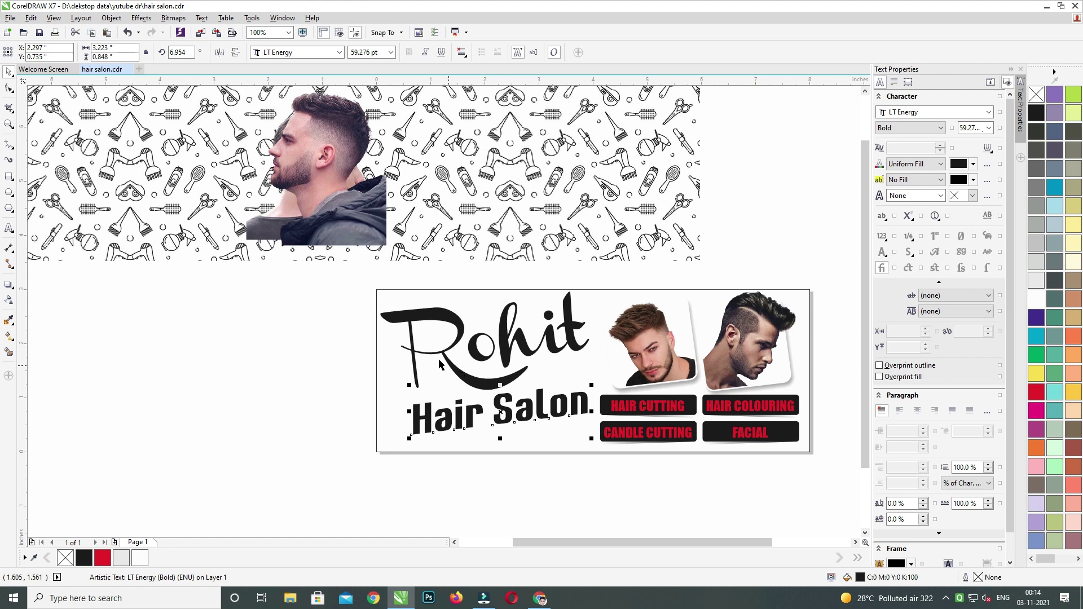
left_click_drag(344, 280, 583, 459)
PowerClip the hairdressing-tools pattern bitmap inside the banner rectangle and open the clipped contents for editing.
left_click(486, 205)
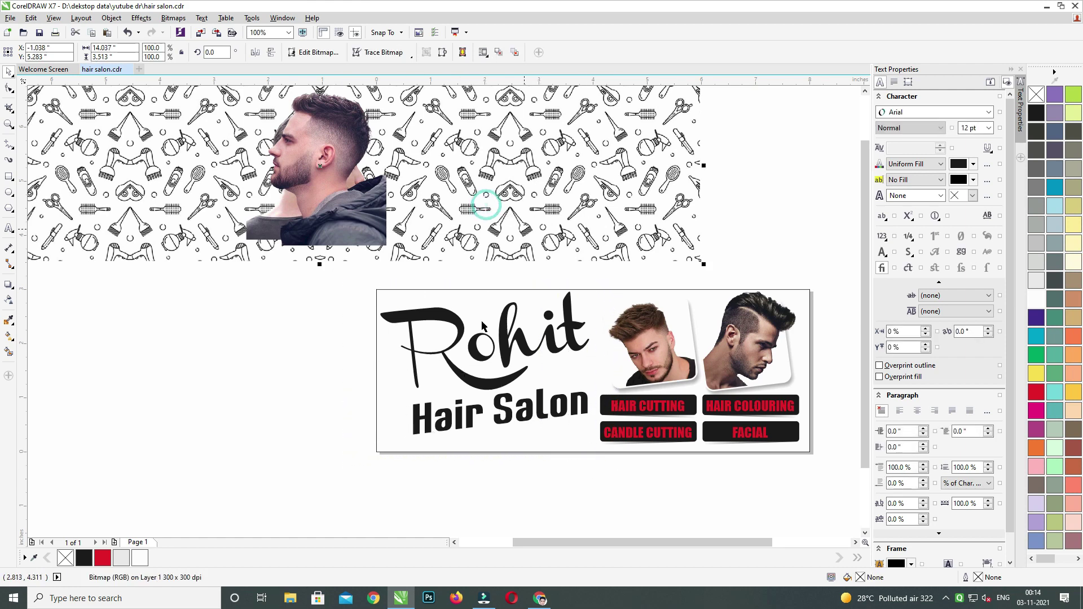
right_click(571, 226)
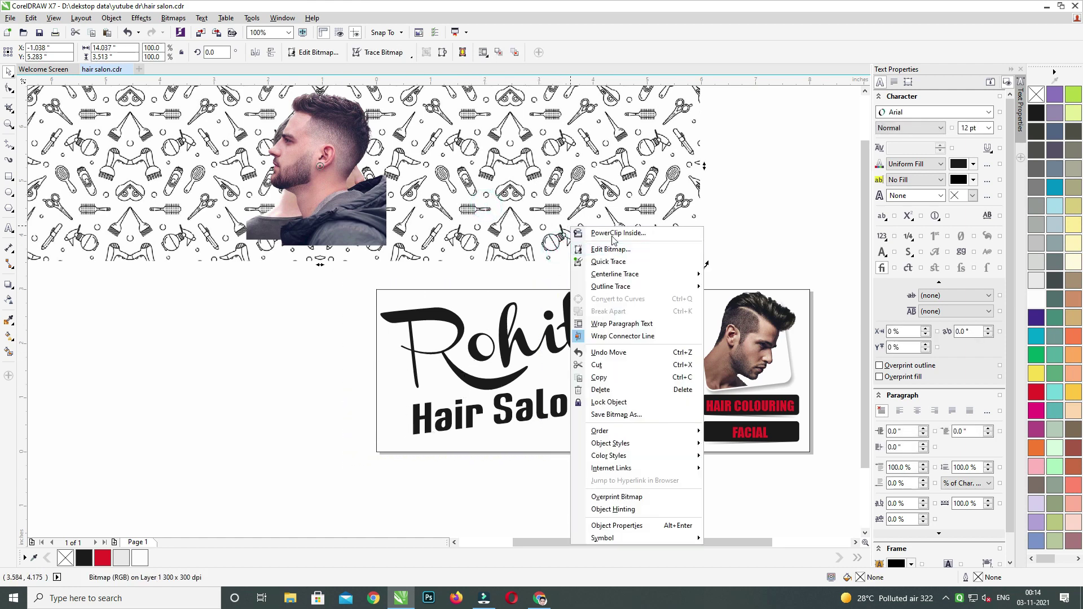
left_click(615, 232)
left_click(483, 303)
left_click(773, 321)
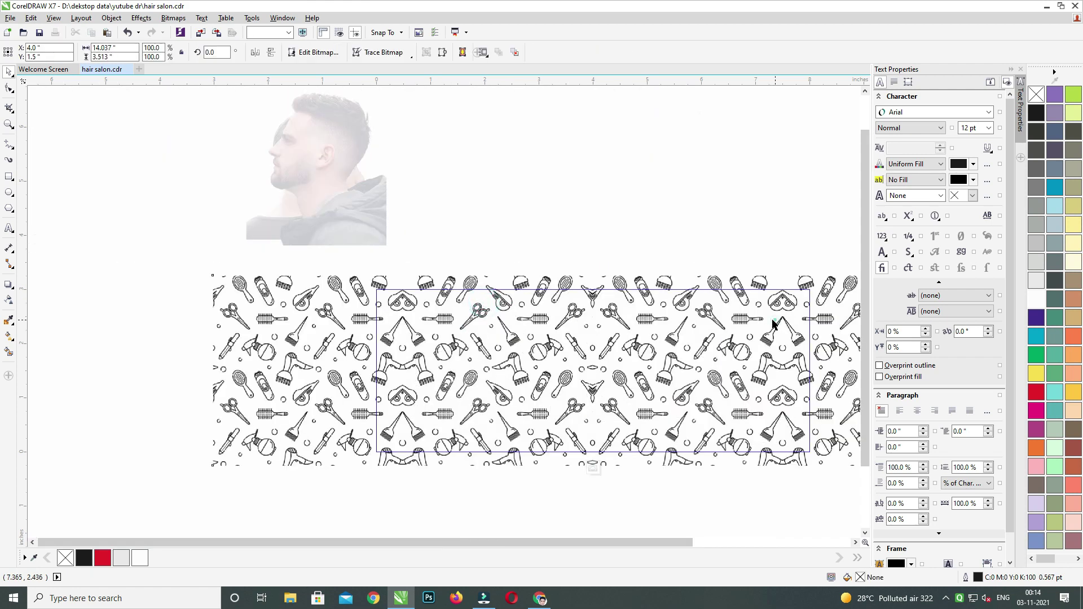
Scale the clipped pattern to 86.5% (12.138 in wide) and make it semi-transparent, finishing the PowerClip edit.
left_click_drag(762, 331, 617, 303)
left_click_drag(829, 251, 804, 257)
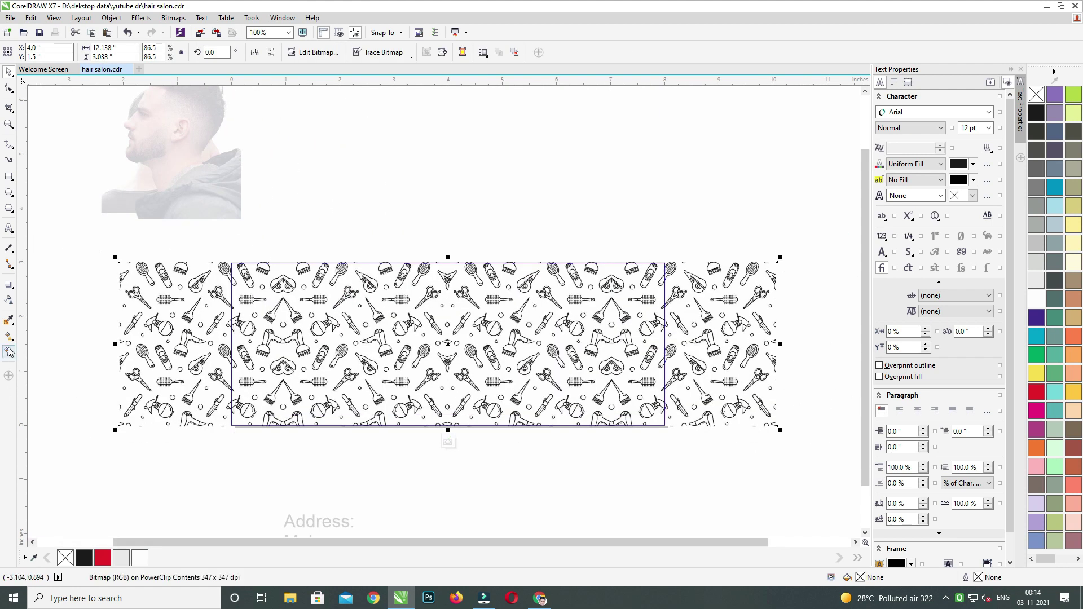
left_click(445, 444)
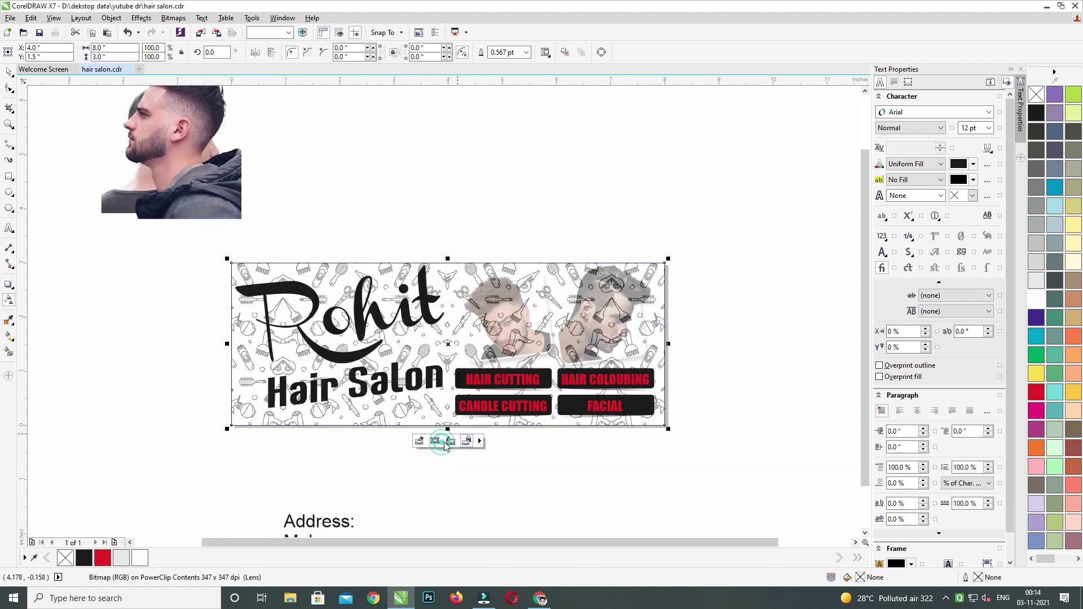
Send the pattern bitmap to the back of the PowerClip contents, behind both portrait photos.
left_click(80, 104)
double_click(485, 276)
key("shift+Page_Down")
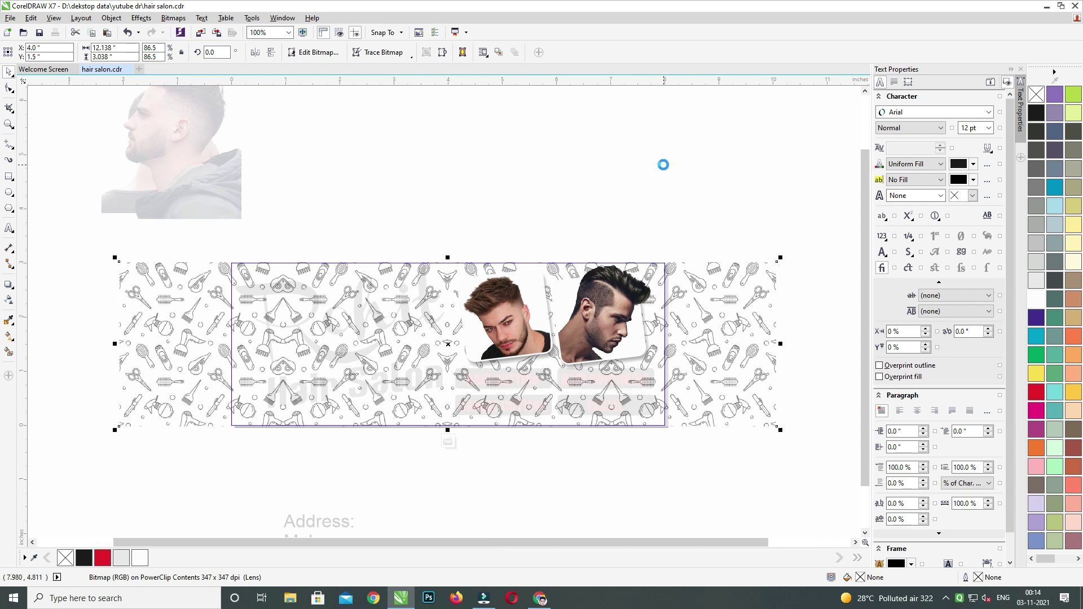
scroll(514, 299, "up", 1)
left_click_drag(515, 299, 665, 283)
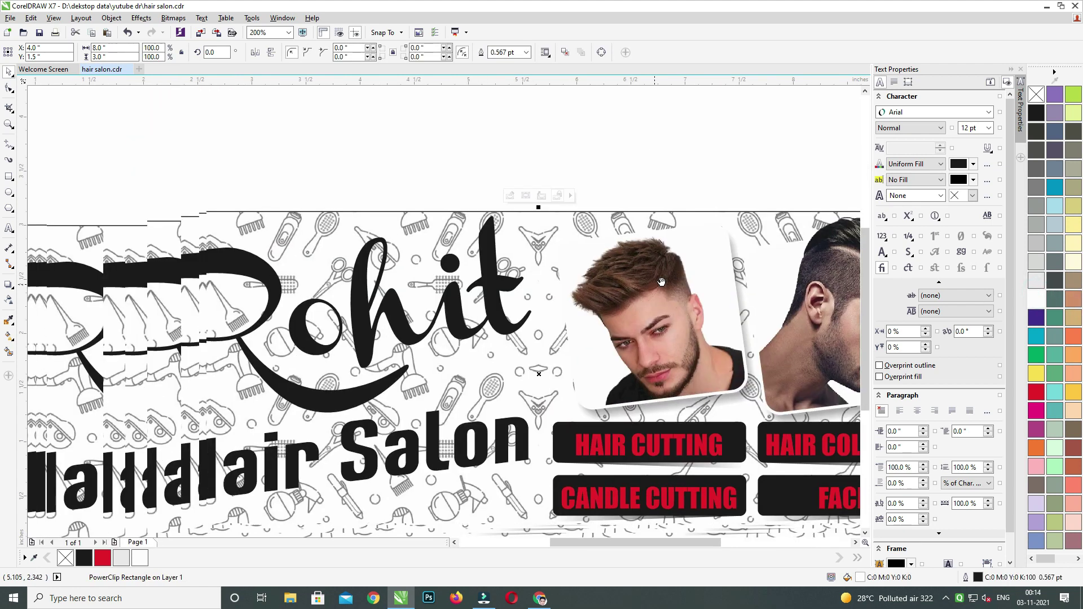
Set the transparency of the pattern bitmap inside the PowerClip to 80 and finish editing the contents.
double_click(548, 225)
scroll(524, 262, "down", 1)
left_click(255, 328)
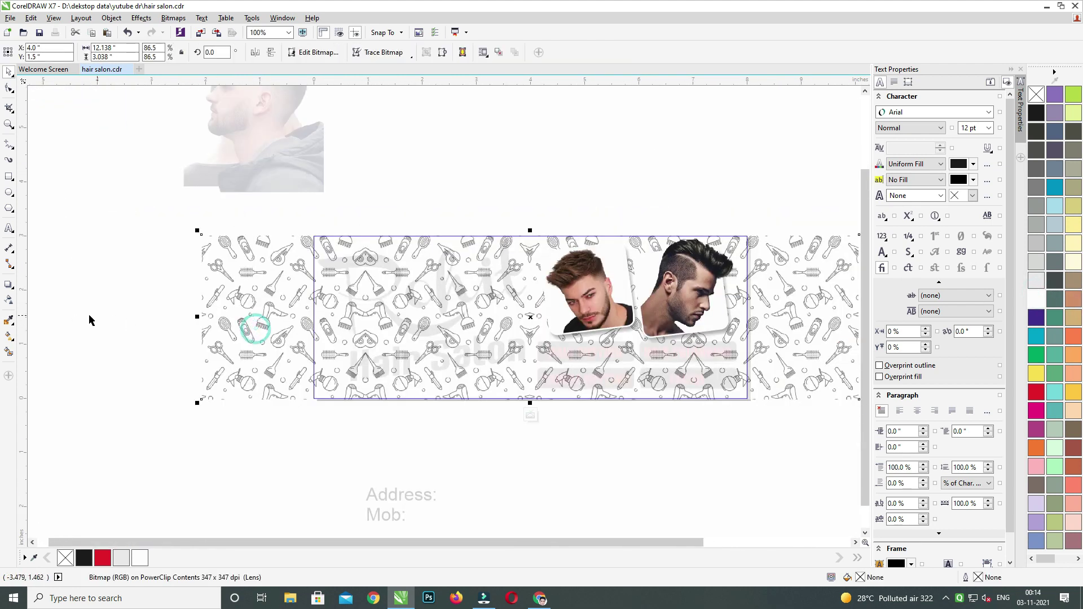
left_click(10, 302)
left_click_drag(554, 417, 501, 422)
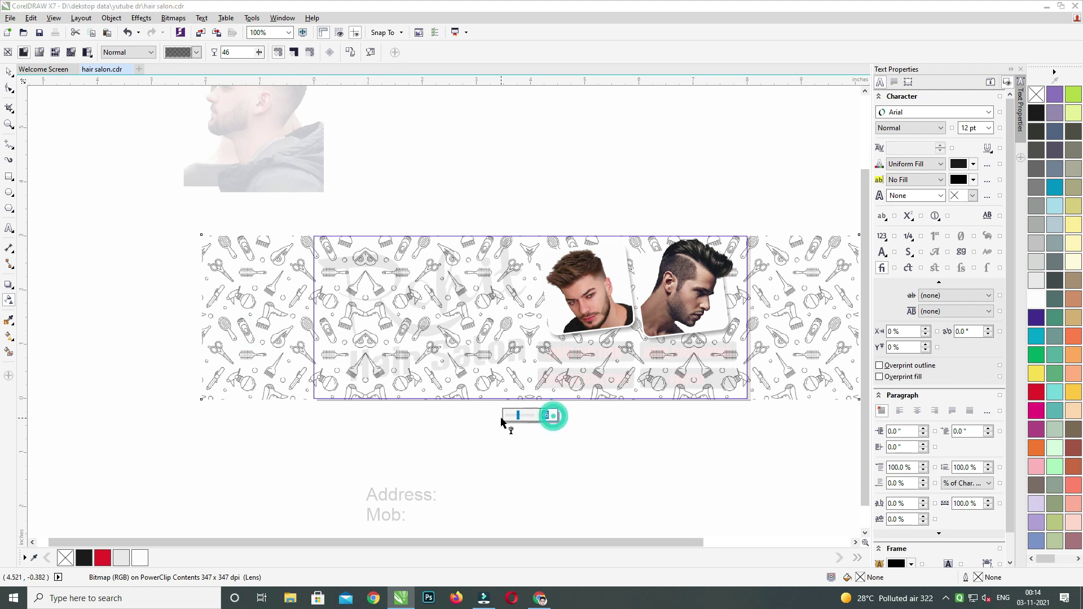
type("80")
key("Return")
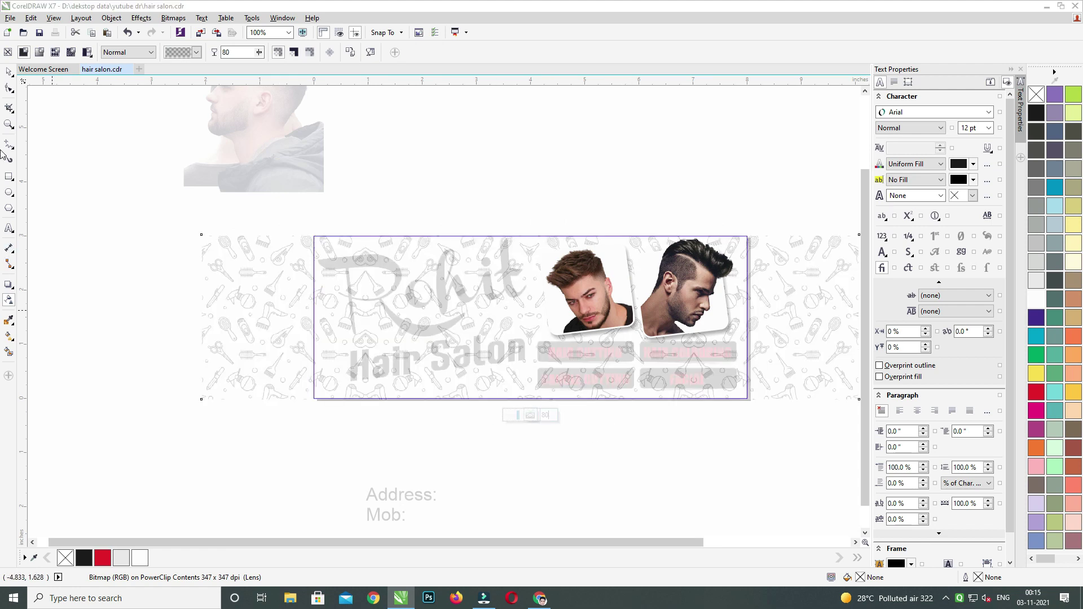
left_click(7, 74)
left_click(503, 155, "ctrl")
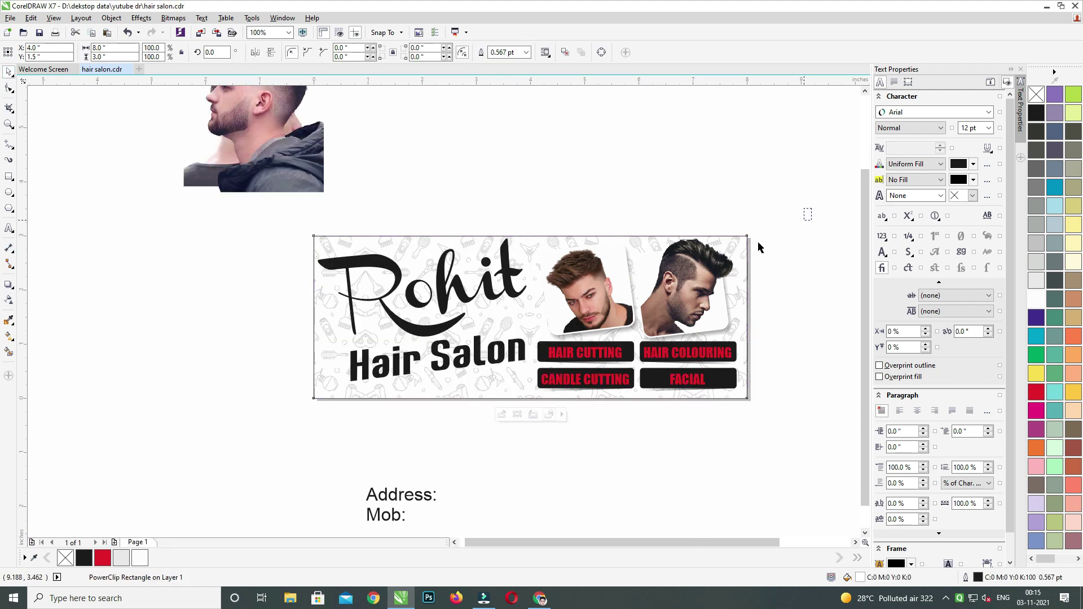
Move the Address and Mob text block closer to the banner's lower edge.
scroll(338, 421, "down", 2)
left_click_drag(302, 408, 467, 496)
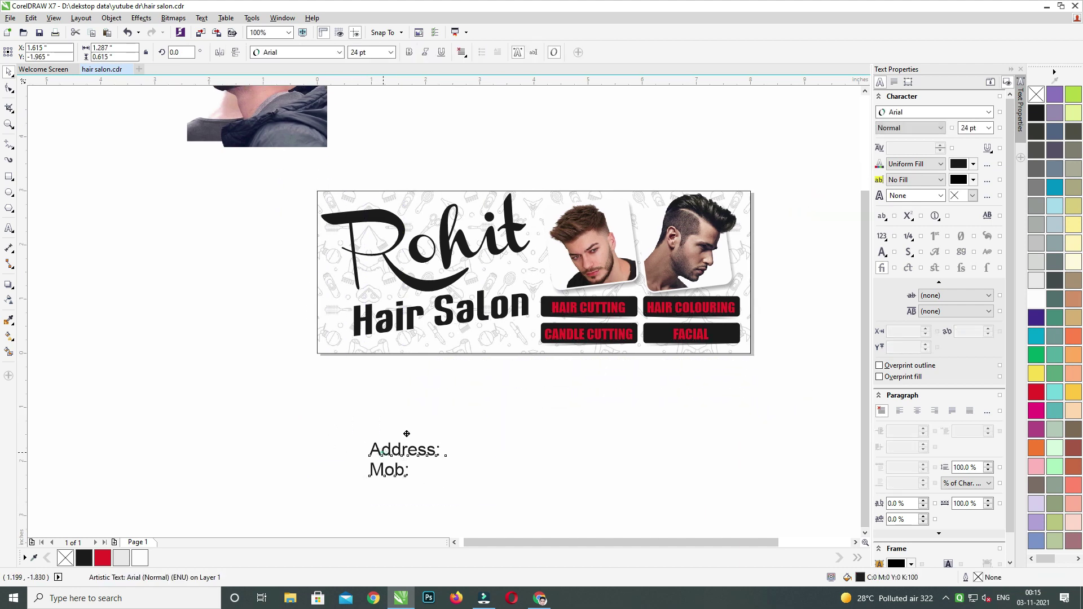
left_click_drag(407, 434, 438, 389)
Draw a circle about 3.06 in wide over the title text inside the PowerClip, filled white with no outline.
scroll(477, 297, "up", 2)
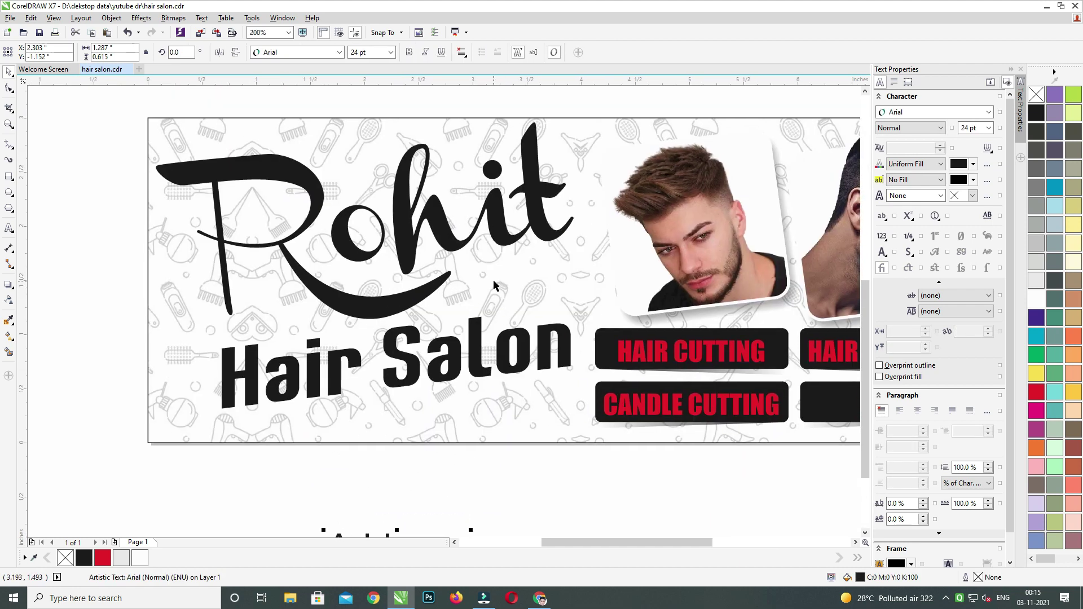
left_click(493, 281, "ctrl")
left_click(9, 193)
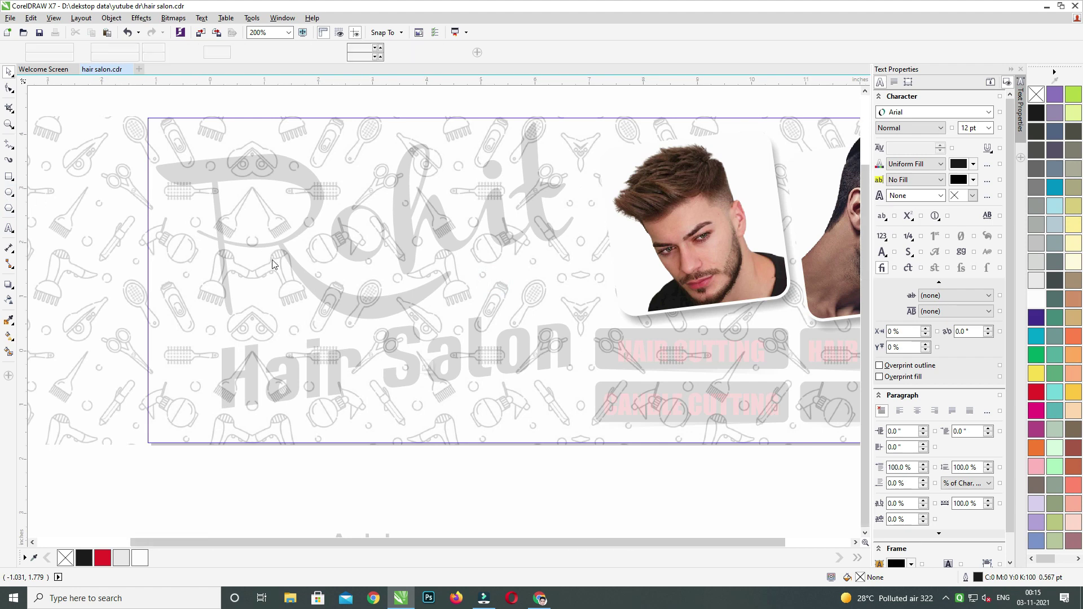
scroll(272, 260, "down", 1)
mouse_move(212, 193)
left_mouse_down()
mouse_move(314, 321)
mouse_move(218, 202)
mouse_move(375, 360)
left_mouse_up()
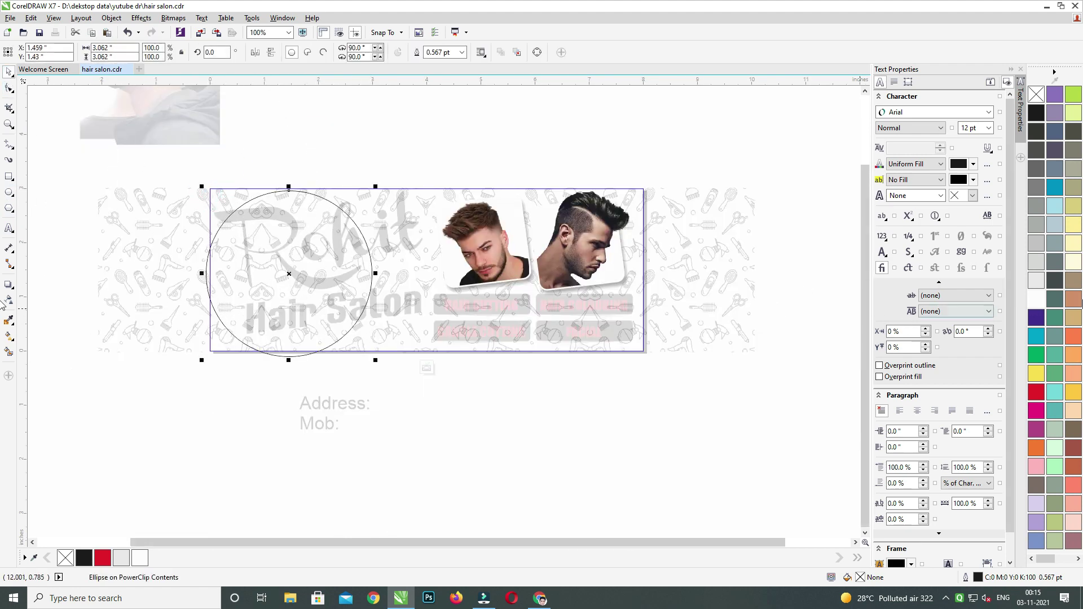
left_click(1037, 299)
right_click(1036, 94)
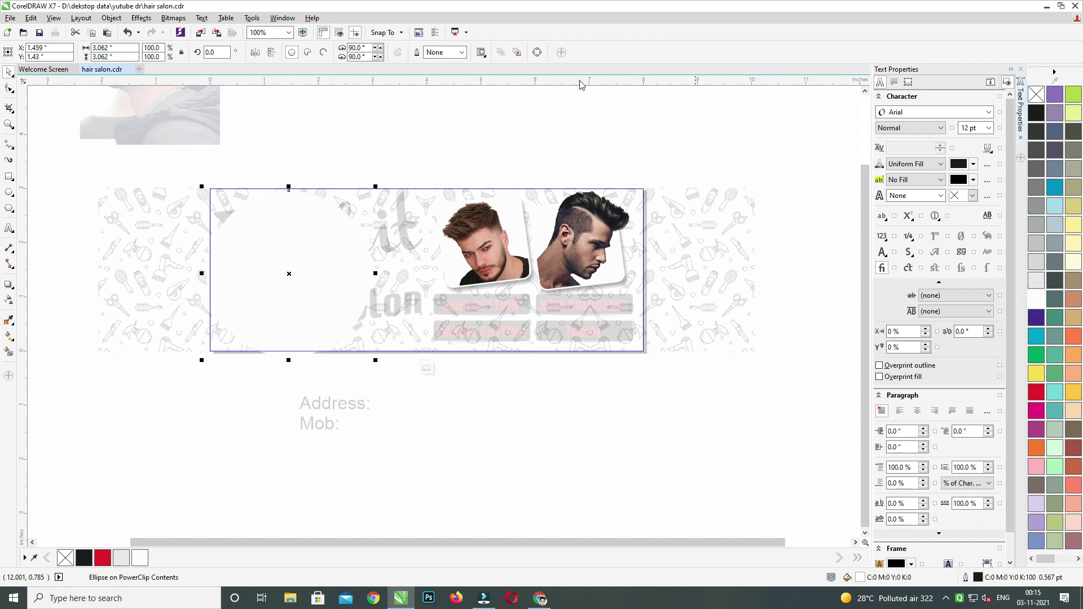
Convert the white circle to a bitmap and soften it with a wide-radius Gaussian Blur.
left_click(173, 18)
left_click(192, 31)
left_click(173, 17)
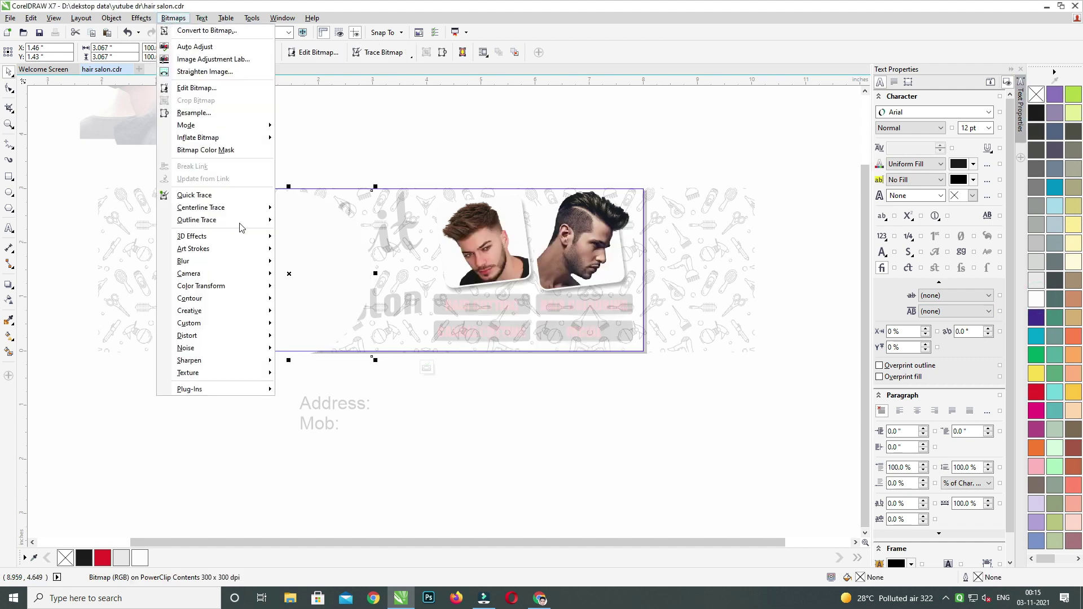
mouse_move(220, 261)
left_click(312, 274)
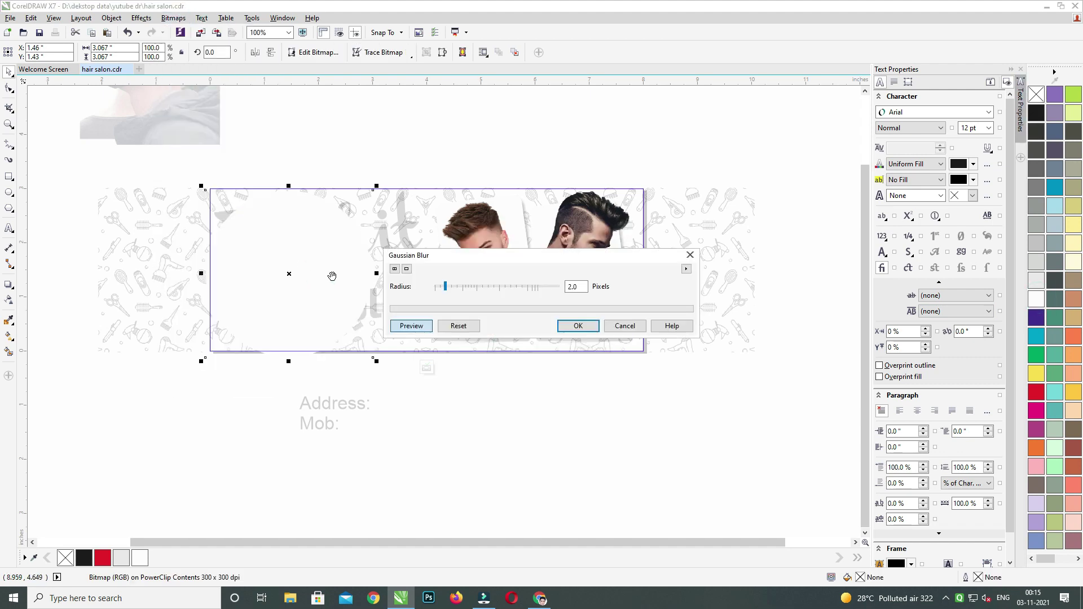
left_click_drag(450, 285, 523, 290)
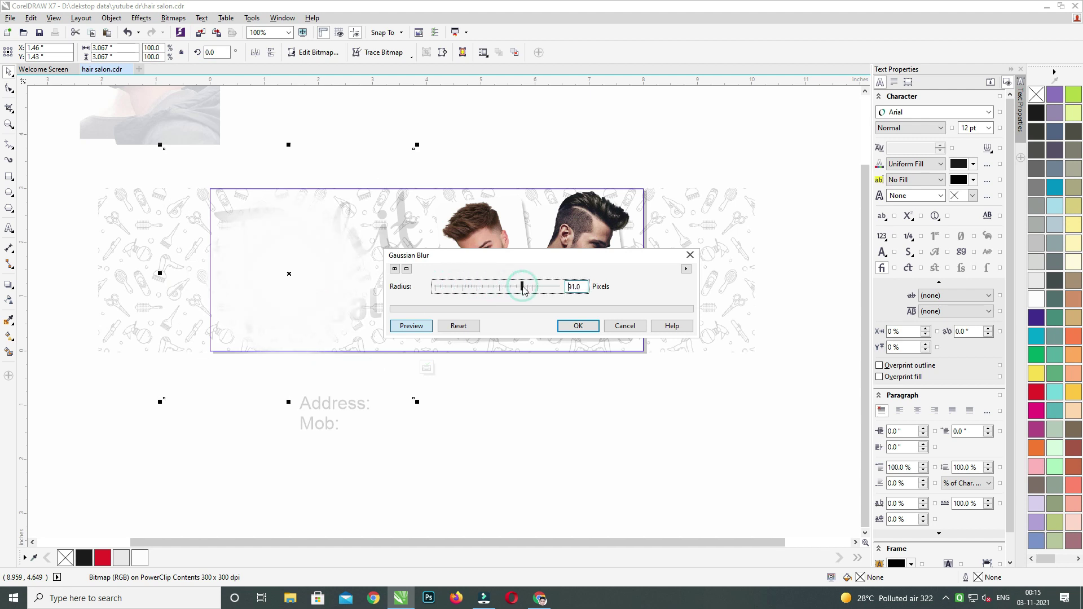
left_click(577, 326)
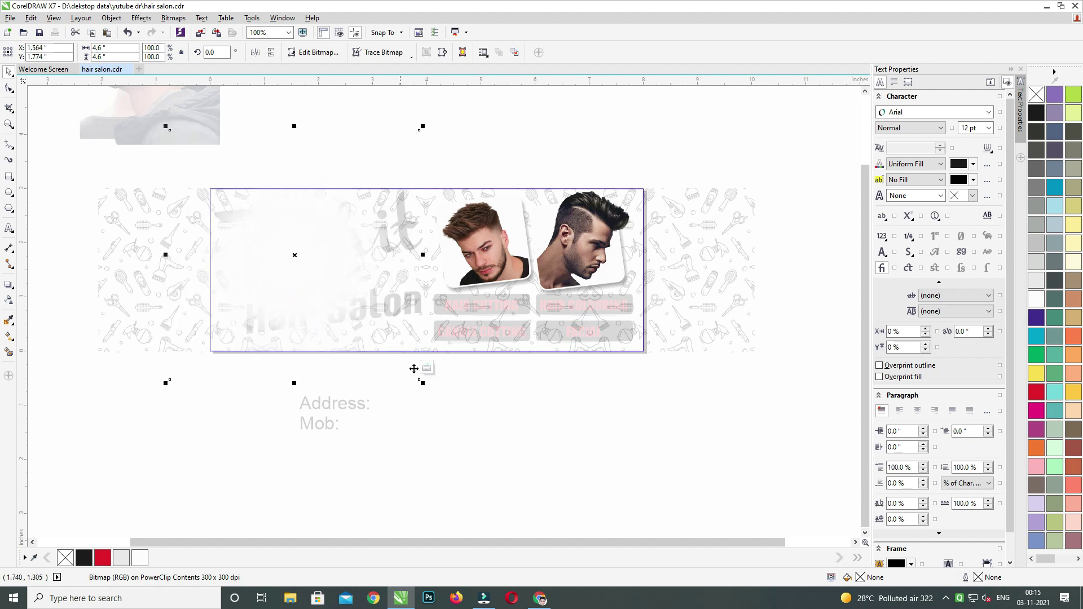
Enlarge the blurred white circle behind the title text to 125.9%, about 5.79 in wide.
left_click(426, 368)
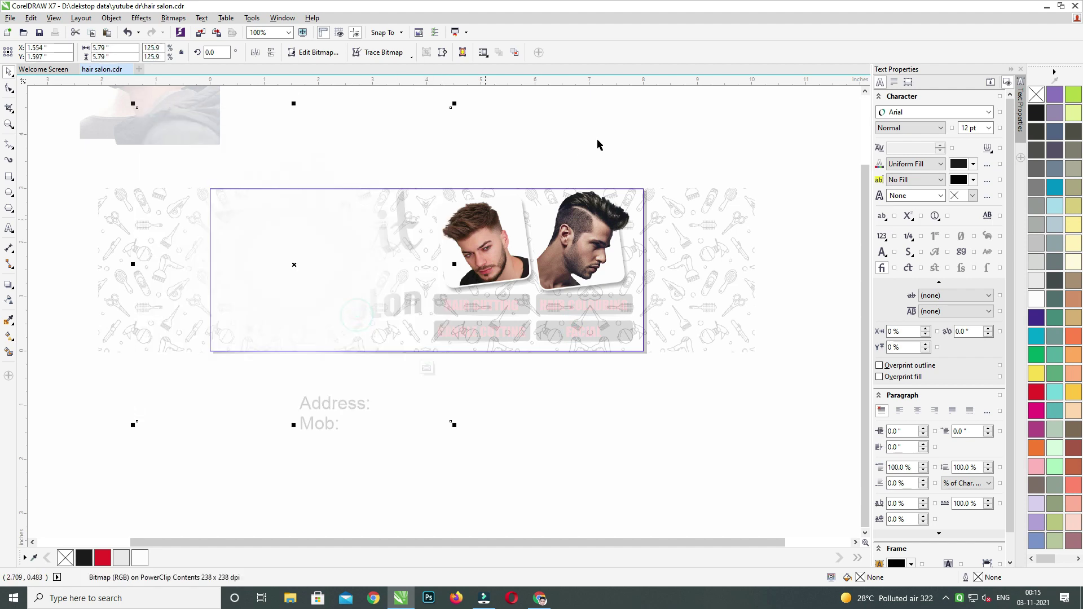
Finish editing the PowerClip contents and move the Address and Mob text block just above the banner.
left_click_drag(129, 388, 791, 165)
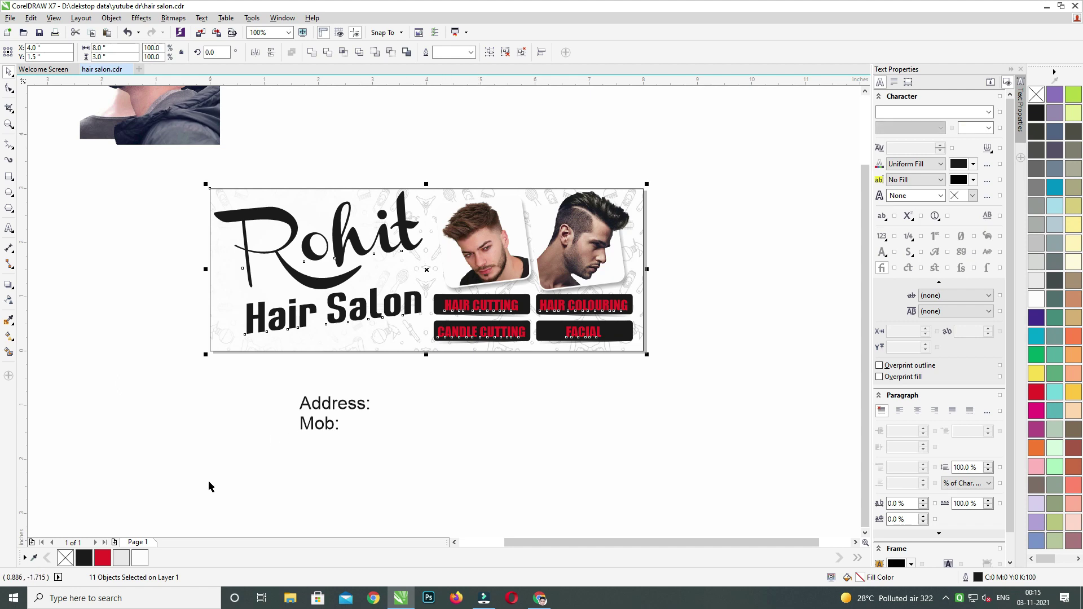
left_click_drag(232, 485, 452, 346)
left_click_drag(309, 402, 392, 148)
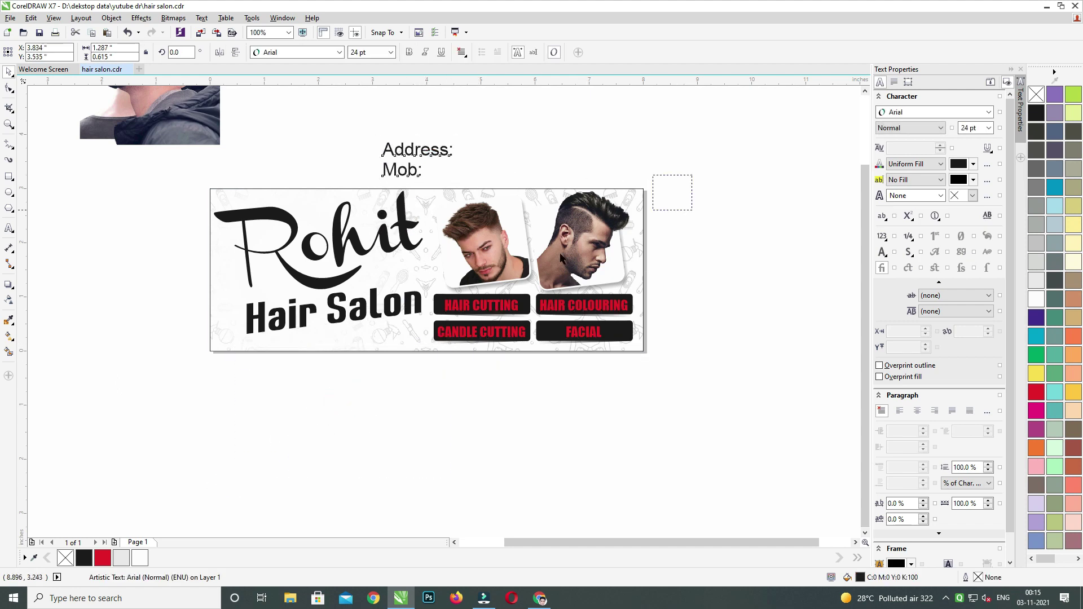
Fill the large script word of the title with red.
left_click_drag(702, 164, 142, 399)
key("shift+F2")
left_click(254, 159)
left_click(277, 236)
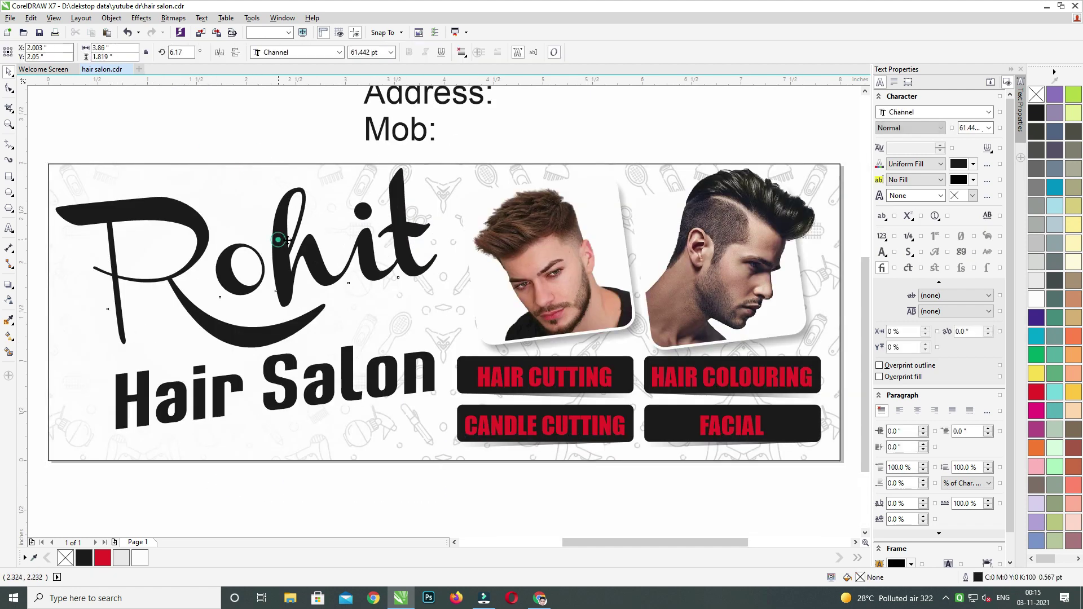
left_click(1034, 392)
scroll(504, 299, "left", 2)
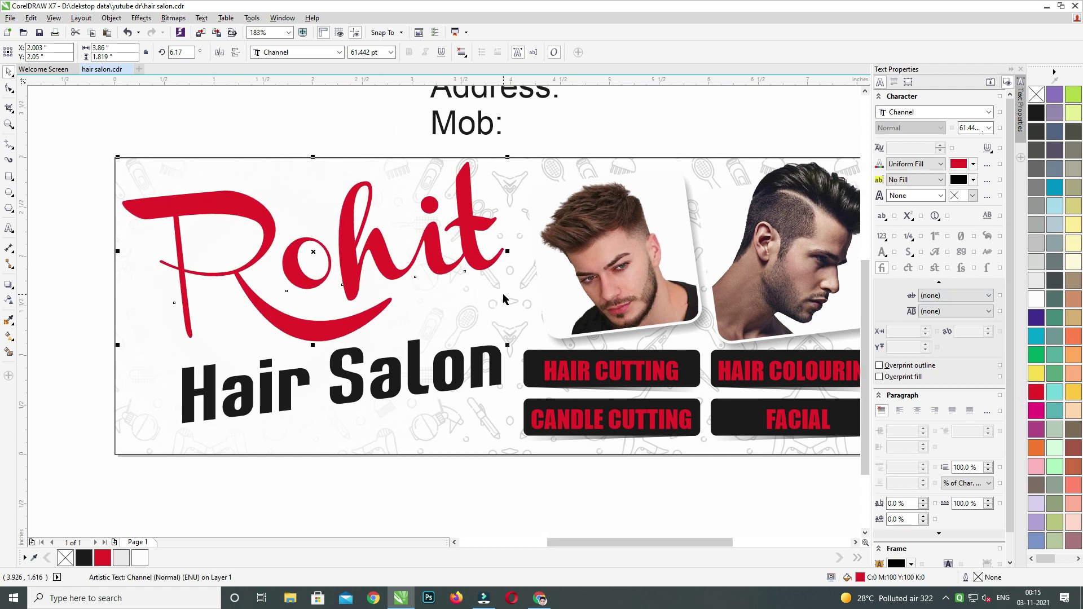
Nudge the red script word and the Hair Salon line slightly down together.
left_click(415, 350)
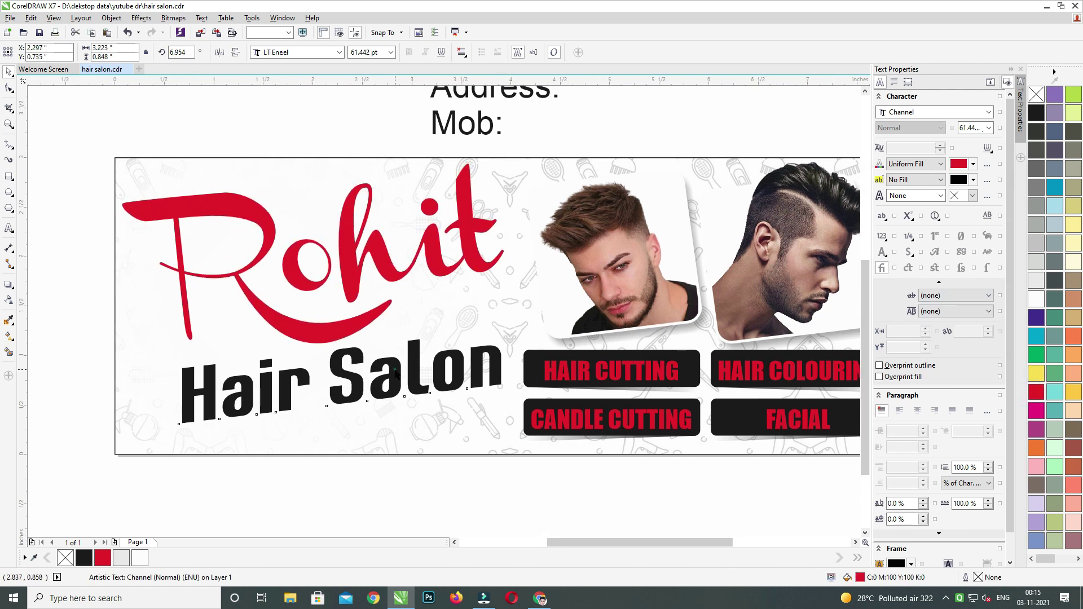
left_click(352, 323, "shift")
key("Down")
key("Down")
key("Down")
scroll(353, 323, "up", 1)
left_click(386, 119)
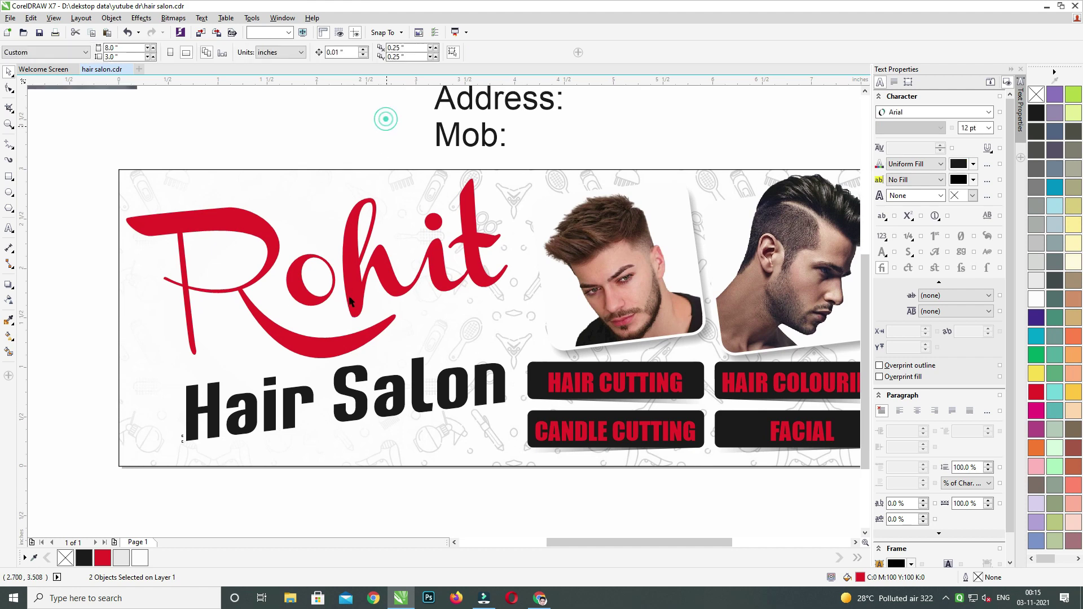
Give the red script word a black 2 pt outline with rounded corners, placed behind the fill.
scroll(354, 298, "up", 2)
left_click(361, 294)
scroll(366, 292, "down", 1)
left_click_drag(365, 292, 404, 307)
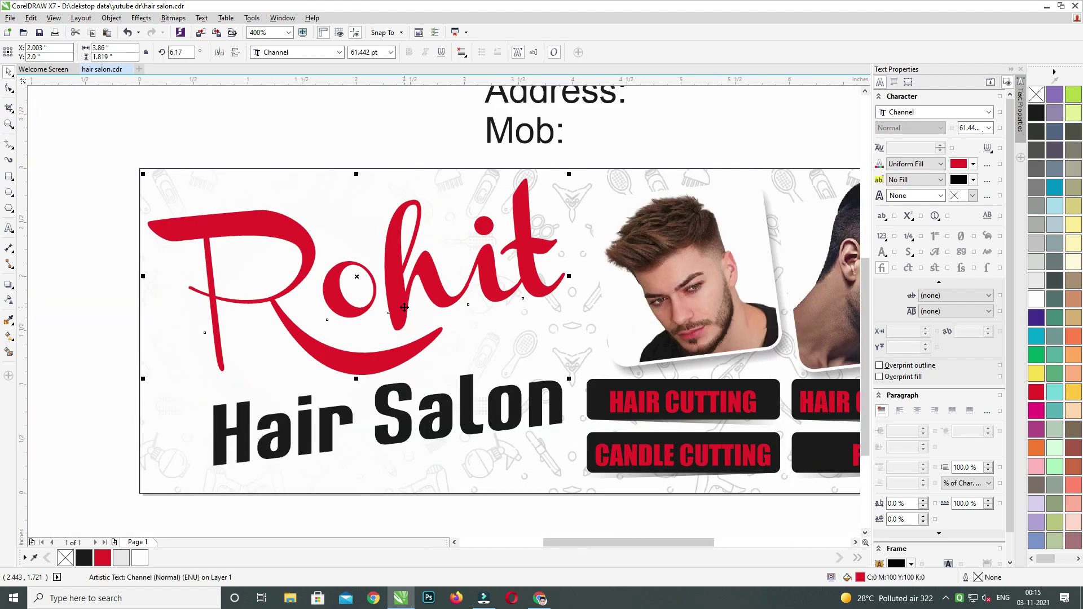
key("F12")
key("Return")
key("F12")
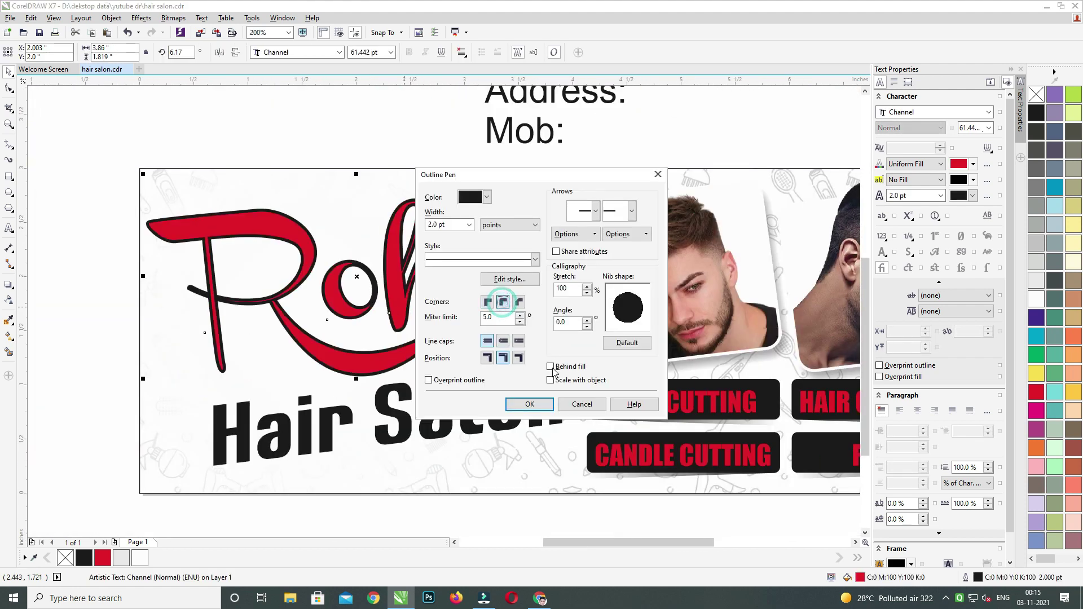
left_click(530, 405)
Set the script word's outline width to 4 pt and its outline colour to white.
key("F12")
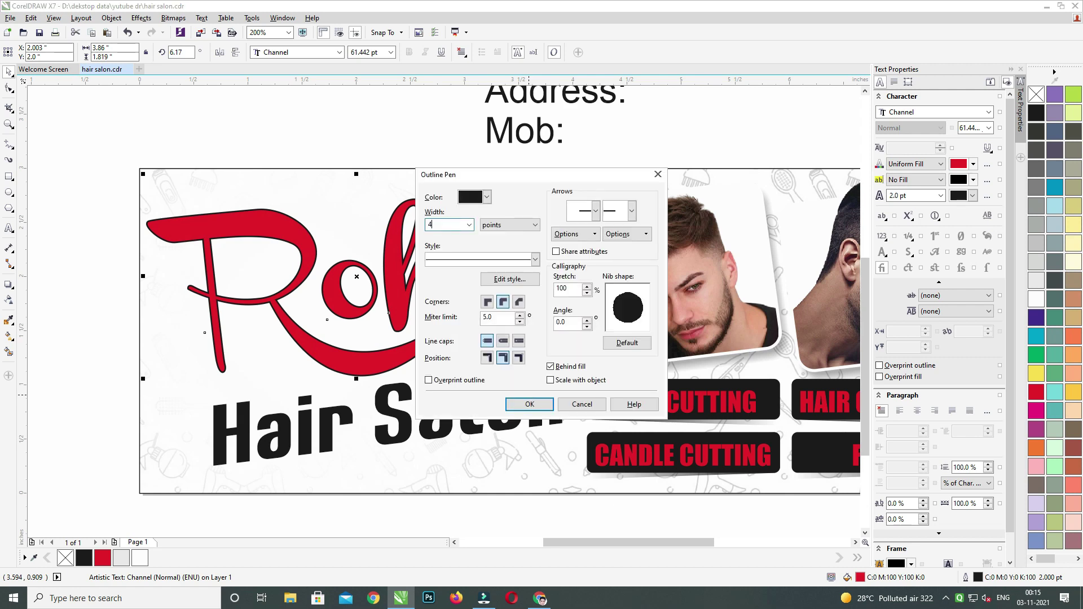
type("4")
key("Return")
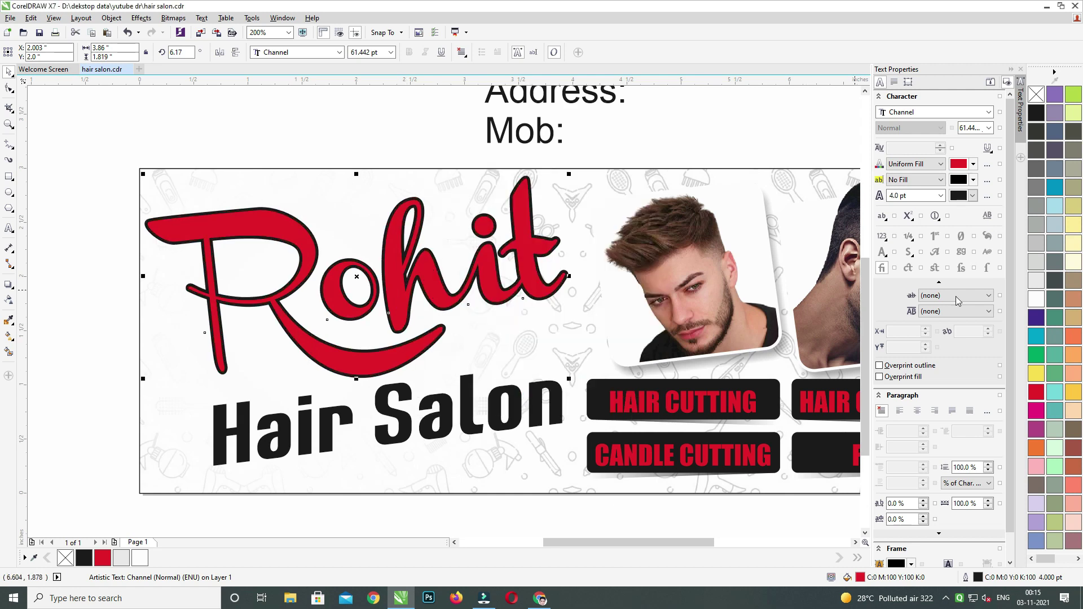
right_click(1036, 299)
scroll(423, 259, "up", 2)
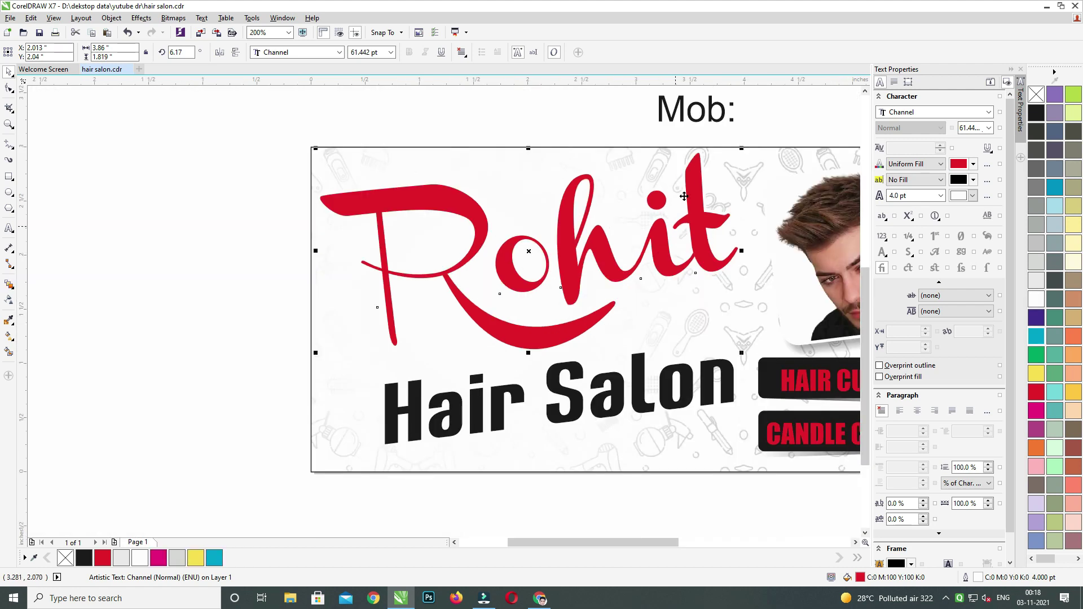
Duplicate the script word in place and offset the copy about 0.07 in to the right and 0.07 in down.
left_click(623, 116)
left_click_drag(682, 198, 700, 235)
key("ctrl+z")
key("KP_Add")
key("Right")
key("Down")
key("Right")
key("Down")
key("Right")
key("Down")
key("Right")
key("Down")
key("Right")
key("Down")
key("Right")
key("Down")
key("Right")
key("Down")
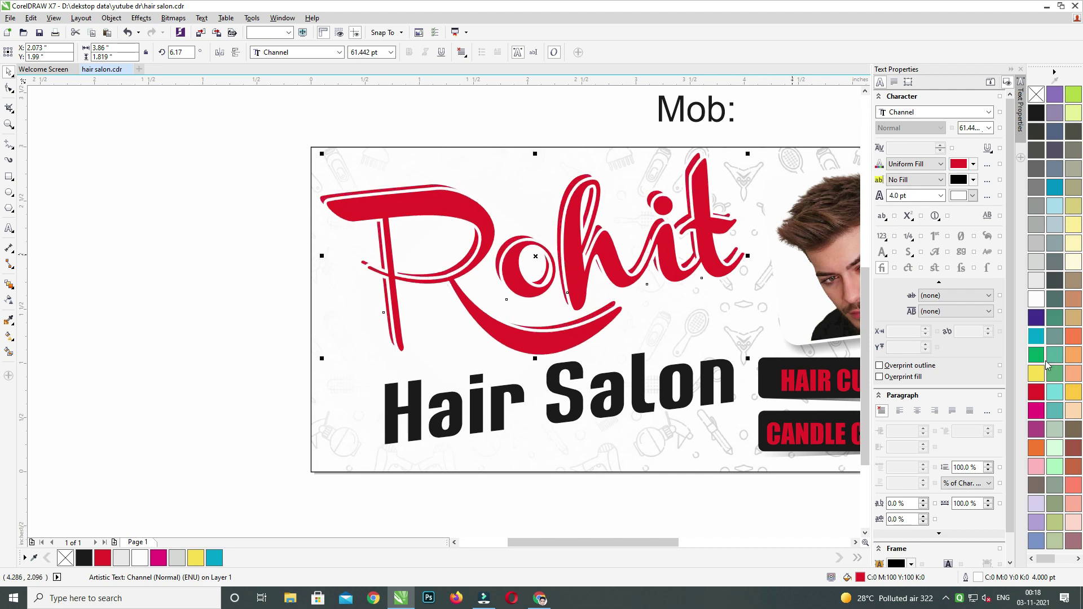
Make the offset copy's fill and outline cyan and place it behind the red script word.
left_click(1042, 338)
right_click(1042, 339)
key("ctrl+Page_Down")
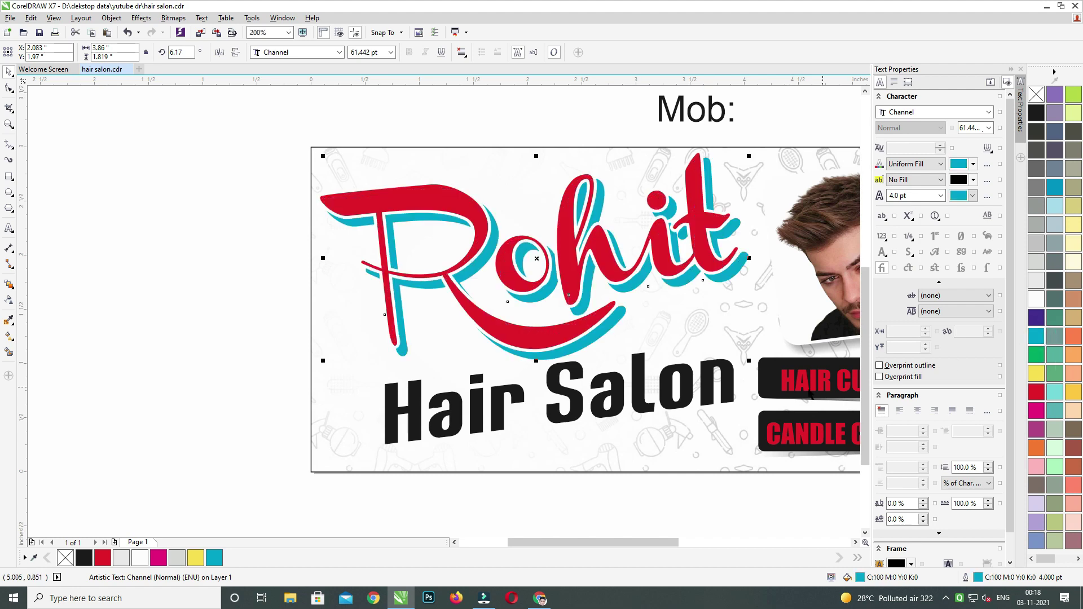
Blend the white-outlined red script word with its cyan copy in 20 steps.
scroll(660, 286, "up", 1)
left_click(763, 245, "shift")
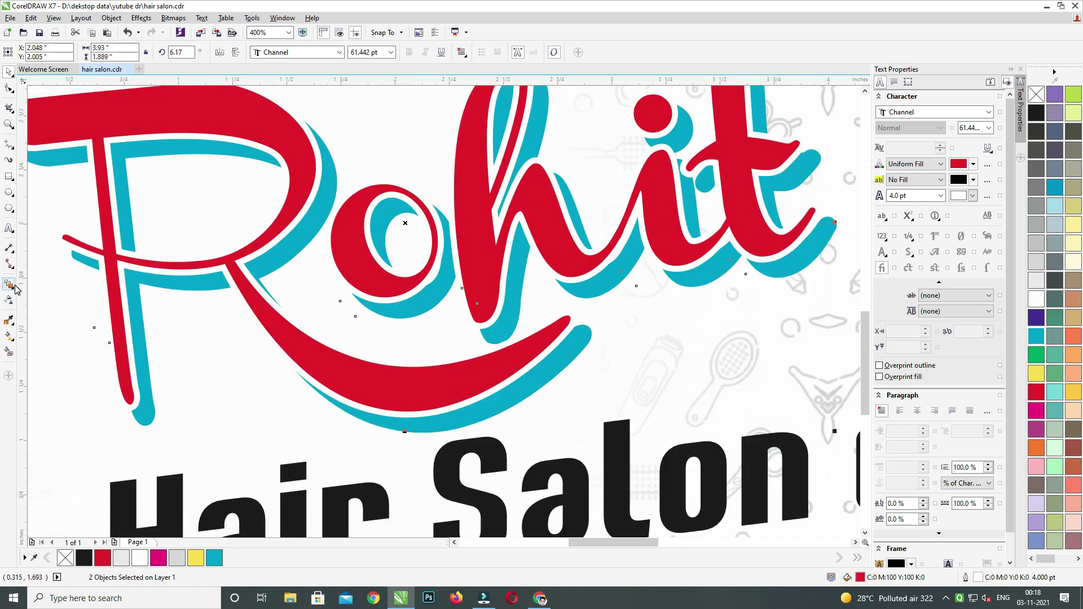
left_click(15, 294)
left_click(40, 307)
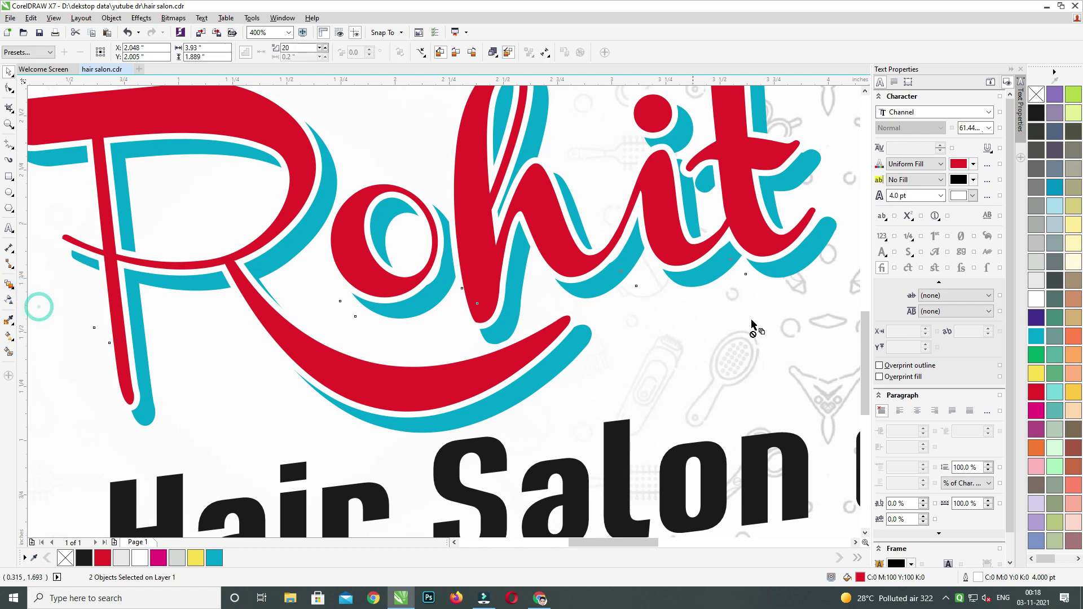
left_click_drag(761, 277, 732, 280)
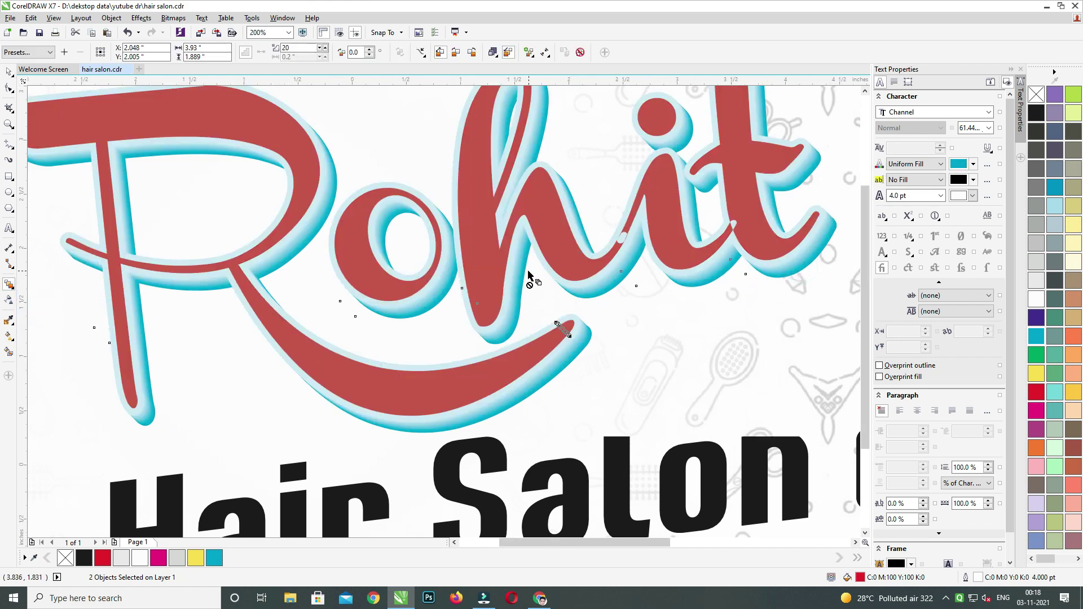
scroll(528, 274, "down", 1)
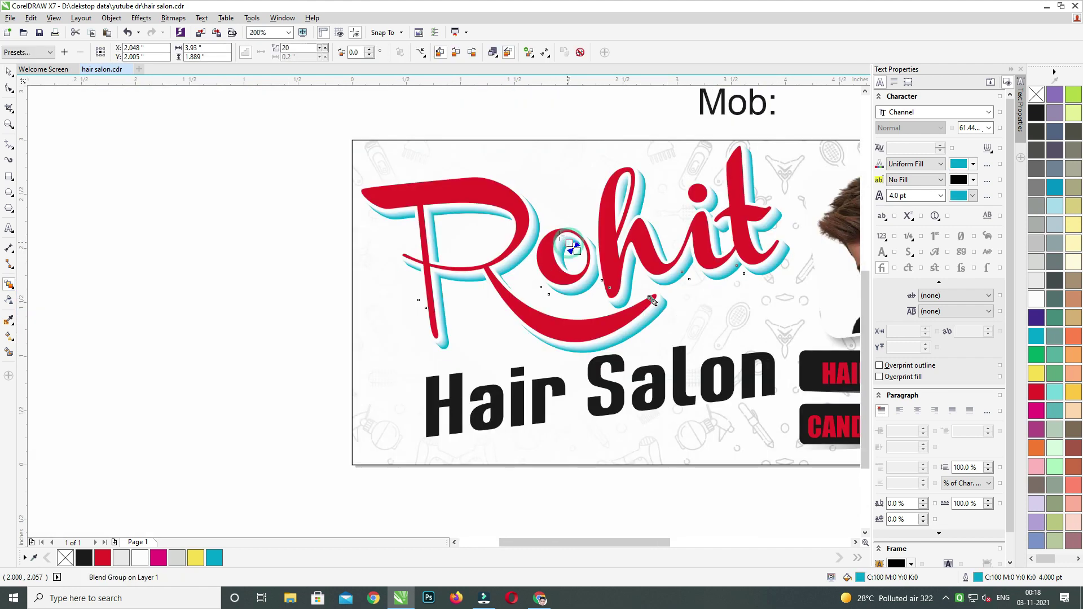
Move the front red script word up and to the left to lengthen its blended cyan shadow.
left_click_drag(569, 243, 560, 235)
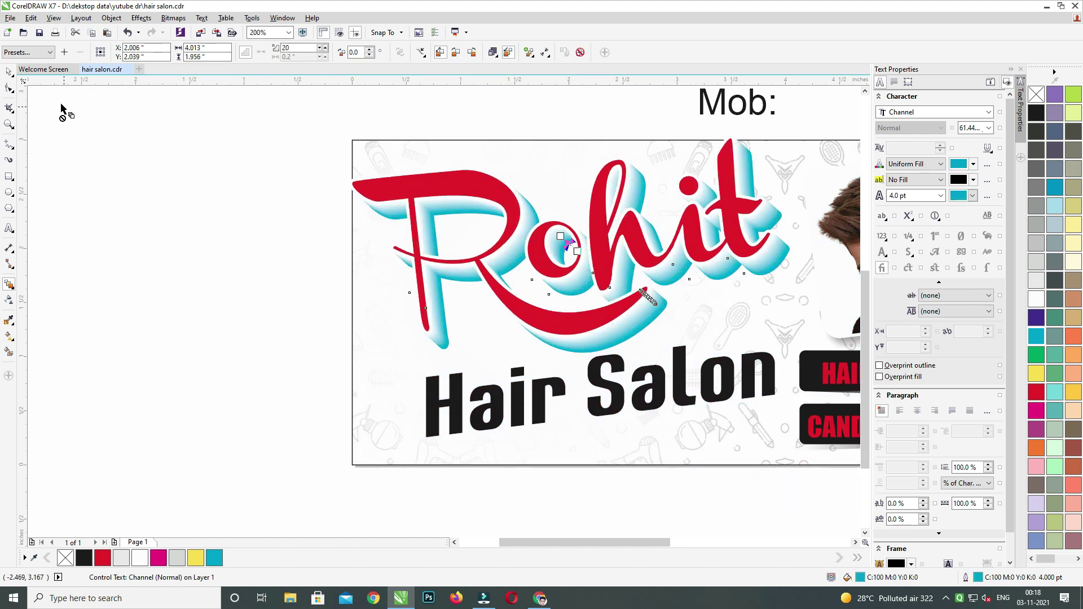
left_click(7, 74)
left_click_drag(478, 202, 437, 250)
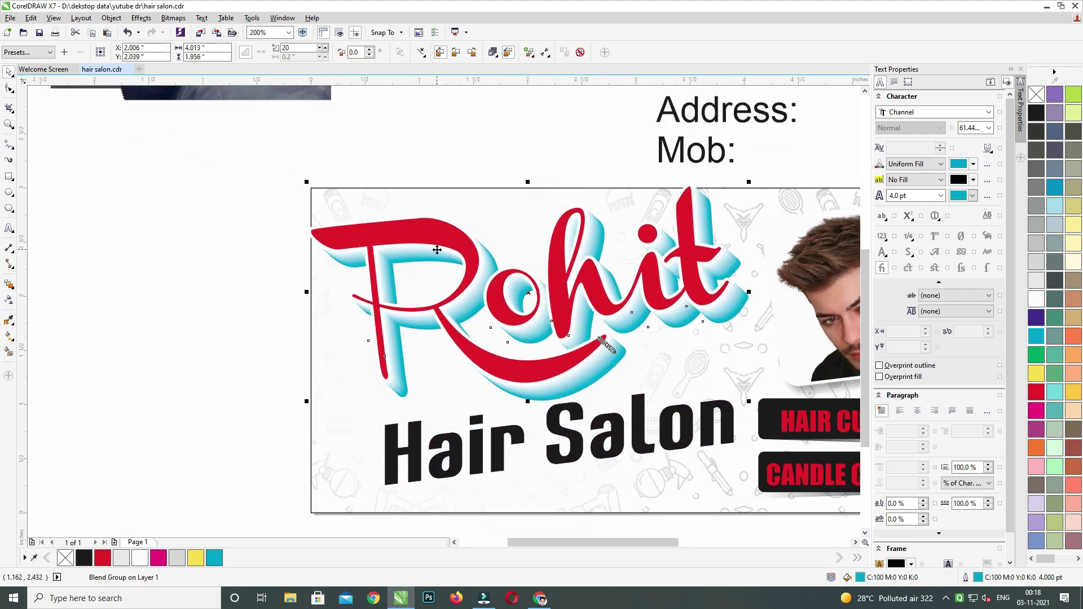
Nudge the whole blended script word down and scale it to about 3.8 in wide.
left_click_drag(243, 158, 824, 413)
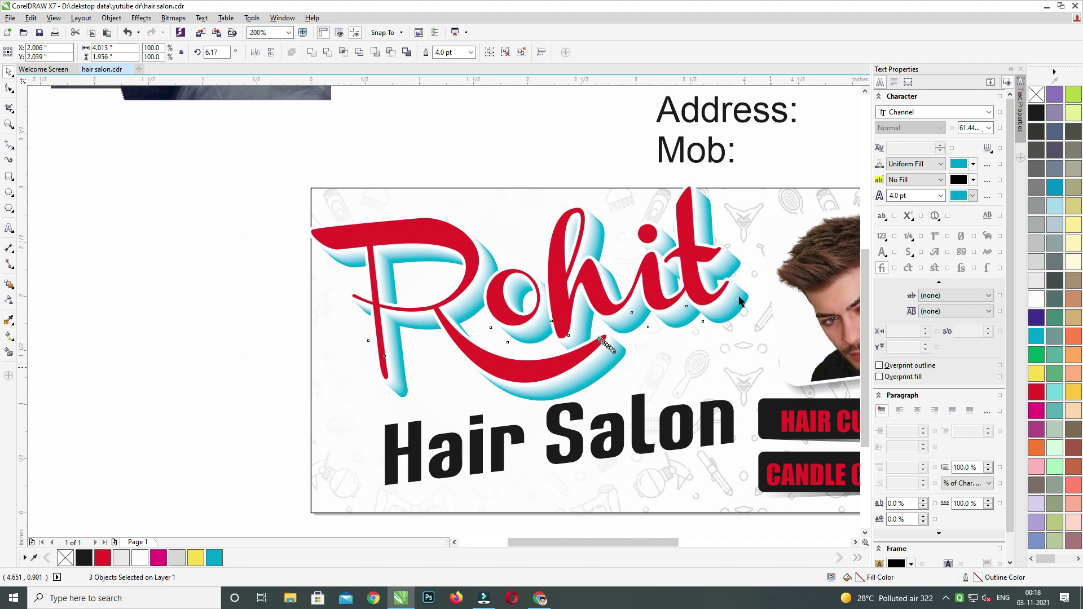
key("Down")
key("Down")
key("Down")
key("Down")
key("Down")
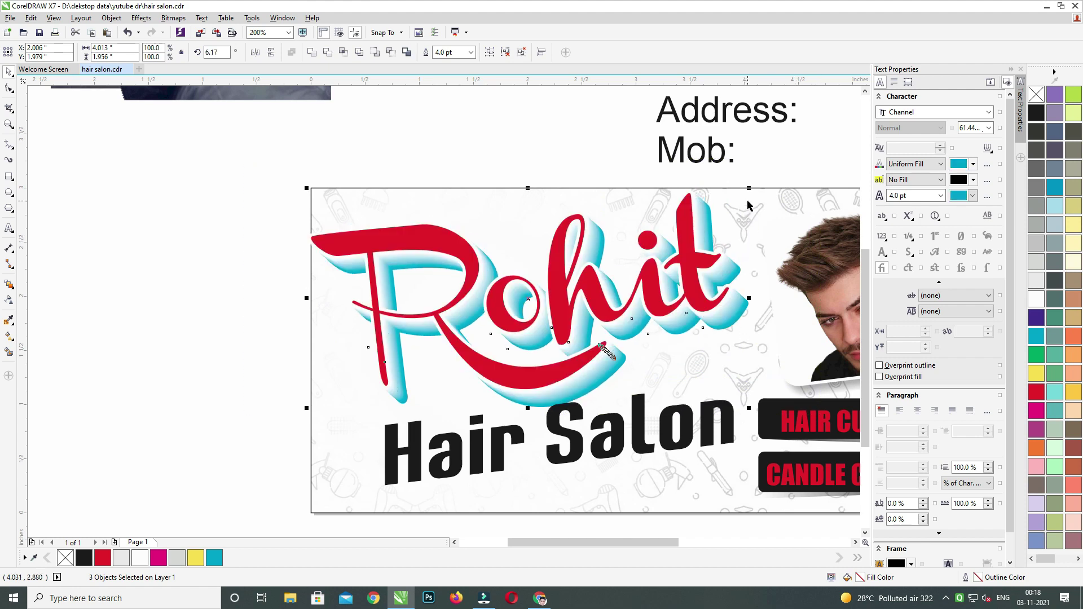
left_click_drag(749, 189, 739, 195)
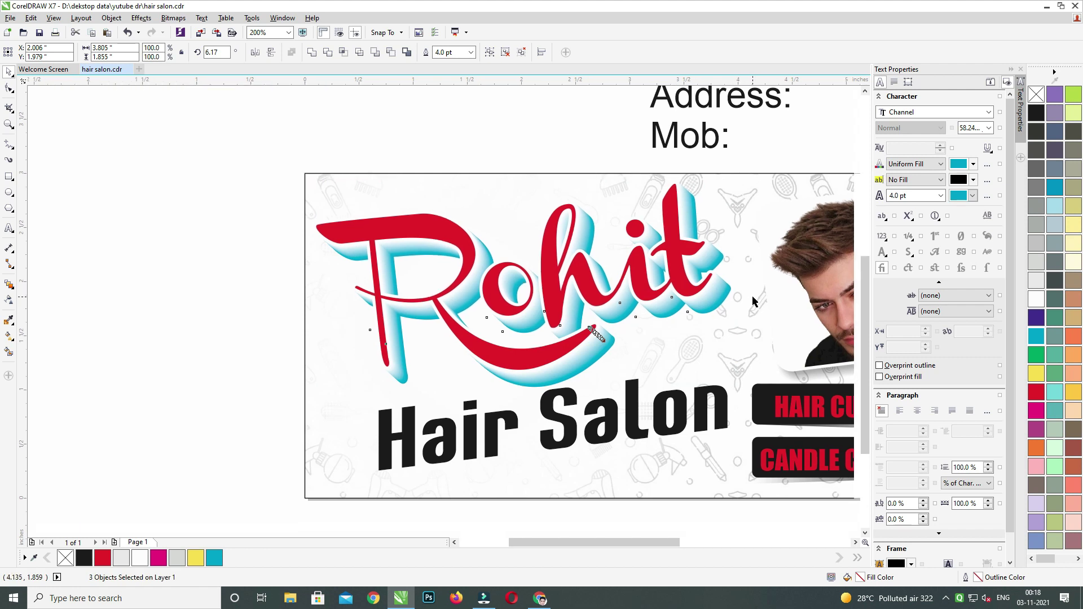
Nudge the Hair Salon line slightly down, away from the blended script word.
left_click(271, 411)
left_click(564, 436)
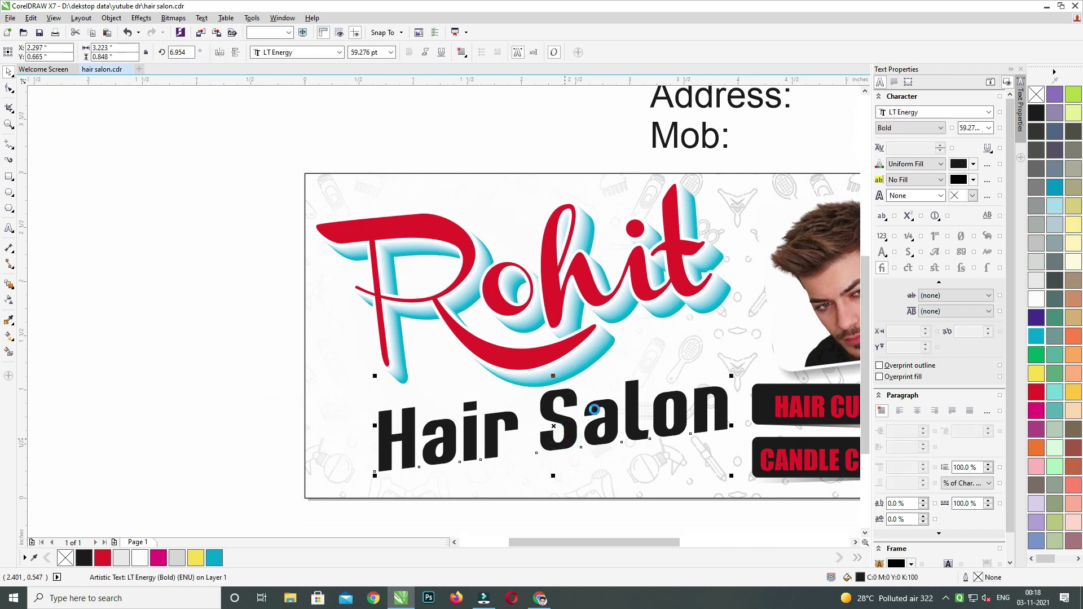
key("Down")
key("Down")
key("Down")
Place a copy of the front red script word beside the banner, overlapping its left edge.
left_click(539, 354)
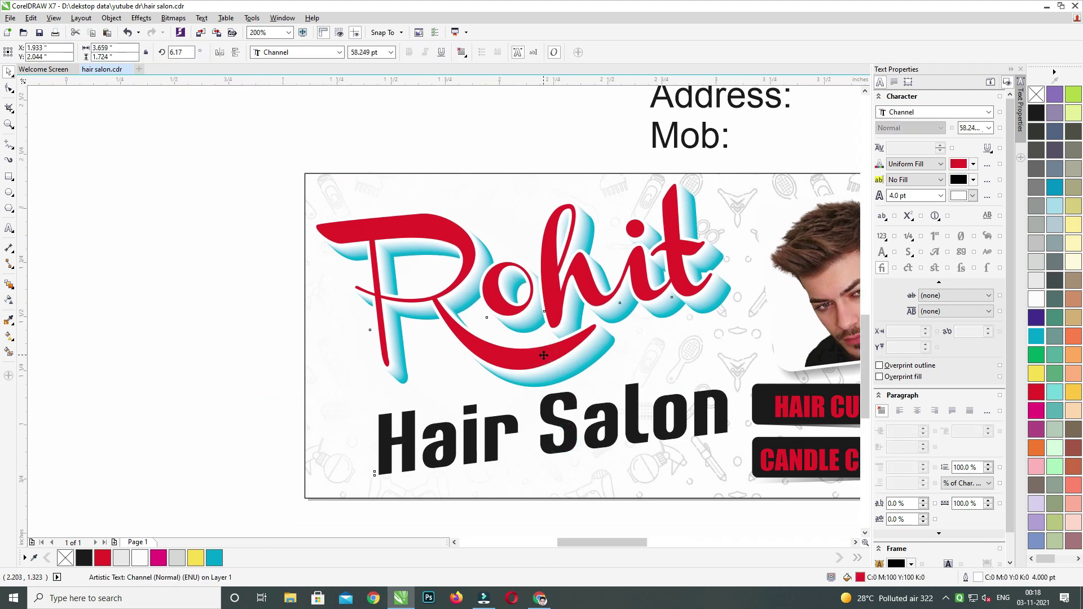
scroll(541, 355, "up", 2)
left_click_drag(538, 359, 529, 395)
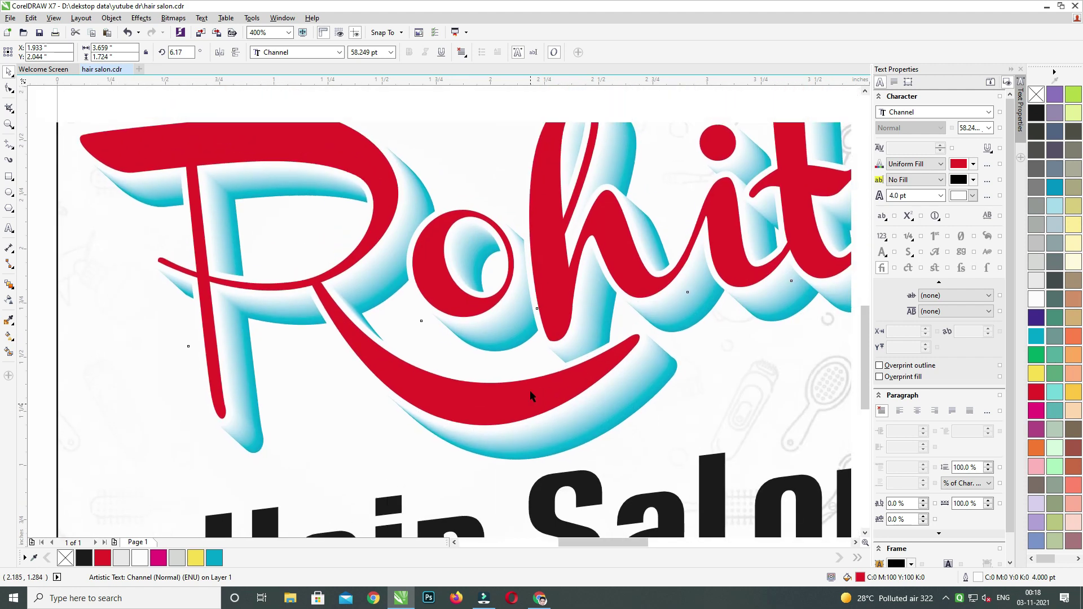
scroll(535, 323, "down", 1)
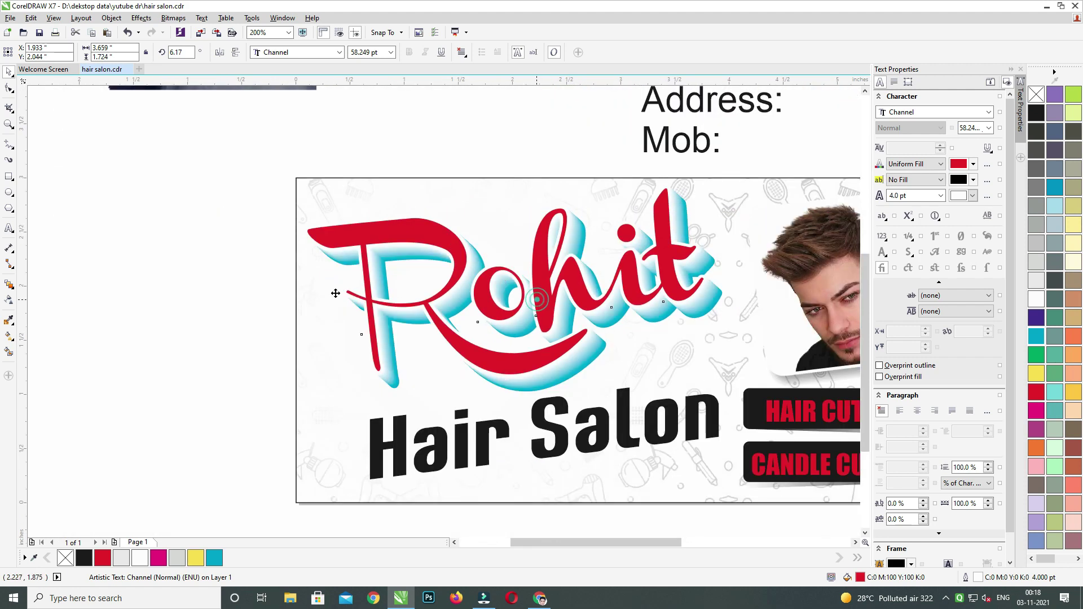
left_click_drag(536, 300, 227, 283)
right_click(227, 283)
left_click_drag(322, 265, 462, 280)
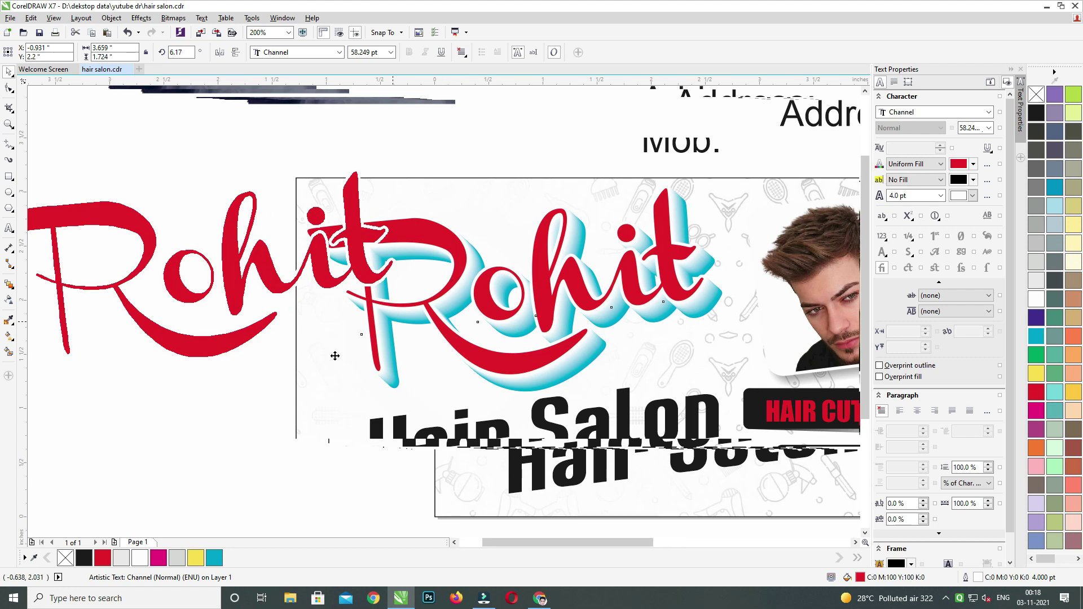
Remove the outline from the red copy and convert it to a 300 dpi RGB bitmap with a transparent background.
left_click(308, 366)
left_click(505, 151)
left_click(496, 186)
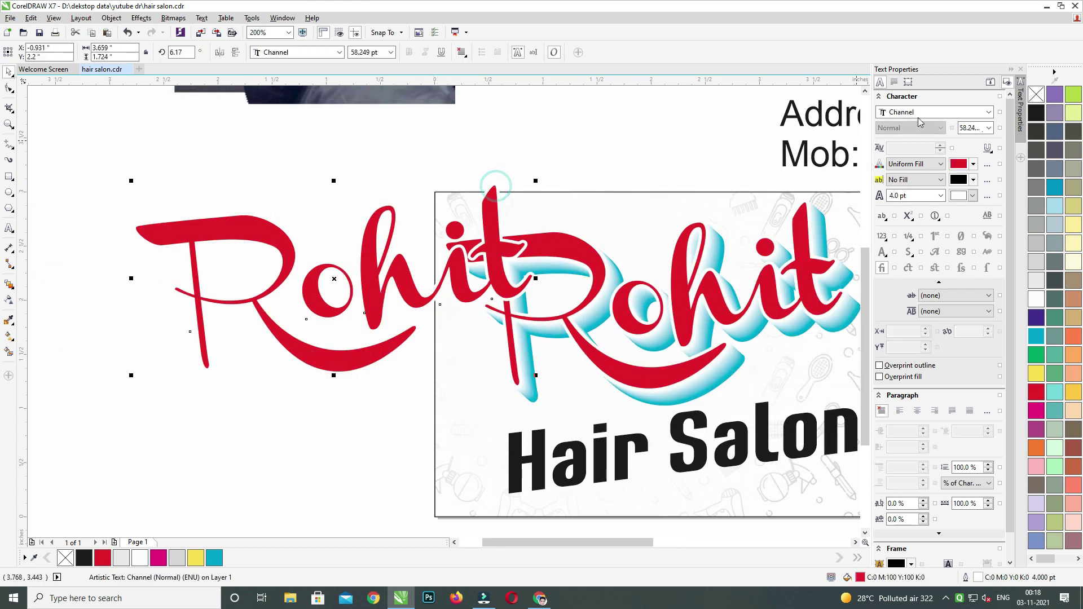
right_click(1036, 97)
left_click(174, 17)
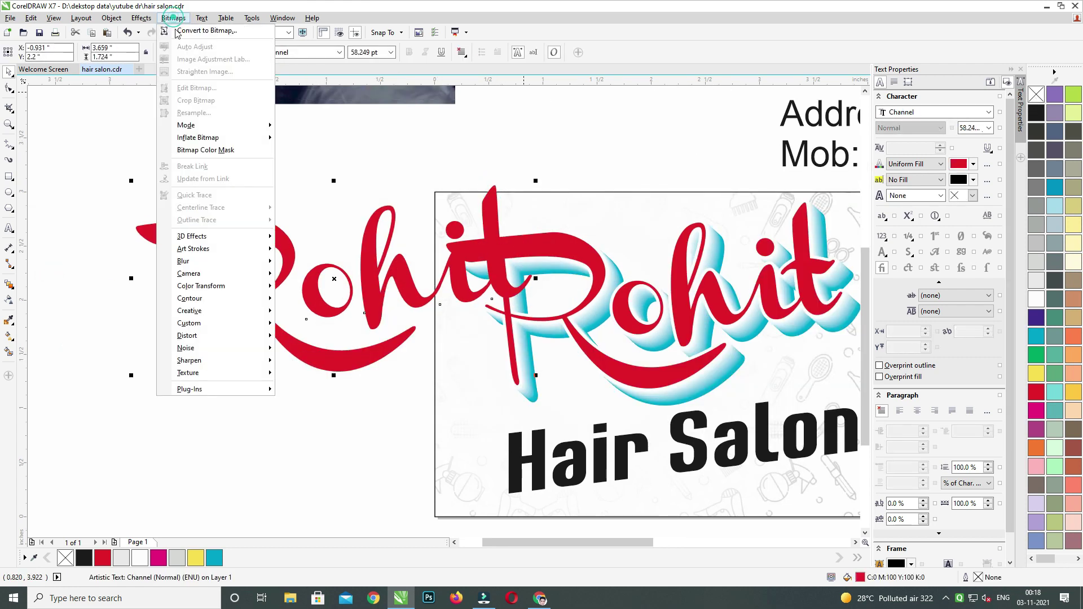
left_click(189, 31)
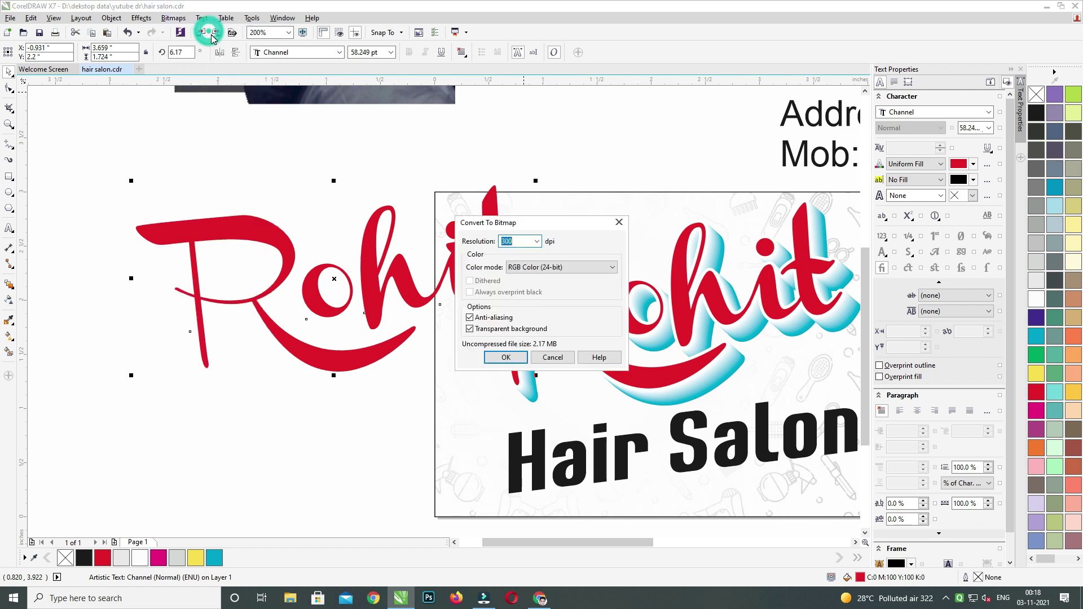
left_click(504, 357)
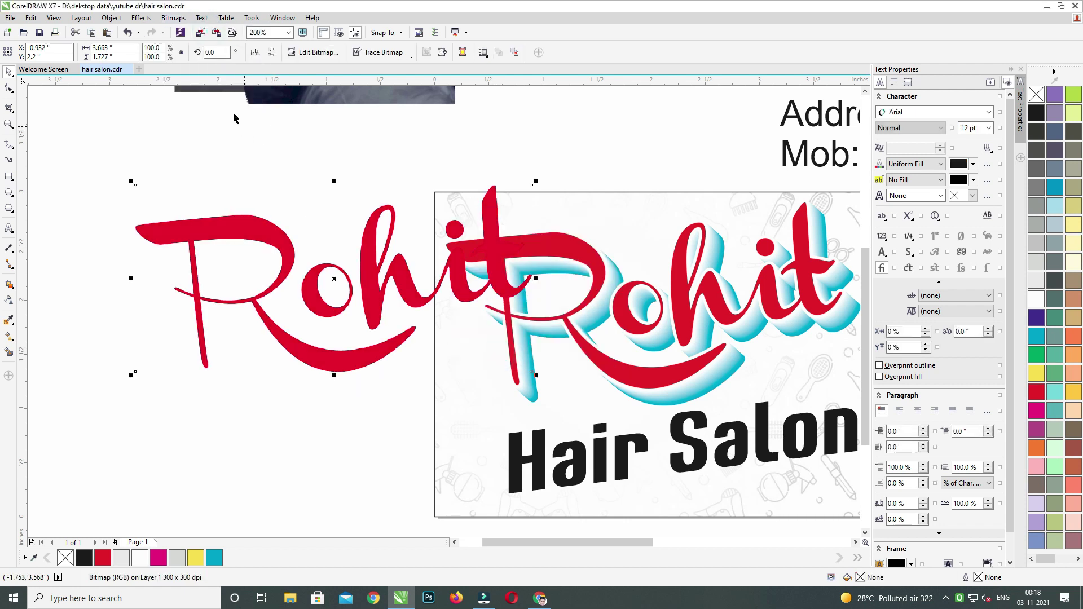
Apply the Plastic texture effect to the red bitmap copy with highlight 90, depth 22, smoothness 45 and light direction 305.
left_click(181, 21)
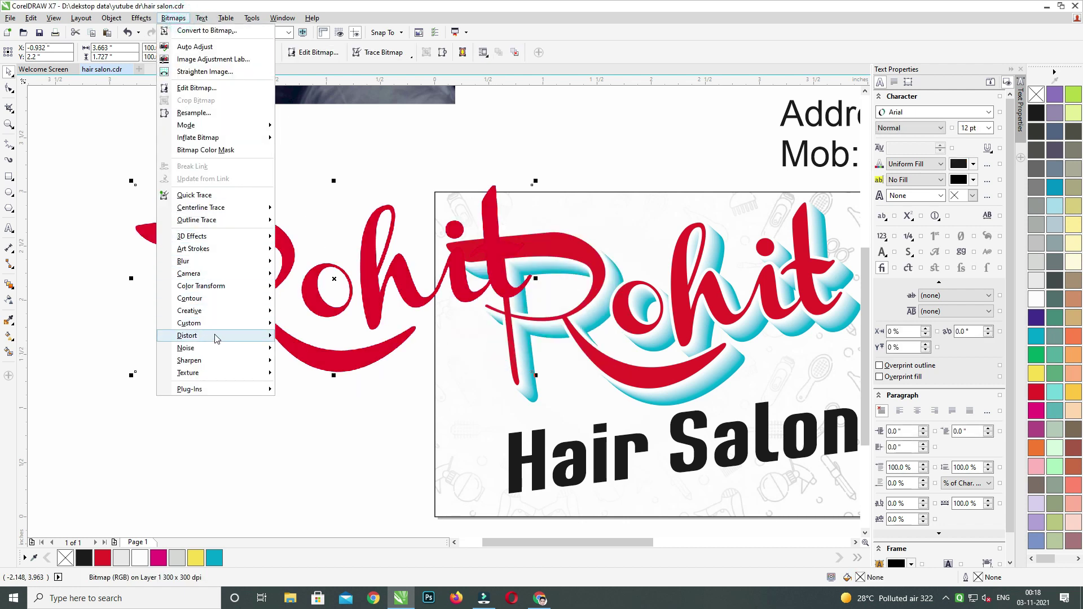
left_click(221, 372)
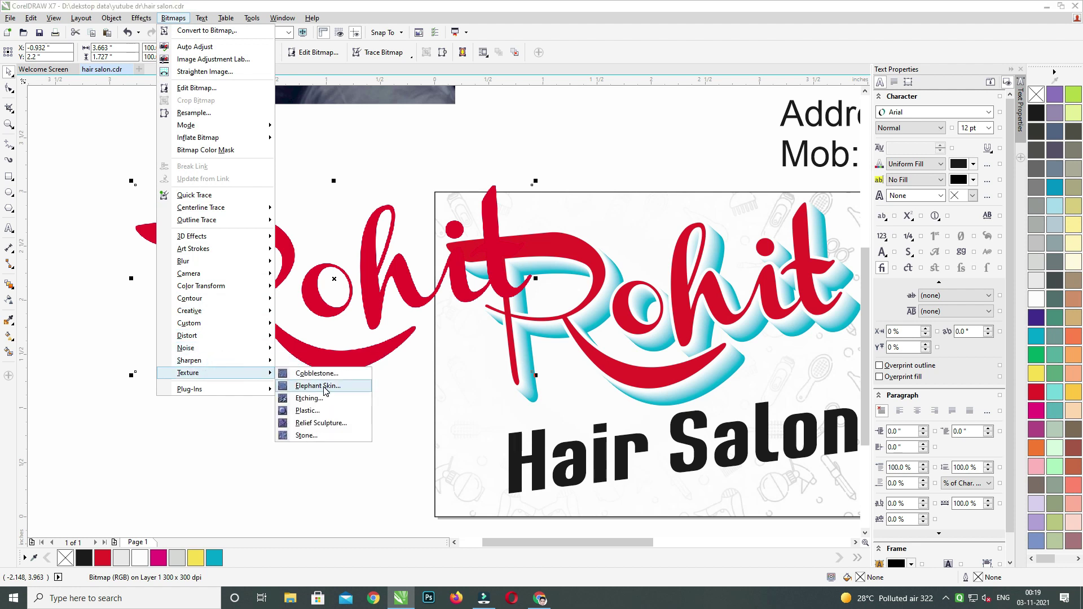
left_click(307, 411)
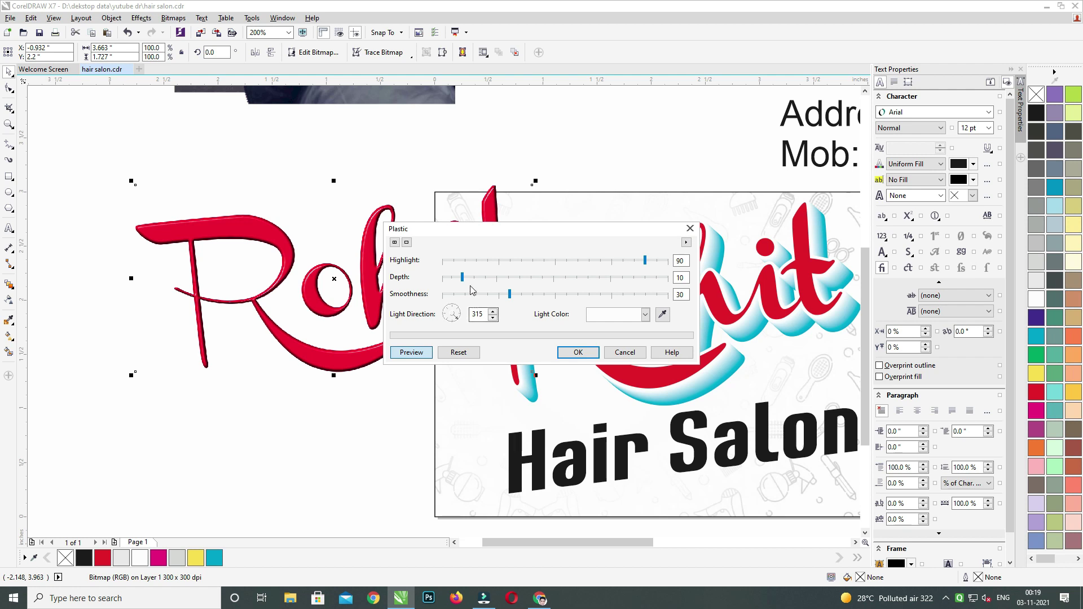
left_click(530, 294)
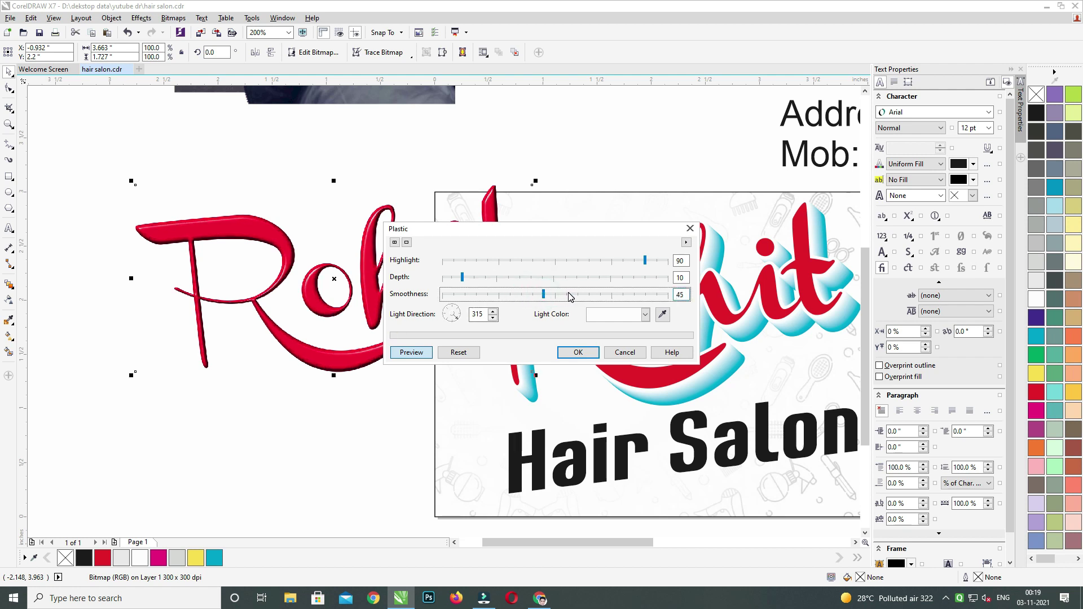
left_click(637, 261)
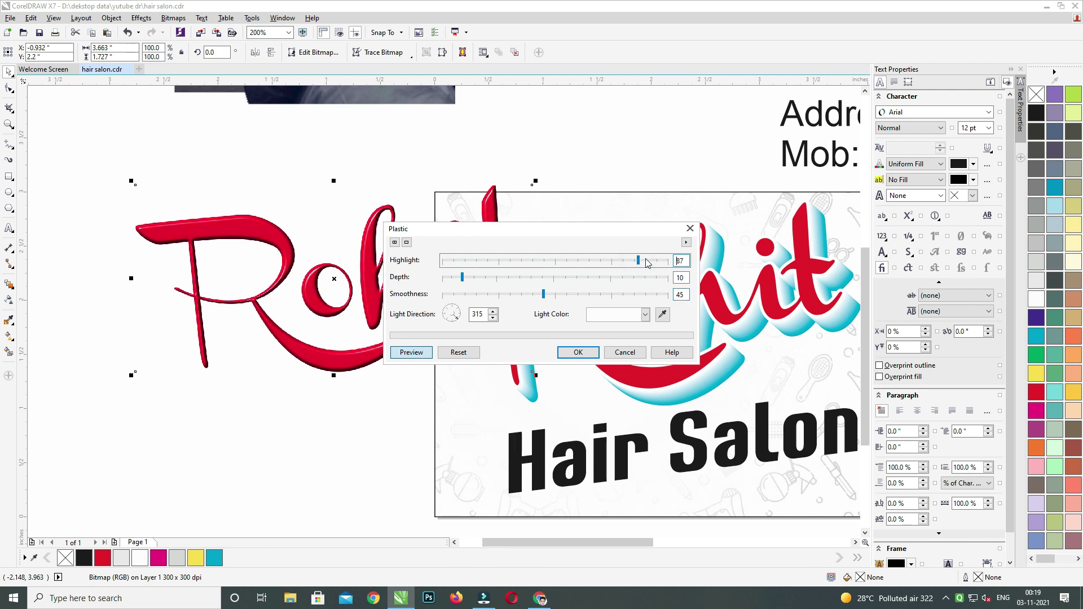
left_click(493, 318)
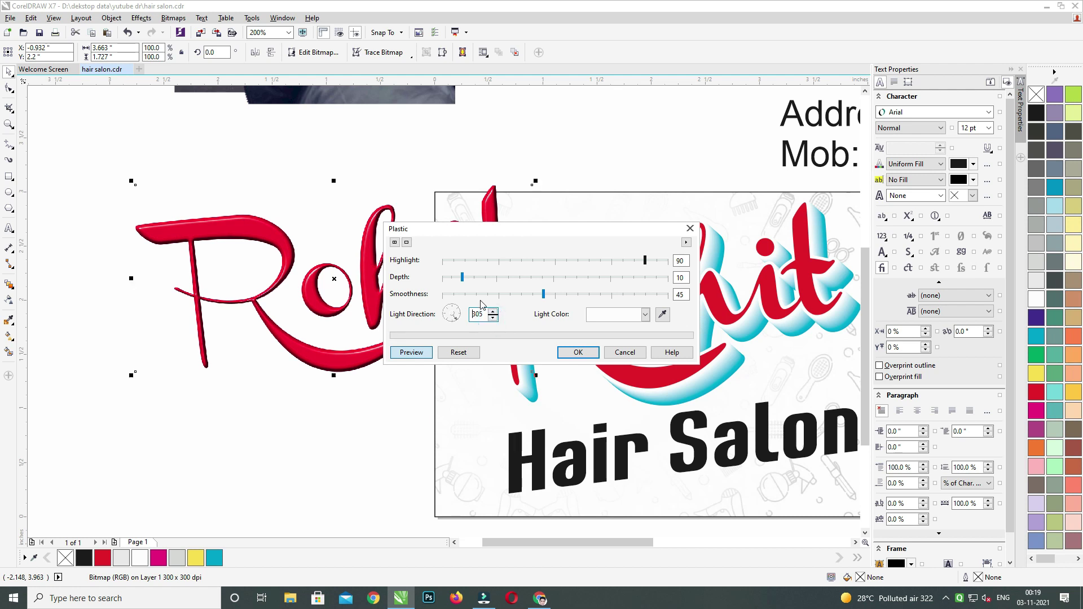
left_click(473, 279)
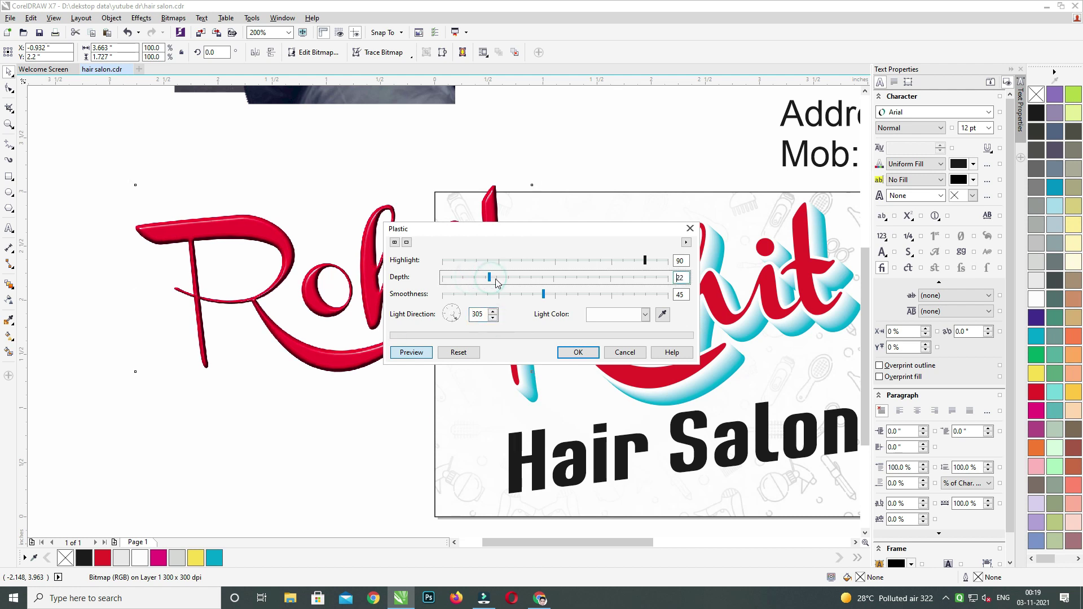
left_click(575, 354)
Centre the textured bitmap horizontally and vertically on the front red script word.
left_click(573, 257, "shift")
key("c")
key("e")
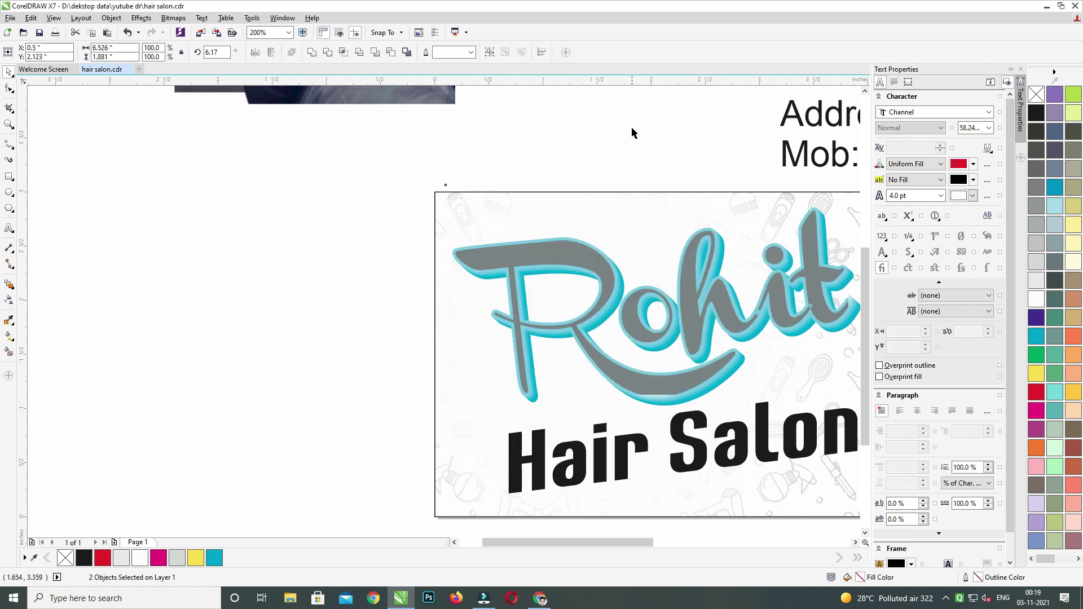
left_click(631, 126)
left_click(555, 255)
left_click_drag(555, 255, 424, 271)
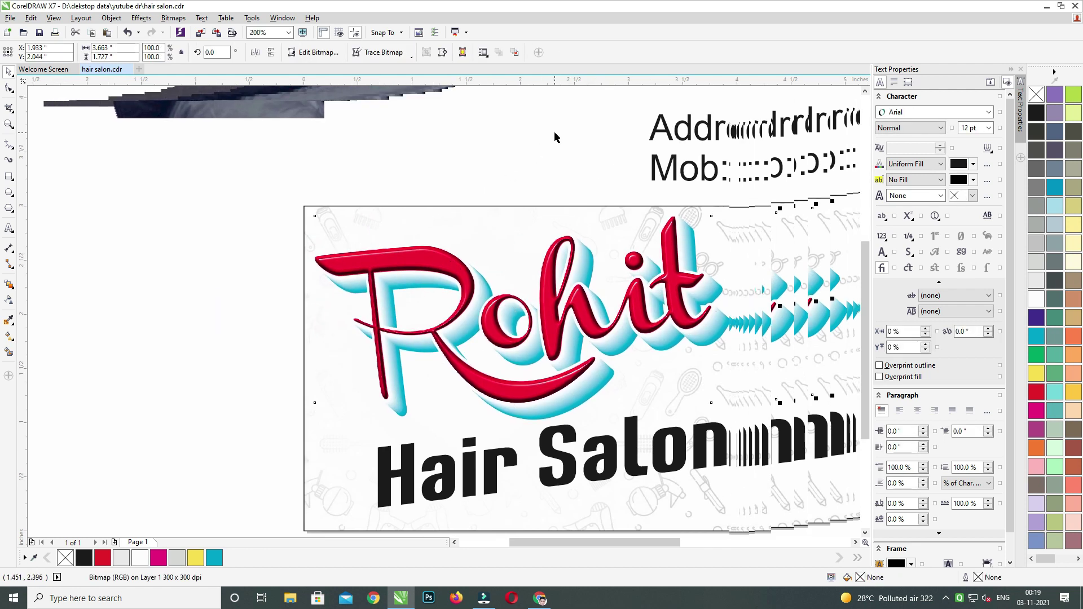
left_click(554, 136)
scroll(627, 308, "down", 1)
scroll(624, 308, "up", 1)
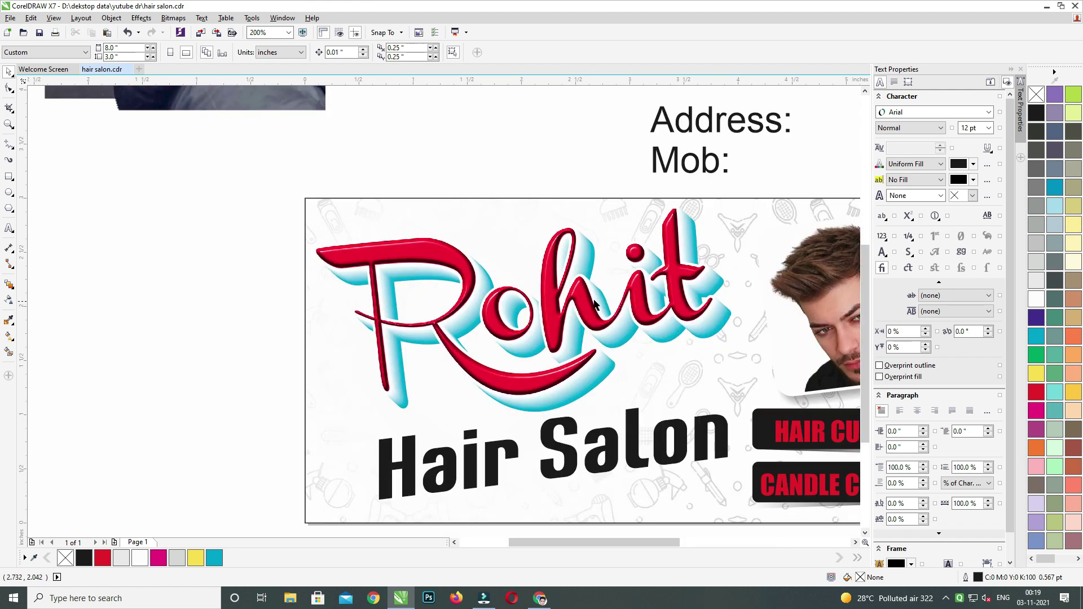
Cut the textured bitmap from over the script word and draw an ellipse about 0.12 × 0.1 in beside the banner.
left_click(583, 301)
key("Delete")
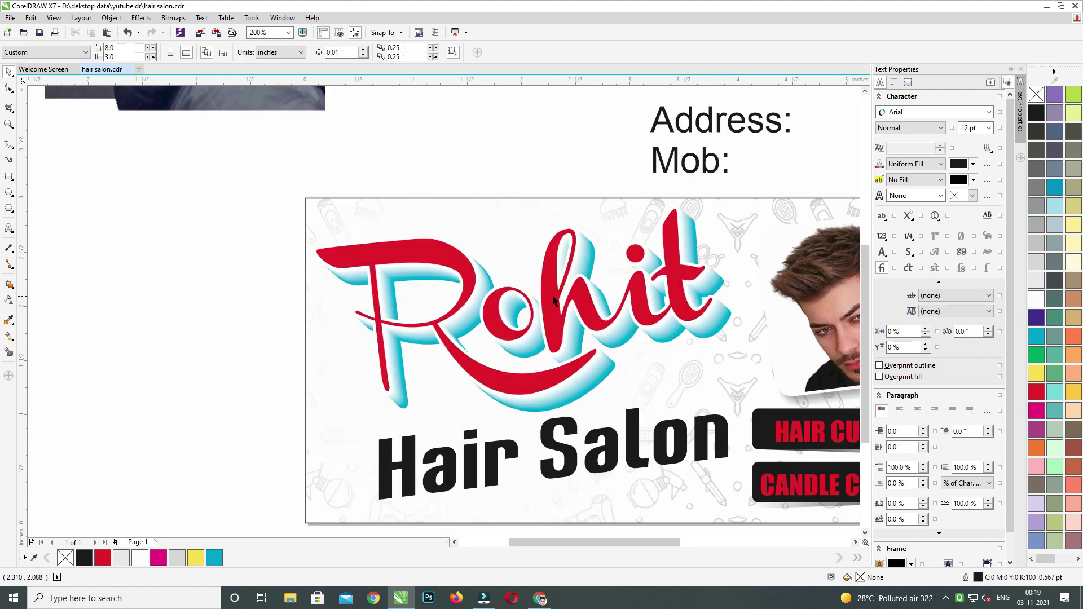
left_click(10, 193)
left_click_drag(67, 198, 79, 209)
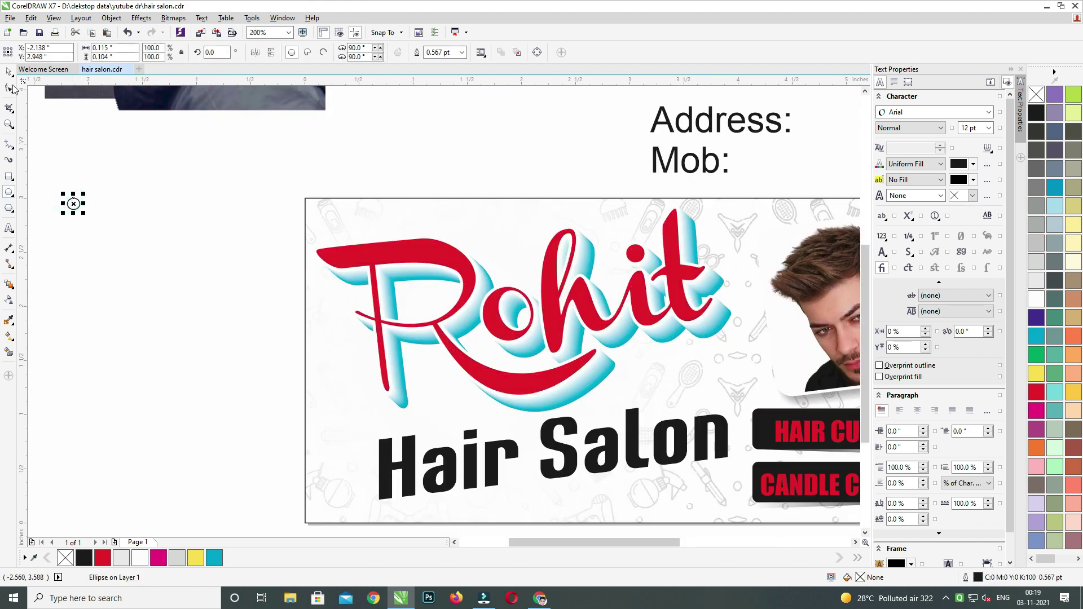
left_click(119, 160)
Try to PowerClip the small ellipse inside the front red script word.
right_click(78, 205)
left_click(100, 209)
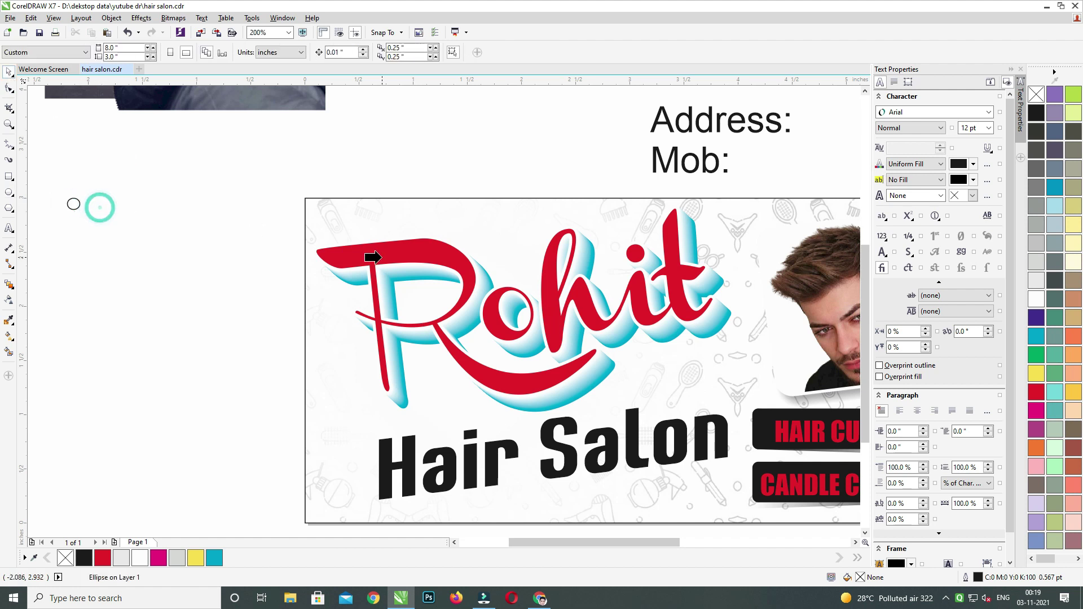
left_click(383, 258)
left_click(400, 253)
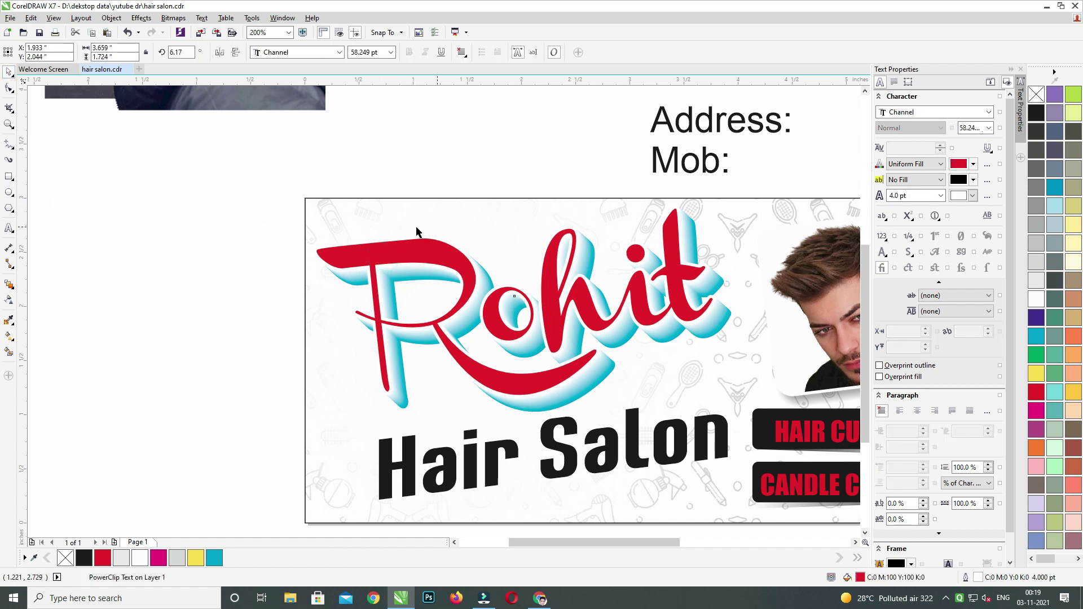
key("ctrl+z")
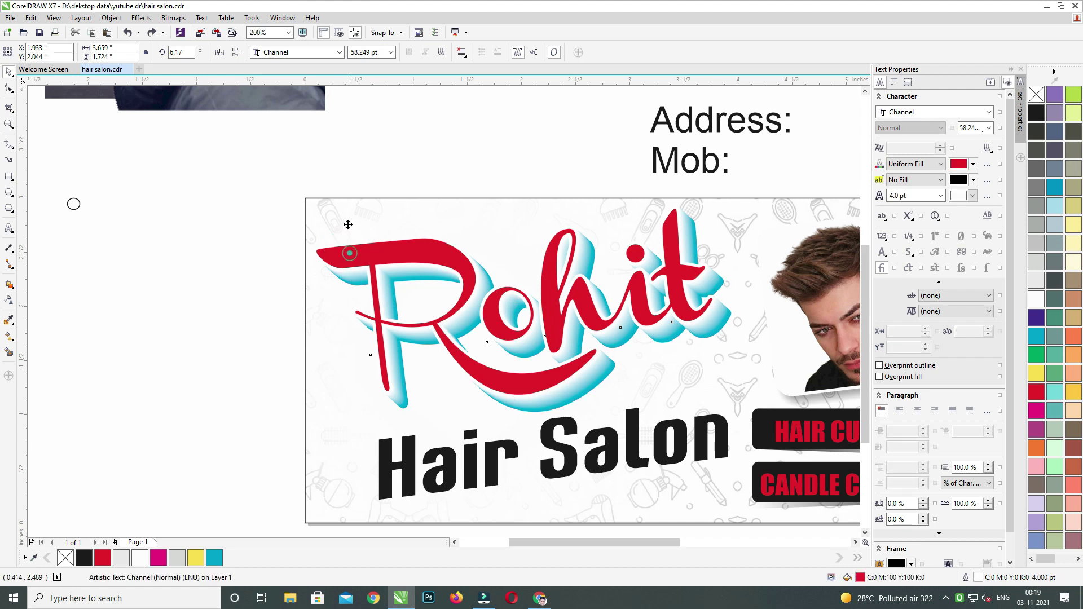
left_click_drag(350, 253, 348, 223)
key("ctrl+z")
PowerClip the small ellipse into the front red script word as its contents.
left_click(73, 209)
right_click(73, 209)
left_click(113, 220)
left_click(348, 252)
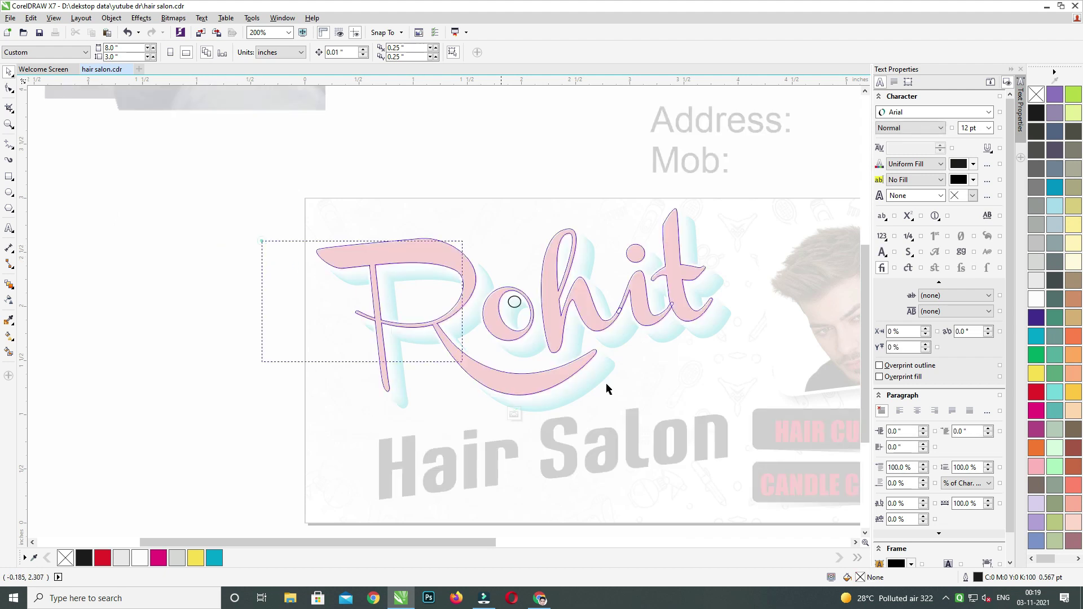
Edit the script word's PowerClip contents, moving the ellipse outside the letters and pasting in the textured bitmap.
left_click(522, 314, "ctrl")
left_click_drag(201, 312, 183, 313)
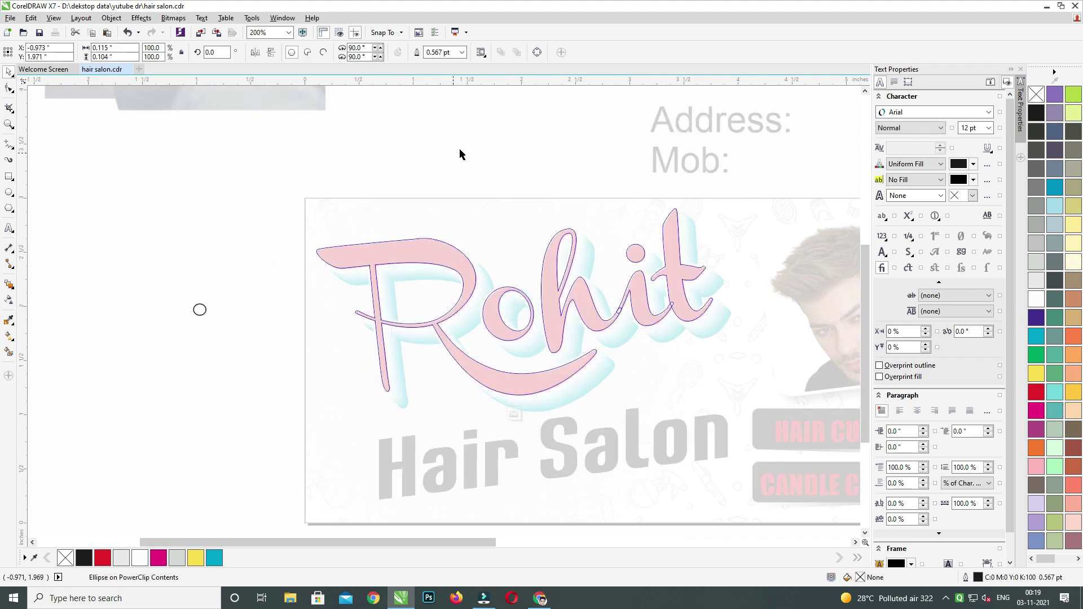
left_click(479, 135, "ctrl")
left_click(481, 136, "ctrl")
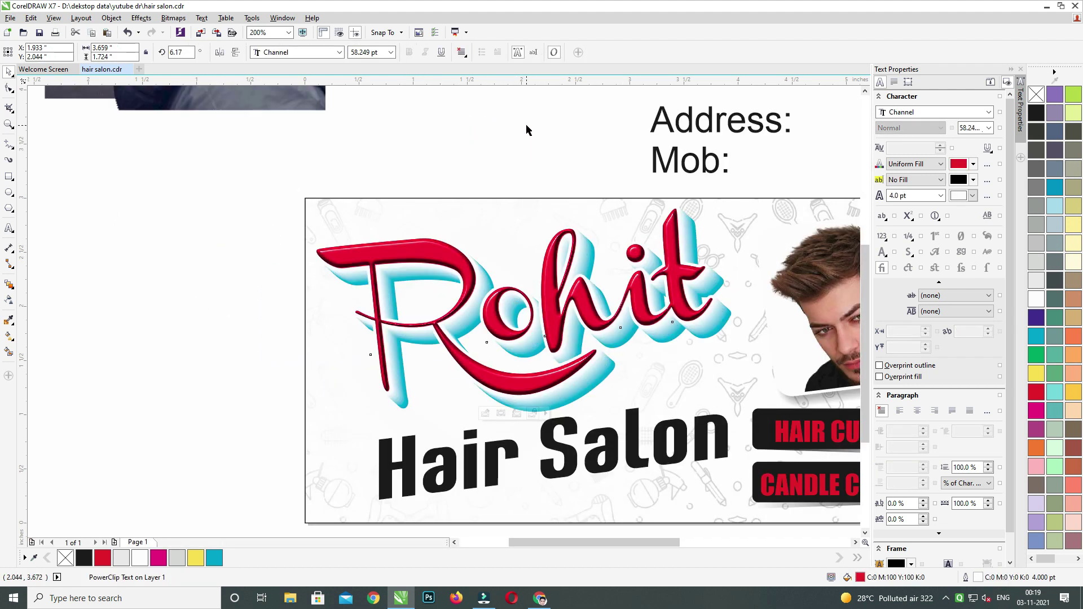
left_click(527, 126)
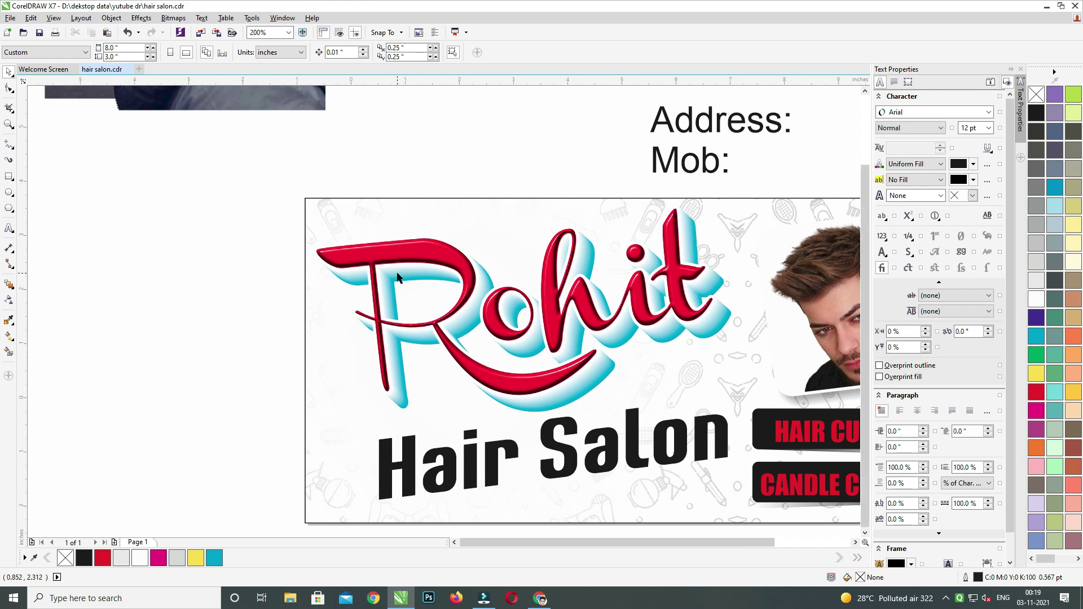
Group the three objects that make up the blended script word.
scroll(400, 279, "down", 1)
left_click_drag(329, 231, 619, 366)
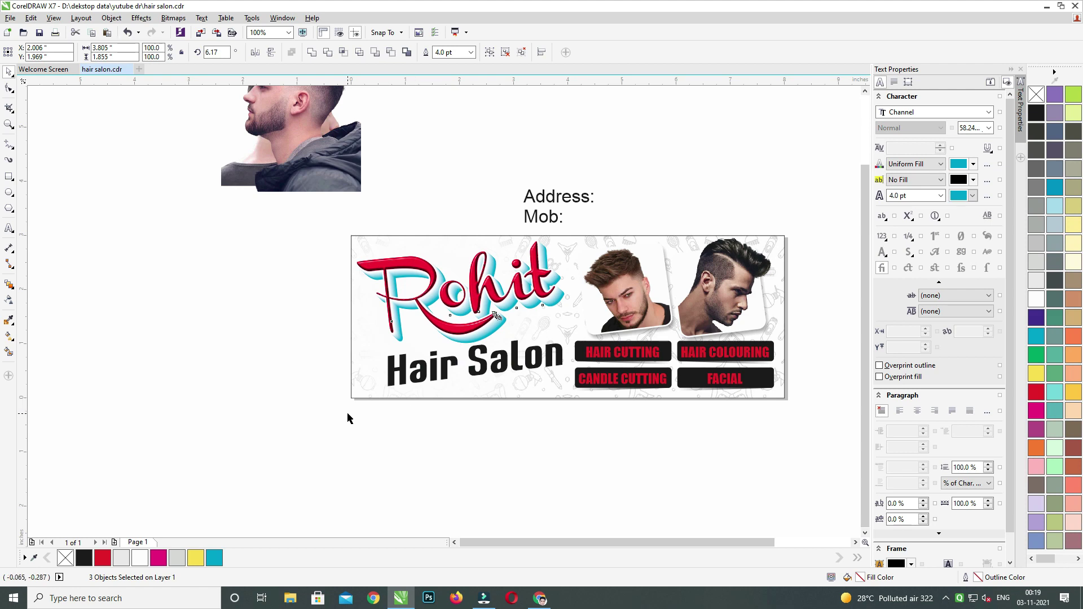
left_click_drag(341, 418, 817, 222)
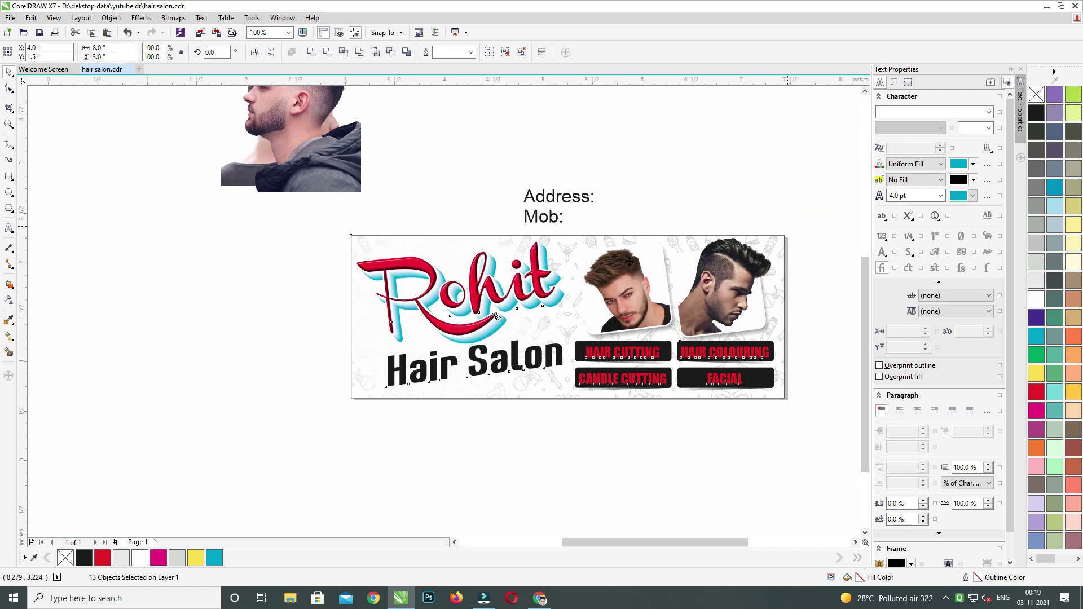
scroll(496, 316, "up", 3)
left_click_drag(163, 135, 617, 378)
key("ctrl+g")
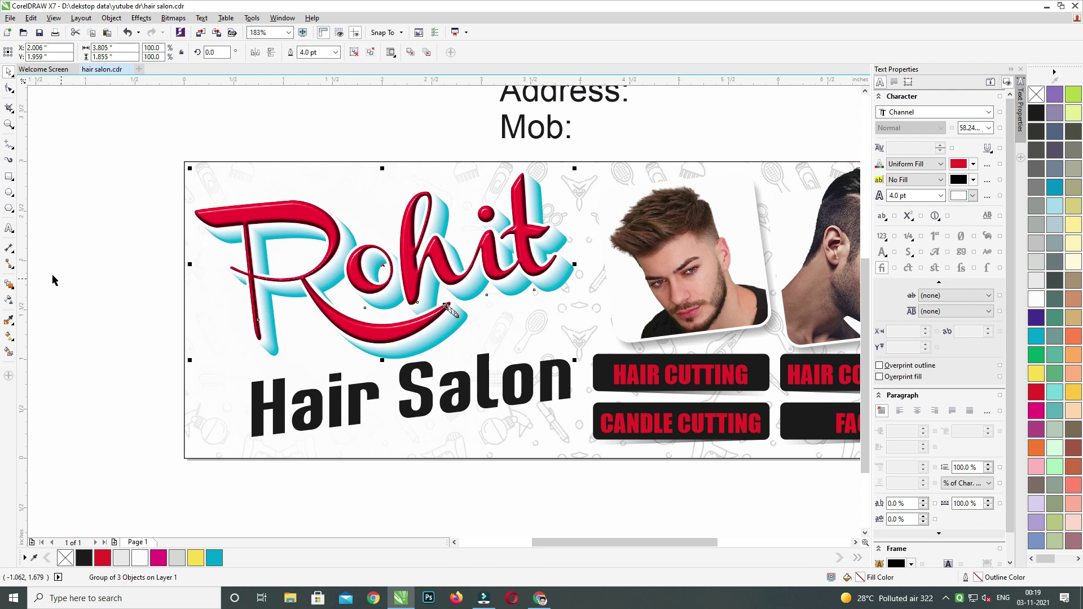
Add a black drop shadow to the grouped script word with opacity 45, feather 5 and an offset of about 0.09, -0.065 in.
left_click(14, 293)
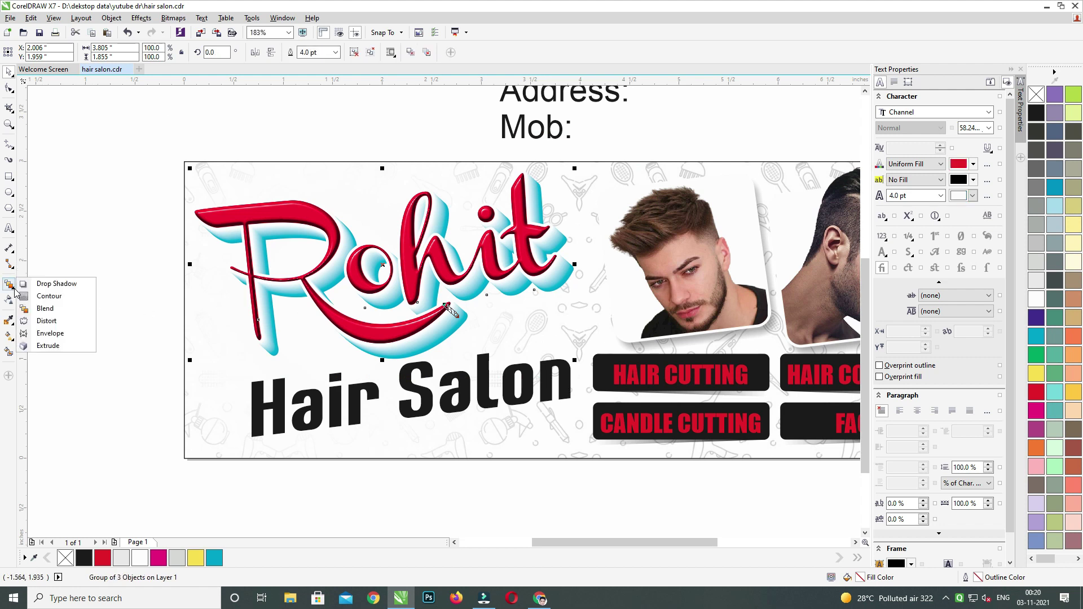
left_click(42, 283)
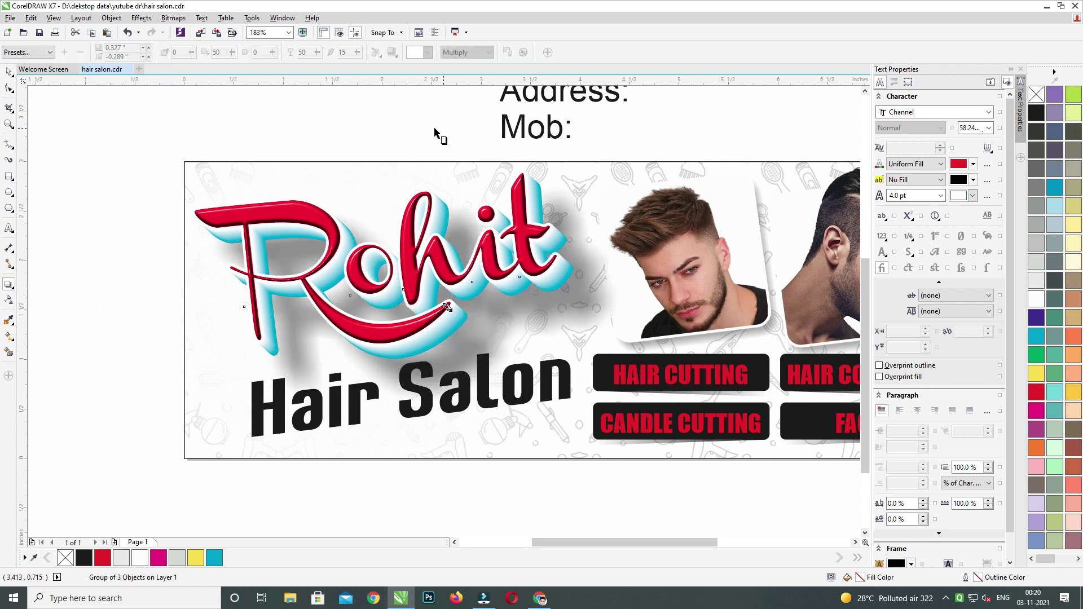
type("4")
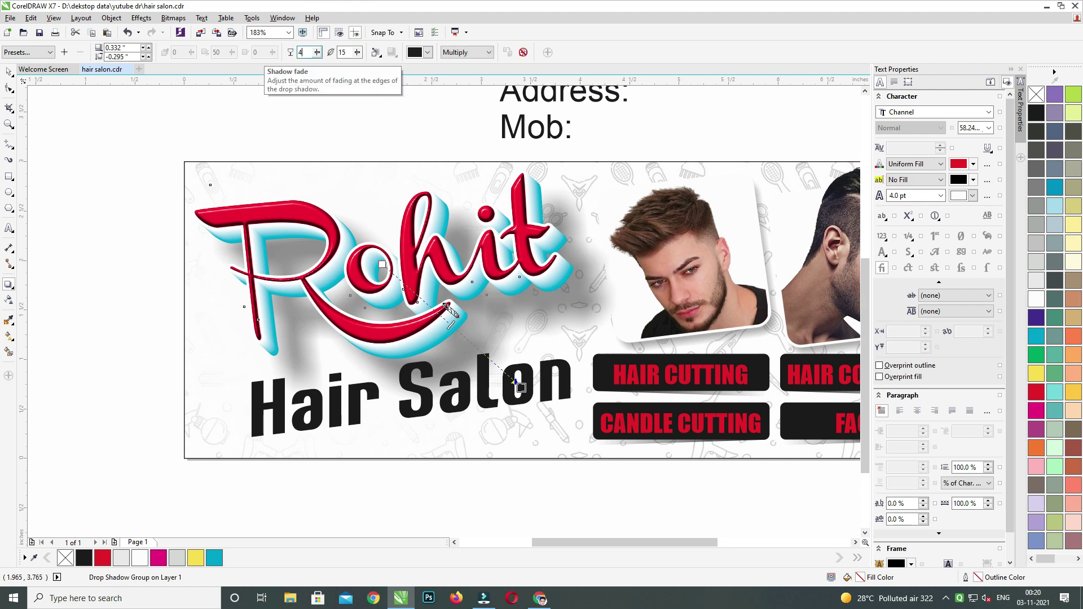
type("5")
key("Return")
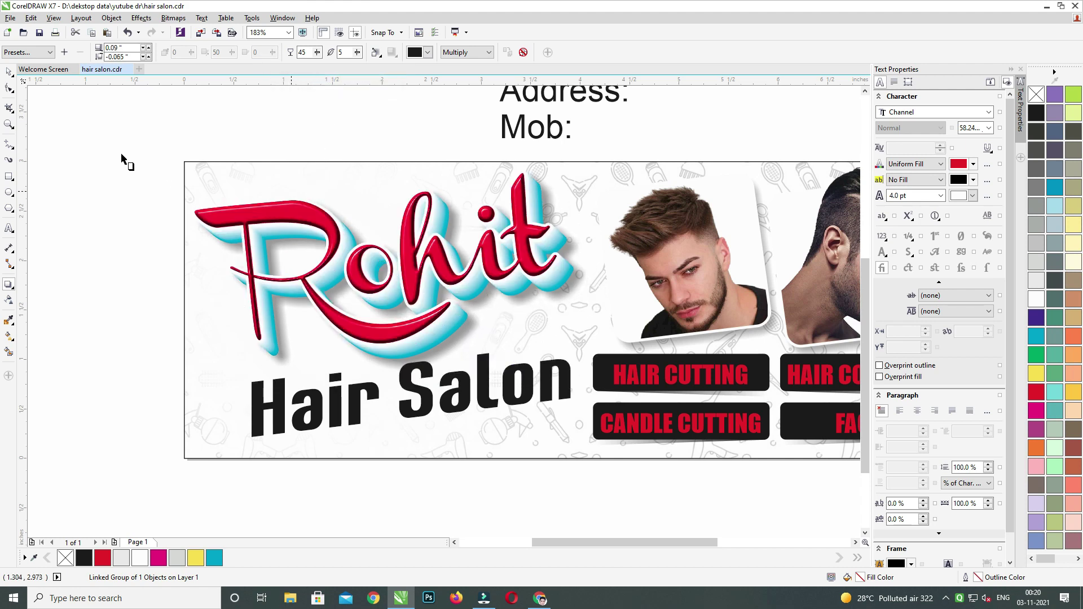
left_click(9, 73)
Nudge the Hair Salon line left and slightly down to X 2.187 in, Y 0.605 in.
left_click_drag(148, 355, 637, 498)
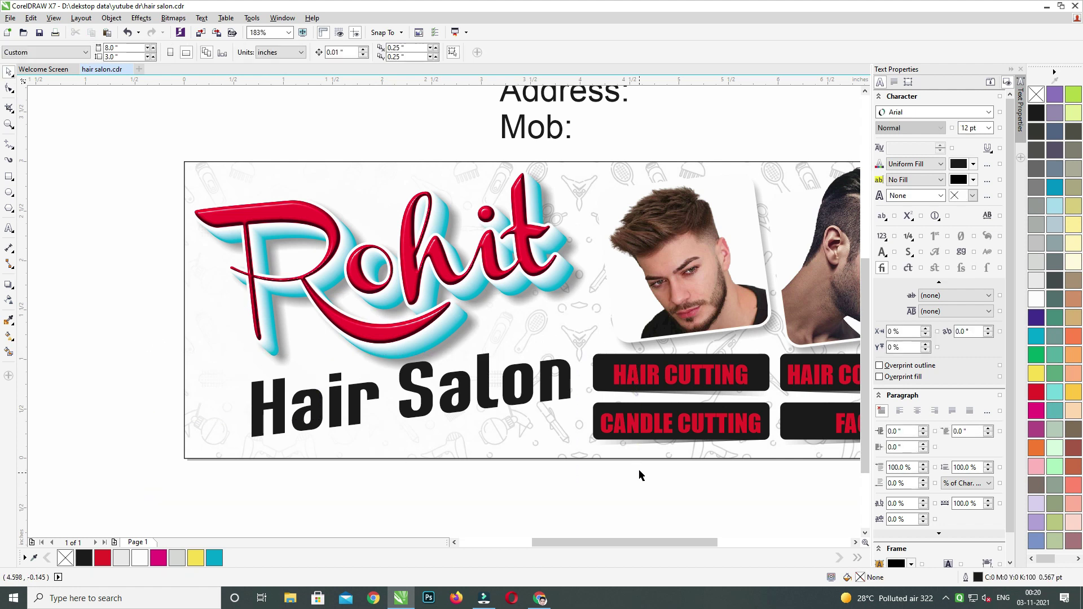
left_click(527, 395)
key("Left")
key("Left")
key("Left")
key("Down")
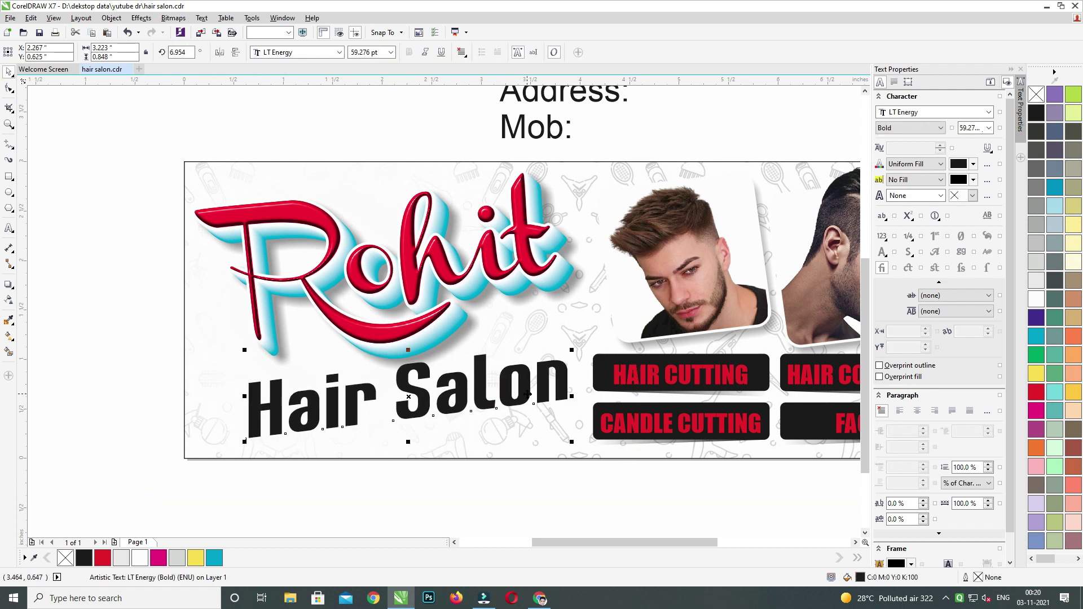
key("Left")
key("Left")
key("Left")
key("Left")
key("Down")
key("Down")
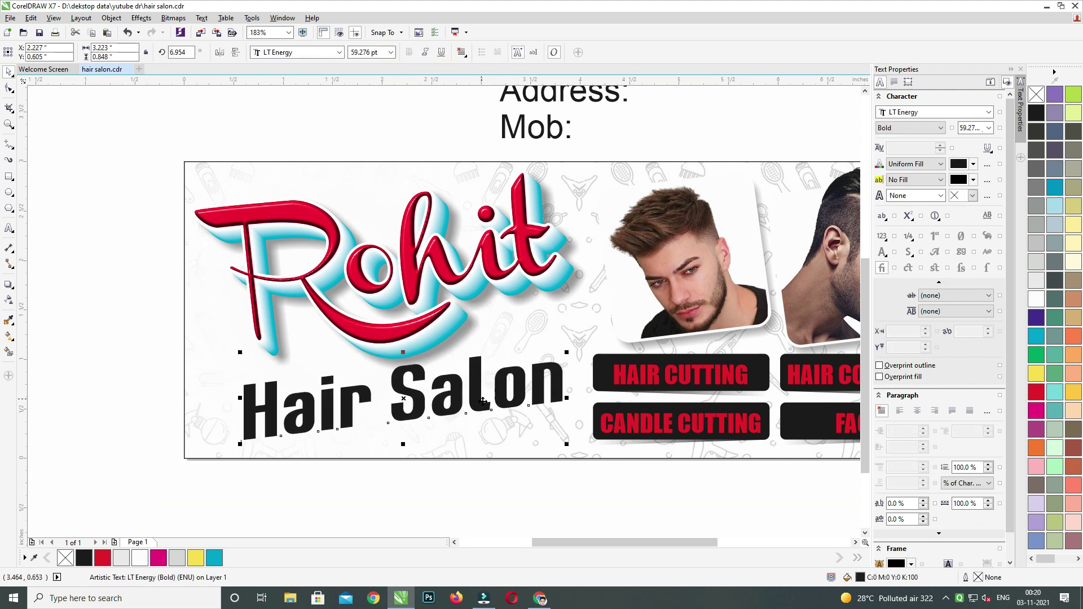
key("Left")
key("Left")
key("Left")
key("Left")
Draw a rectangle about 2.67 × 0.4 in across the Hair Salon line.
scroll(428, 411, "up", 2)
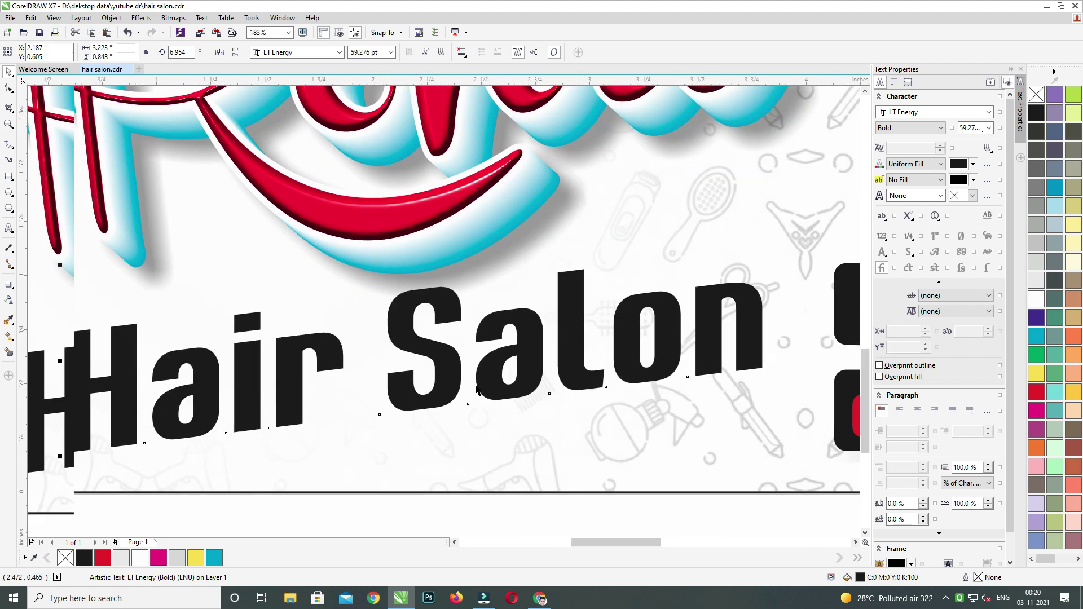
left_click(9, 177)
left_click_drag(94, 321, 580, 412)
left_click_drag(647, 403, 676, 412)
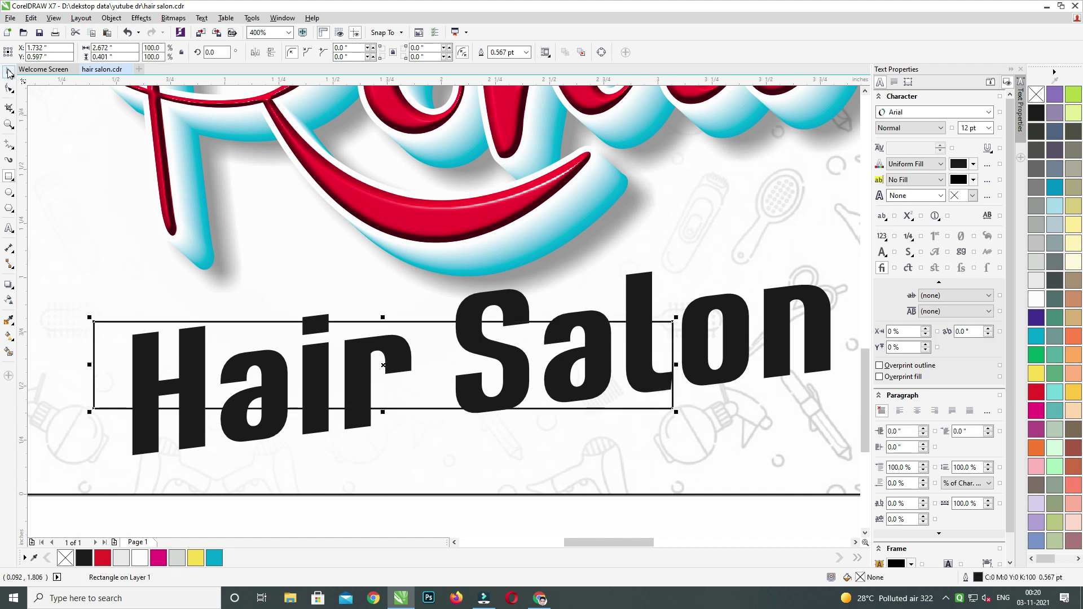
left_click_drag(351, 195, 394, 200)
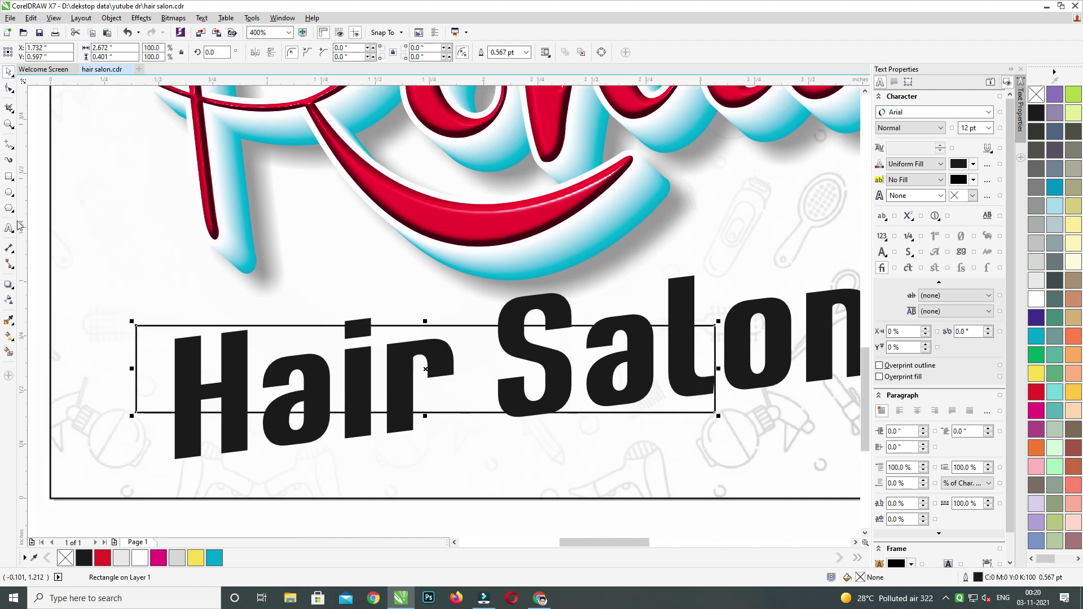
Draw a thin bar about 1.68 × 0.02 in across the top of Salon, with red fill and no outline.
left_click_drag(415, 306, 780, 308)
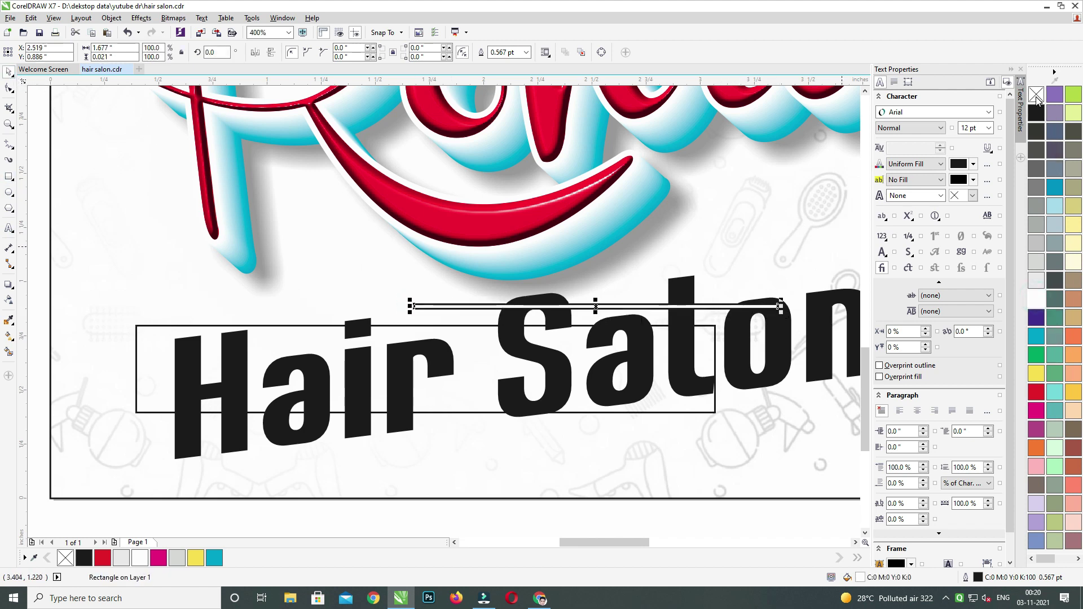
right_click(1037, 98)
left_click(1035, 396)
Fade the thin red bar out towards its right end with a linear transparency.
left_click_drag(542, 337, 799, 278)
key("Down")
key("Down")
left_click(8, 300)
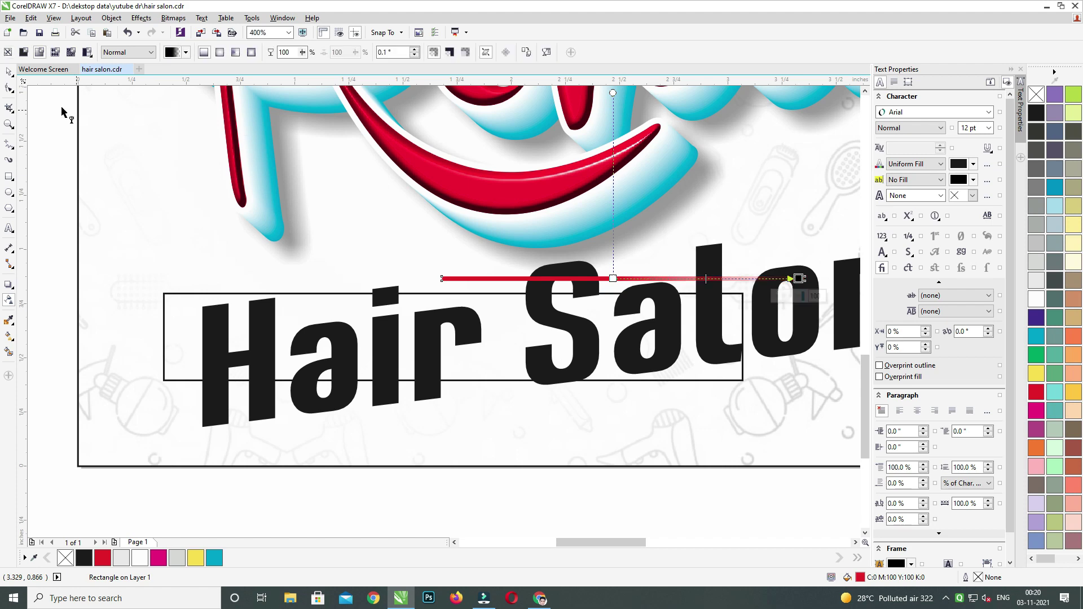
Place a copy of the faded red bar just above it and shorten the copy to about 1.26 in.
left_click(8, 74)
left_click_drag(625, 279, 643, 265)
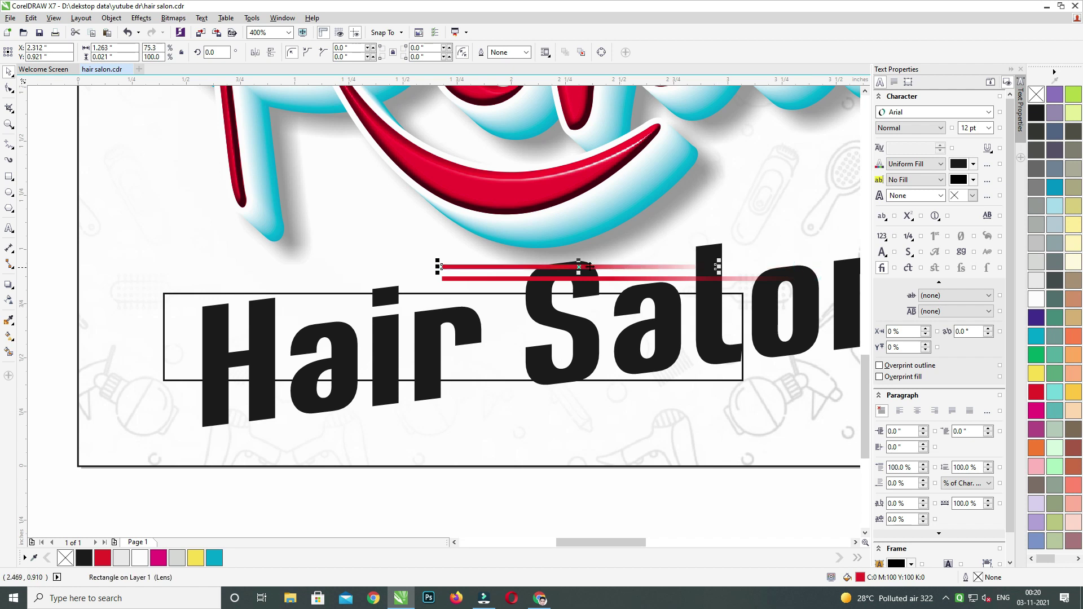
Place a grouped copy of the two faded red bars below the Hair Salon line and mirror it horizontally.
left_click(574, 278, "shift")
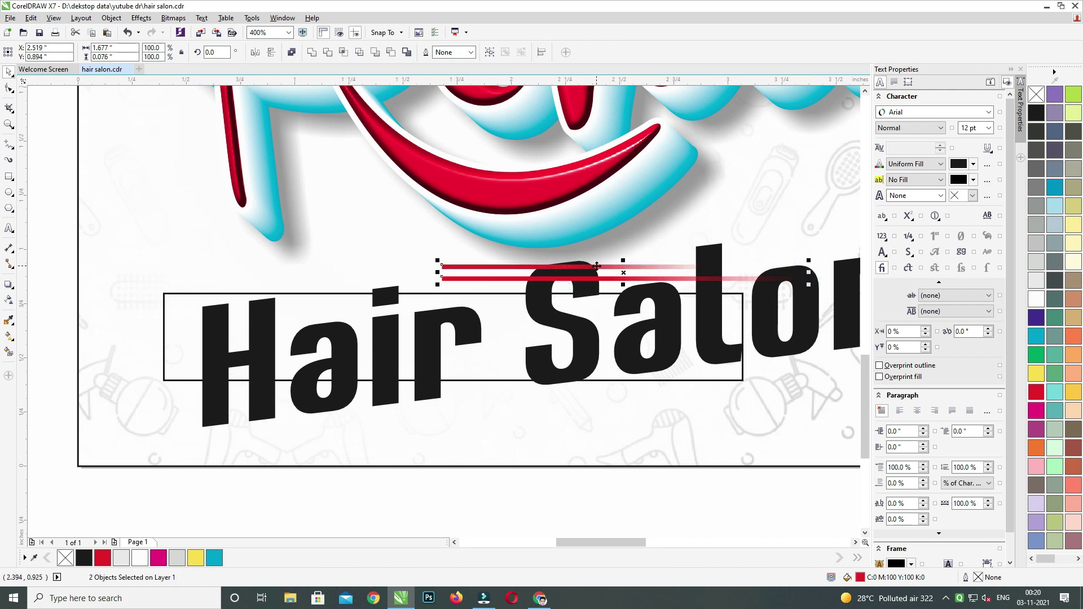
key("Down")
key("Down")
key("Down")
left_click_drag(606, 281, 657, 387)
key("ctrl+g")
left_click(255, 52)
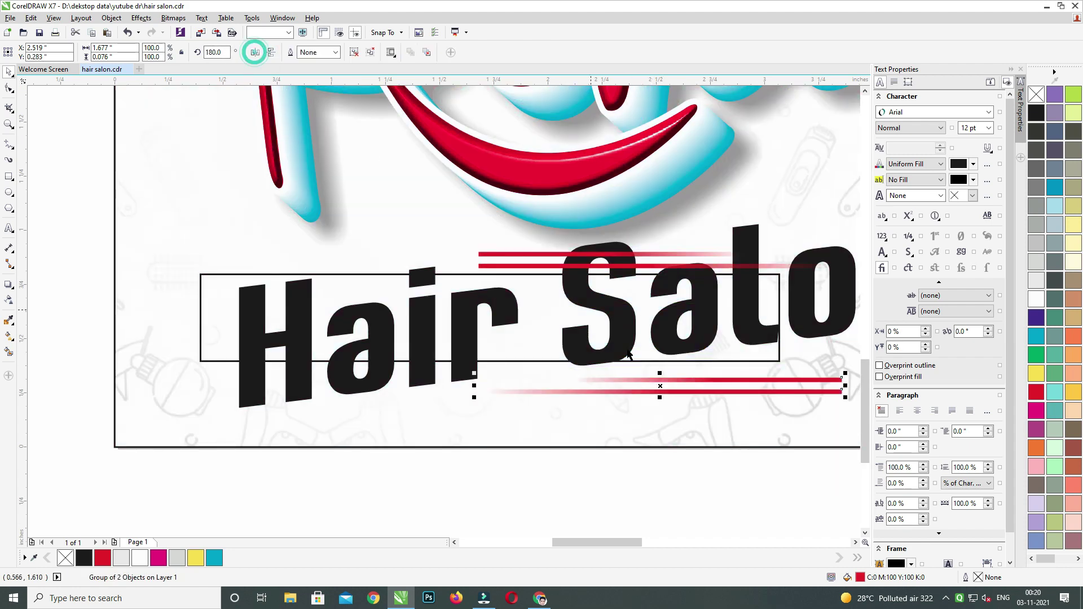
Left-align the lower bar pair with the rectangle and shift the pair further left under Hair.
left_click(659, 362, "shift")
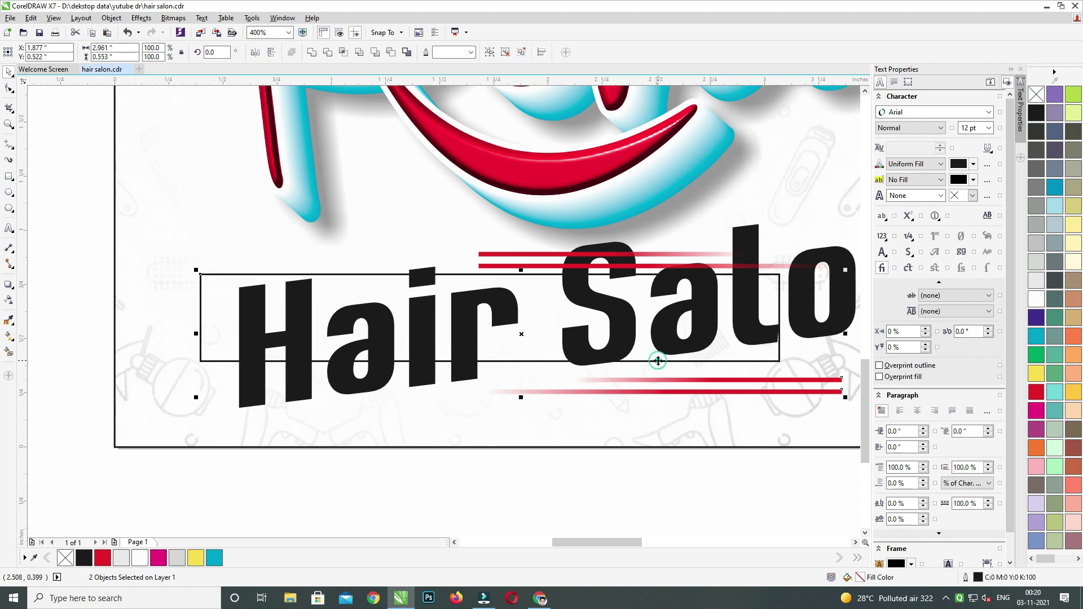
key("l")
left_click(558, 475)
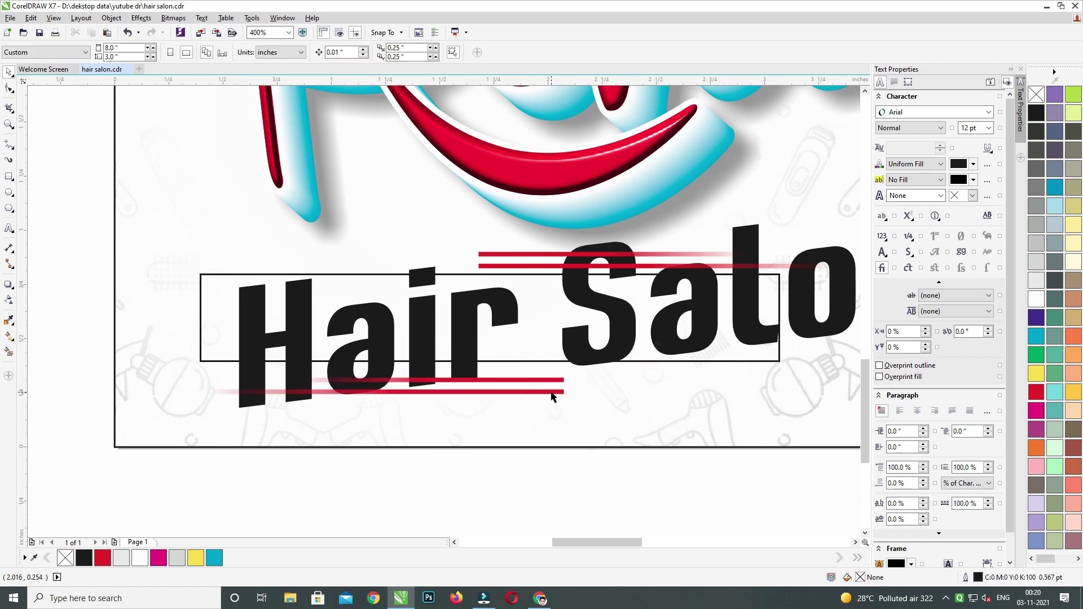
left_click_drag(551, 394, 444, 386)
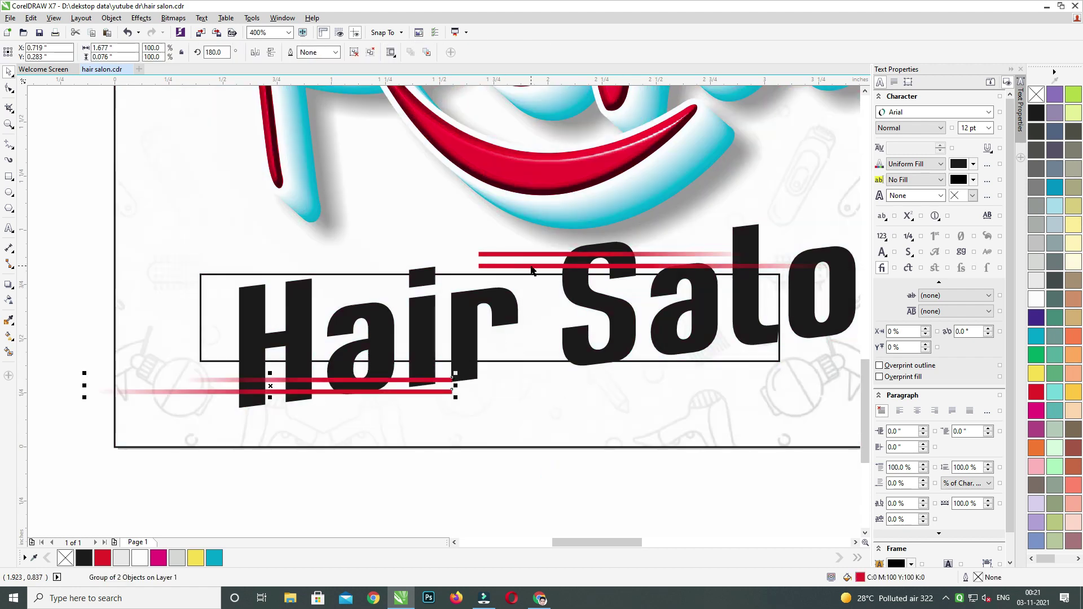
Shift the upper bar pair right towards Salon and centre both bar pairs together on the rectangle.
left_click_drag(532, 270, 504, 316)
left_click(426, 383, "shift")
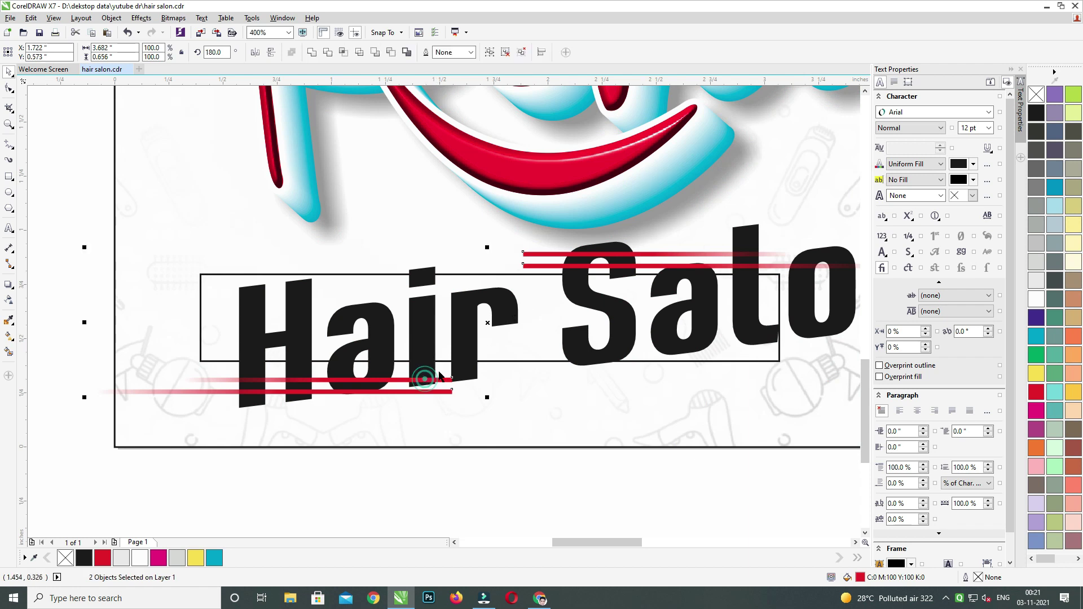
key("Up")
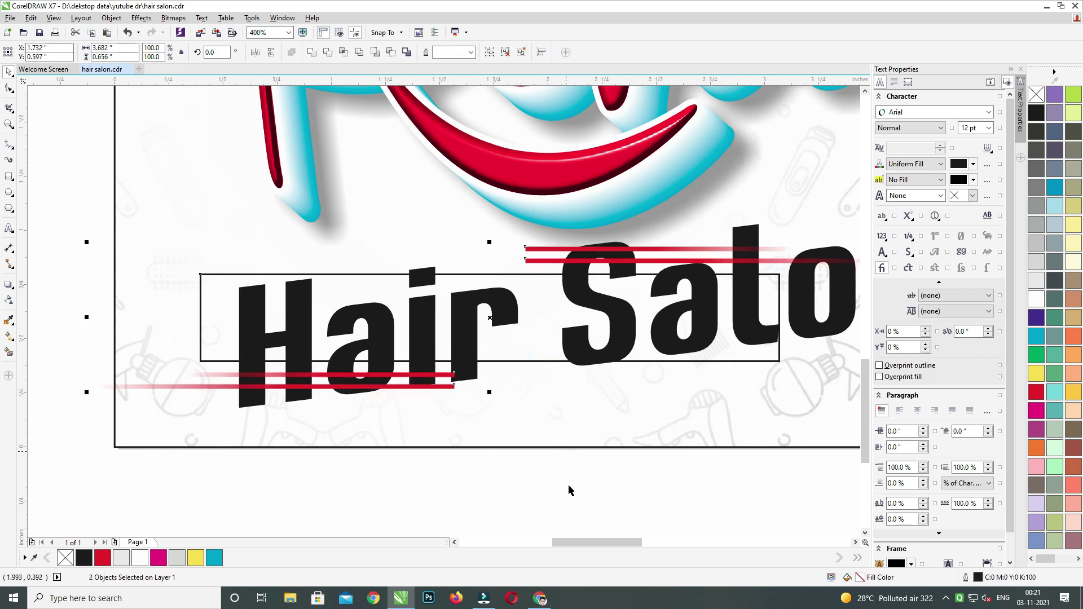
Fill the rectangle across Hair Salon with red, remove its outline and widen it to about 2.94 in.
left_click(514, 361)
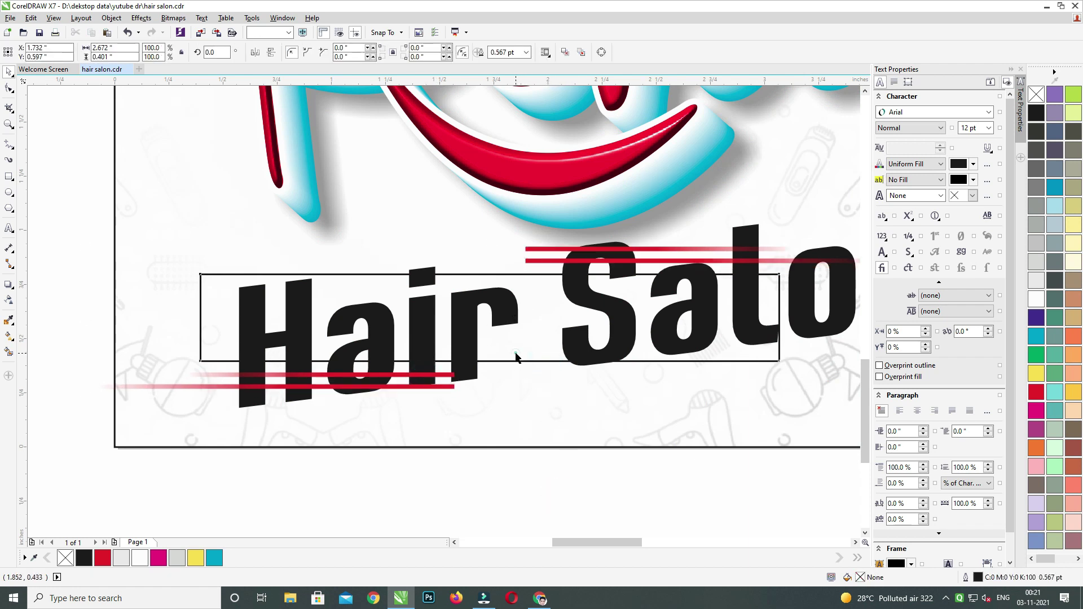
right_click(1035, 97)
left_click(1037, 392)
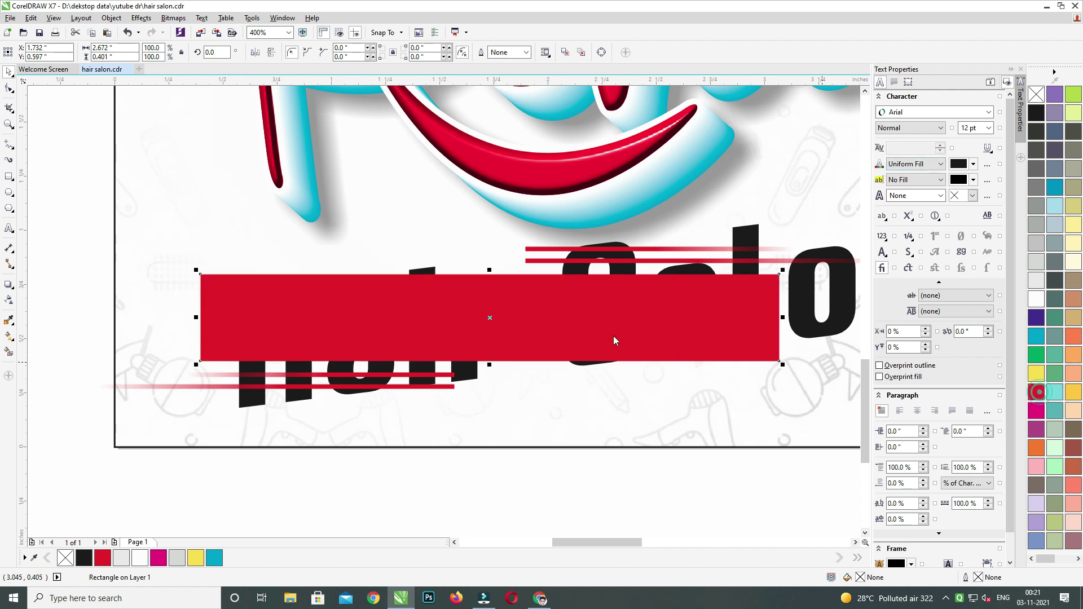
scroll(598, 330, "down", 3)
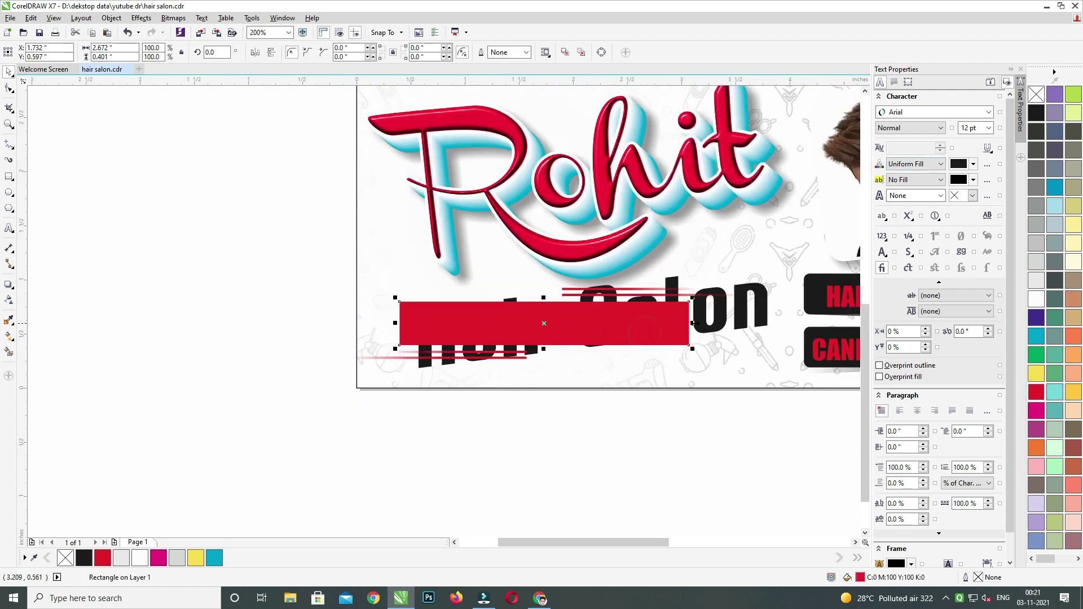
left_click_drag(693, 324, 708, 324)
left_click(630, 388)
left_click(613, 333)
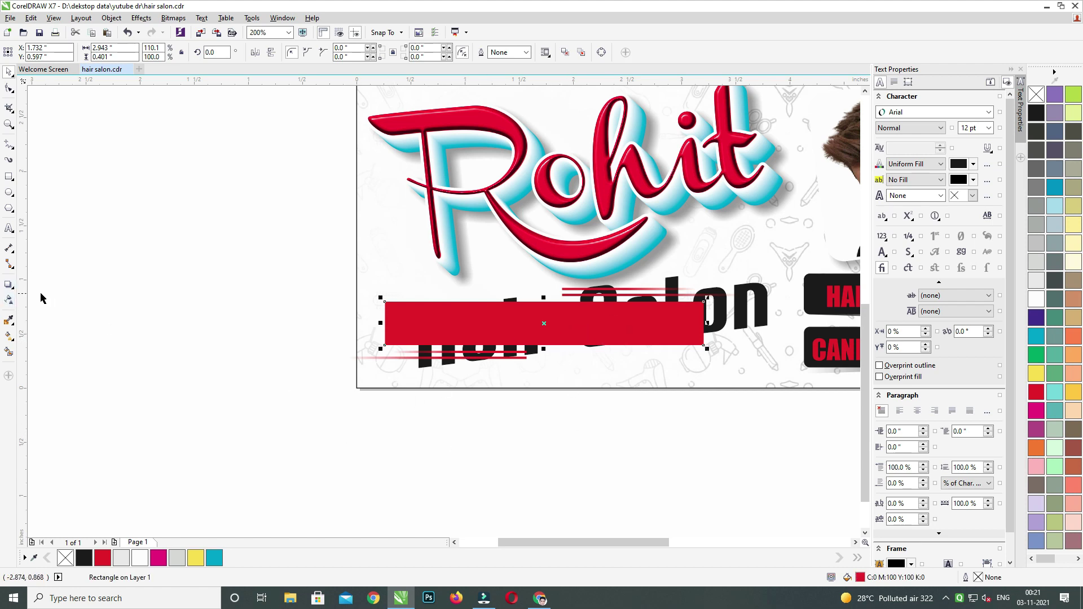
Fade the red rectangle out towards its right end with a linear transparency.
left_click(10, 301)
scroll(573, 312, "up", 1)
left_click_drag(557, 330, 777, 331)
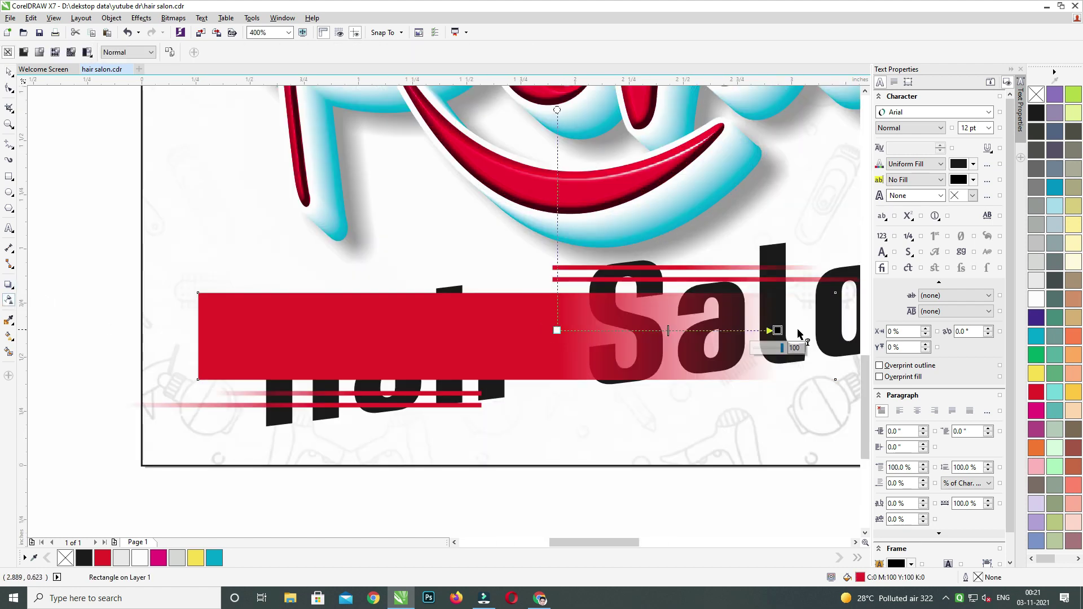
scroll(789, 332, "down", 1)
left_click(11, 72)
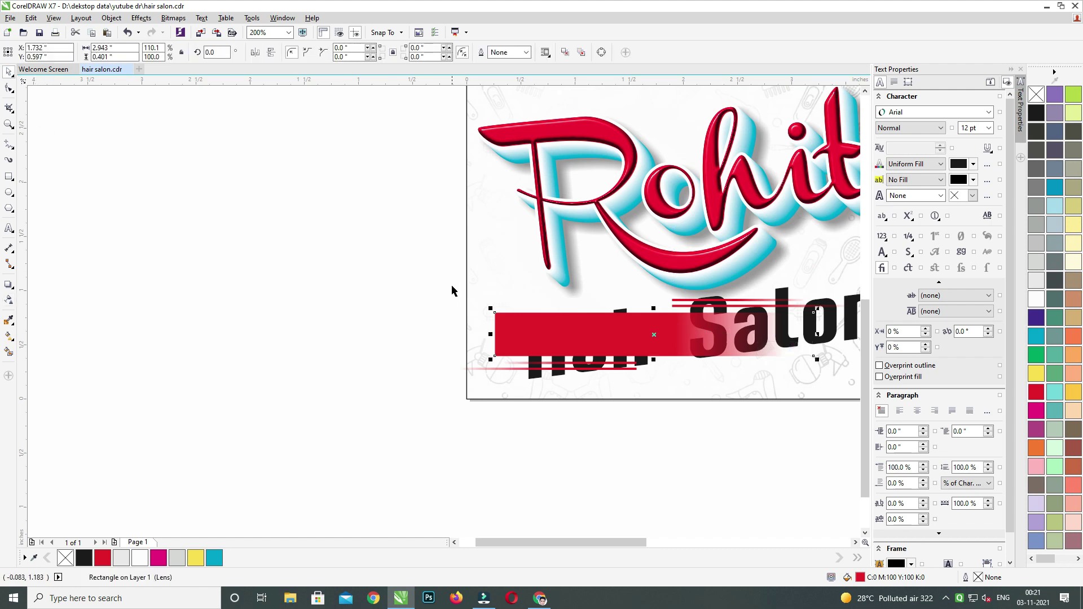
Group the red rectangle with its bar pairs and skew the group upwards to the right by about 9.3°.
scroll(454, 338, "down", 1)
left_click_drag(426, 397, 685, 266)
left_click(576, 391)
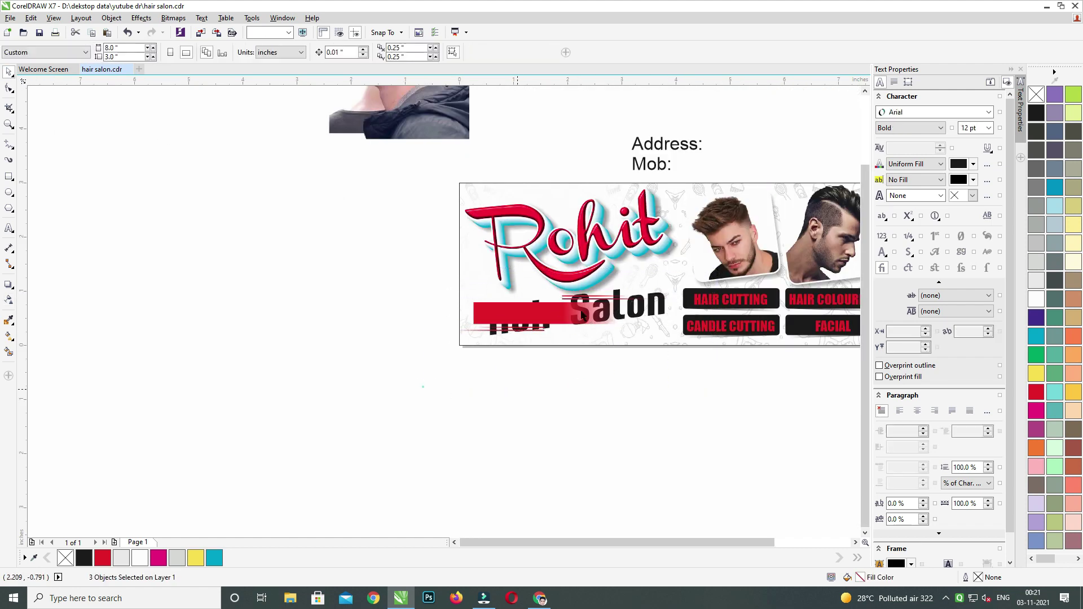
left_click_drag(424, 387, 662, 266)
key("ctrl+g")
left_click_drag(590, 320, 587, 368)
left_click_drag(656, 363, 607, 280)
scroll(604, 338, "up", 1)
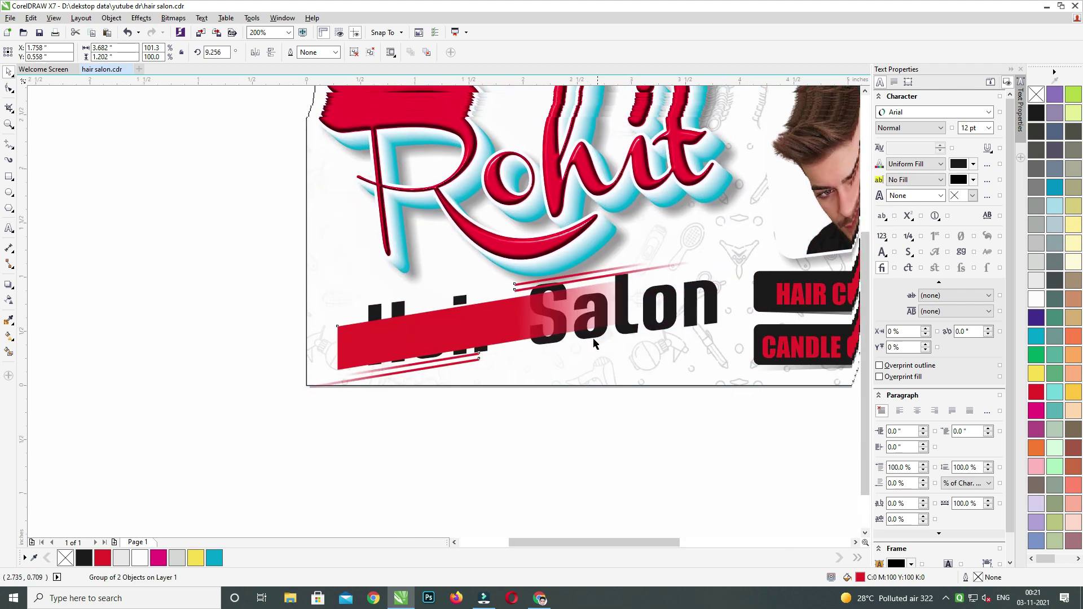
Reduce the red group's upward slant to about 8.3°.
left_click(583, 417)
left_click(518, 319)
left_click(508, 313)
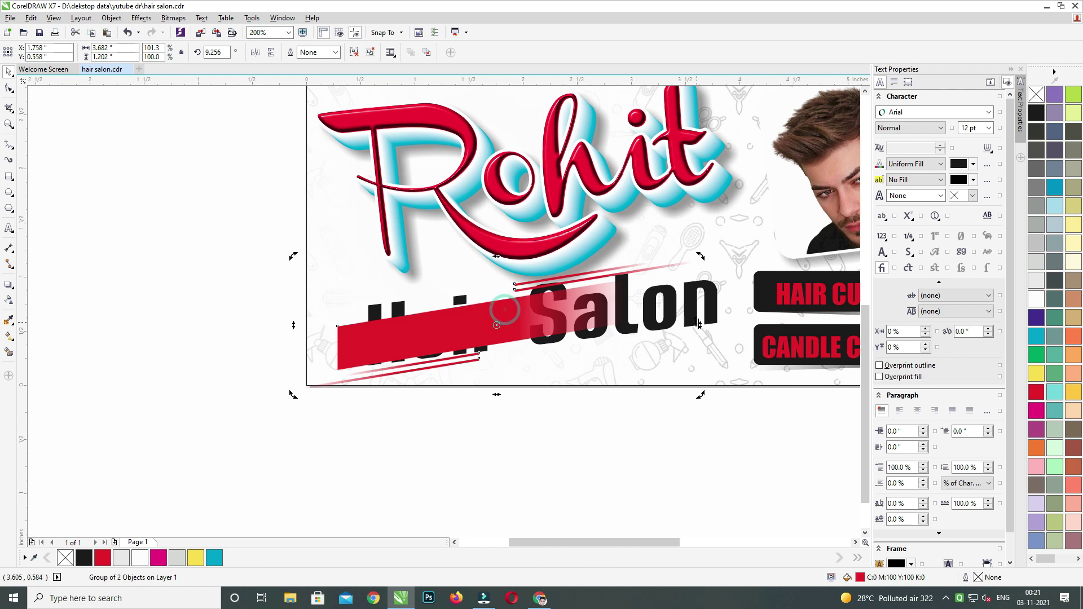
left_click_drag(700, 326, 700, 333)
left_click(628, 404)
left_click(501, 323)
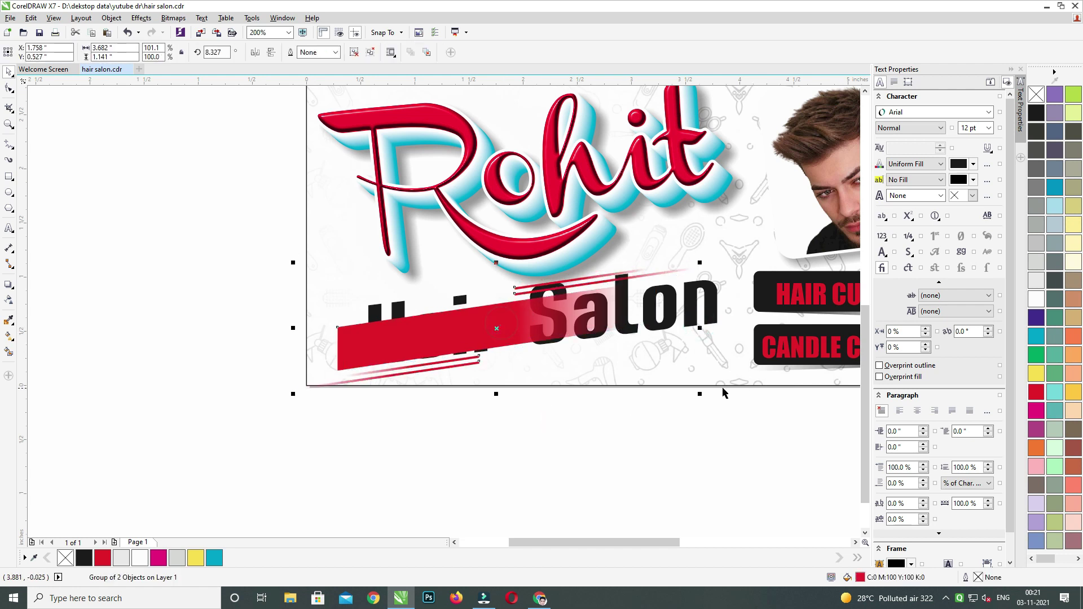
Enlarge the slanted red group to about 4.48 × 1.28 in.
left_click_drag(701, 395, 726, 403)
left_click(558, 318, "ctrl")
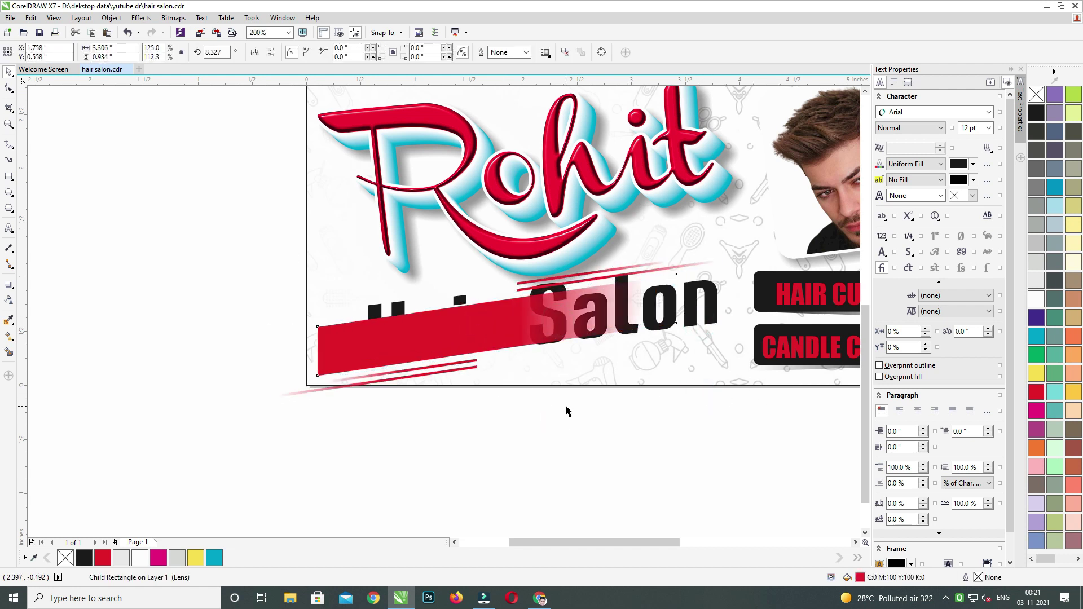
left_click(508, 315)
left_click_drag(725, 327, 743, 327)
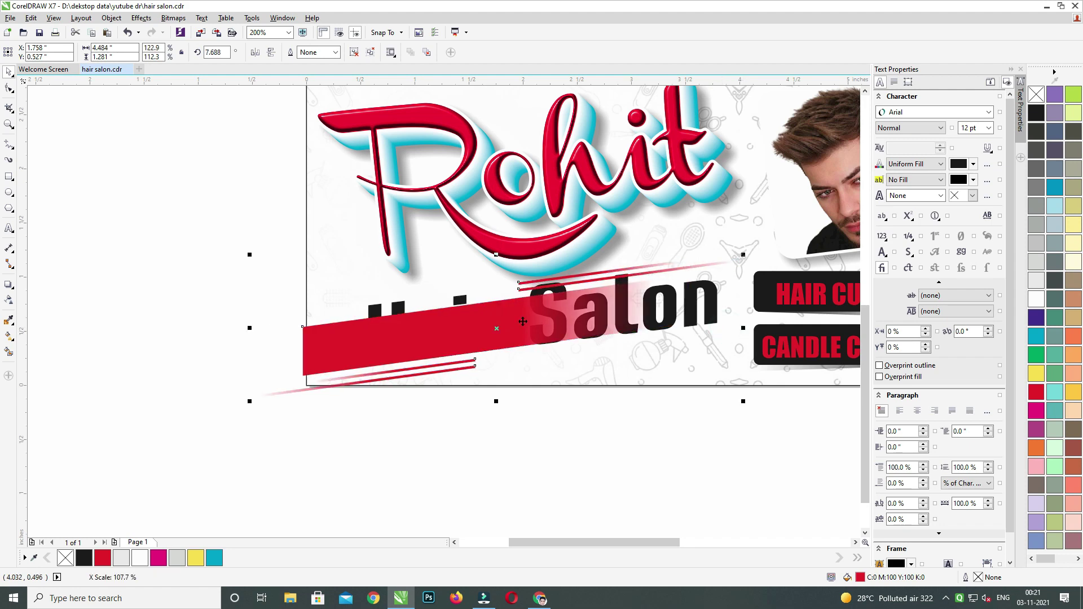
Reposition the red group over the Hair Salon line and stretch it to about 5.14 × 1.72 in.
left_click_drag(523, 322, 551, 311)
left_click_drag(524, 391, 524, 408)
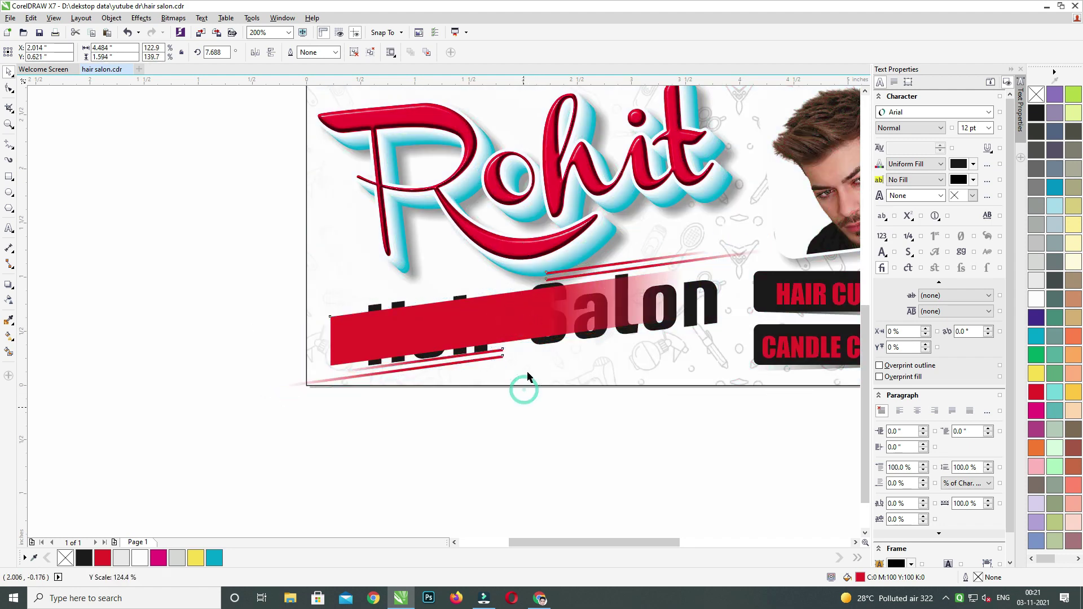
left_click_drag(529, 320, 508, 320)
left_click_drag(741, 319, 772, 319)
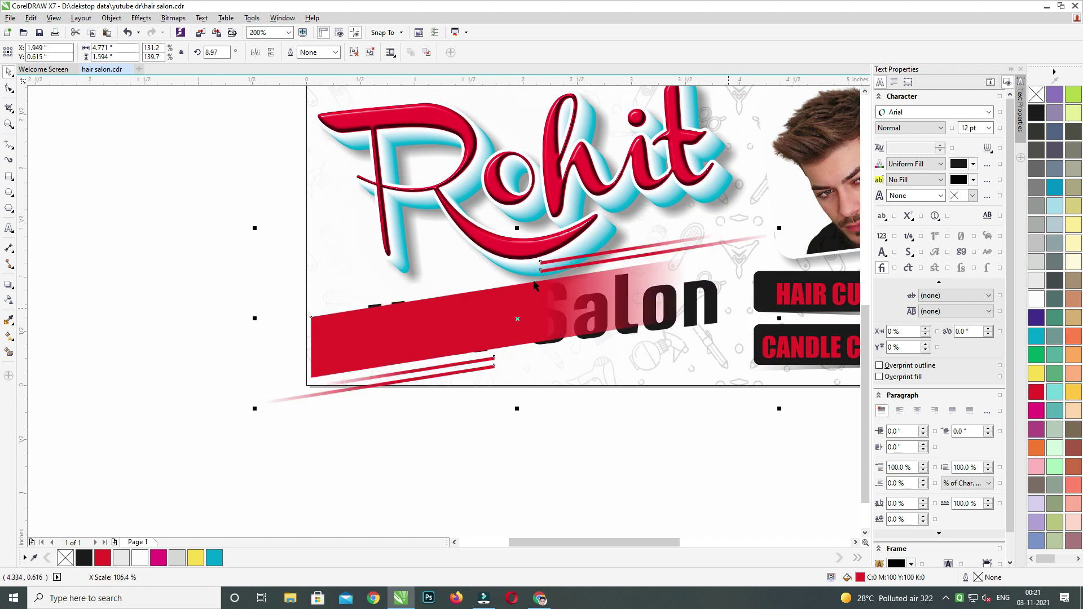
left_click_drag(779, 408, 798, 415)
Fit the red band to the banner's left edge and stretch its group to about 5.35 × 1.81 in.
key("Right")
key("Right")
left_click_drag(597, 307, 573, 336)
key("Right")
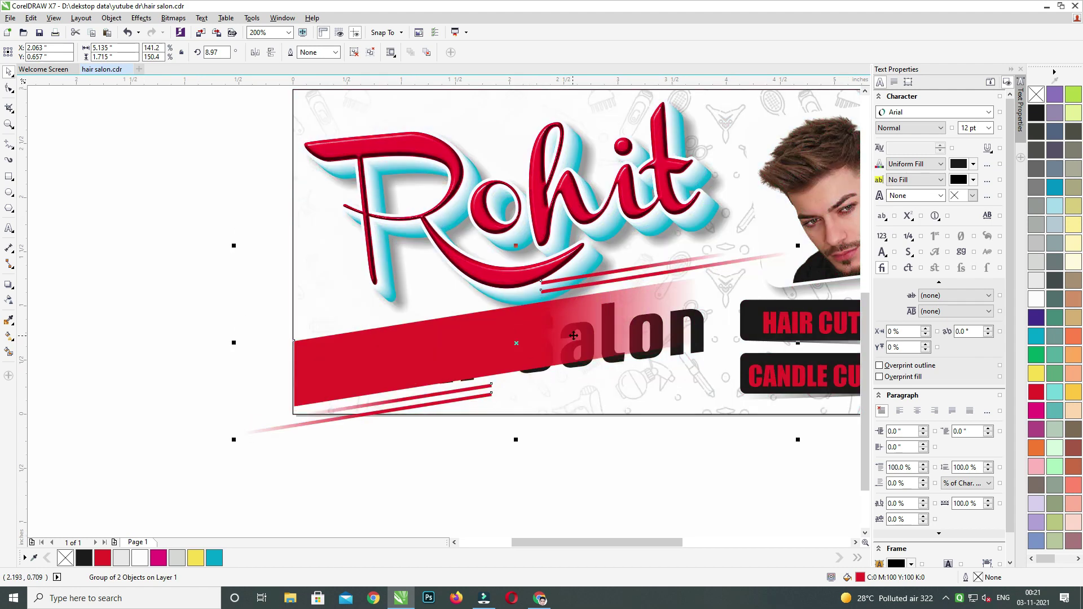
left_click_drag(522, 438, 520, 447)
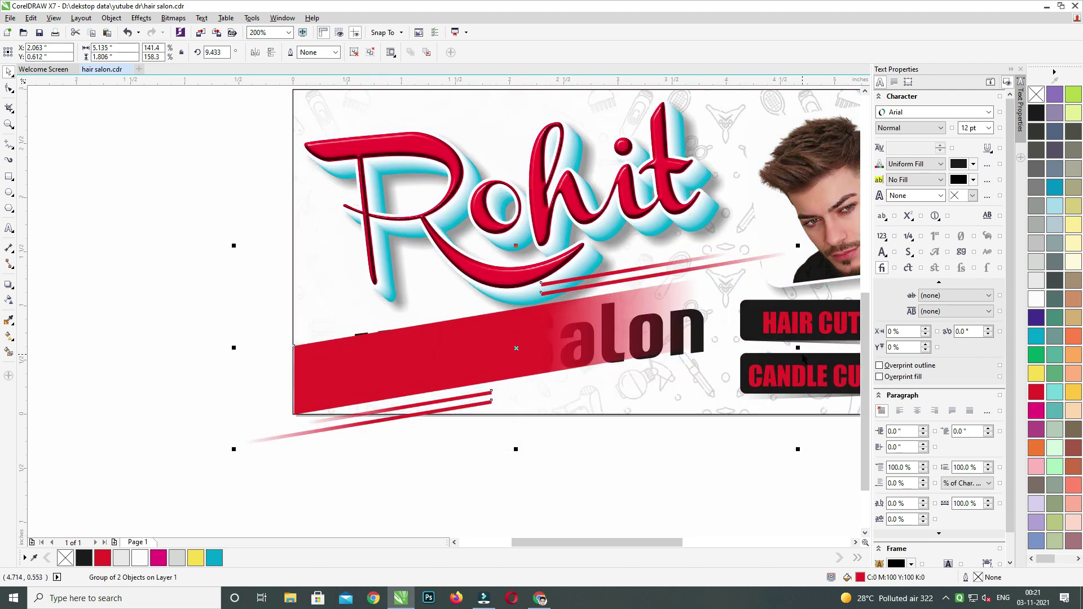
left_click_drag(806, 347, 829, 346)
left_click(665, 467)
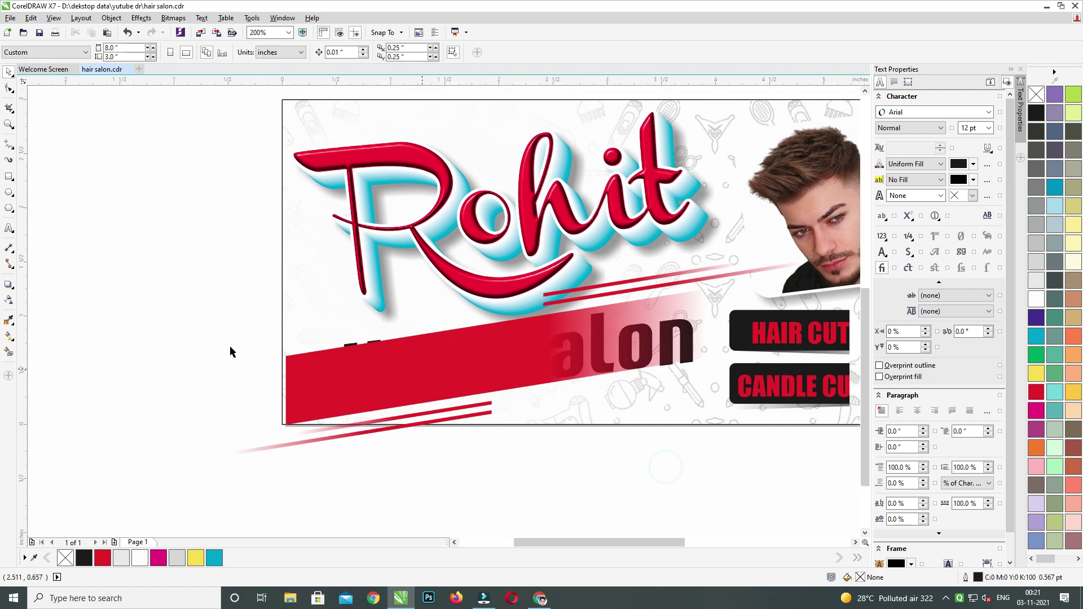
Bring the Hair Salon text in front of the red band.
left_click_drag(202, 317, 725, 411)
key("Page_Up")
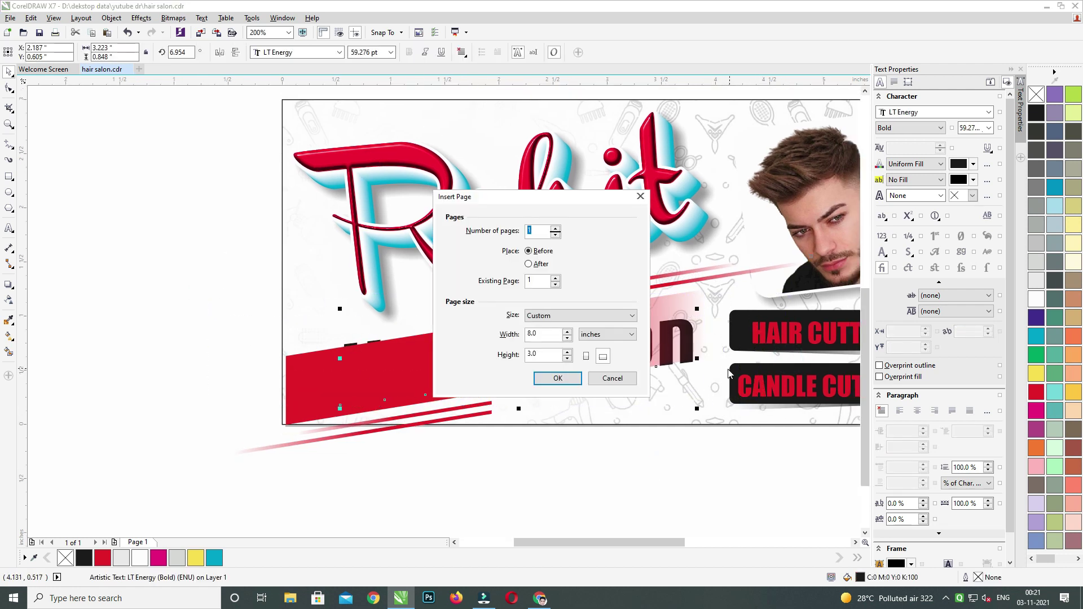
key("Escape")
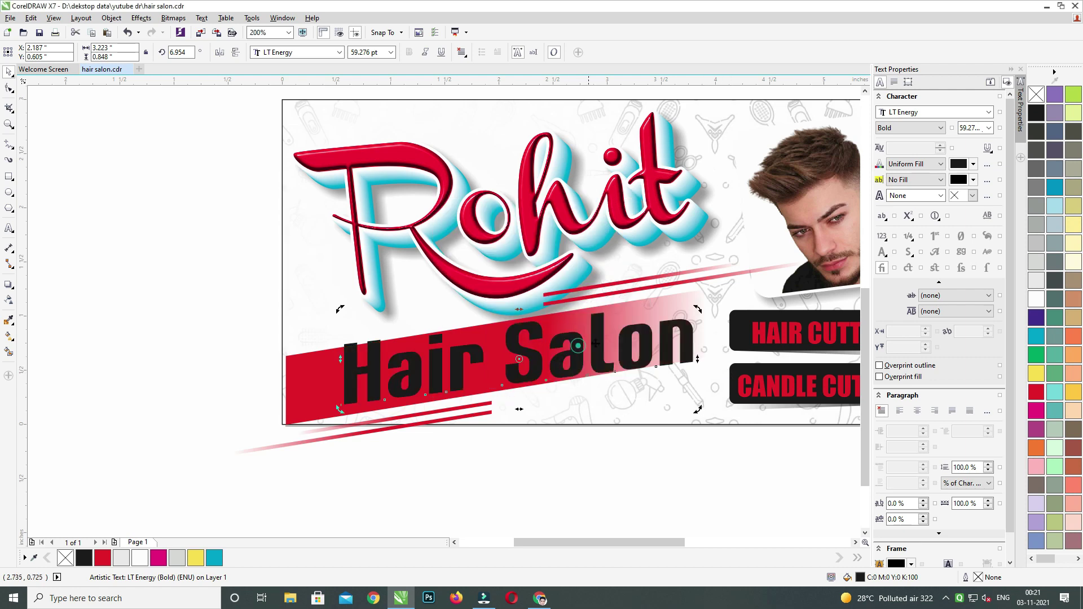
Tilt the Hair Salon text to about 10.1° and fit it inside the red band at about 53.6 pt.
left_click_drag(698, 311, 698, 303)
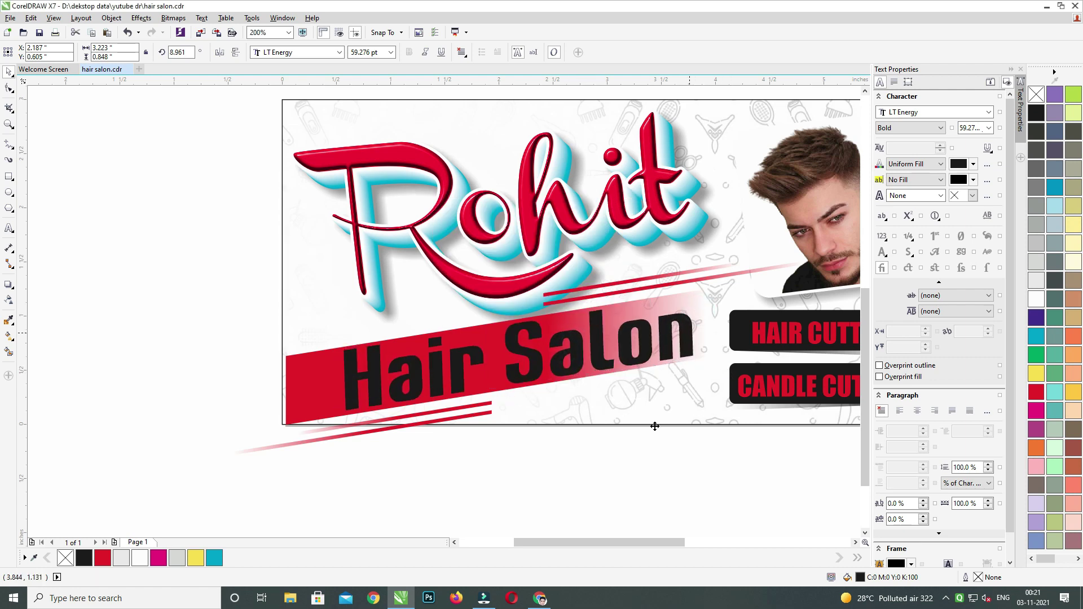
left_click_drag(639, 364, 667, 354)
left_click(657, 336)
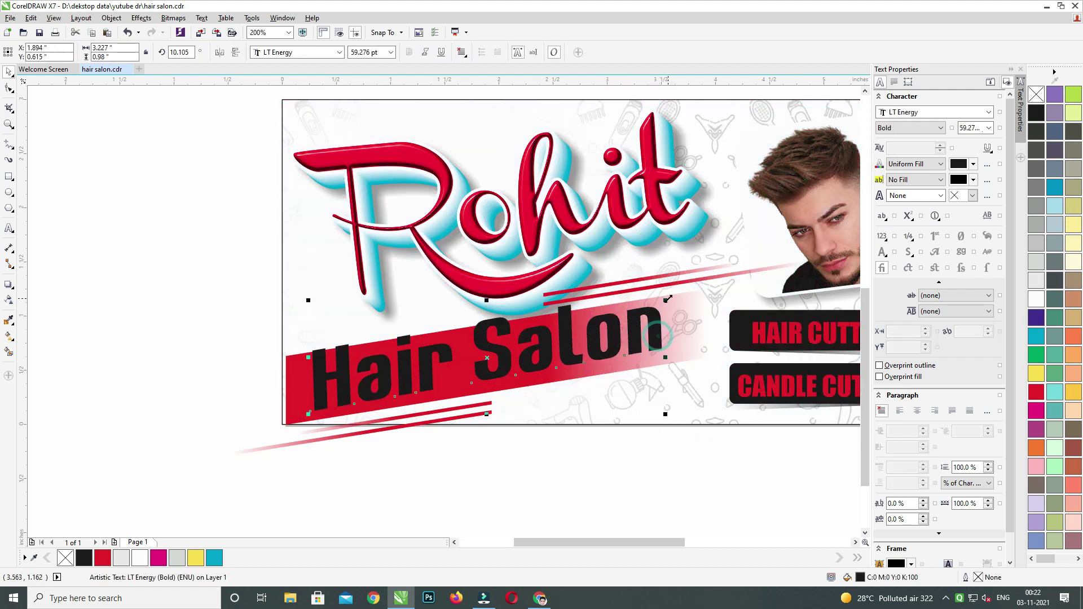
left_click_drag(666, 304, 588, 340)
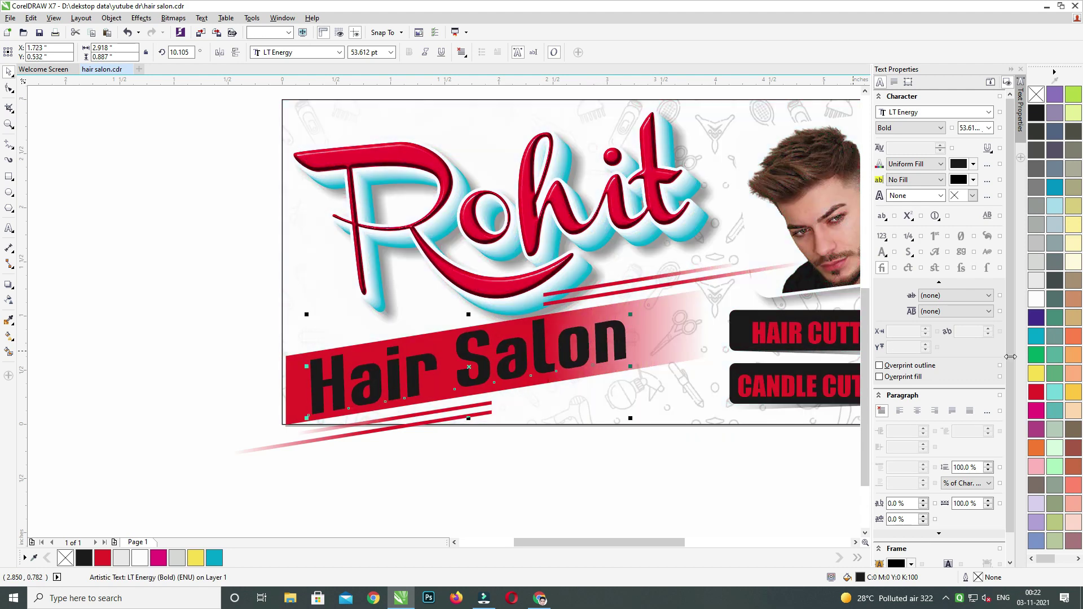
Fill the Hair Salon text with yellow and give it a 2.0 pt black outline.
left_click(1036, 375)
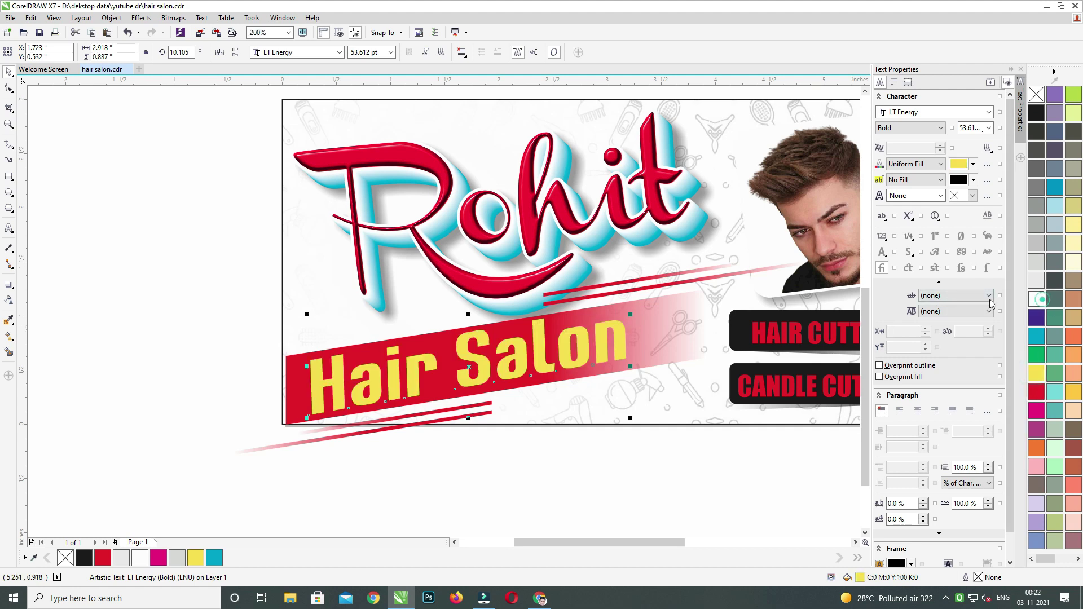
left_click(1036, 299)
left_click(1036, 374)
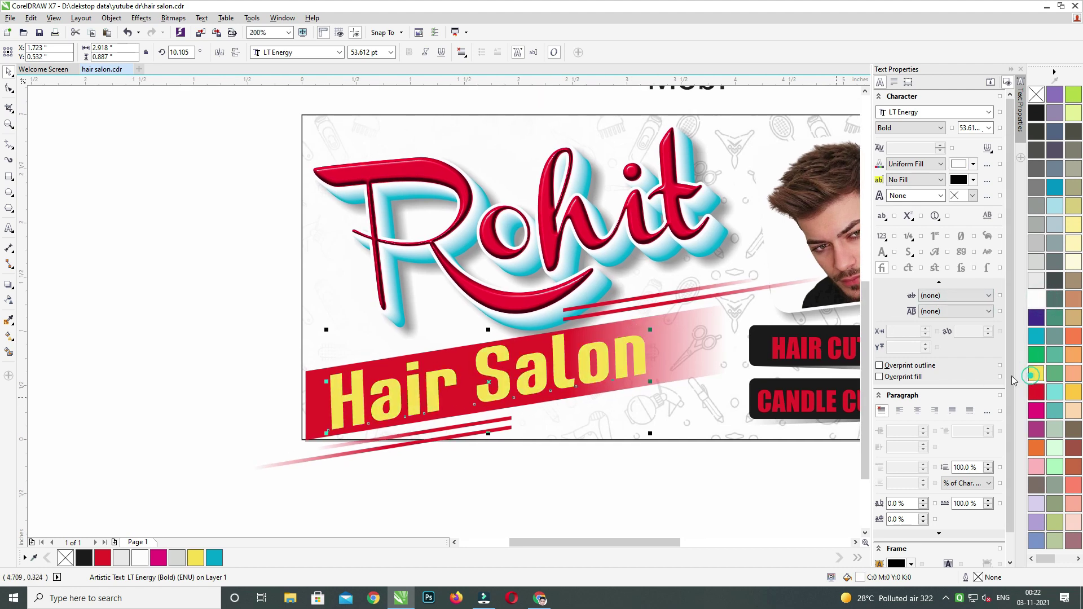
key("F12")
key("Return")
key("F12")
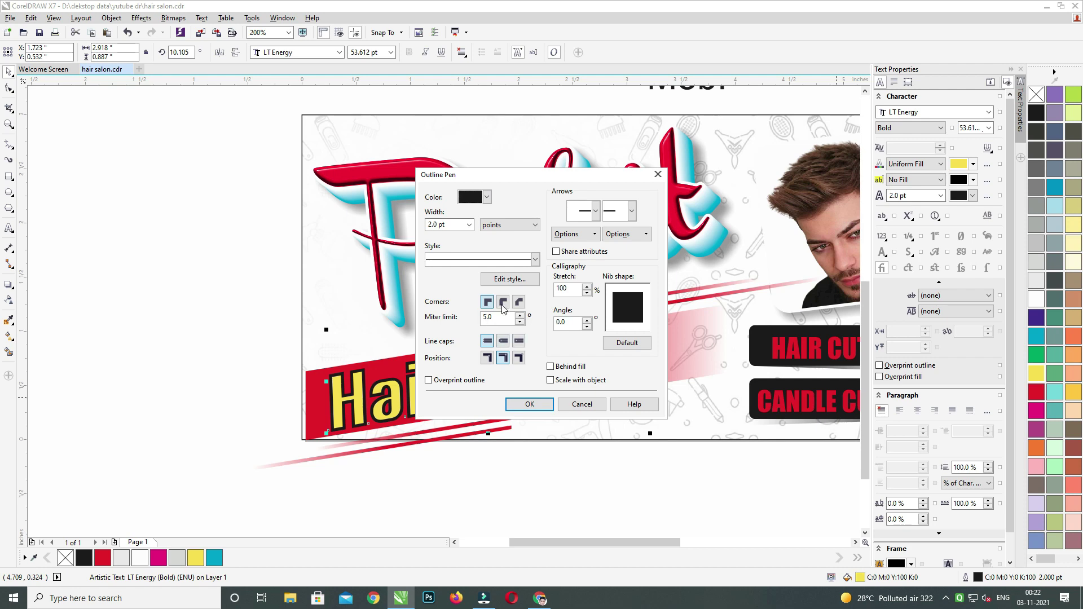
left_click(533, 404)
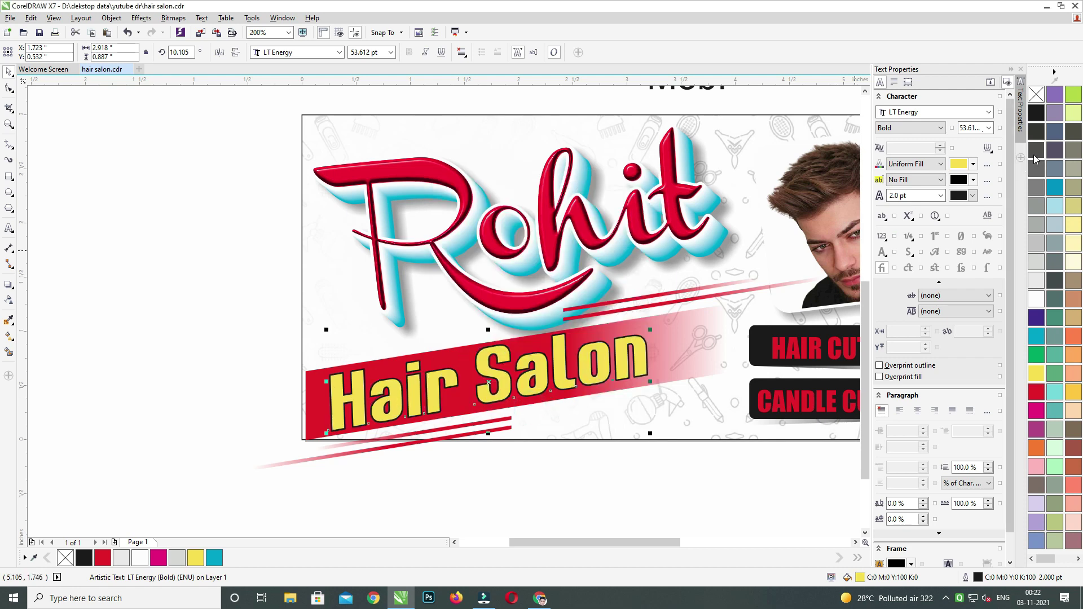
Convert the red band to curves and extend its faded right end farther right and slightly up, over the HAIR CUTTING label.
scroll(571, 382, "up", 1)
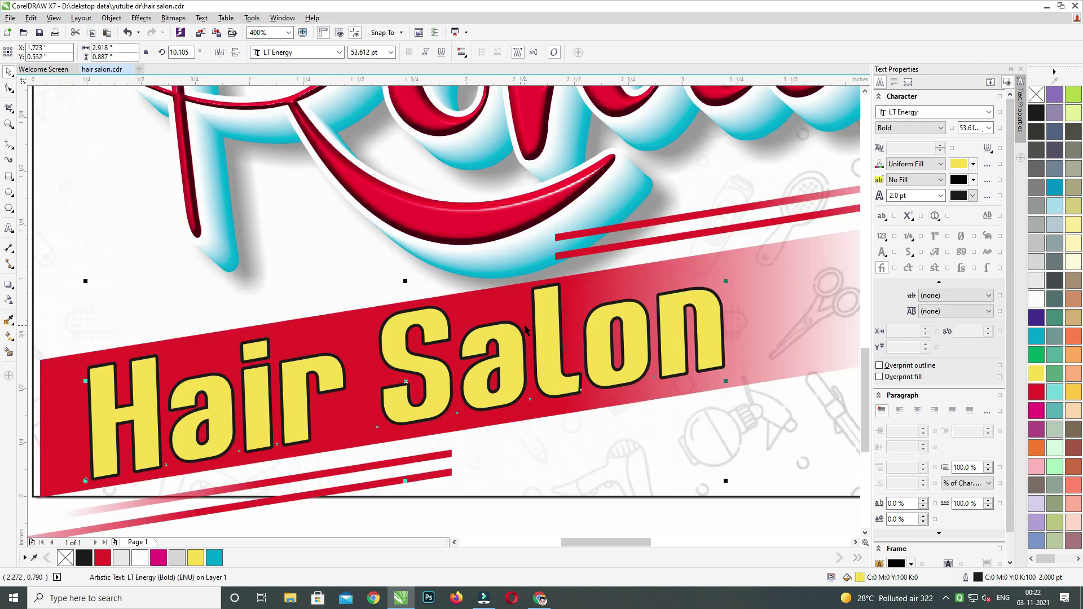
left_click(812, 307)
scroll(798, 310, "down", 1)
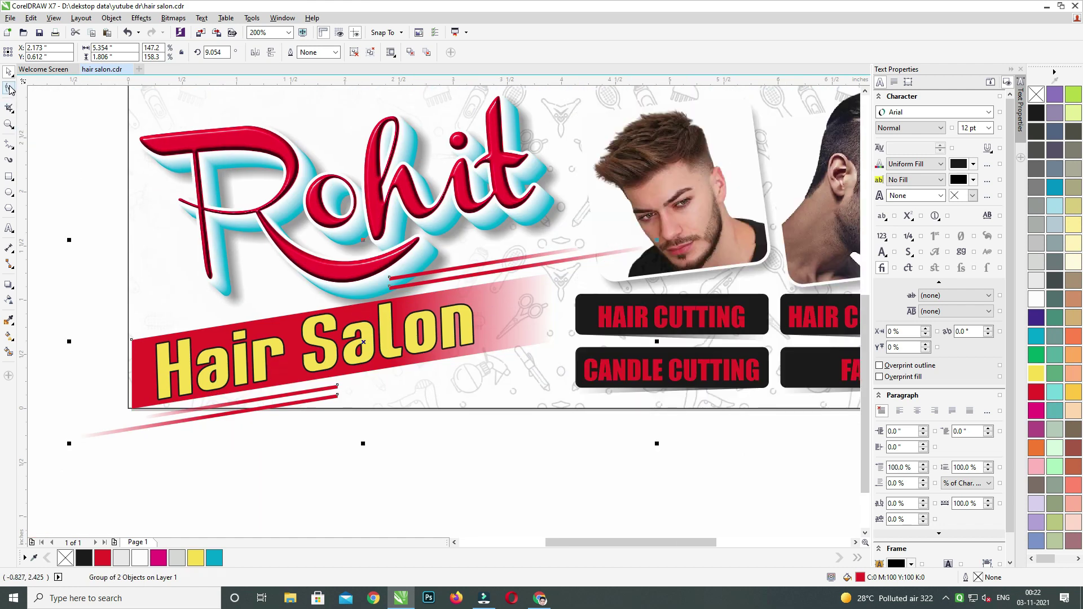
left_click(9, 88)
left_click(519, 241)
left_click(512, 327)
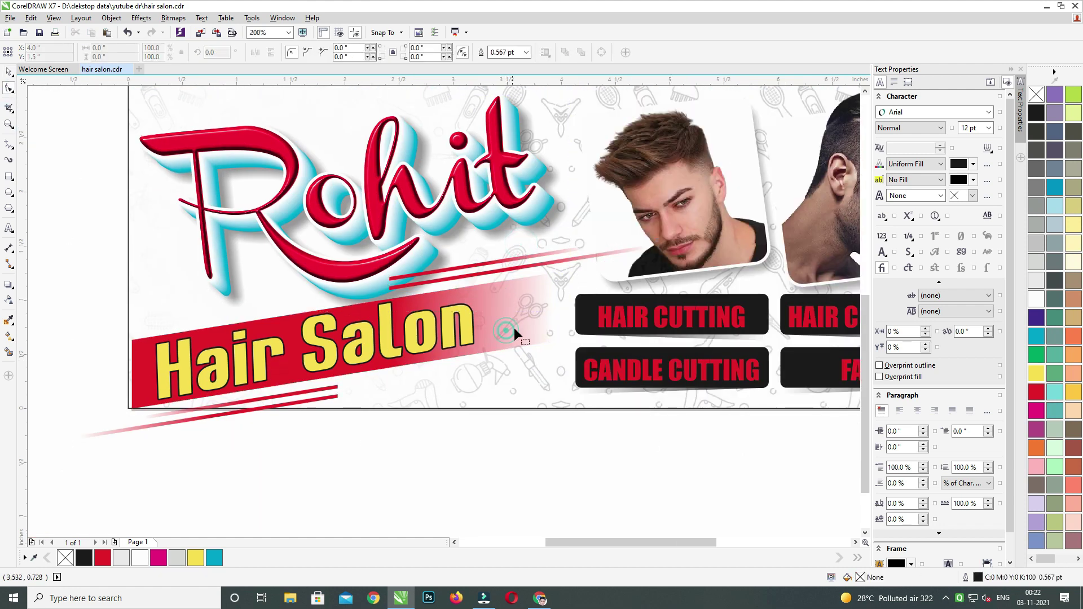
left_click(531, 327)
key("ctrl+q")
left_click_drag(537, 217, 672, 370)
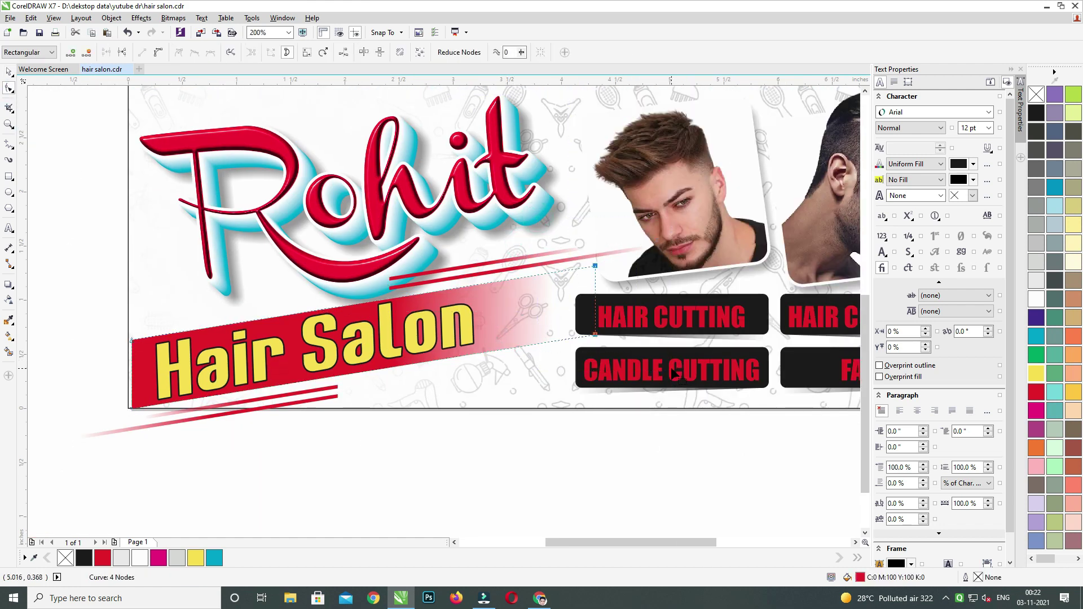
key("Right")
key("Right")
key("Right")
key("Right")
key("Right")
key("Right")
key("Right")
key("Right")
key("Right")
key("Right")
key("Right")
key("Right")
key("Right")
key("Right")
key("Right")
key("Right")
key("Up")
key("Up")
key("Up")
key("Up")
key("Up")
key("Up")
key("Up")
key("Up")
key("Up")
key("Up")
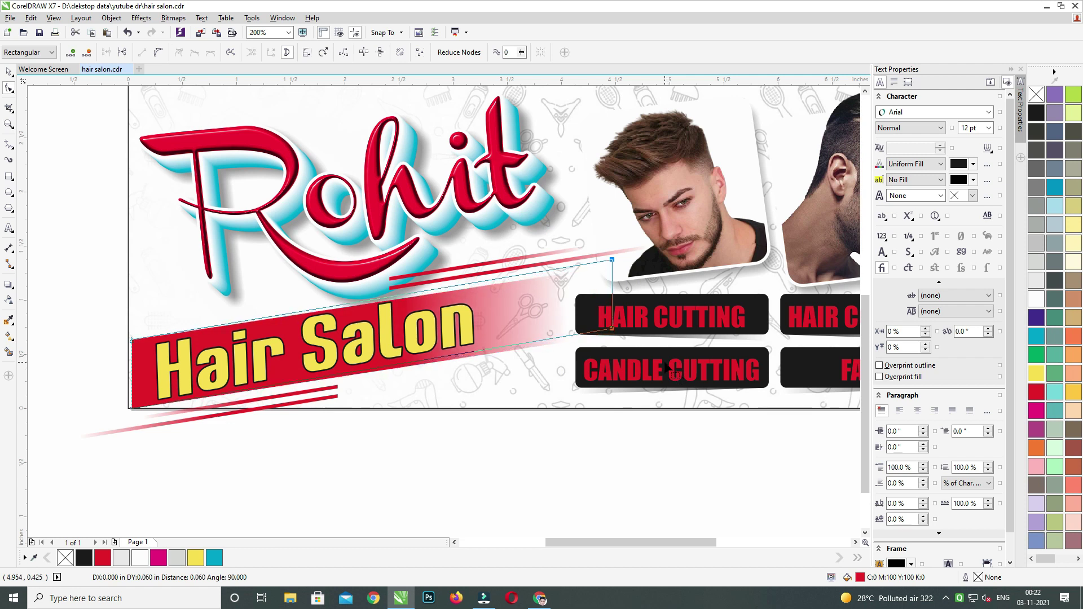
key("Right")
key("Right")
key("Right")
key("Right")
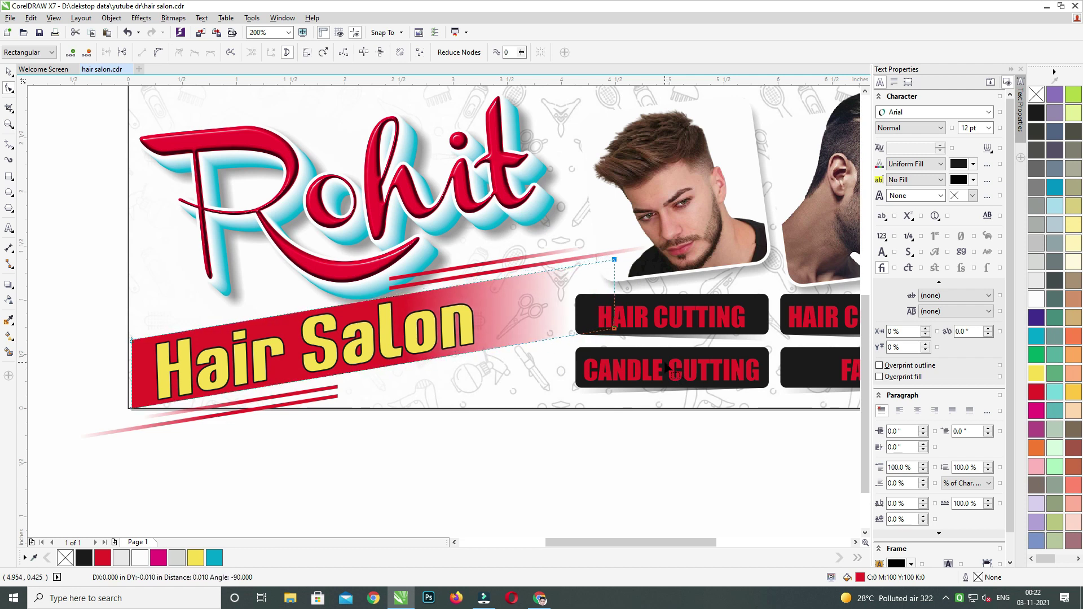
key("Up")
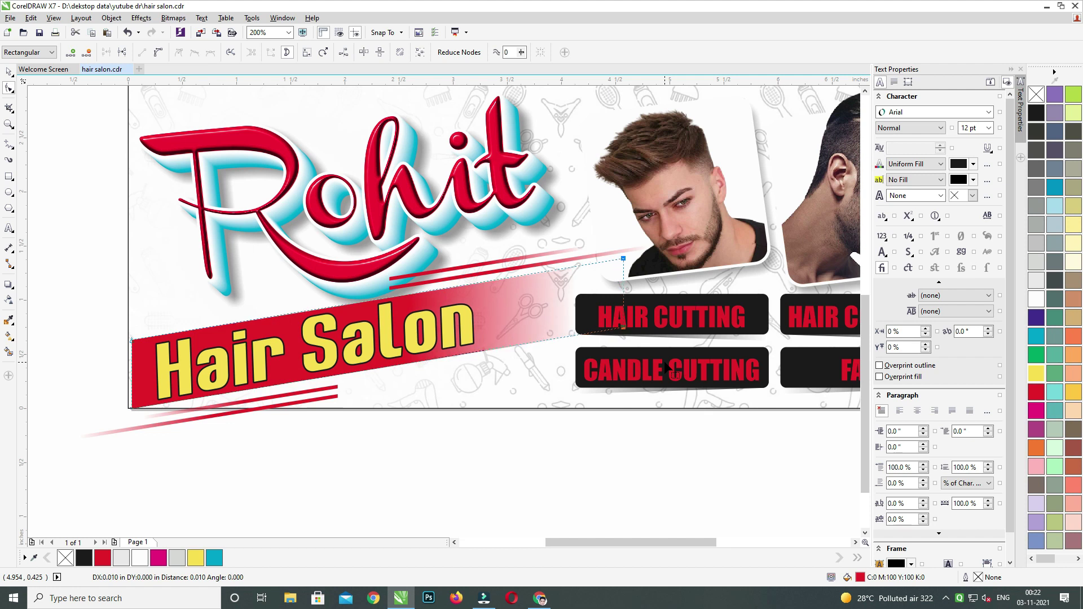
key("Right")
key("Down")
key("Right")
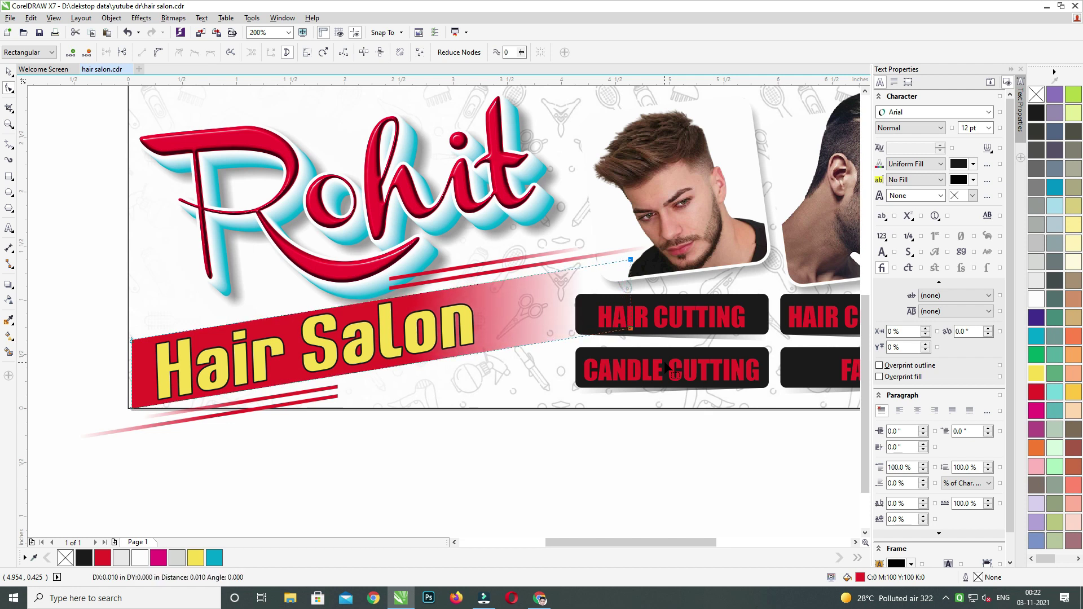
key("Right")
key("Right")
key("Right")
key("Right")
key("Right")
key("Right")
key("Right")
key("Right")
key("Right")
key("Right")
key("Right")
key("Right")
key("Right")
key("Right")
key("Right")
key("Right")
key("Right")
key("Right")
key("Right")
key("Right")
key("Up")
key("Up")
key("Up")
key("Up")
key("Up")
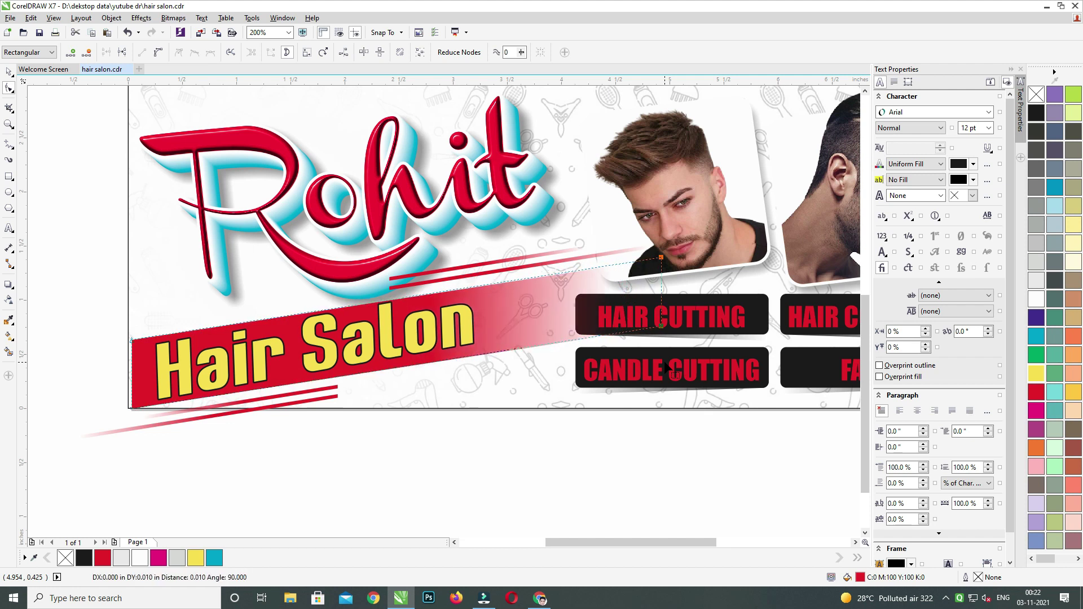
key("Up")
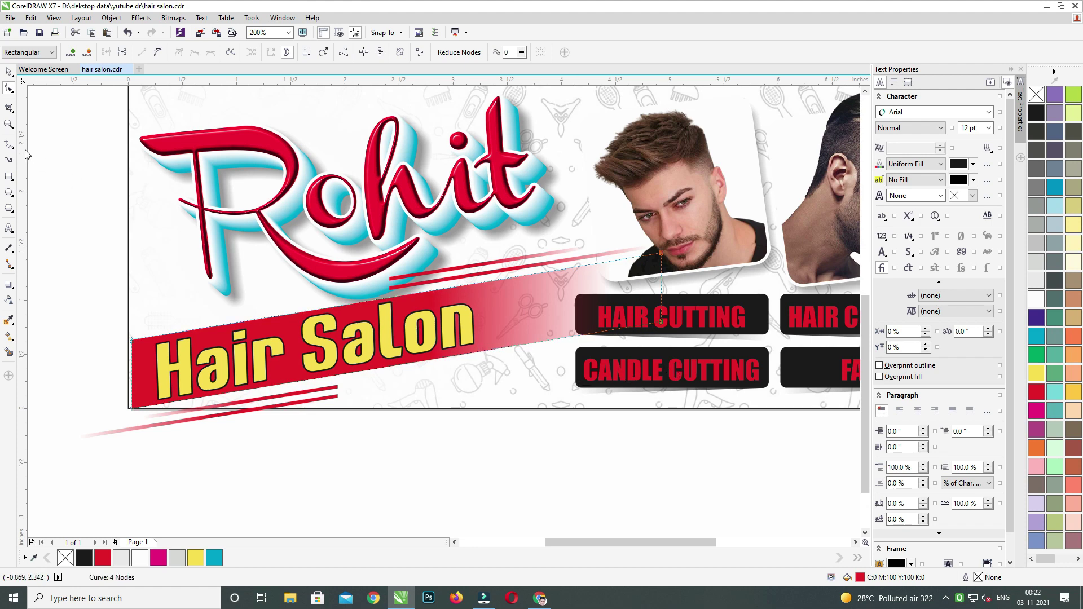
Recolour the Hair Salon text fill to white.
left_click(8, 72)
left_click(380, 452)
left_click(386, 316)
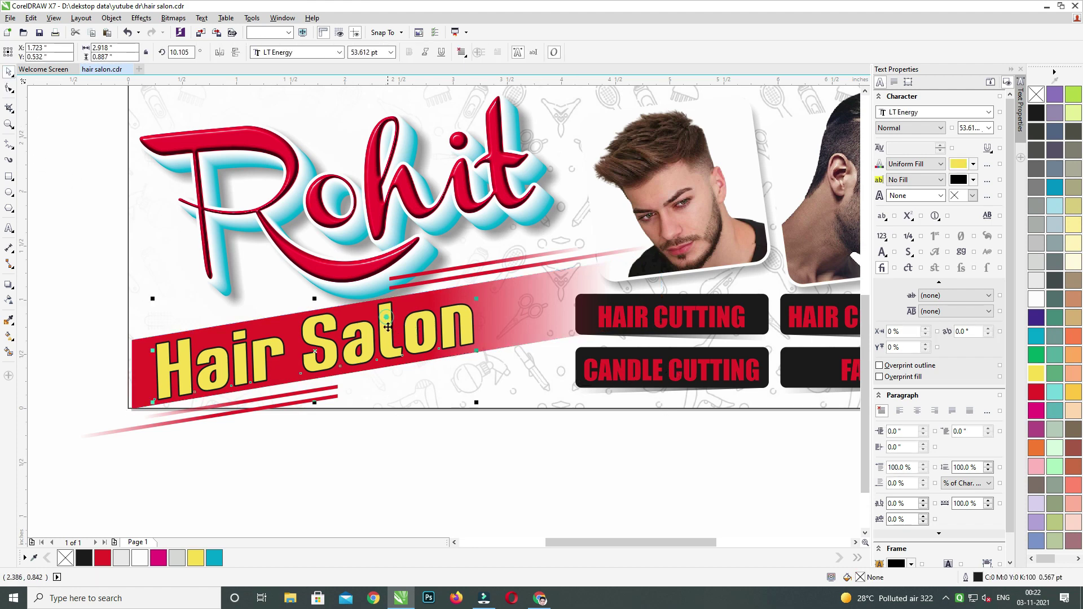
scroll(384, 339, "up", 2)
left_click(1036, 299)
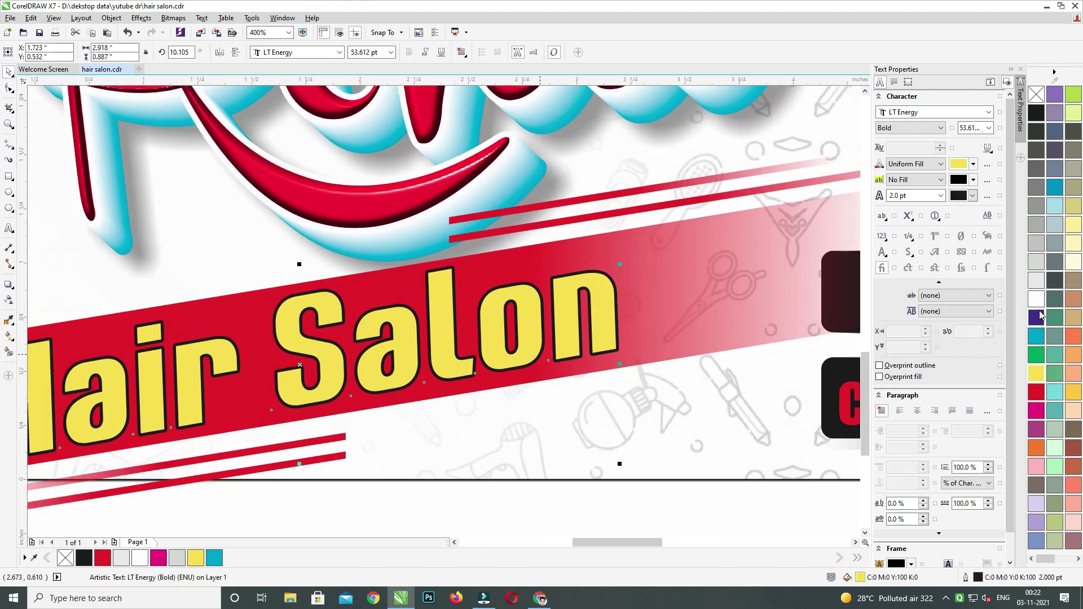
scroll(453, 360, "down", 4)
left_click(302, 465)
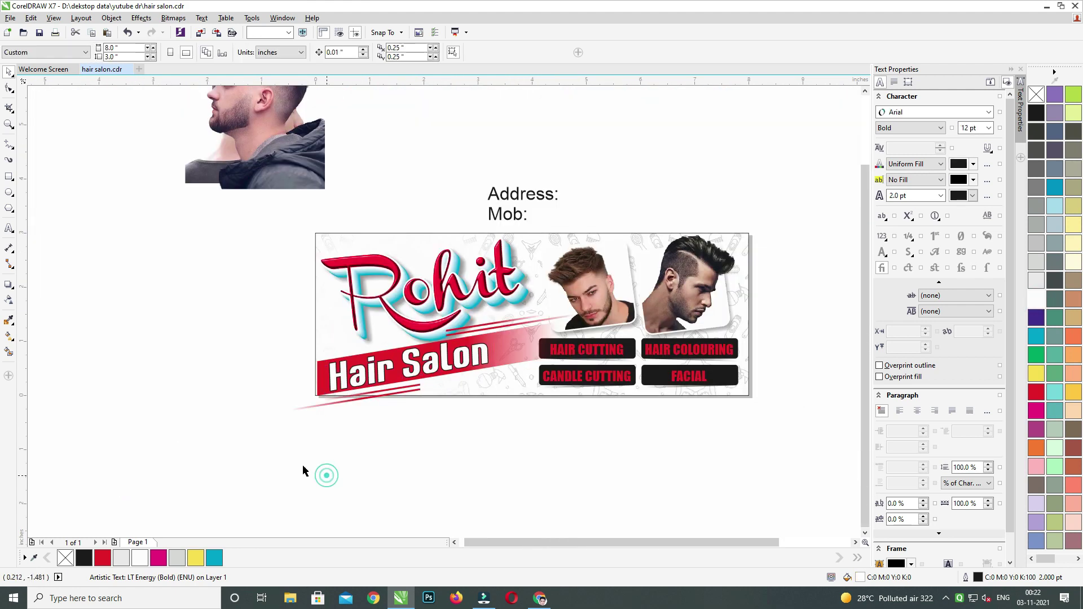
Add a black Multiply drop shadow to the Hair Salon text, offset about 0.022 and -0.028 in, with opacity 45 and feathering 5.
scroll(397, 398, "up", 4)
left_click(462, 302)
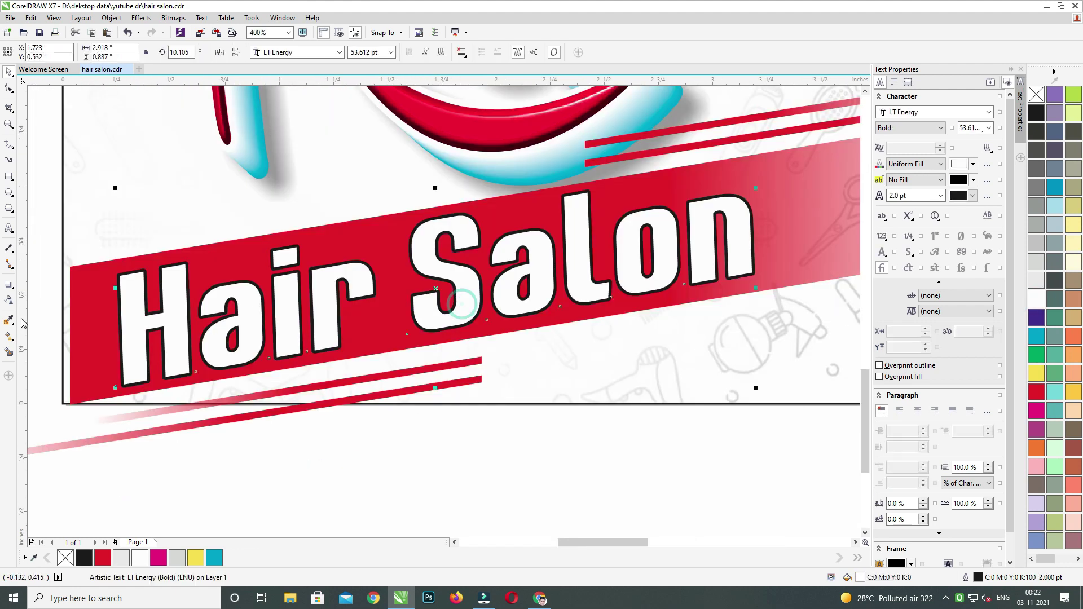
left_click(12, 286)
left_click_drag(436, 288, 508, 329)
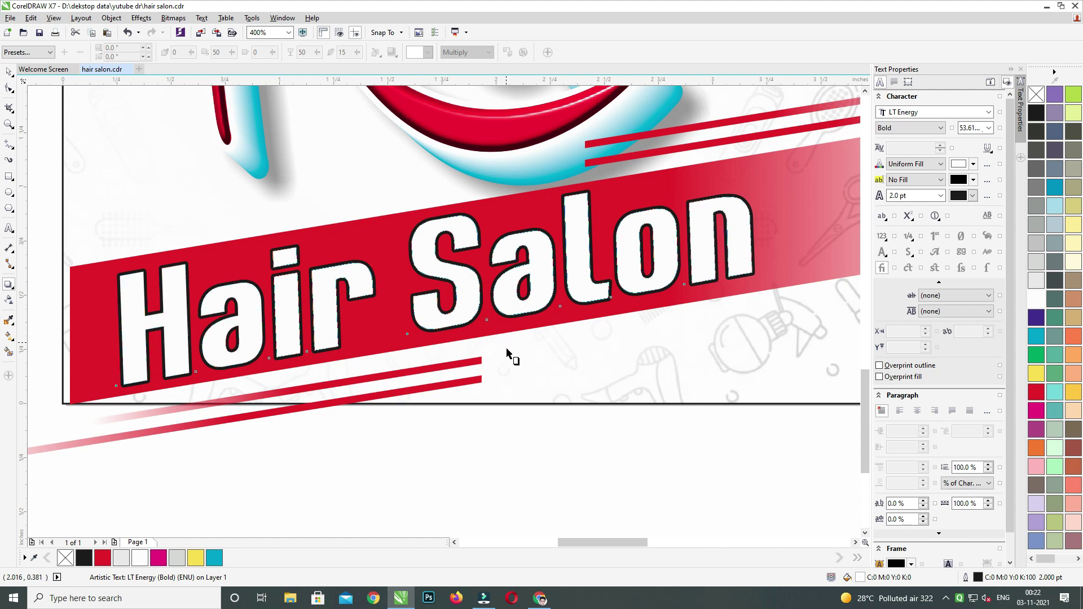
left_click_drag(503, 376, 503, 358)
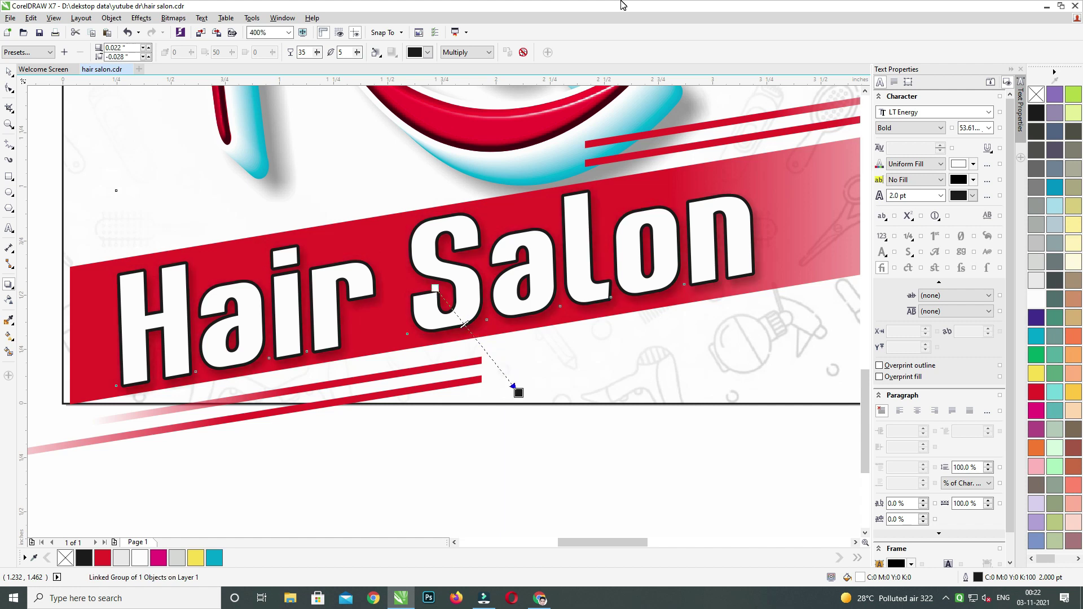
double_click(305, 52)
type("45")
scroll(457, 289, "down", 1)
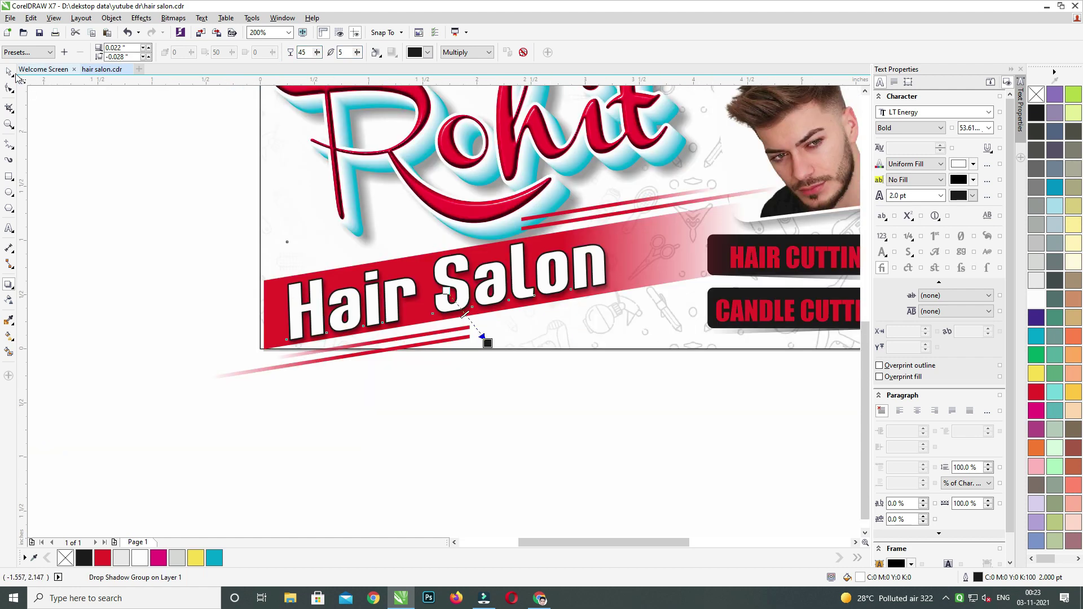
scroll(489, 298, "down", 1)
left_click_drag(267, 396, 670, 237)
key("Delete")
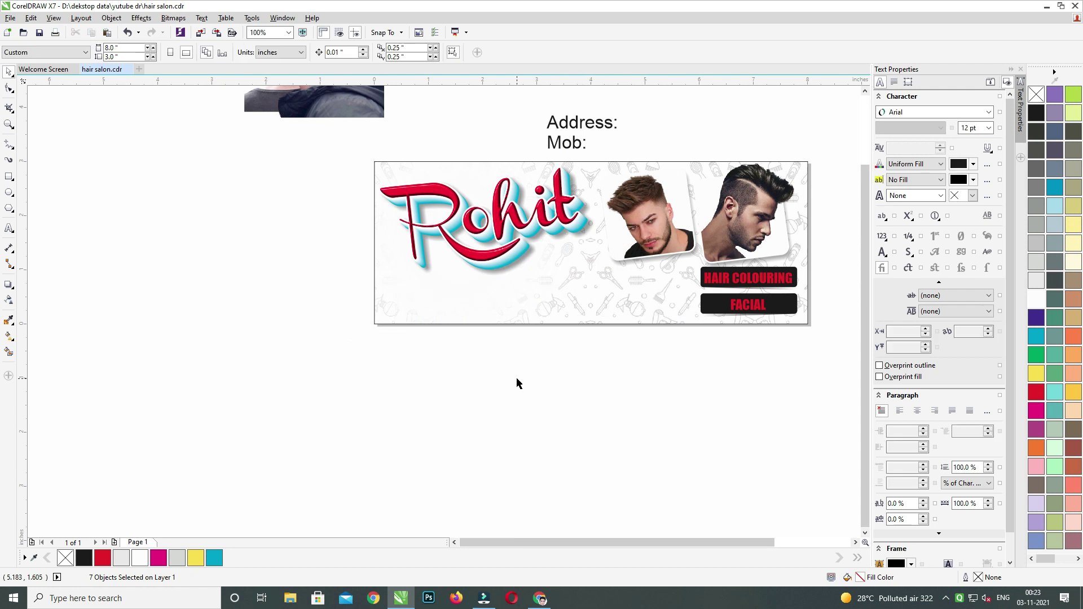
key("ctrl+z")
Group the service labels and move the Hair Salon text, red band and stripes inside the banner's PowerClip frame.
left_click_drag(525, 424, 829, 248)
key("ctrl+g")
left_click_drag(317, 381, 531, 245)
left_click_drag(193, 389, 627, 193)
key("Delete")
left_click(461, 295)
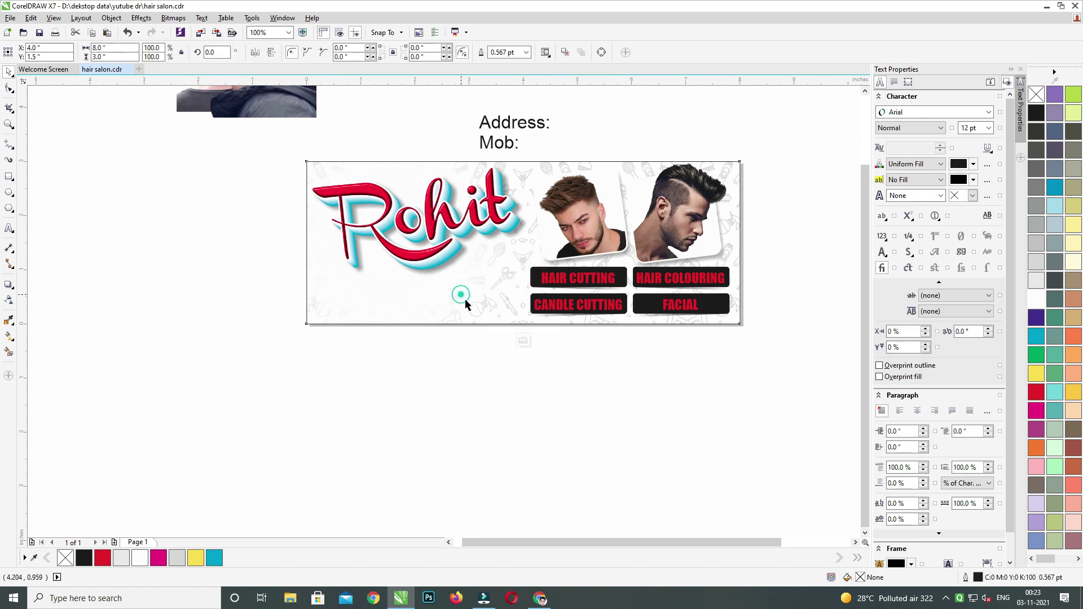
key("ctrl+v")
left_click_drag(174, 136, 507, 260)
left_click(685, 125)
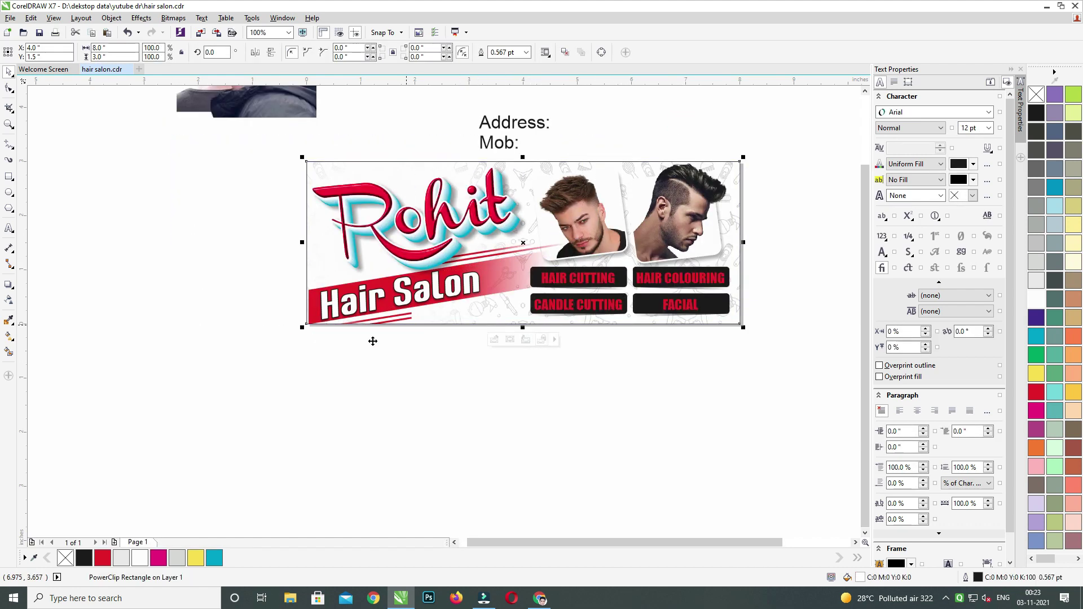
Open the banner's PowerClip contents for editing.
left_click_drag(259, 383, 821, 141)
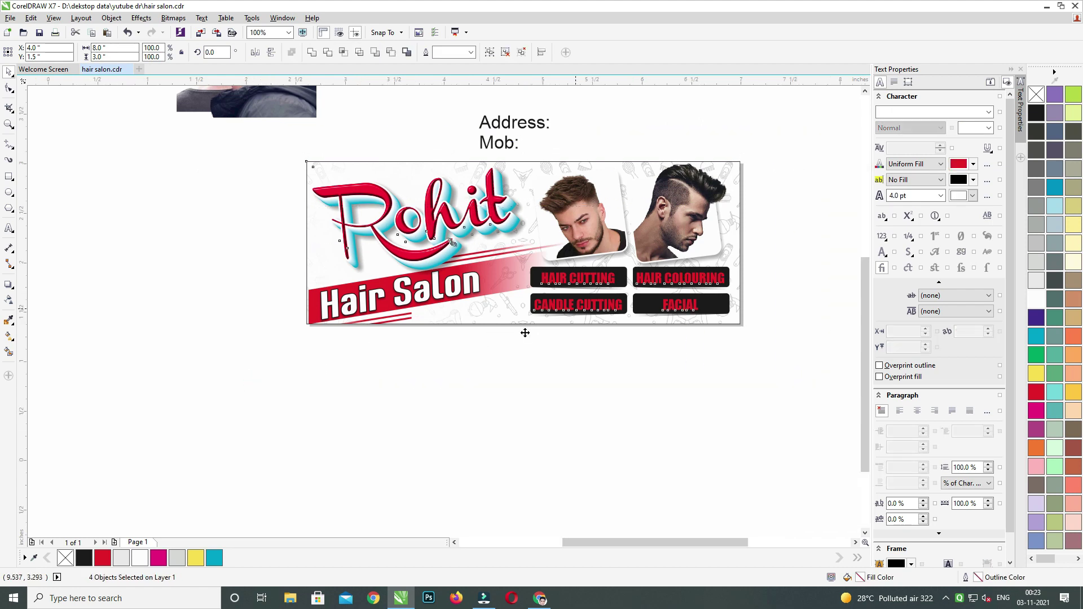
key("shift+F2")
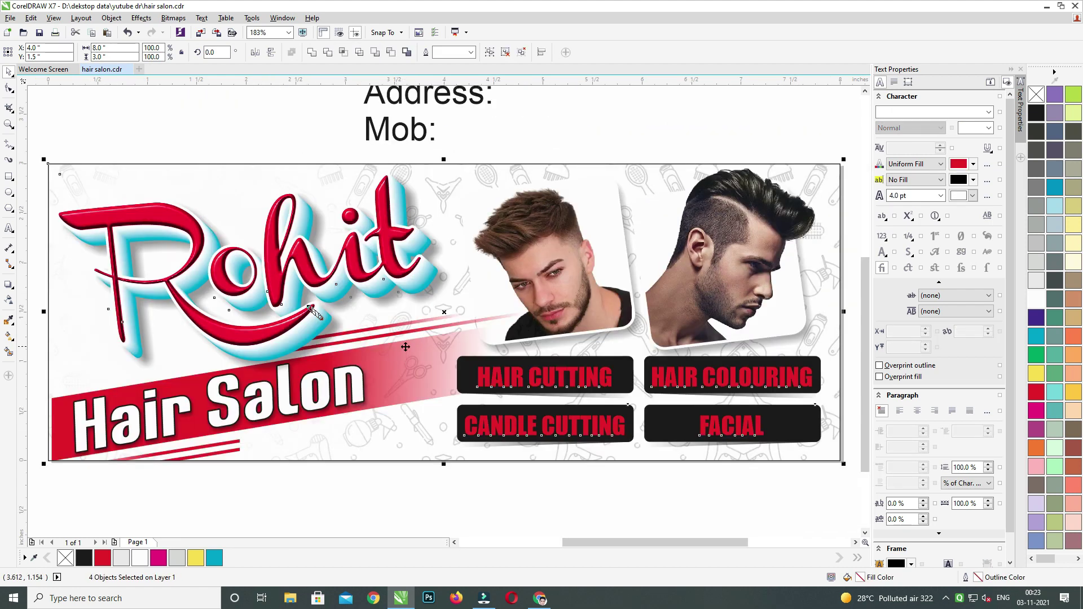
left_click_drag(337, 463, 340, 431)
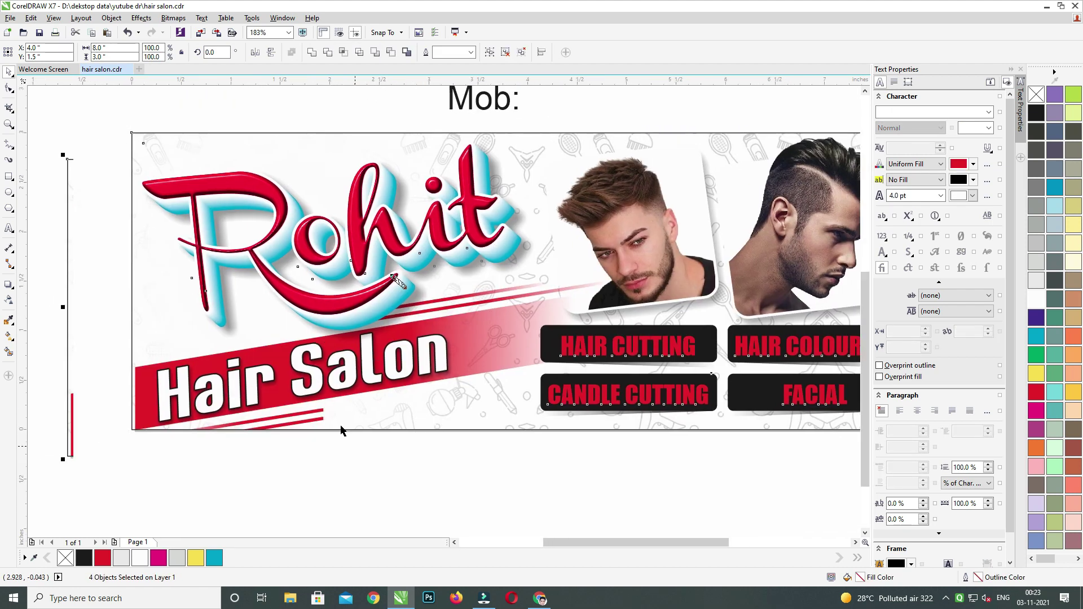
left_click(341, 386)
left_click(320, 459)
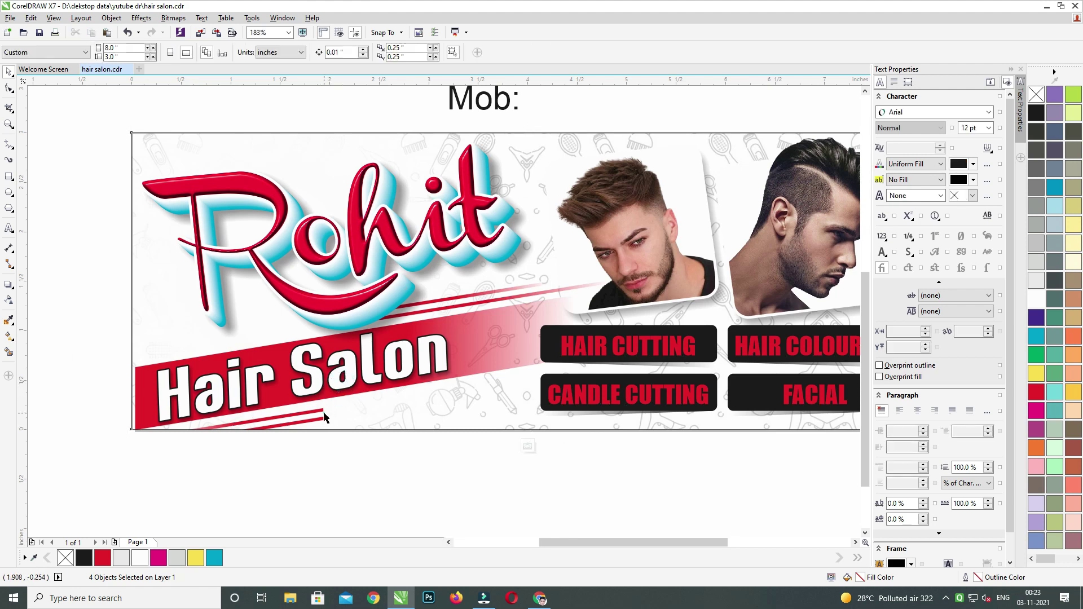
left_click(248, 406, "ctrl")
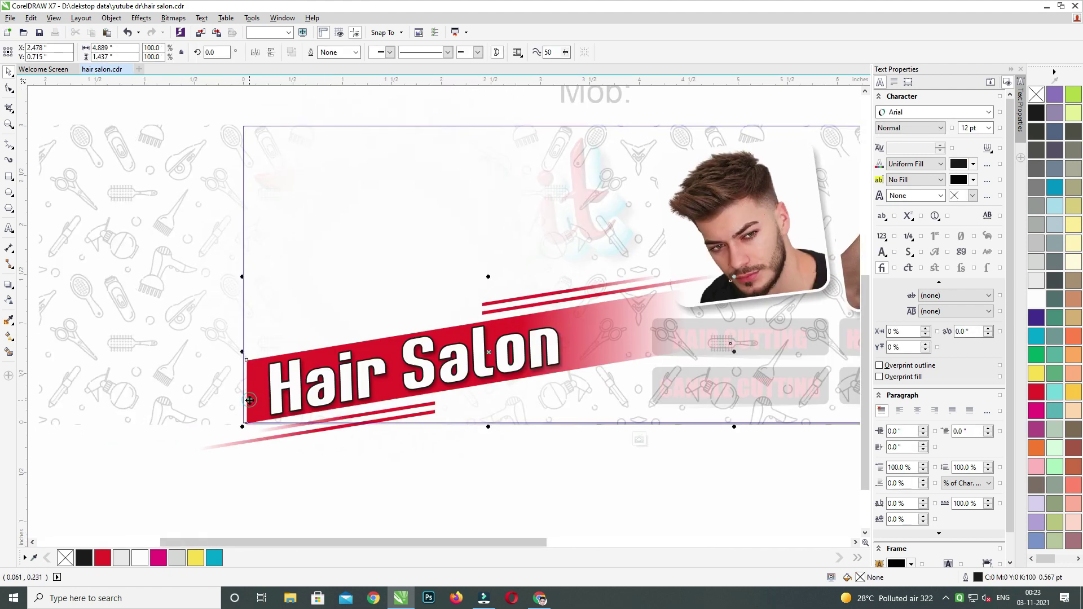
Shift the red band's two left-end nodes left until the band reaches just past the banner's left edge.
left_click(9, 89)
scroll(248, 401, "up", 3)
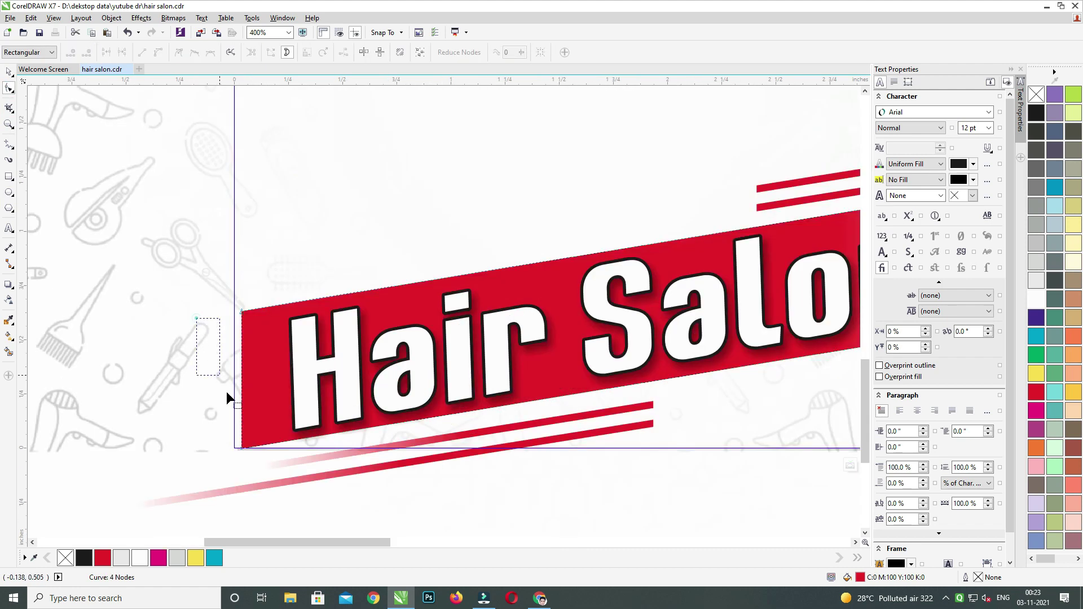
key("Left")
key("Left")
key("Left")
key("Left")
key("Left")
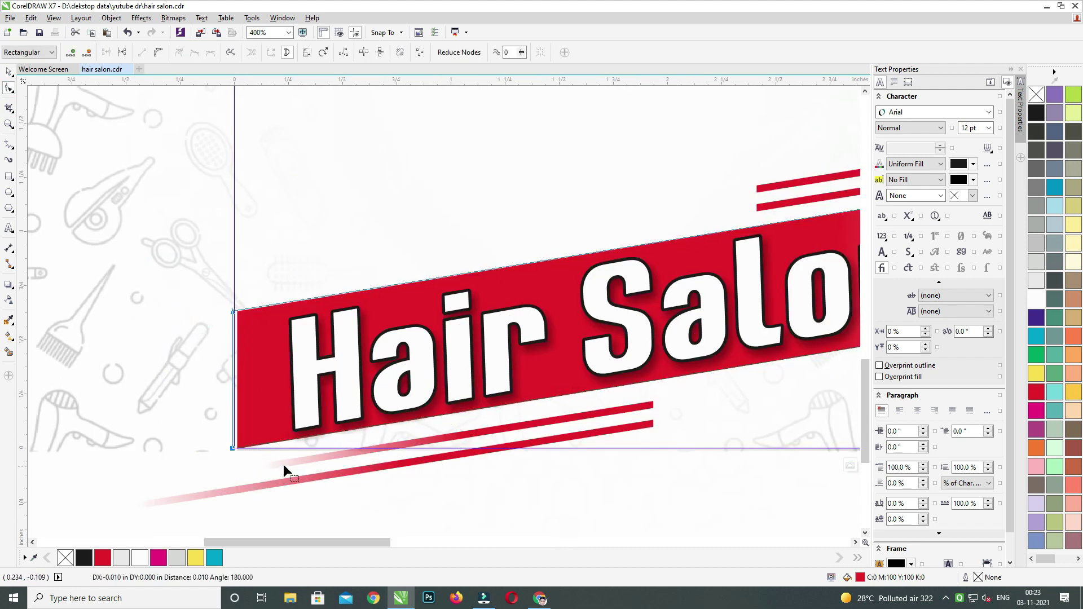
left_click_drag(224, 433, 220, 402)
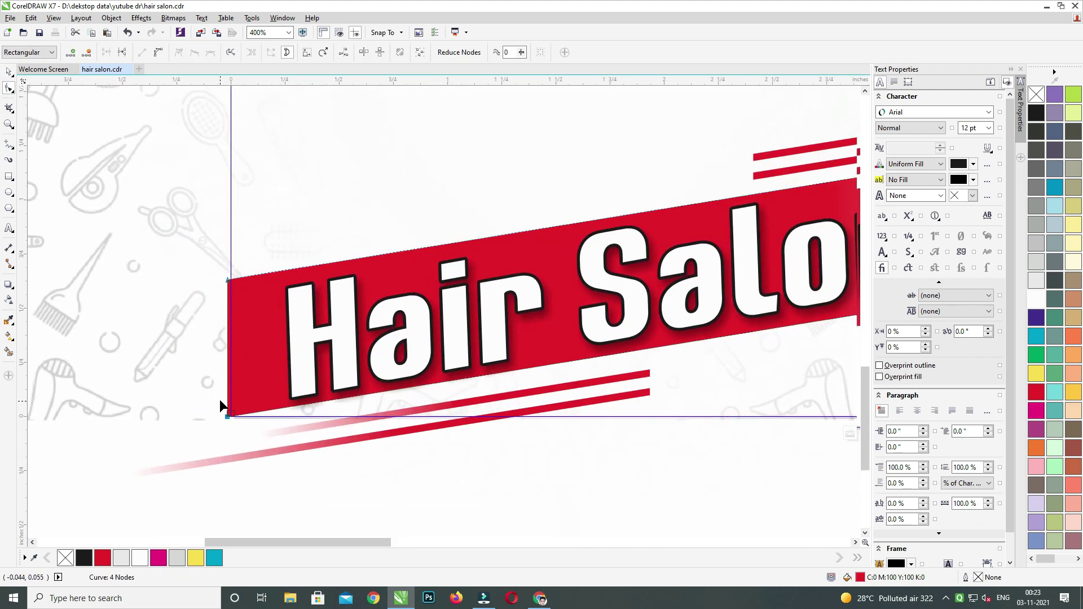
left_click(9, 73)
scroll(556, 340, "down", 1)
left_click(556, 351)
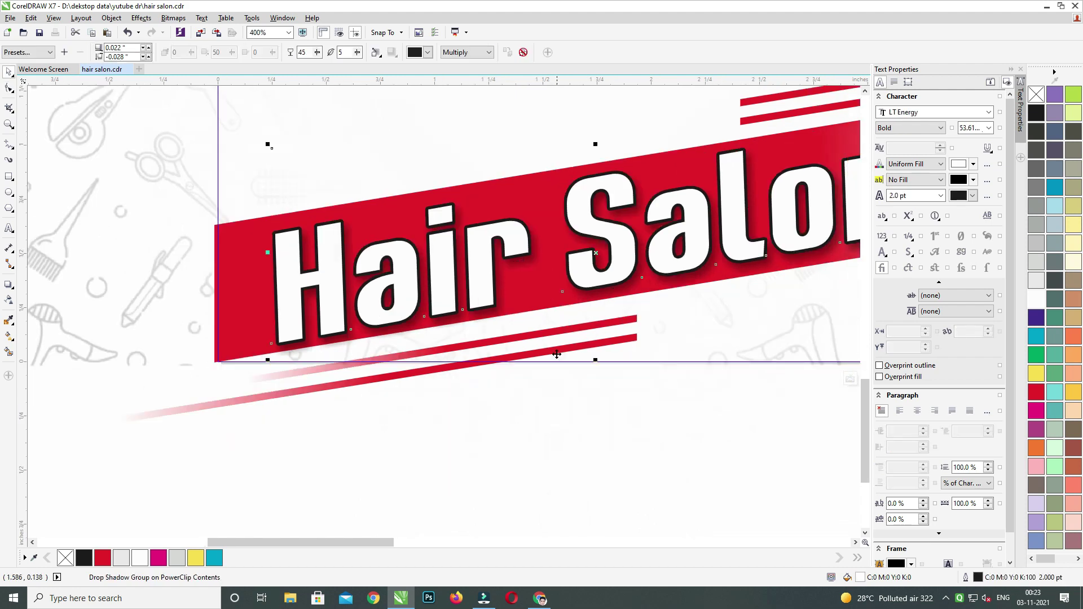
left_click(315, 387)
left_click_drag(314, 387, 321, 399)
key("ctrl+z")
key("ctrl+u")
left_click_drag(260, 423, 422, 367)
left_click(206, 424)
left_click_drag(771, 243, 838, 229)
key("ctrl+z")
scroll(476, 411, "down", 1)
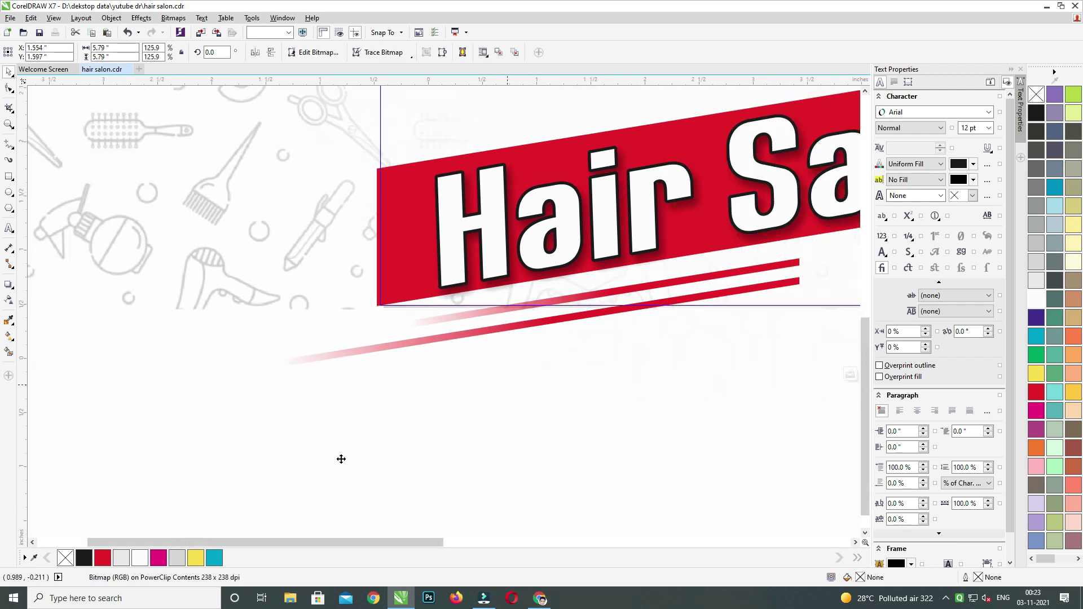
left_click_drag(603, 455, 594, 420)
left_click_drag(742, 451, 305, 319)
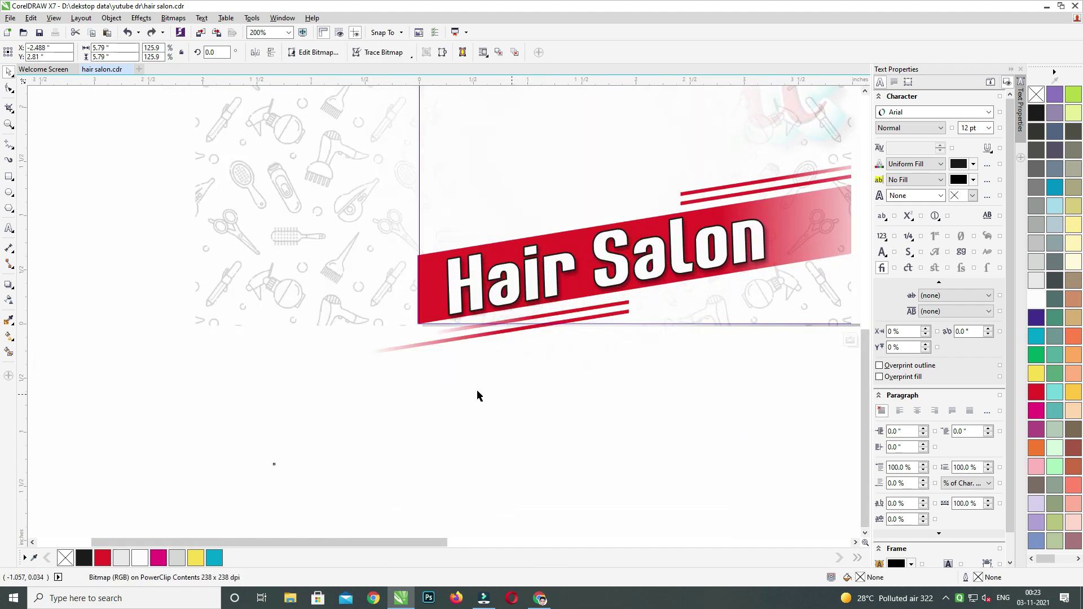
left_click_drag(134, 448, 763, 280)
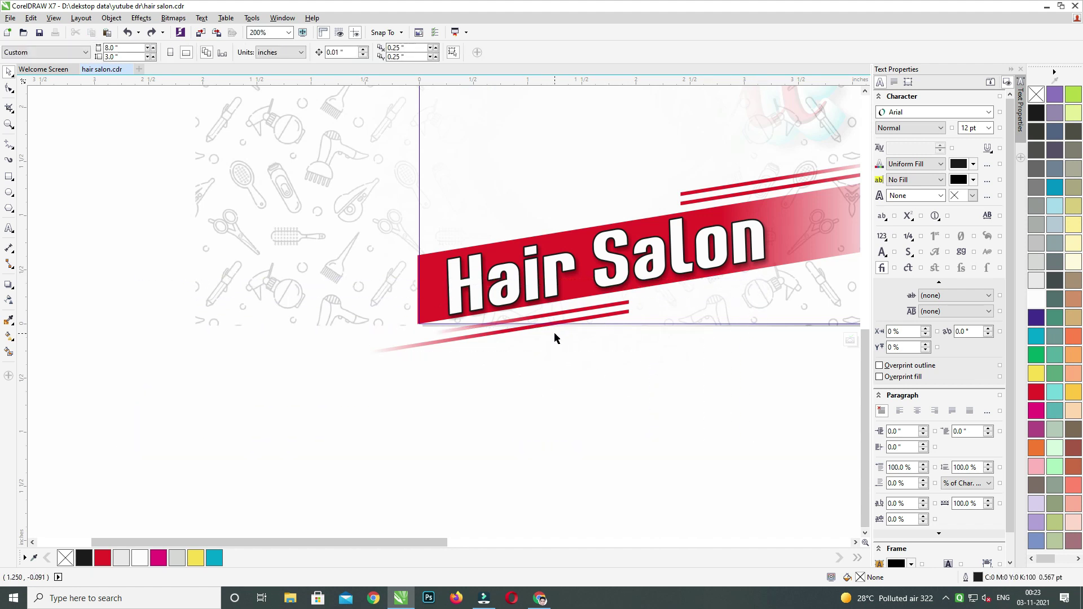
left_click(576, 320)
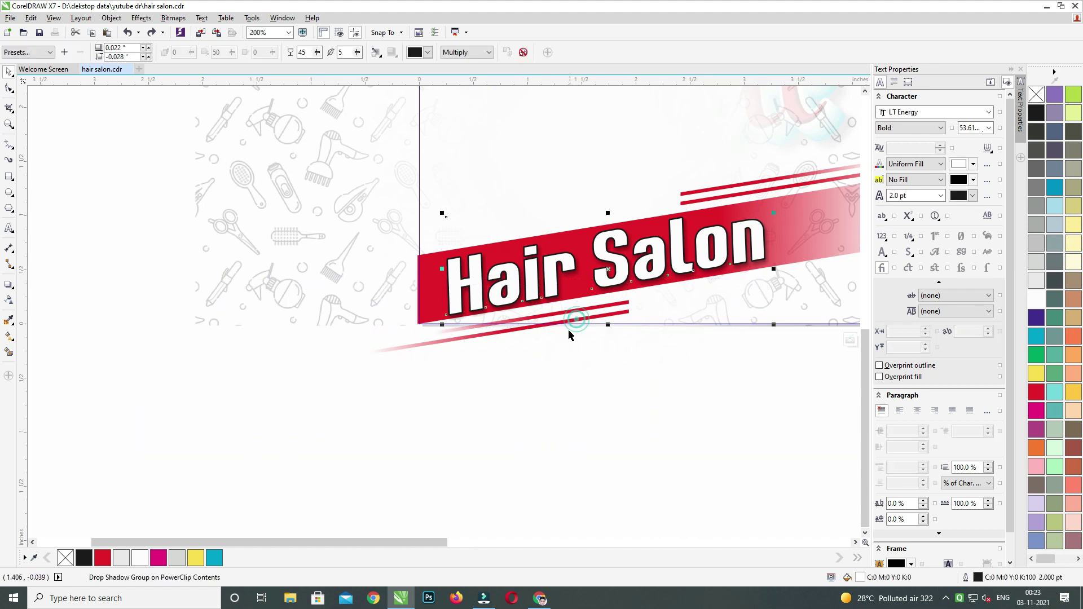
left_click(384, 352)
left_click_drag(383, 362, 383, 365)
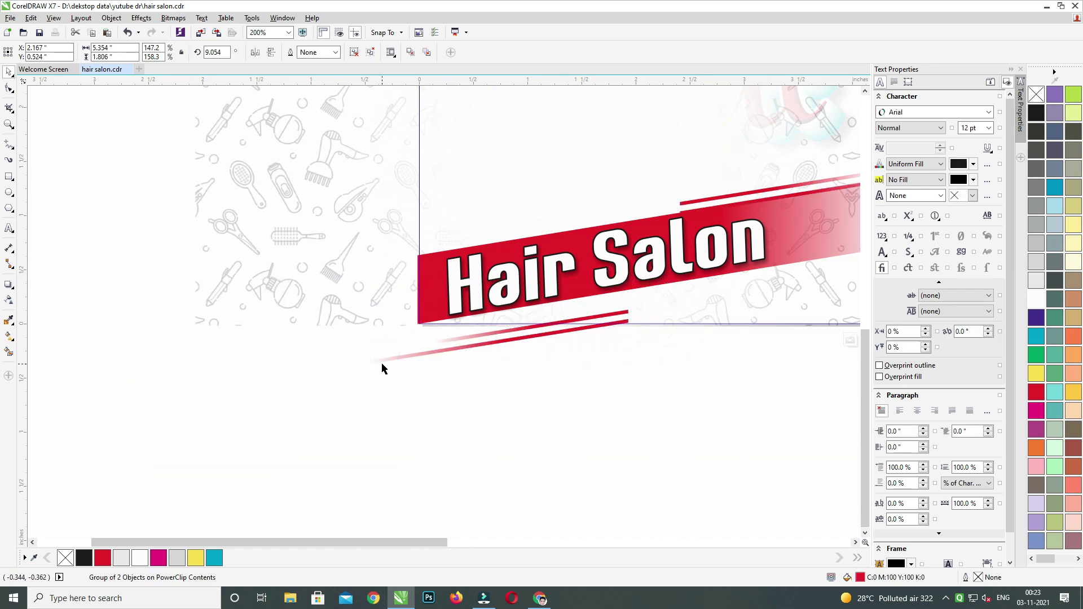
key("ctrl+z")
Group the two red stripes below the band, flip them vertically and horizontally, and finish editing the PowerClip contents.
key("ctrl+u")
left_click_drag(238, 449, 704, 307)
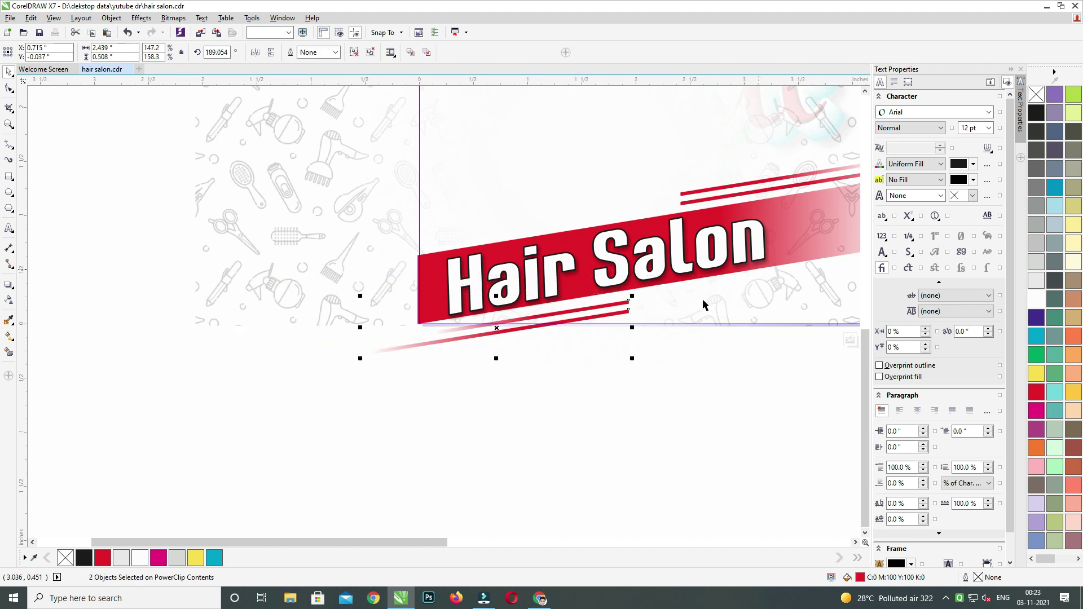
key("ctrl+g")
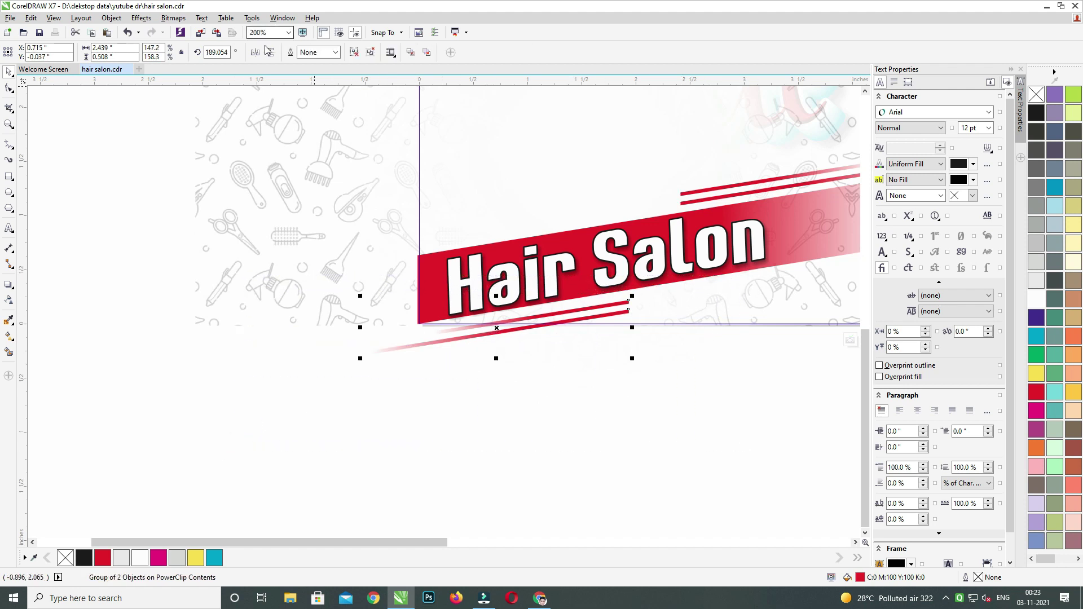
left_click(253, 55)
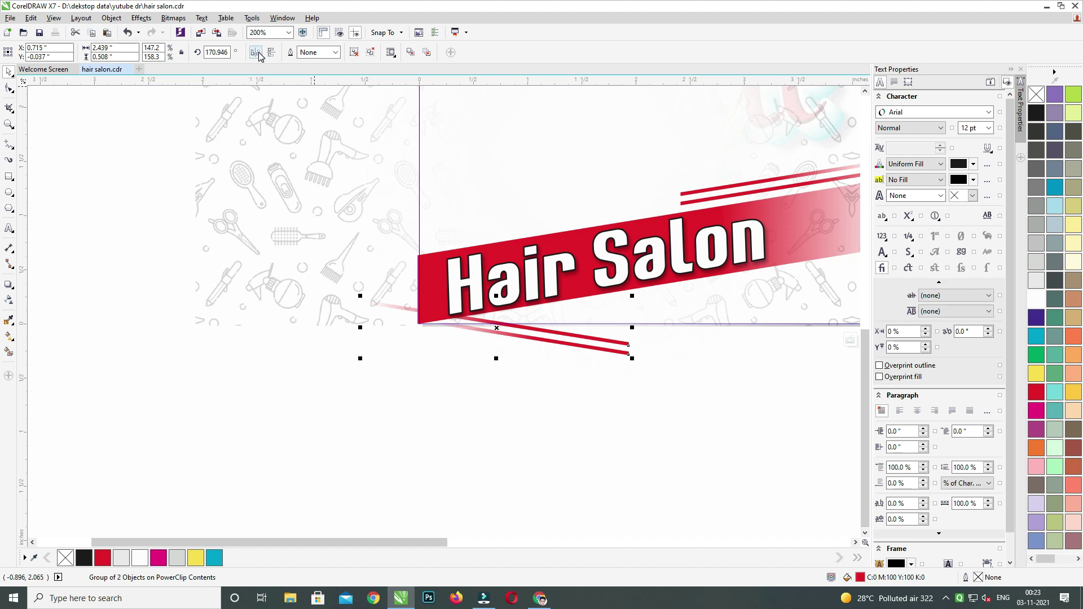
left_click(257, 53)
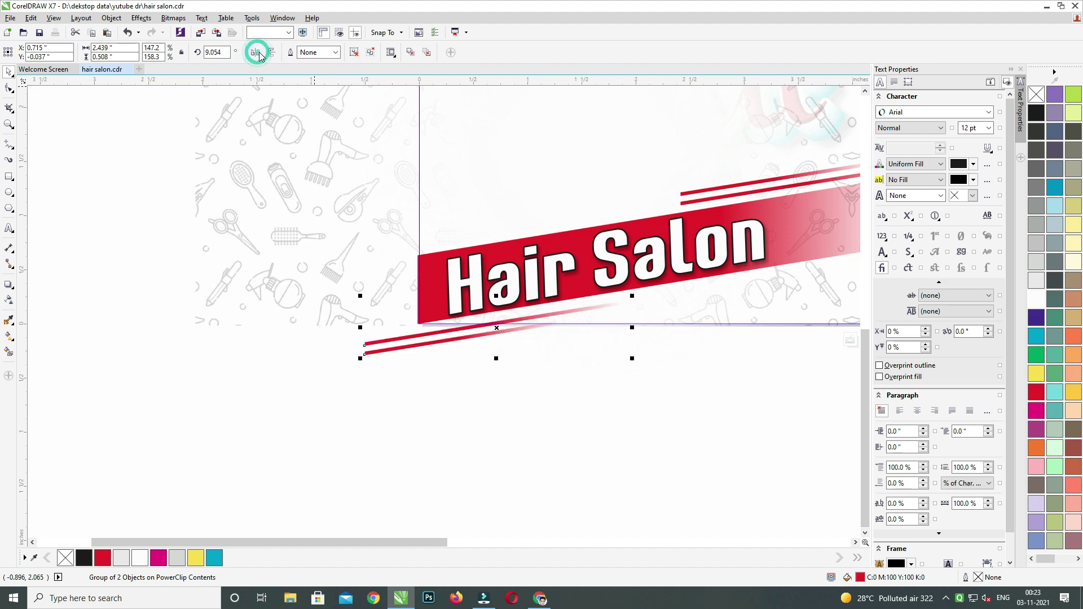
left_click(568, 428)
left_click(112, 370)
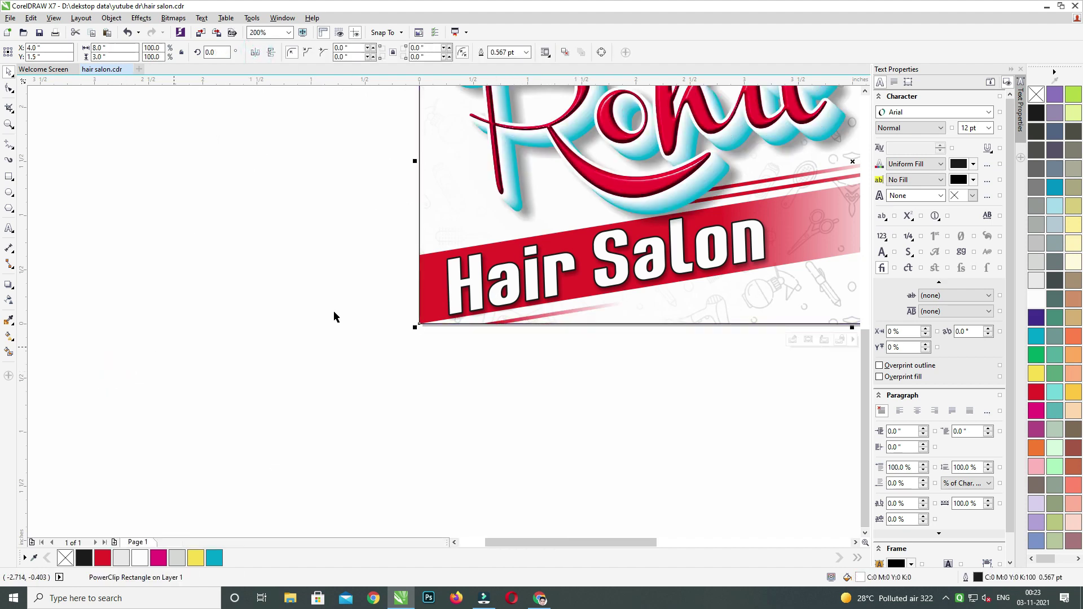
Ungroup the group of four service labels on the banner.
left_click_drag(285, 379, 787, 128)
scroll(764, 153, "up", 3)
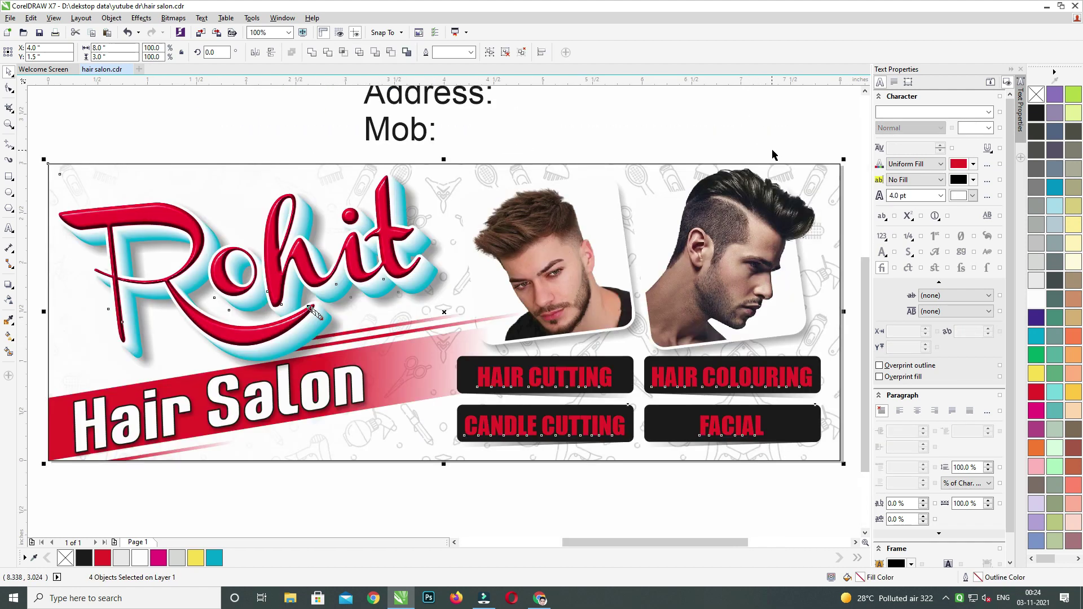
scroll(636, 439, "up", 4)
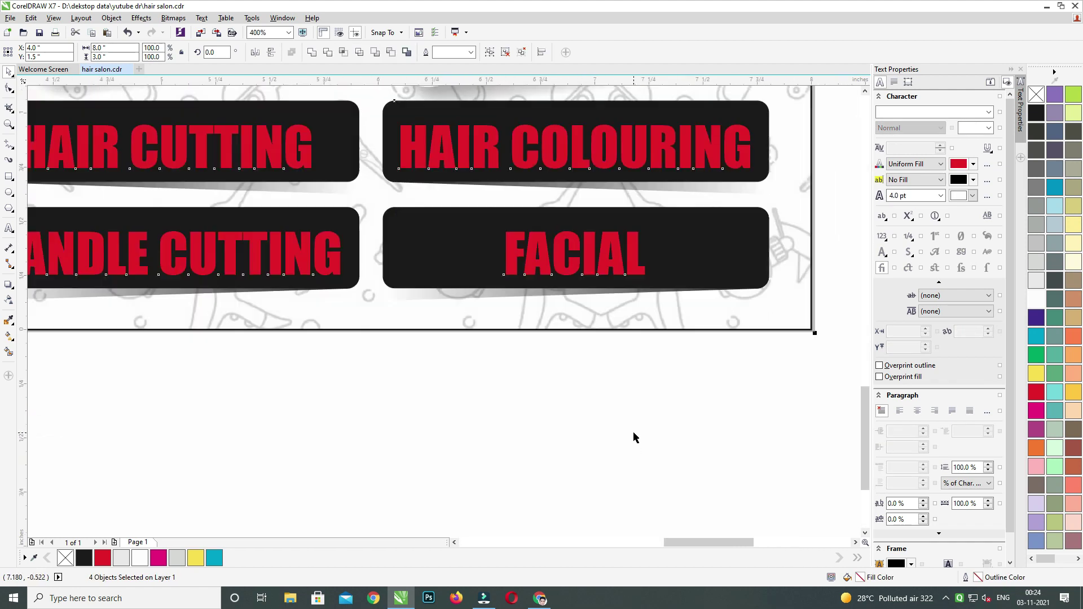
left_click_drag(385, 390, 604, 419)
left_click(547, 455)
left_click(494, 288)
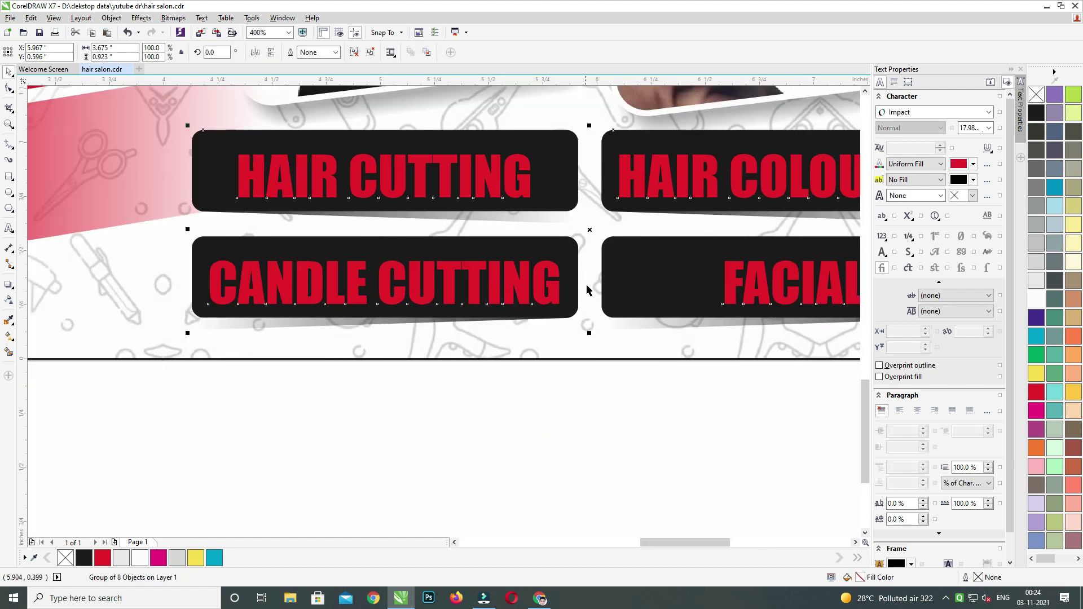
key("ctrl+u")
left_click(517, 422)
Fill the CANDLE CUTTING, HAIR CUTTING, HAIR COLOURING and FACIAL texts with white.
left_click(535, 277)
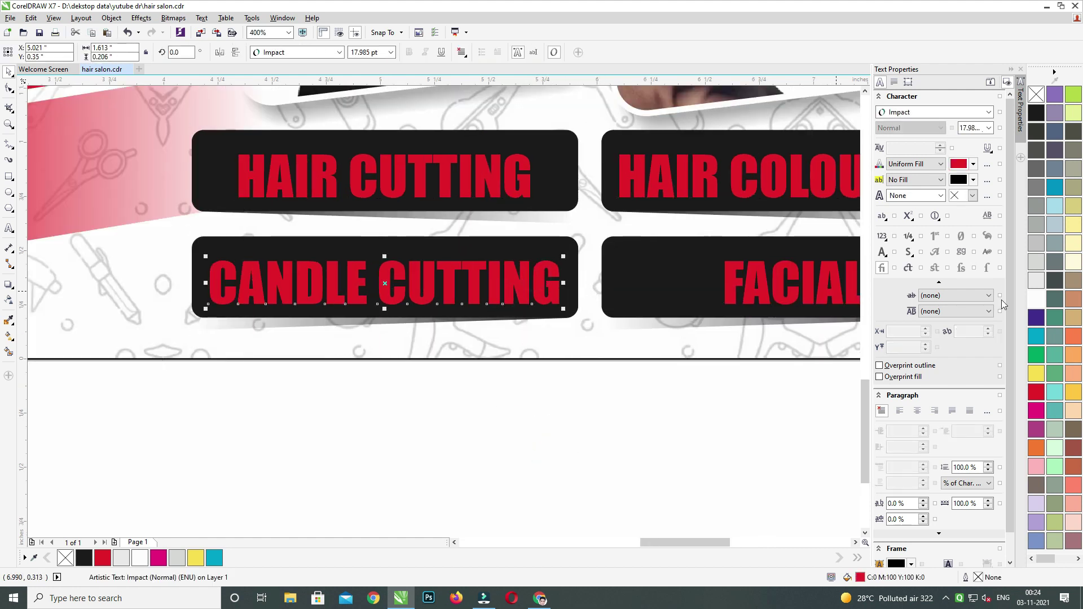
left_click(1042, 302)
scroll(467, 300, "up", 2)
left_click(454, 253)
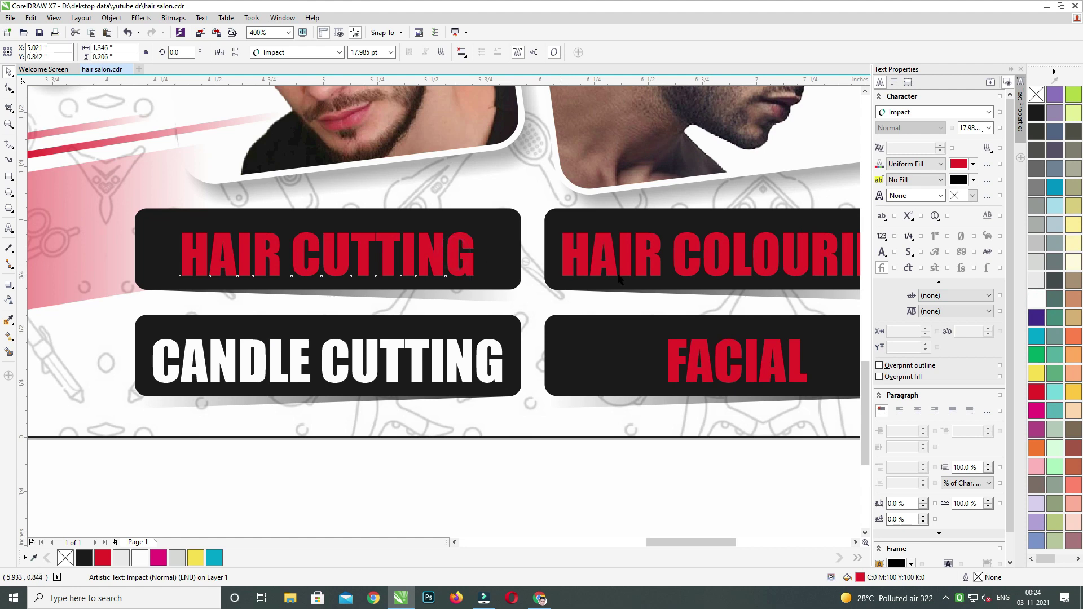
key("ctrl+r")
key("ctrl+r")
left_click(677, 350)
key("ctrl+r")
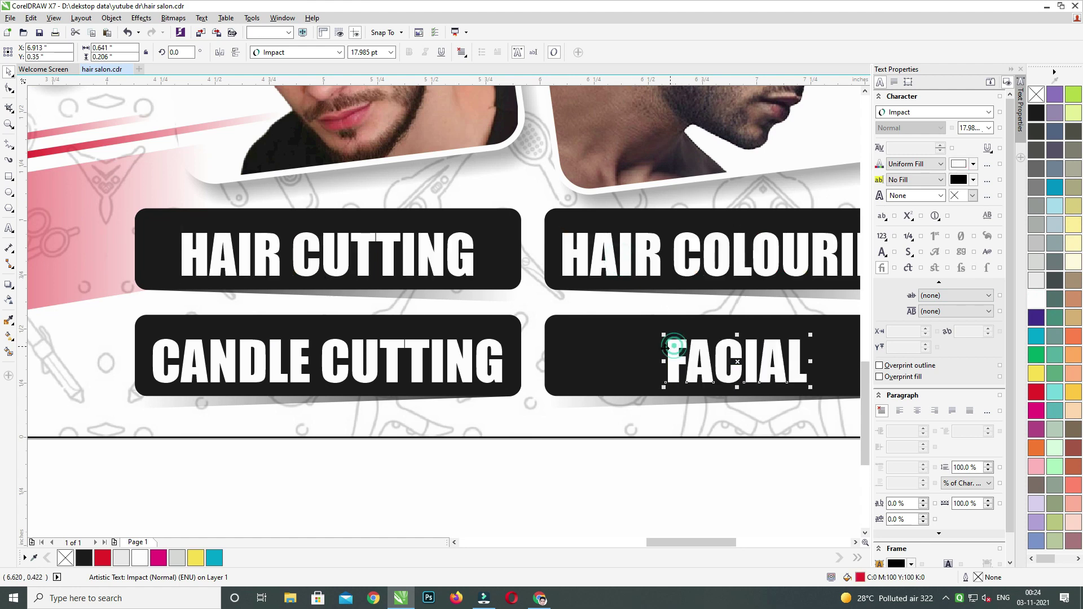
scroll(612, 344, "down", 2)
left_click(545, 443)
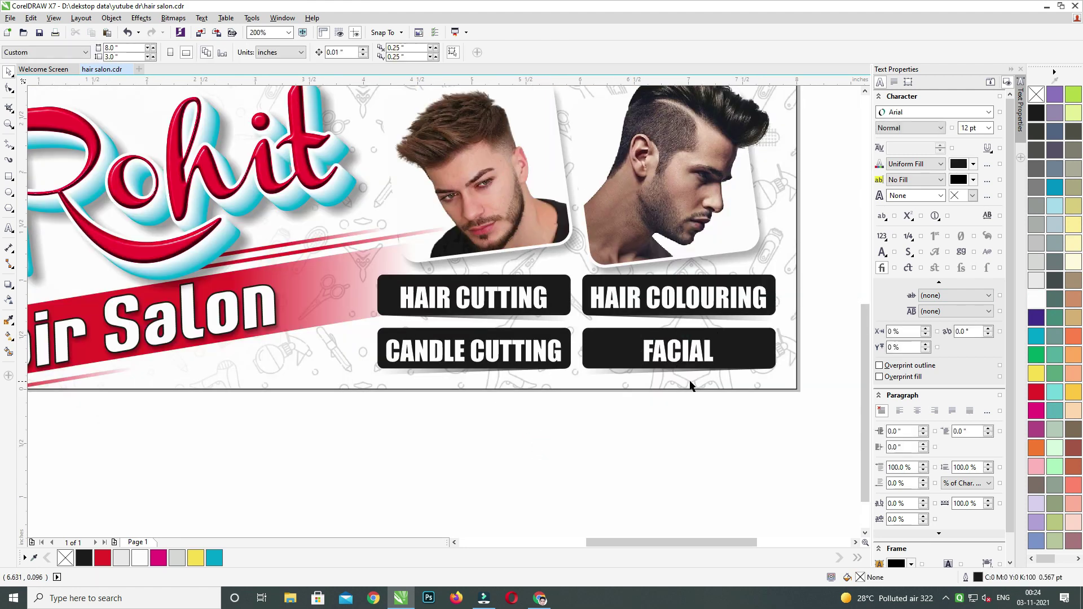
Extend the FACIAL label text to read "FACIAL, MASSAGE".
left_click(704, 358)
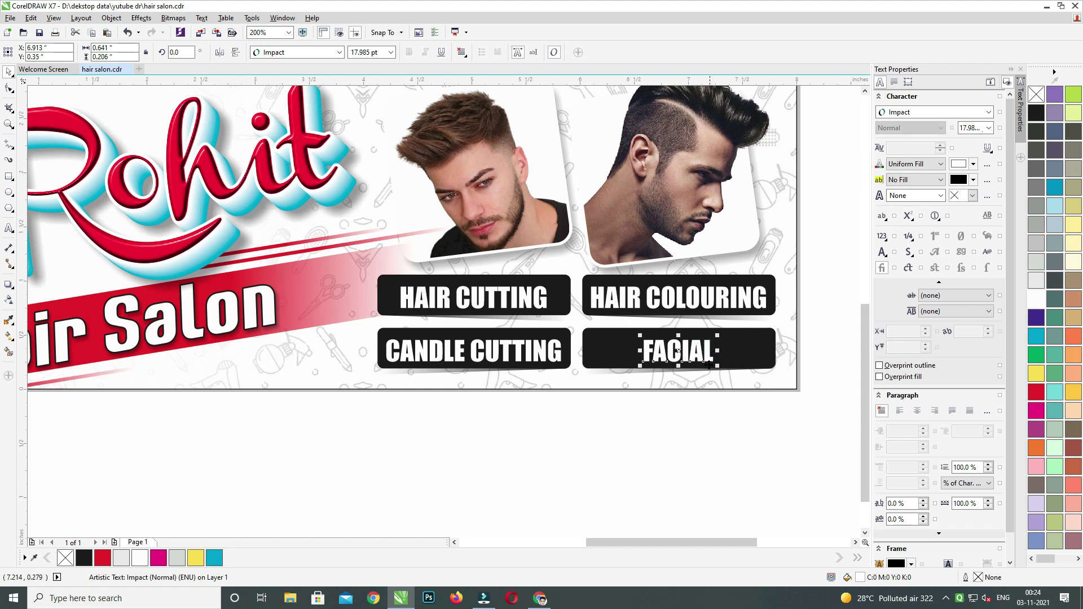
scroll(709, 364, "up", 2)
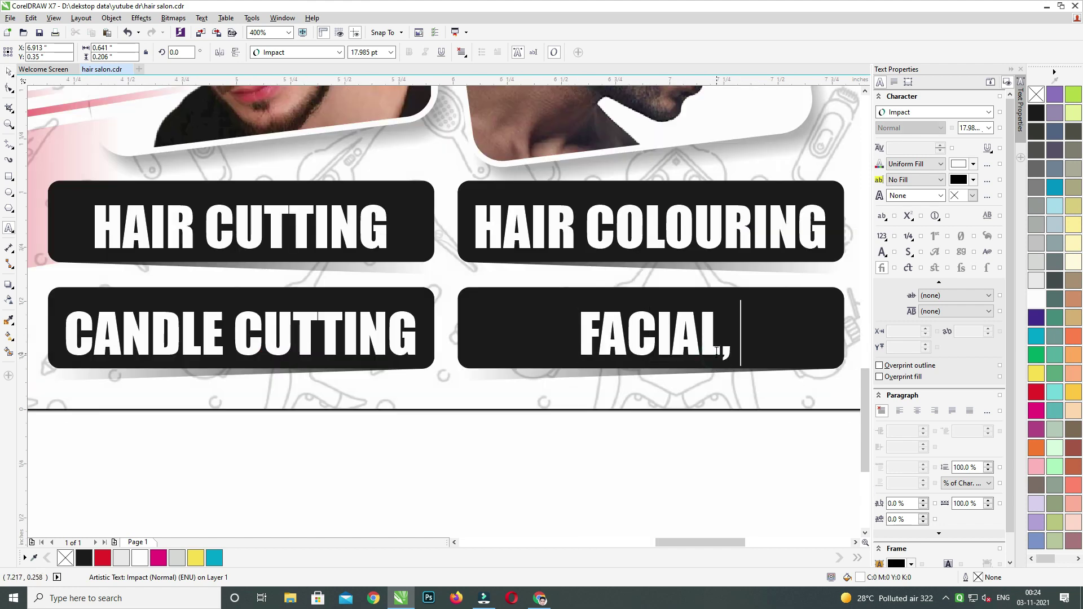
type("MASSA")
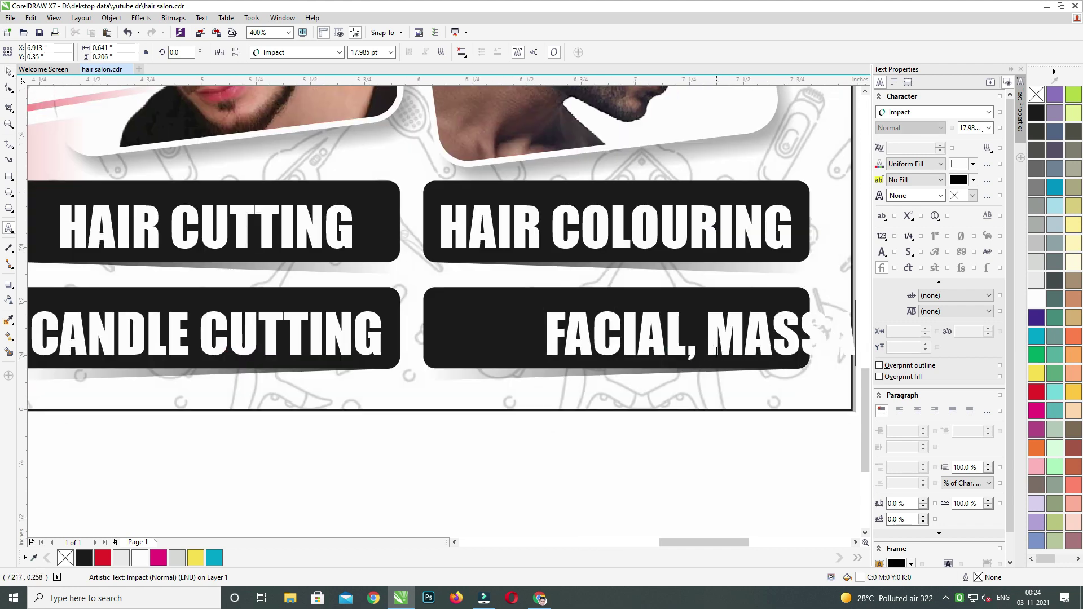
type("GE")
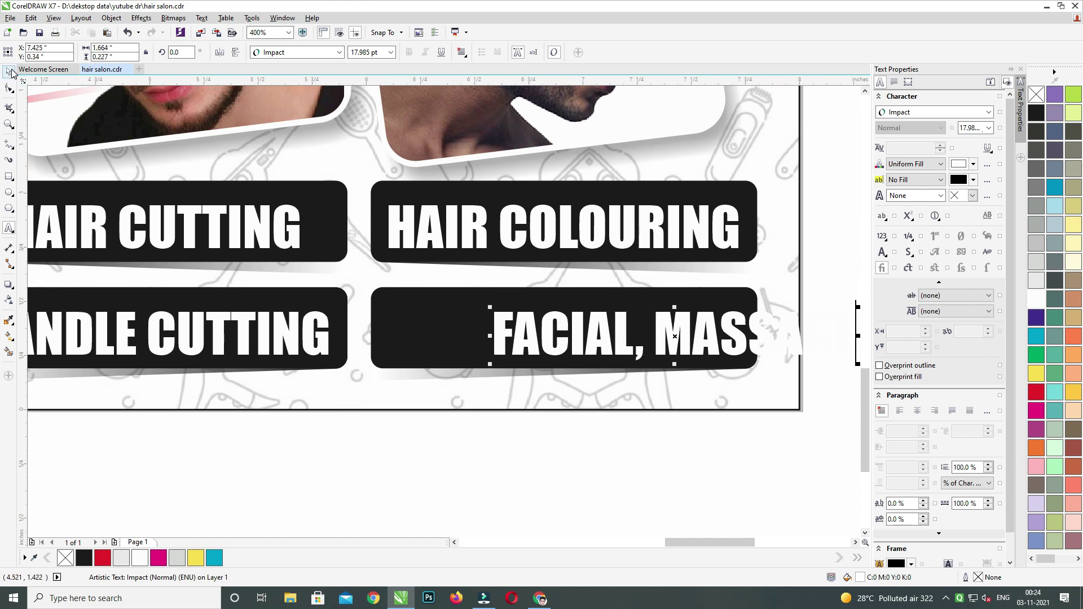
Center the FACIAL, MASSAGE text horizontally on its black box and nudge it slightly up.
key("ctrl+space")
left_click(470, 341, "shift")
key("c")
left_click(573, 458)
left_click(559, 343)
key("Up")
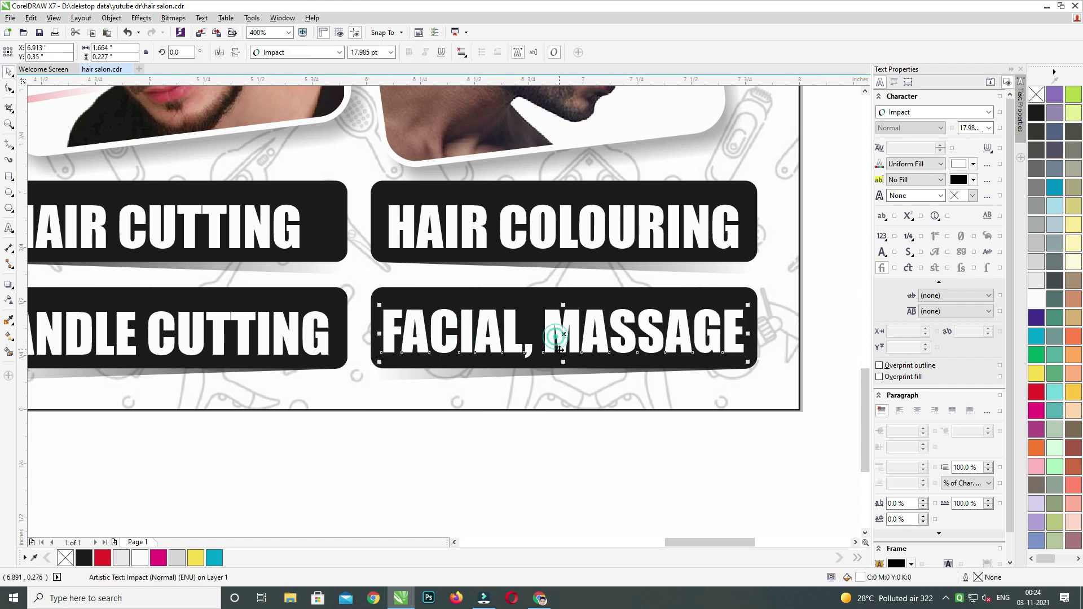
Group the four service labels with their boxes and nudge the group 0.03 in right and 0.01 in down.
scroll(560, 350, "down", 1)
left_click_drag(554, 436, 663, 426)
left_click_drag(290, 438, 734, 218)
key("ctrl+g")
key("Right")
key("Right")
key("Right")
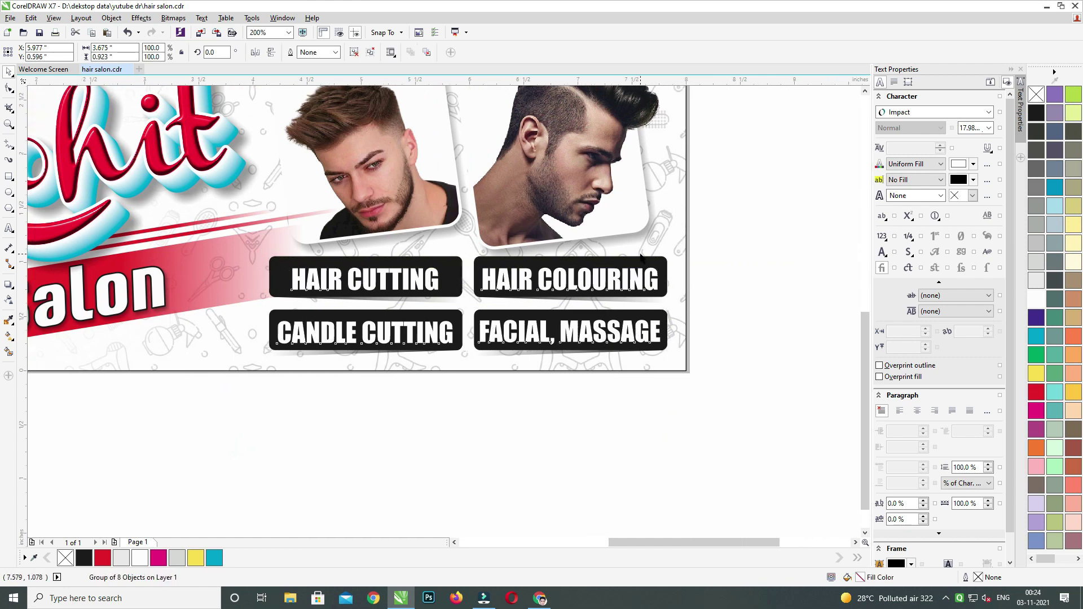
key("Down")
left_click_drag(435, 304, 473, 325)
scroll(474, 324, "down", 1)
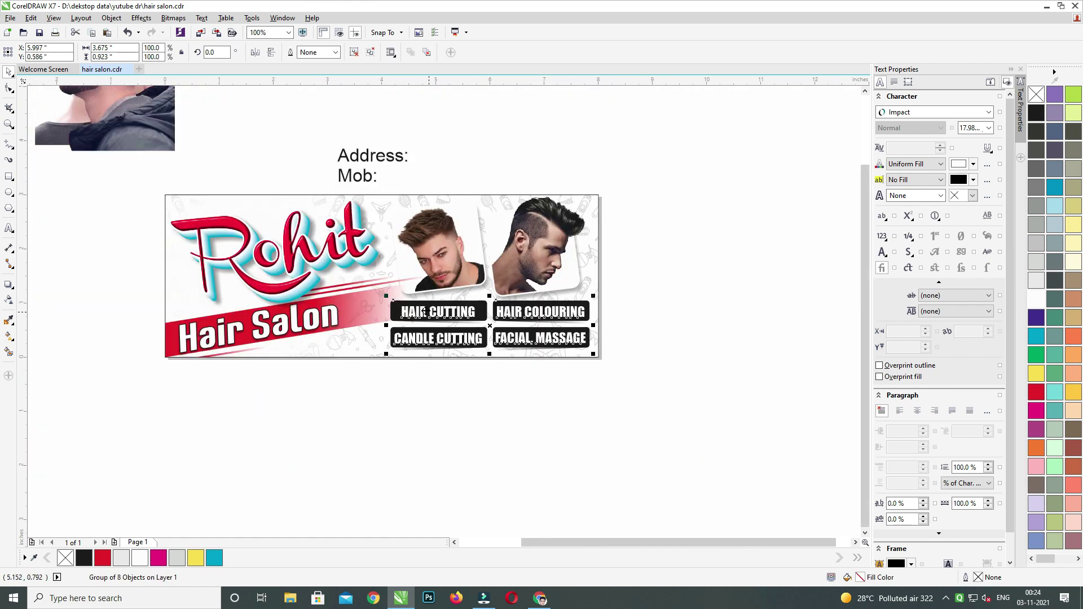
Move the service label group inside the banner's PowerClip frame by cutting and pasting it into the contents.
left_click_drag(712, 199, 756, 133)
left_click_drag(689, 180, 356, 408)
key("ctrl+x")
left_click(511, 327, "ctrl")
key("ctrl+v")
left_click(678, 172, "ctrl")
left_click_drag(339, 356, 371, 380)
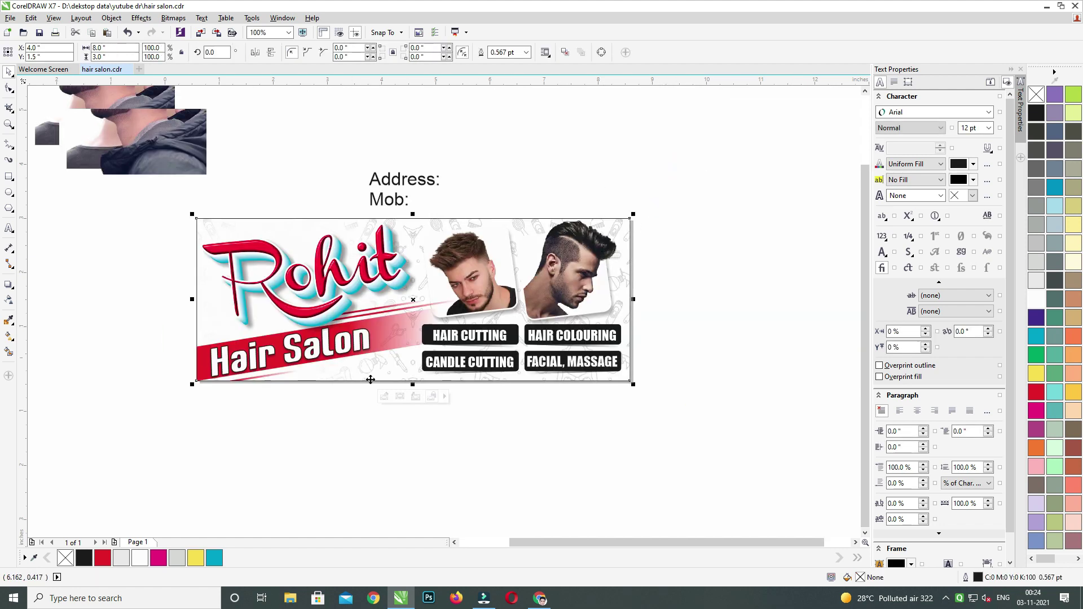
Delete the unused portrait of the man in the grey jacket beside the banner.
left_click_drag(143, 420, 717, 181)
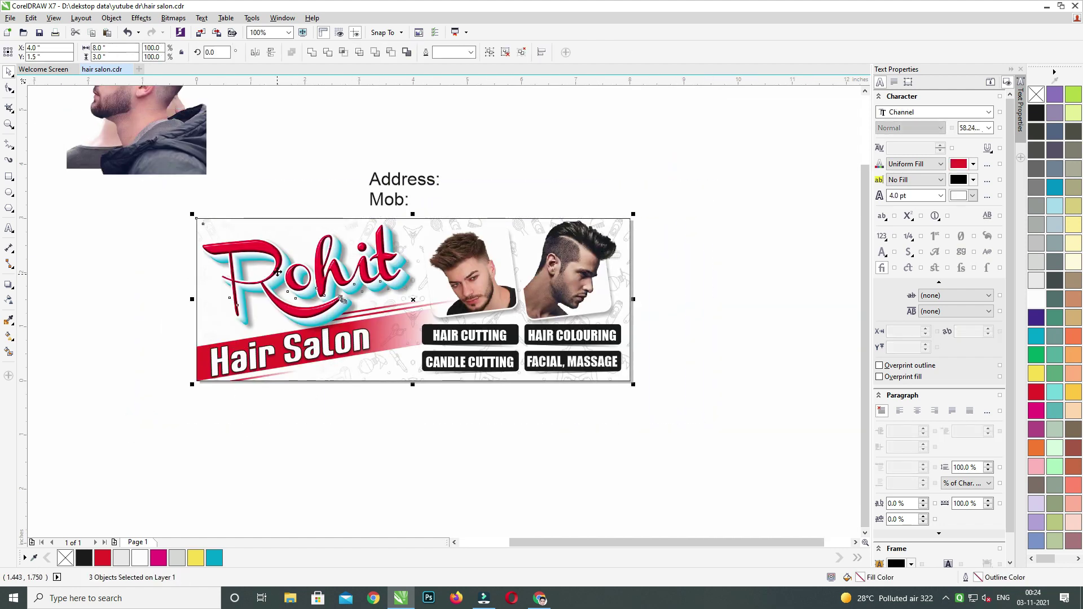
left_click(177, 154)
left_click_drag(175, 149, 289, 243)
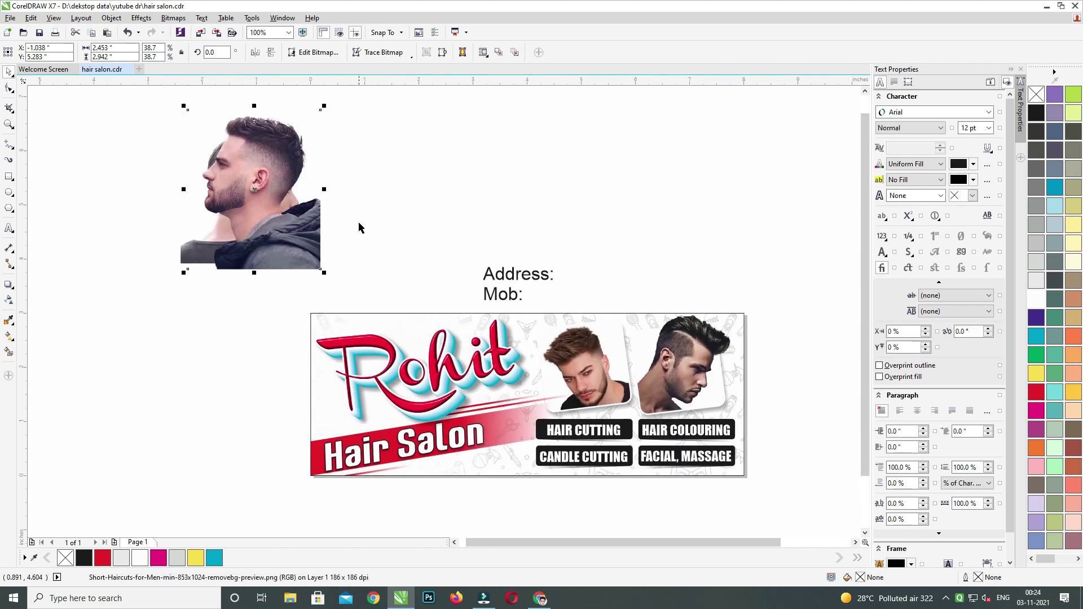
key("Delete")
left_click_drag(391, 227, 298, 183)
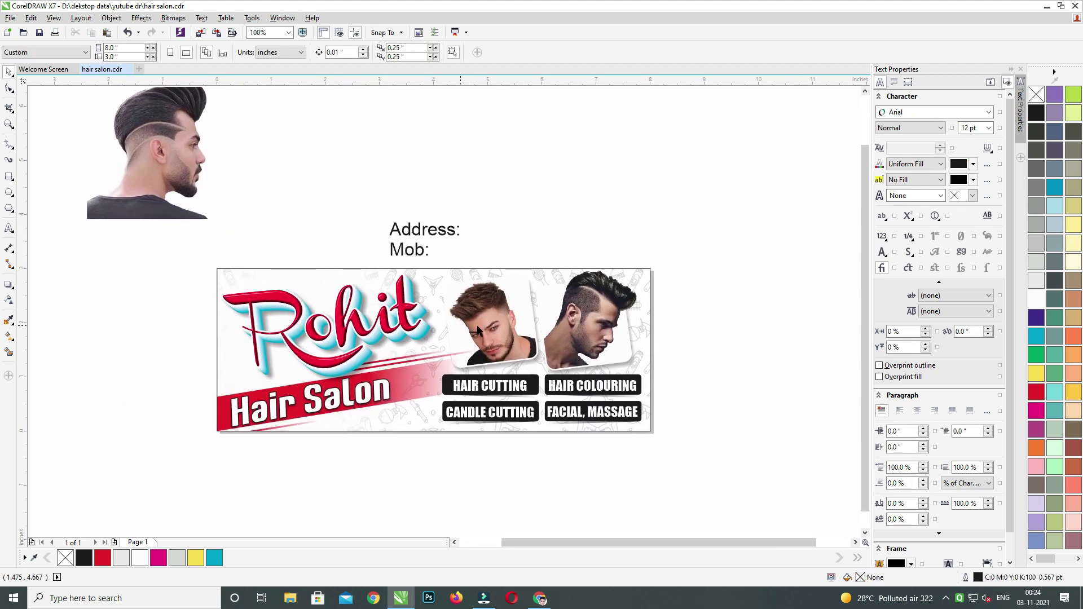
Move the Address and Mob text block from above the banner to just below it.
left_click_drag(764, 242, 149, 476)
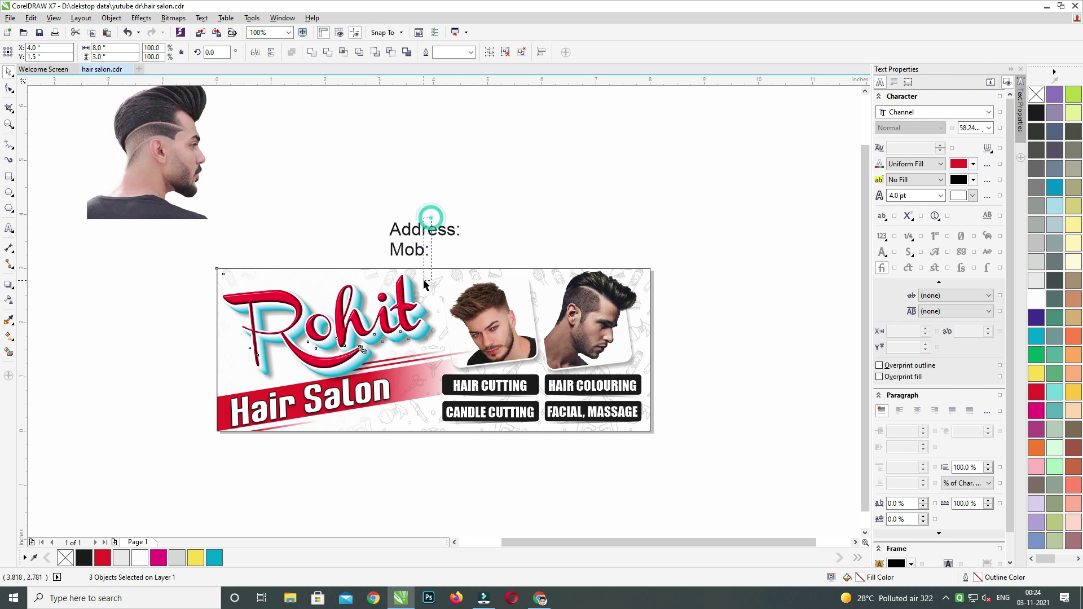
left_click(430, 229)
left_click_drag(430, 229, 335, 457)
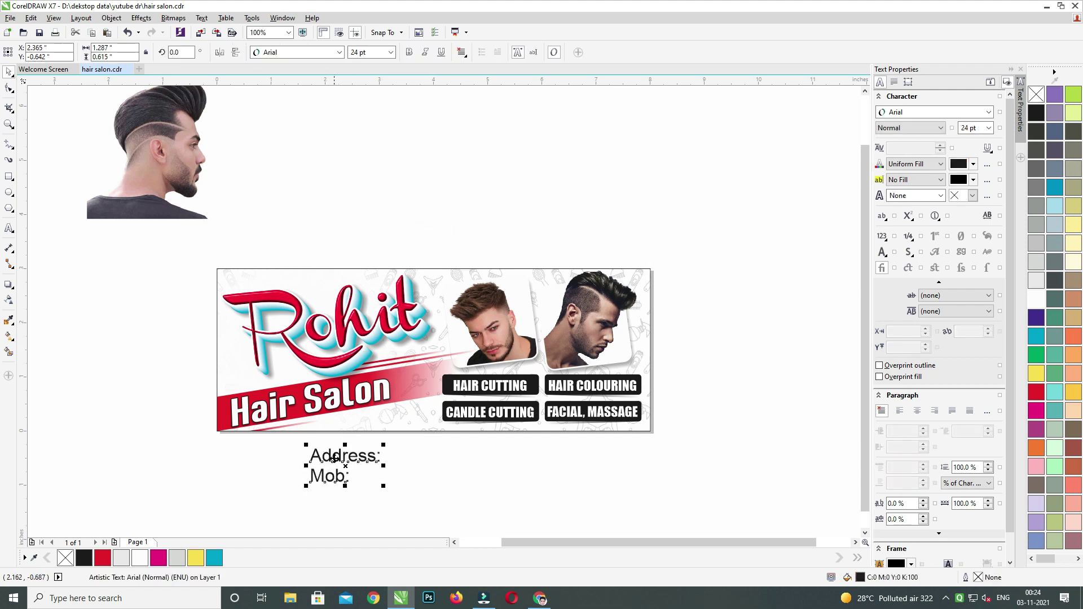
Cut the "Address:" line out of the text block, keeping only the "Mob:" line.
left_click_drag(193, 260, 706, 525)
key("shift+F2")
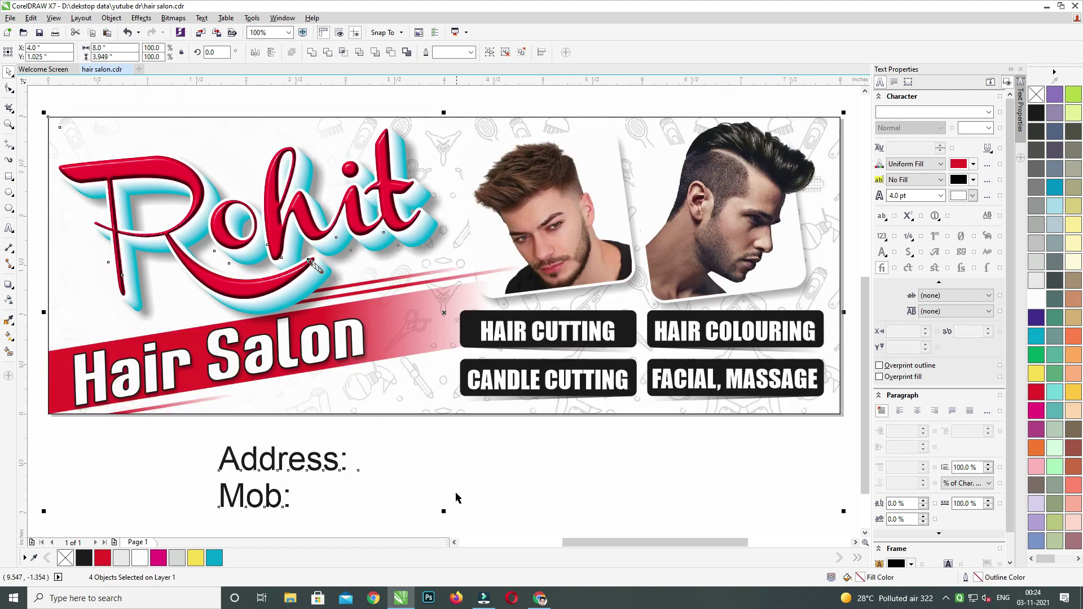
double_click(227, 461)
left_click_drag(220, 461, 476, 453)
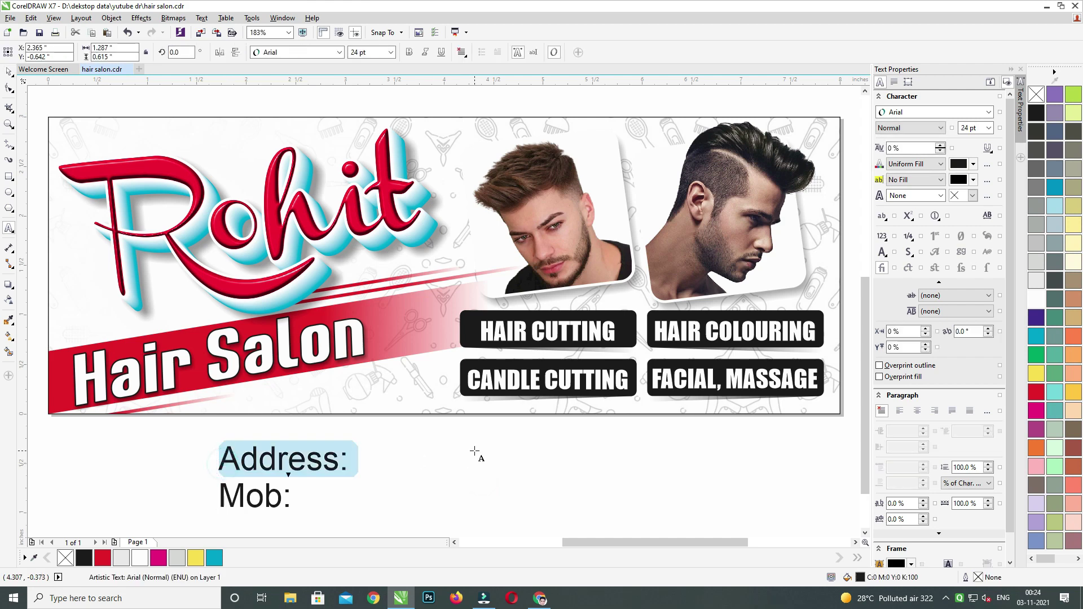
key("ctrl+x")
left_click(8, 72)
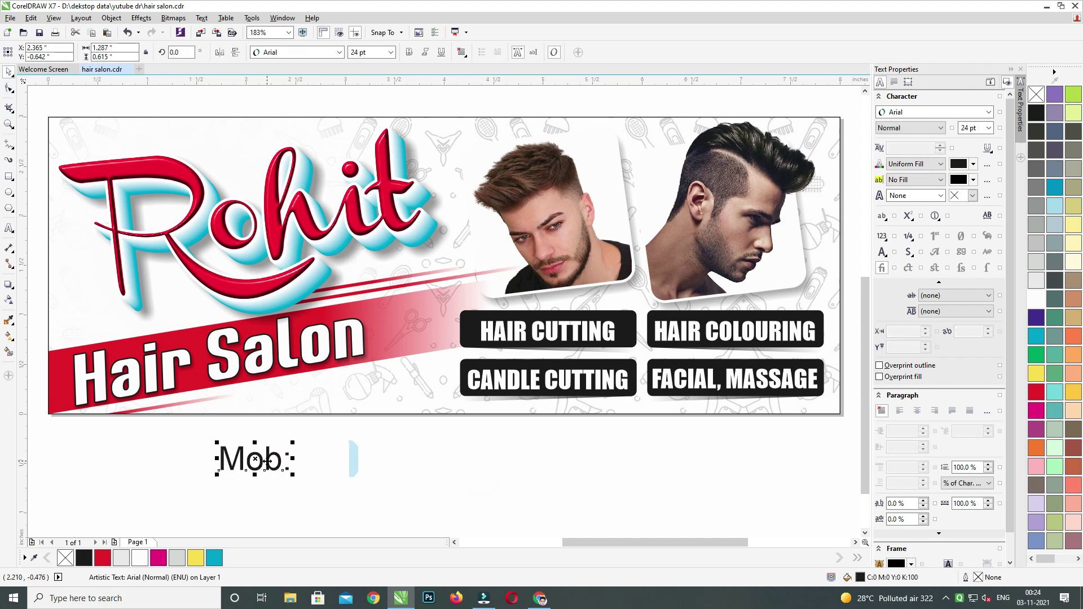
Place the Mob: text on the banner below the red band, make it bold and shrink it to about 17.55 pt.
scroll(266, 460, "up", 4)
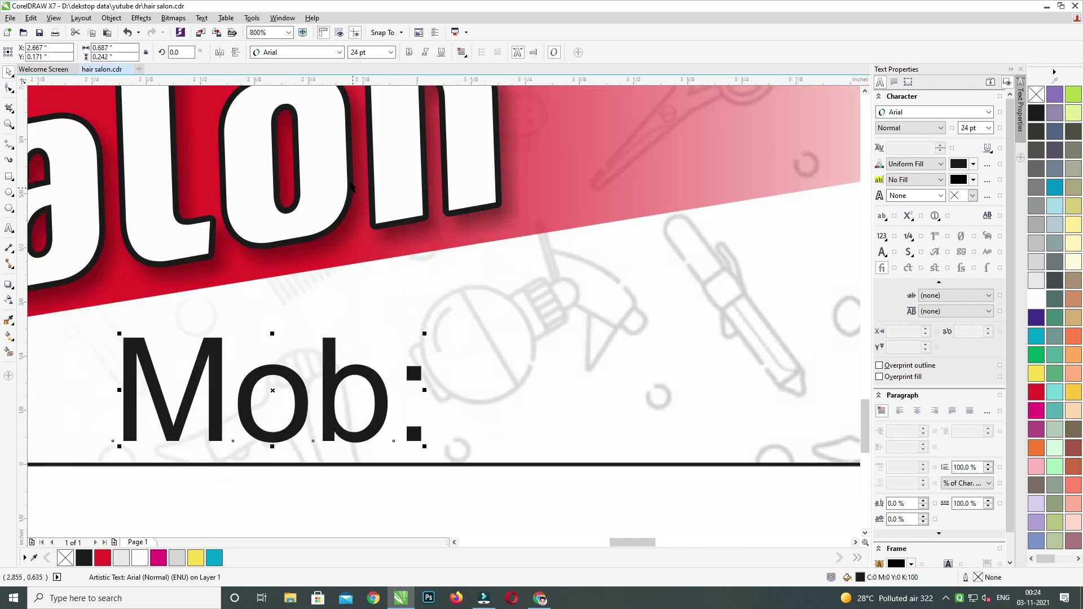
left_click(409, 52)
left_click(425, 52)
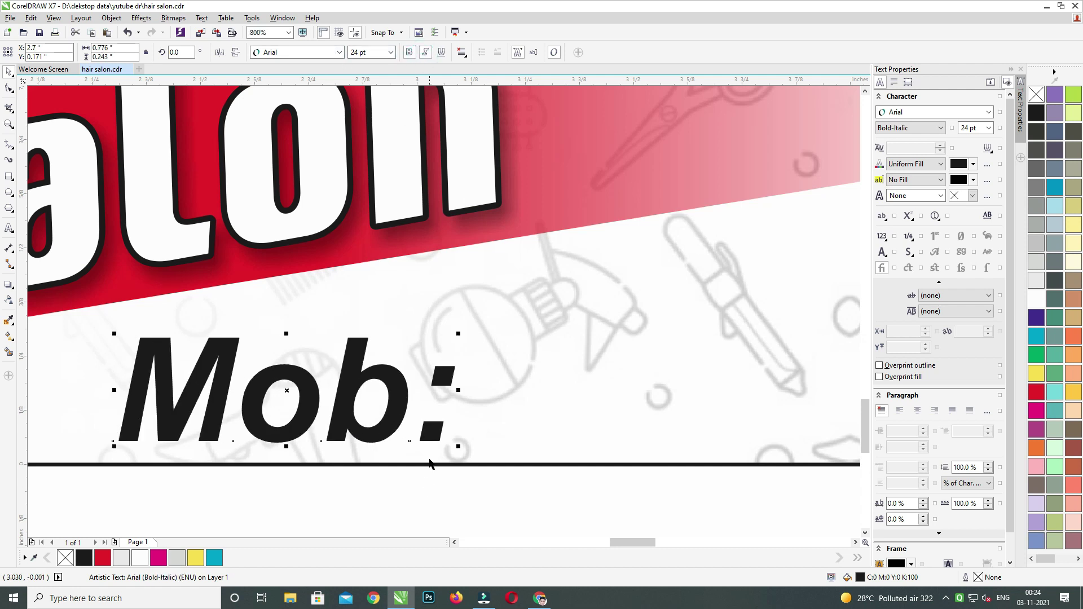
key("ctrl+z")
left_click_drag(448, 448, 361, 417)
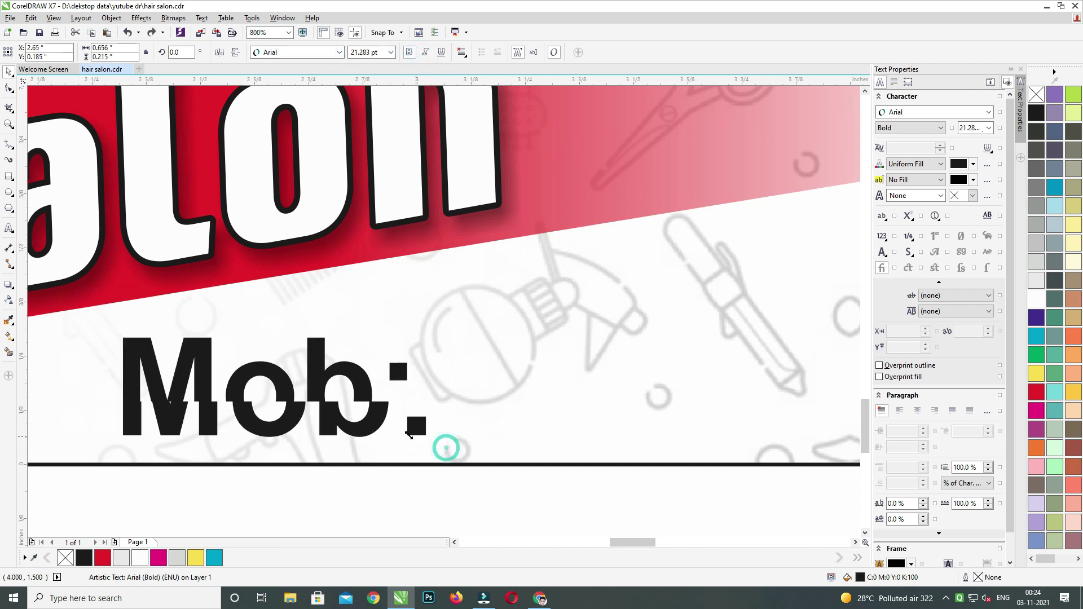
Add a placeholder mobile number in spaced digit groups after "Mob:".
double_click(350, 404)
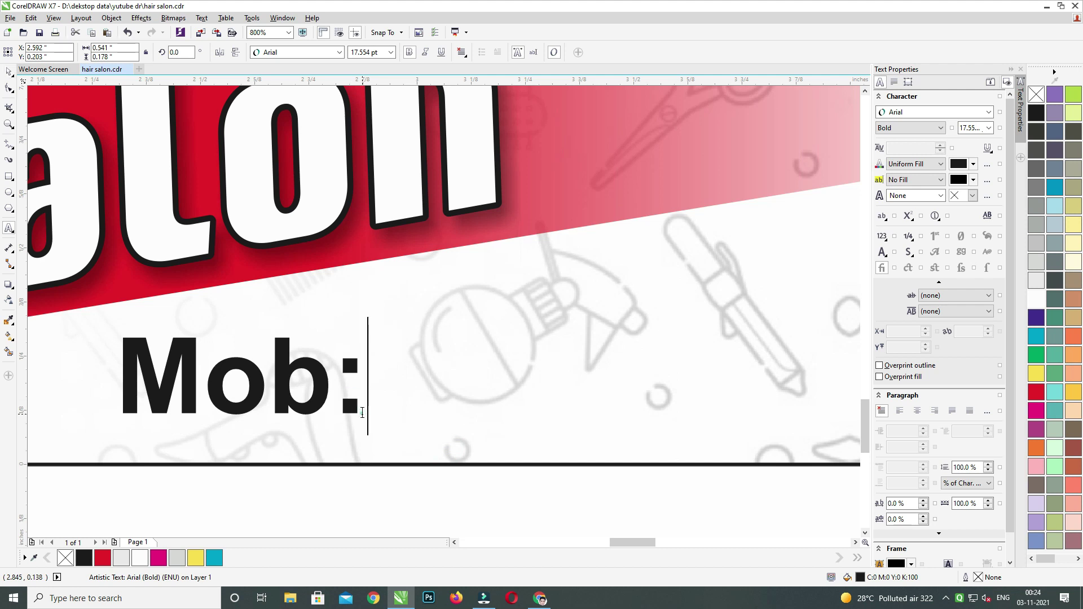
type("0000")
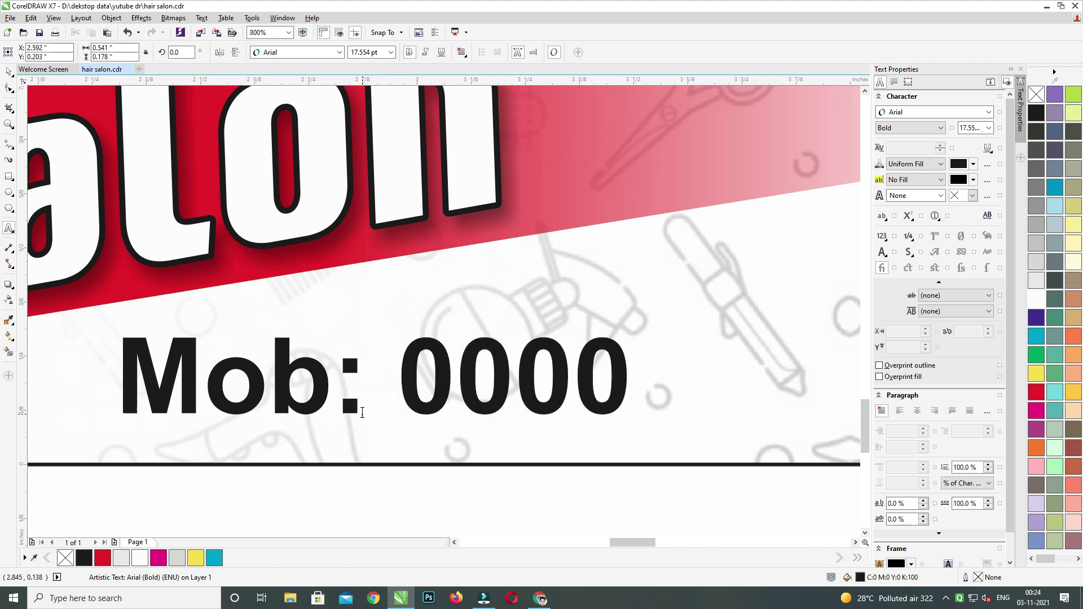
type(" 00")
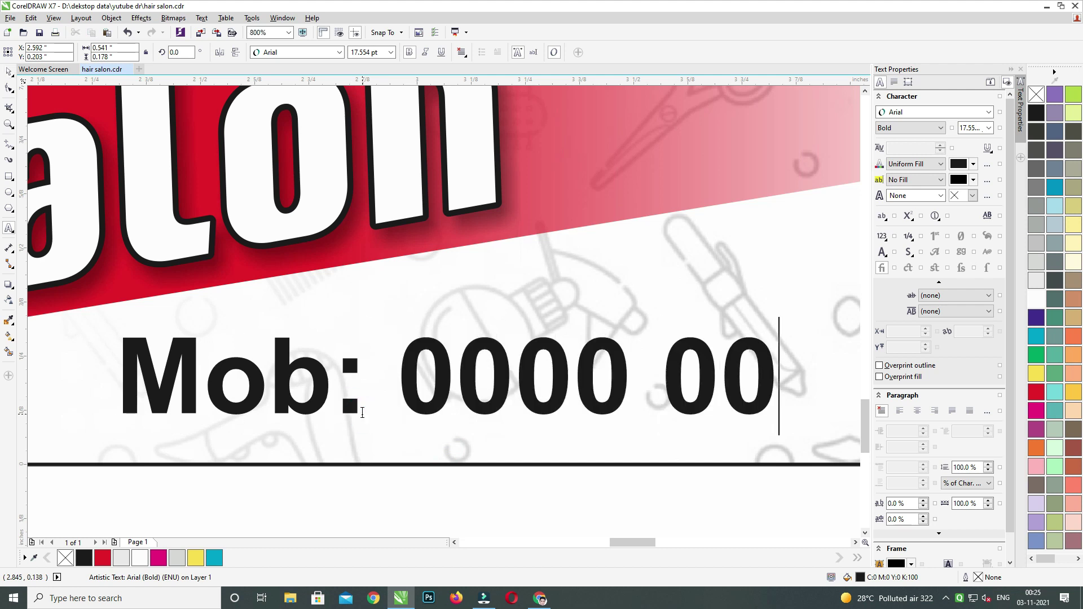
type("0 000")
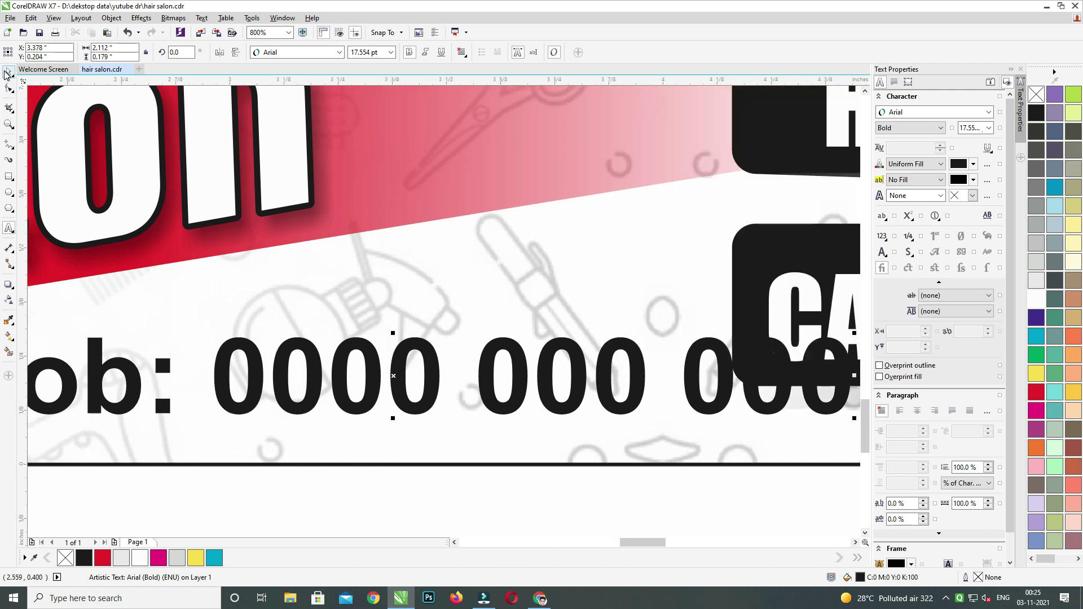
Rotate the Mob: text about 9.1° to follow the slanted red band, scale it to about 17.51 pt and position it below the band.
scroll(635, 357, "down", 1)
left_click_drag(738, 389, 674, 289)
left_click_drag(556, 322, 508, 334)
left_click_drag(630, 392, 665, 399)
left_click_drag(598, 330, 564, 326)
left_click_drag(651, 402, 663, 406)
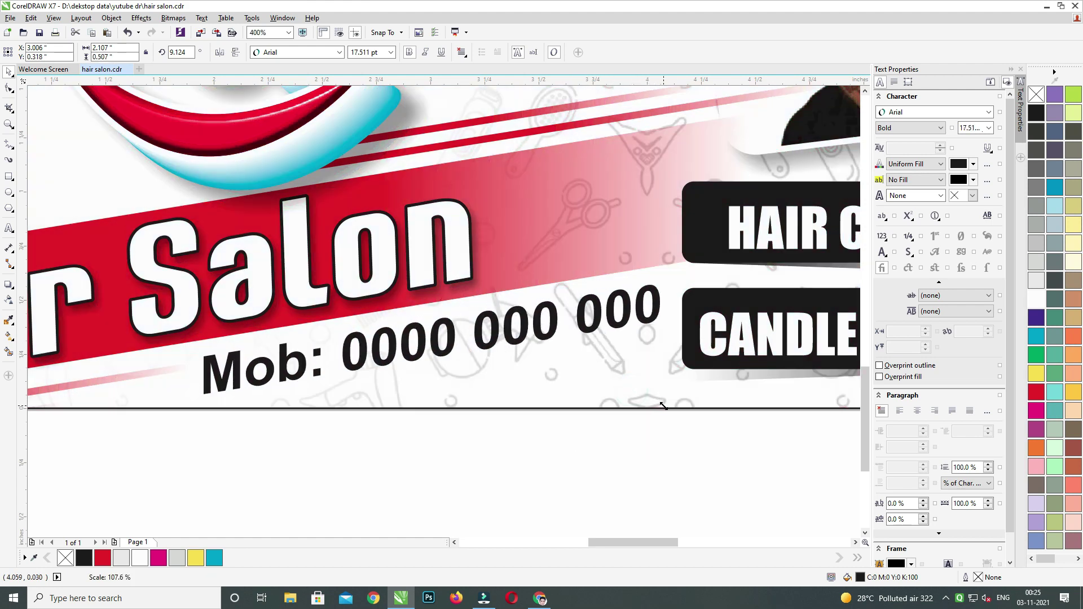
key("Down")
key("Down")
key("Right")
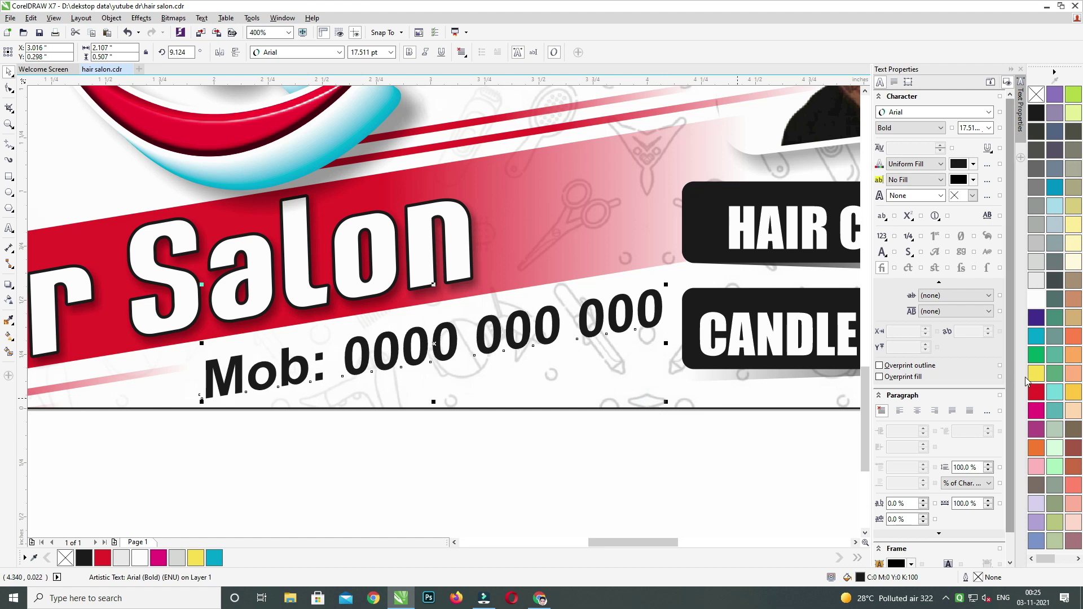
Try yellow, magenta and red fills on the Mob: text and return it to black.
left_click(1036, 373)
key("F3")
left_click(1036, 391)
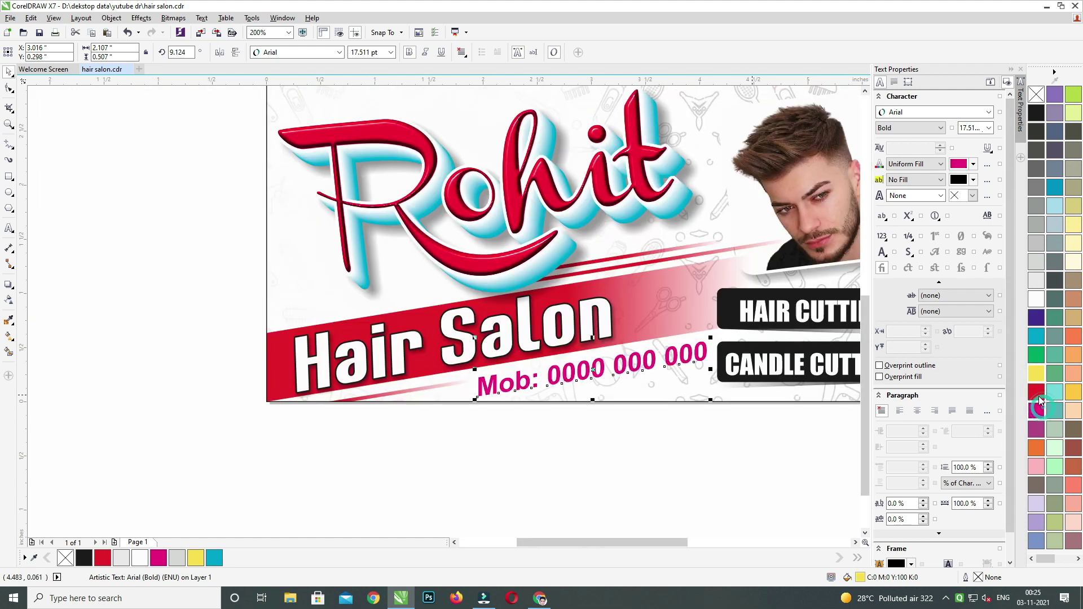
left_click(1036, 112)
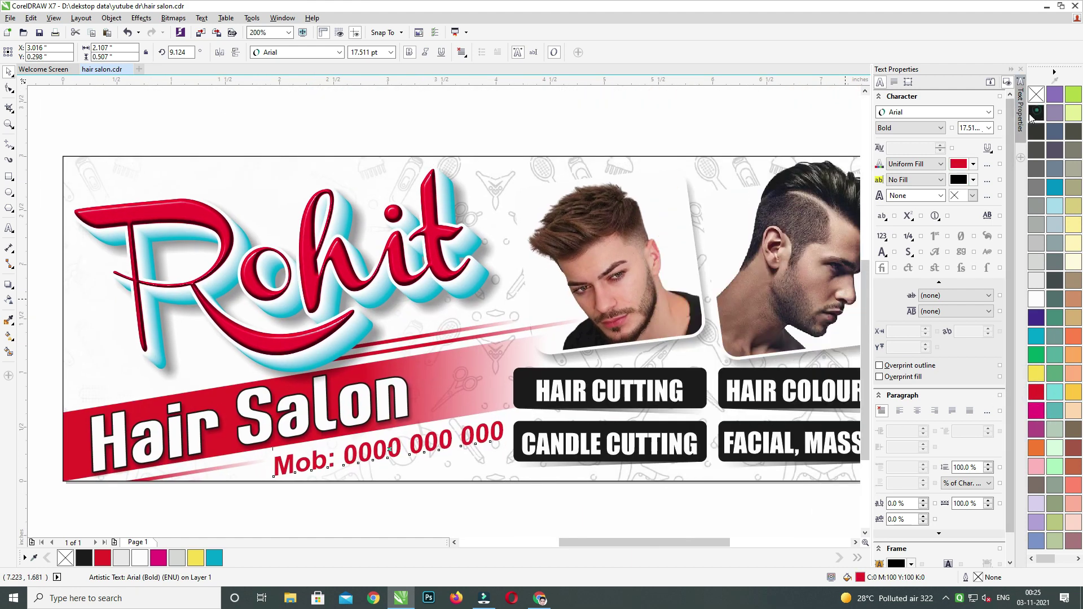
Cut the Mob: text and paste it into the banner's PowerClip frame, closing the frame contents.
key("F3")
left_click_drag(157, 476, 550, 242)
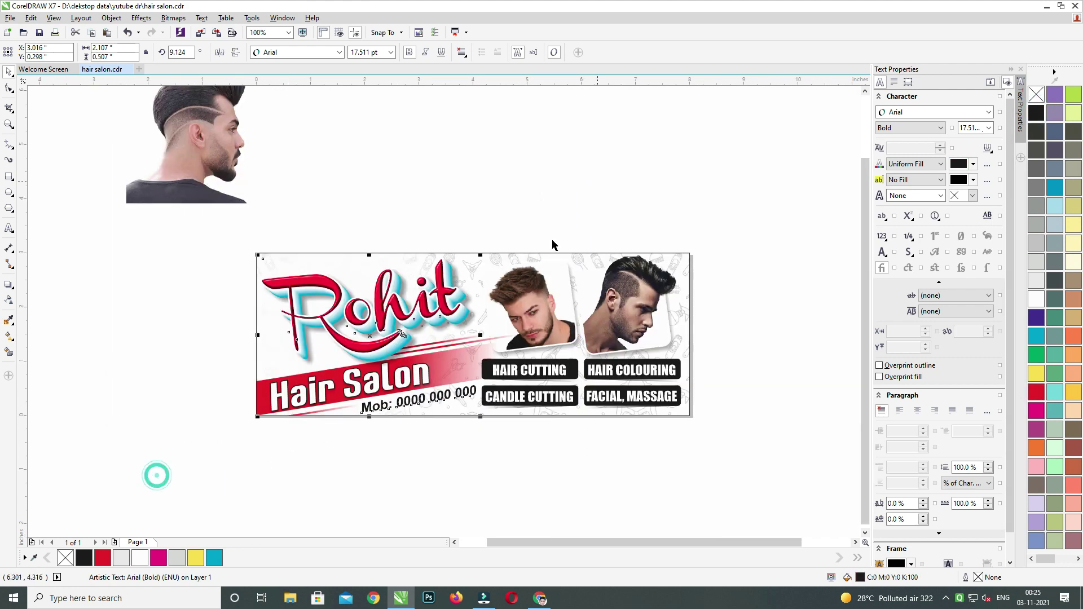
key("ctrl+x")
left_click(432, 319, "ctrl")
key("ctrl+v")
left_click(740, 183, "ctrl")
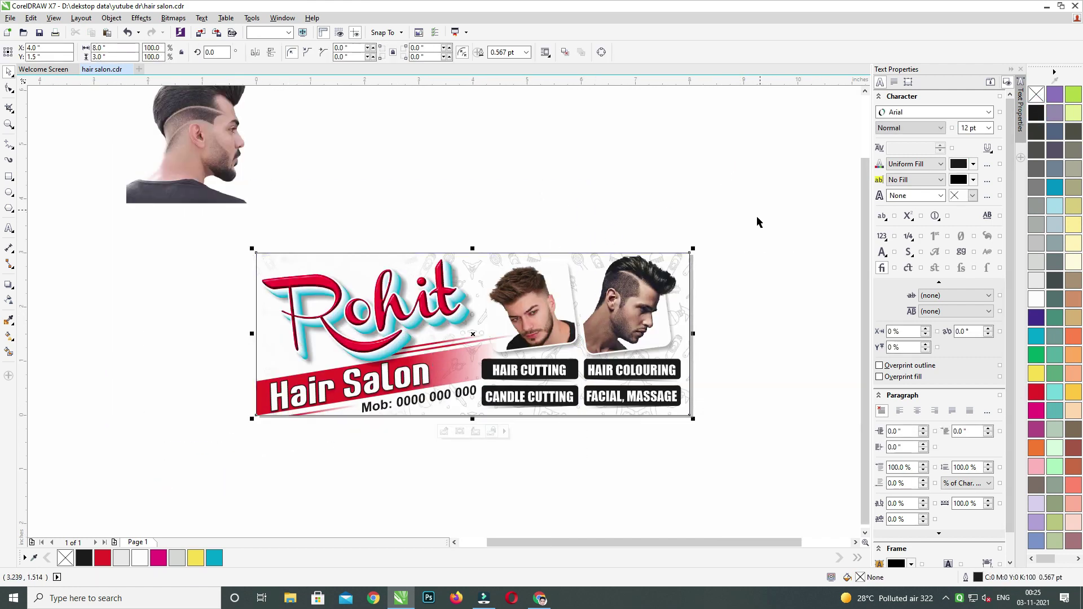
Inside the banner's PowerClip, adjust the upper piece of the side-profile portrait to brightness 11, contrast 11 and intensity -1.
left_click_drag(778, 212, 197, 451)
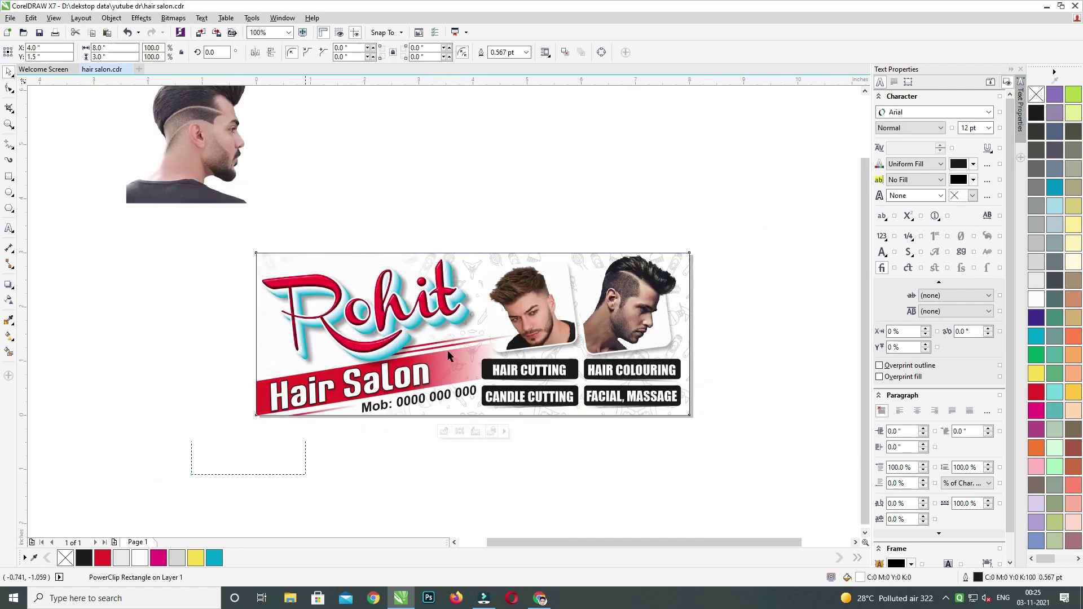
left_click(796, 207)
left_click(643, 292, "ctrl")
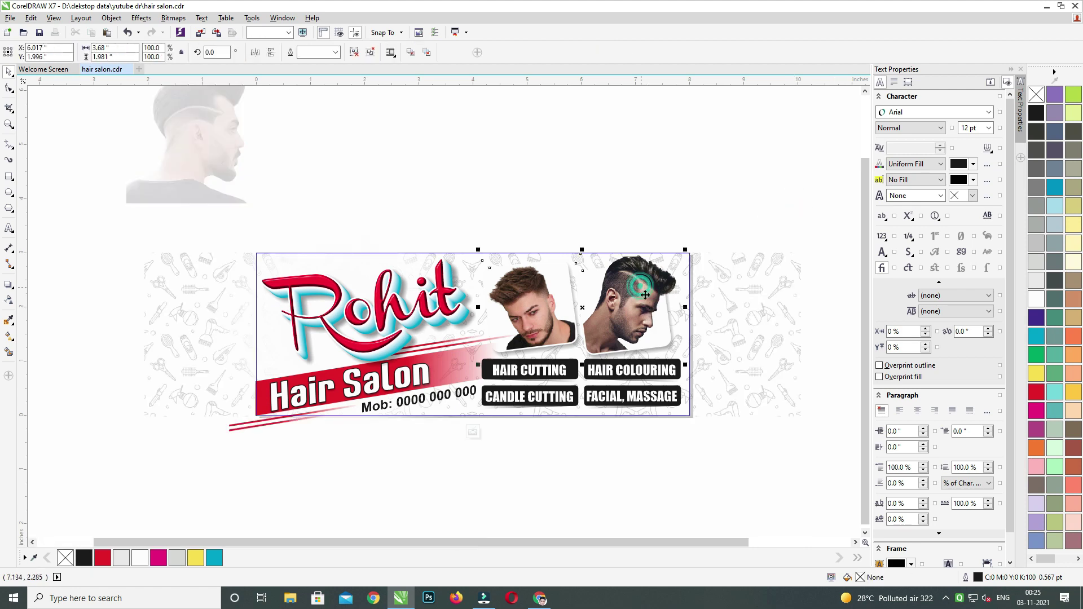
scroll(642, 288, "up", 1)
left_click(635, 250, "ctrl")
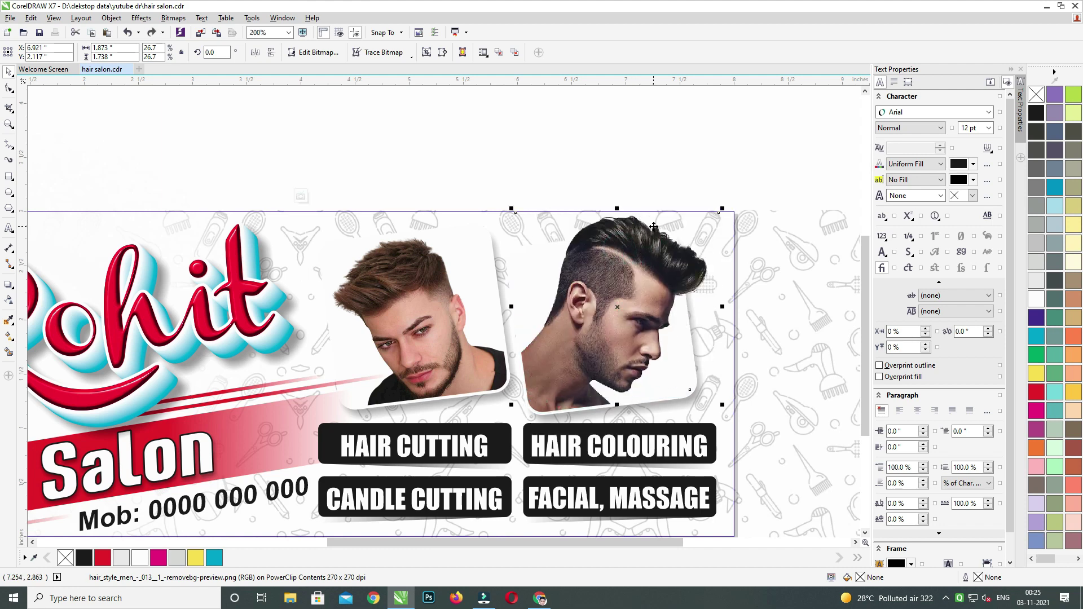
key("ctrl+b")
left_click_drag(600, 261, 474, 332)
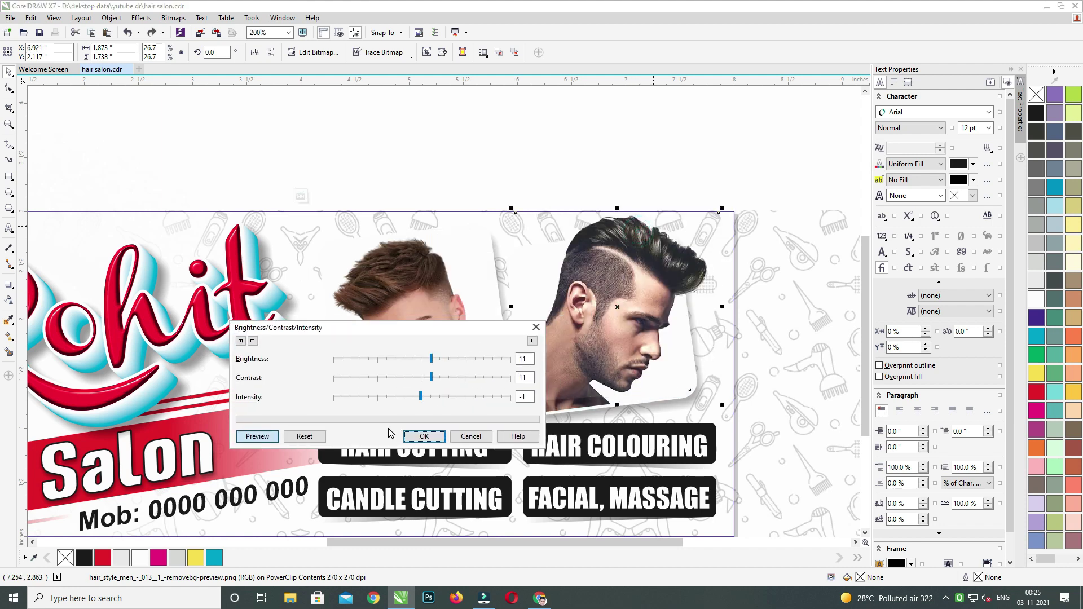
left_click(423, 437)
Apply brightness 11, contrast 11 and intensity -1 to the side-profile portrait clipped in its rounded frame, and leave PowerClip editing.
left_click(505, 257)
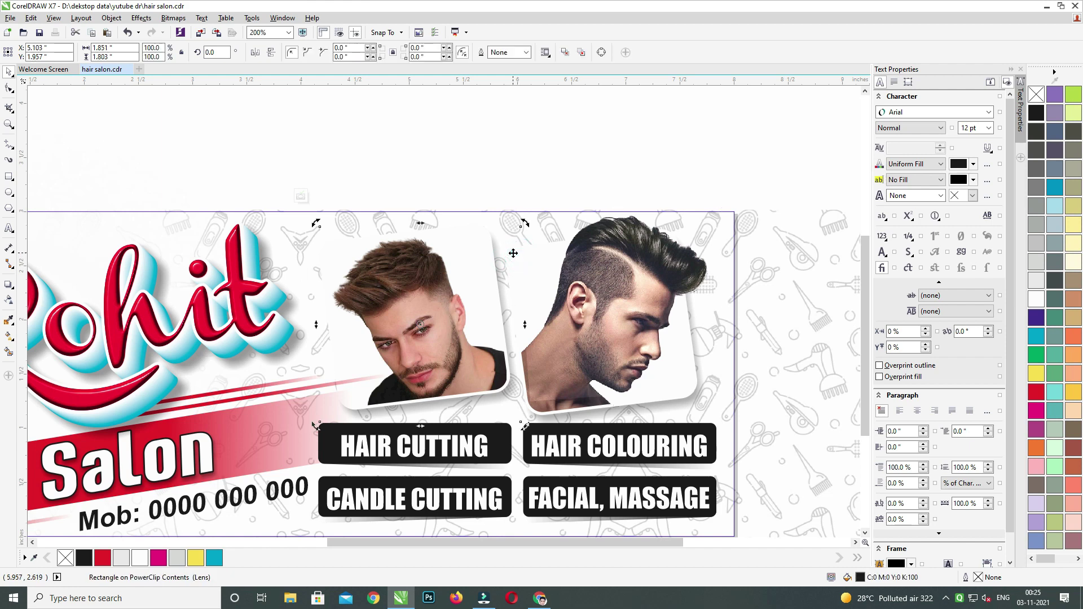
left_click(674, 396)
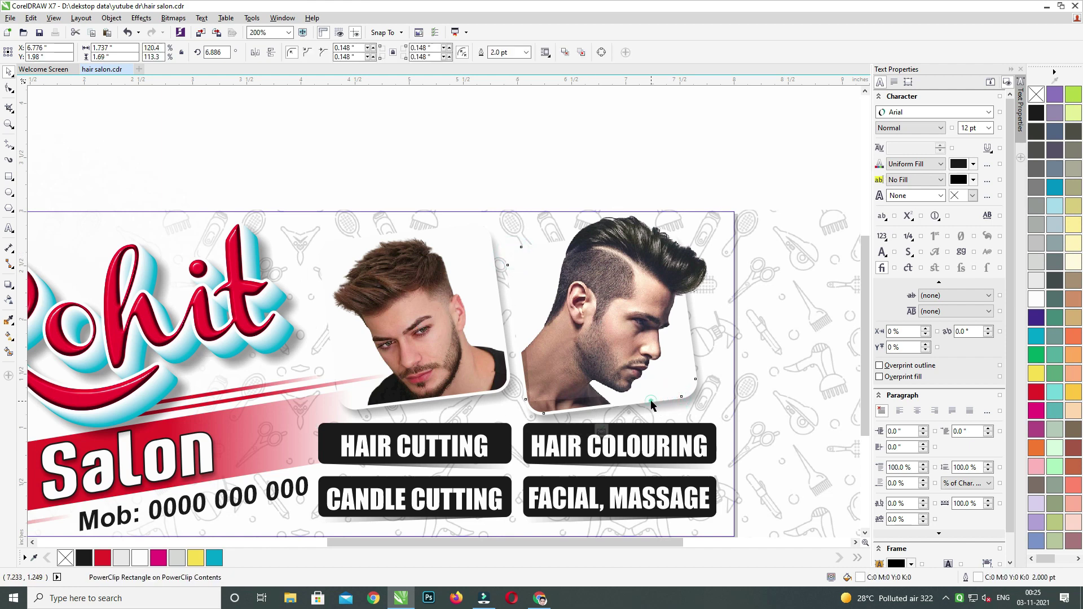
left_click(651, 401, "ctrl")
left_click(549, 373)
key("ctrl+b")
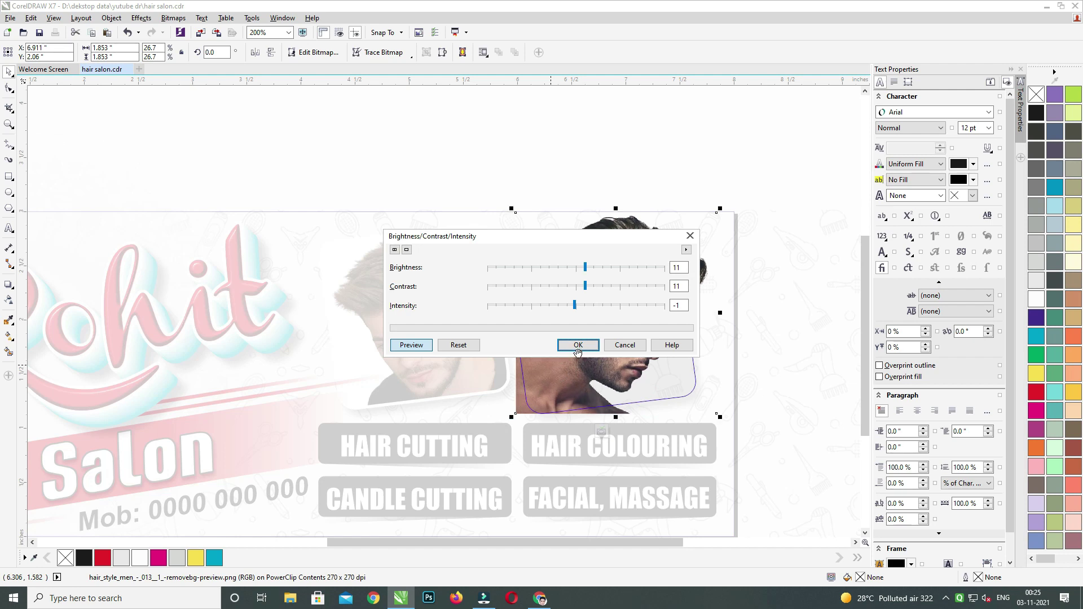
left_click(580, 346)
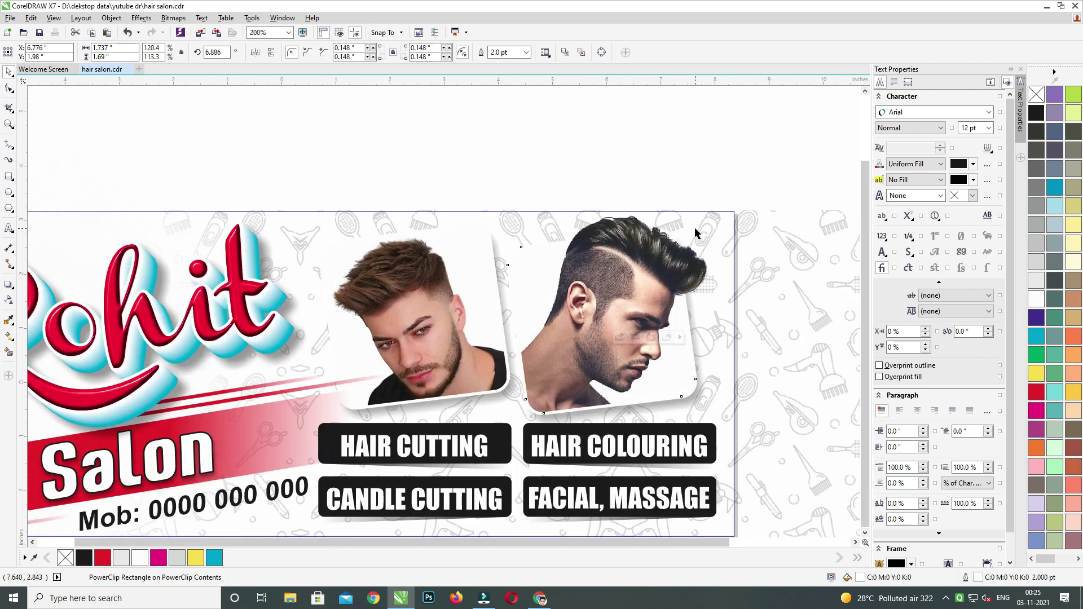
scroll(697, 232, "down", 2)
left_click(774, 165, "ctrl")
Shrink the whole banner about its centre to about 7.77 × 2.8 inches, leaving an even margin inside the page.
left_click_drag(794, 179, 235, 447)
left_click_drag(851, 195, 183, 447)
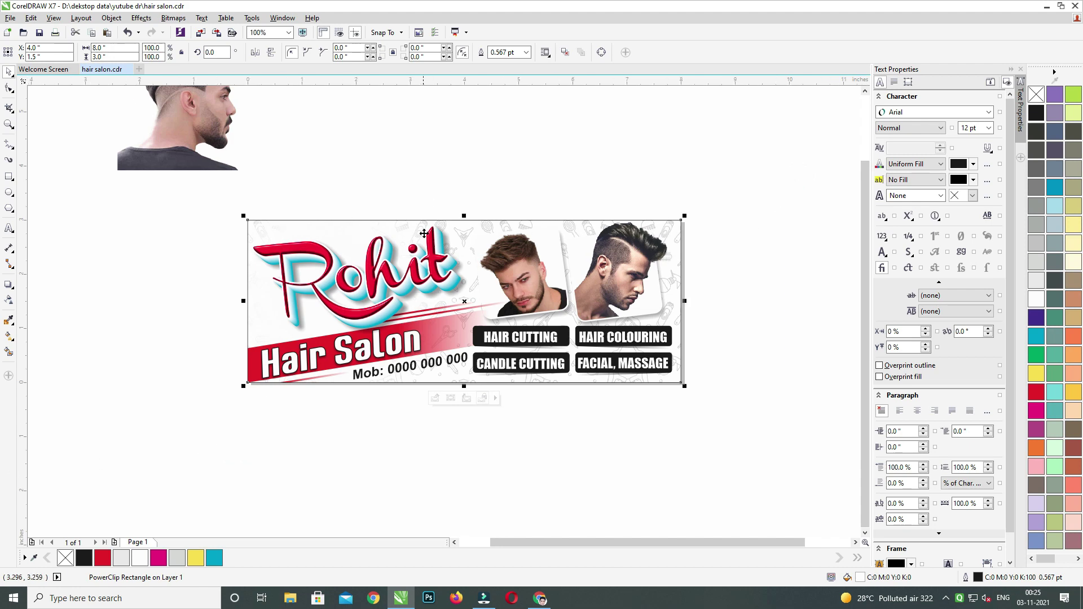
scroll(469, 219, "up", 1)
left_click_drag(485, 210, 486, 221)
scroll(589, 278, "down", 1)
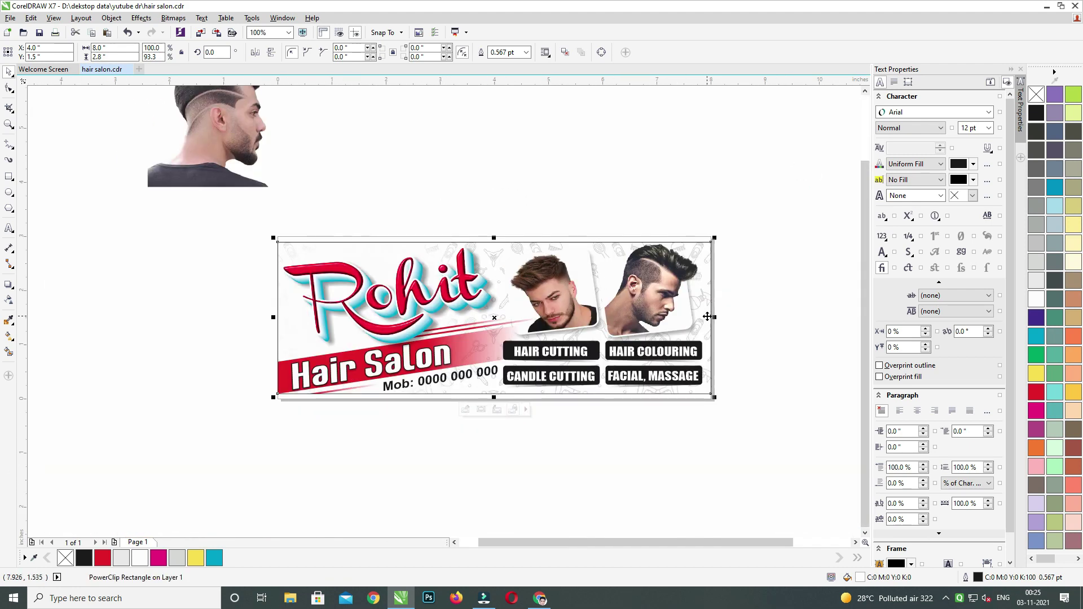
left_click_drag(712, 319, 705, 318)
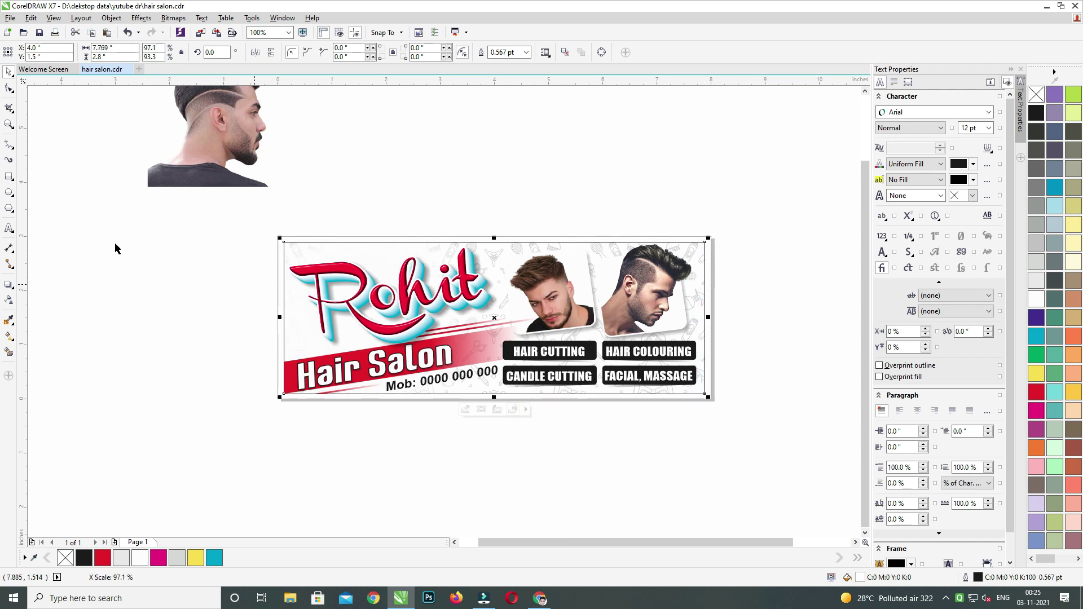
Add a page-sized rectangle behind the banner and fill it black as a border.
double_click(11, 177)
left_click(386, 120)
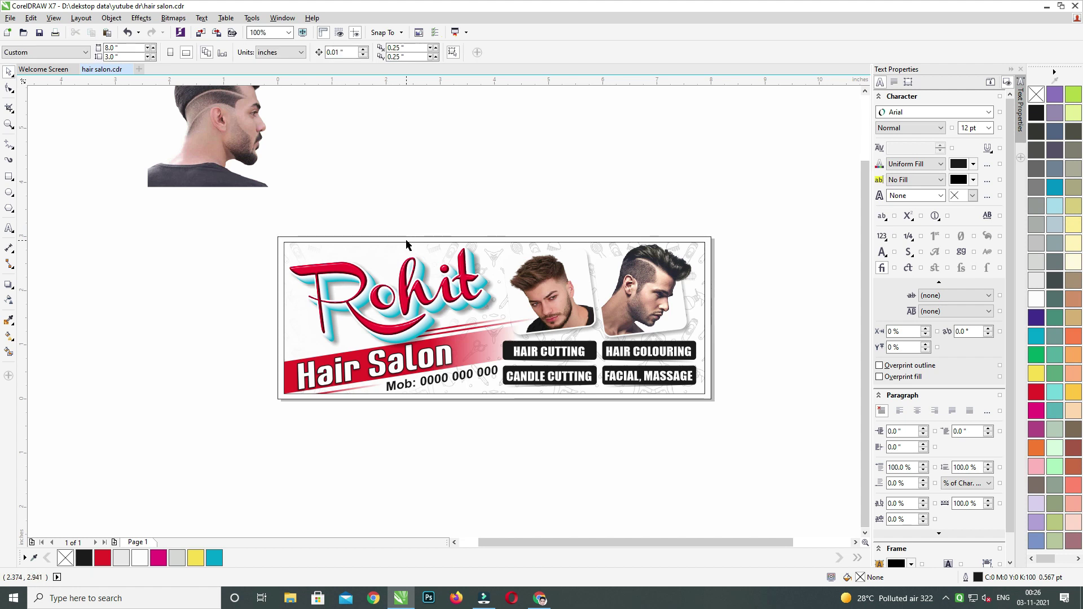
left_click(408, 237)
left_click(1034, 117)
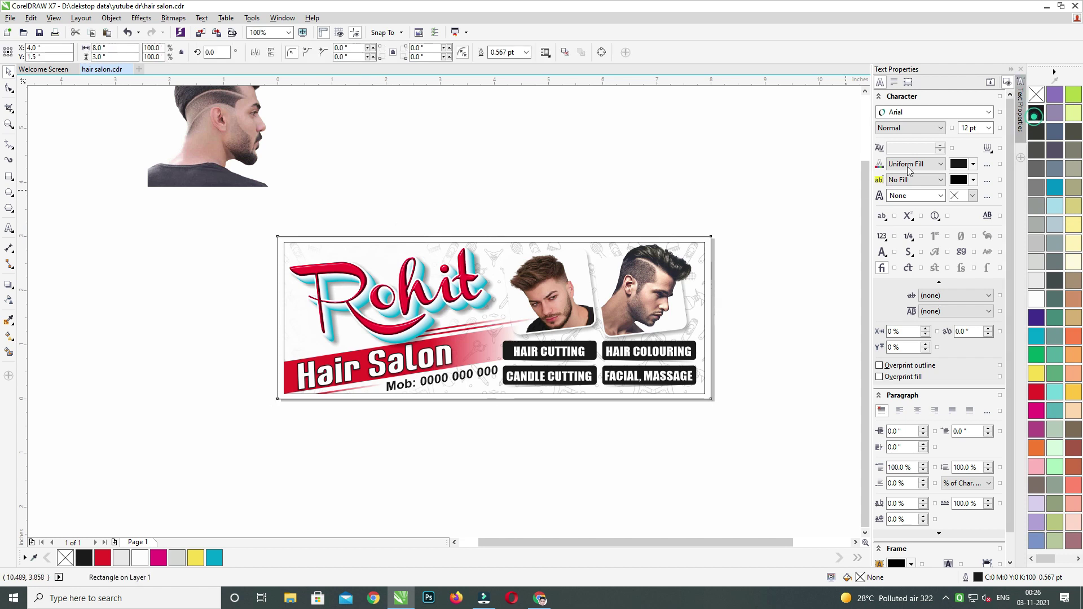
Try a red fill on the border rectangle behind the banner and undo it.
left_click(797, 204)
left_click_drag(754, 226, 256, 445)
left_click(715, 416)
left_click(709, 396)
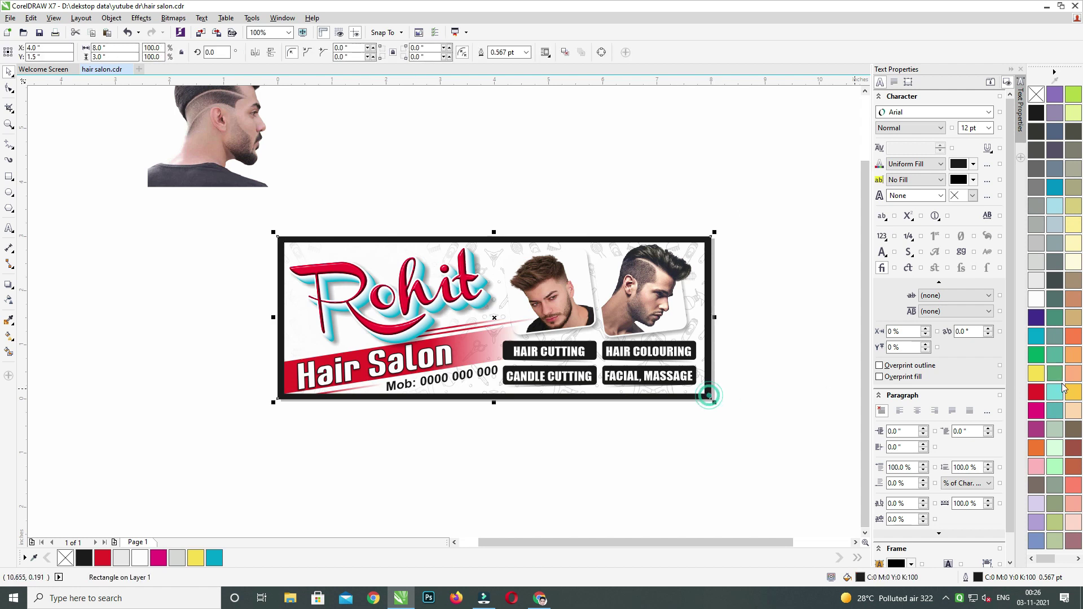
left_click(1031, 388)
left_click_drag(776, 210, 194, 479)
left_click(235, 473)
left_click(451, 316)
key("ctrl+z")
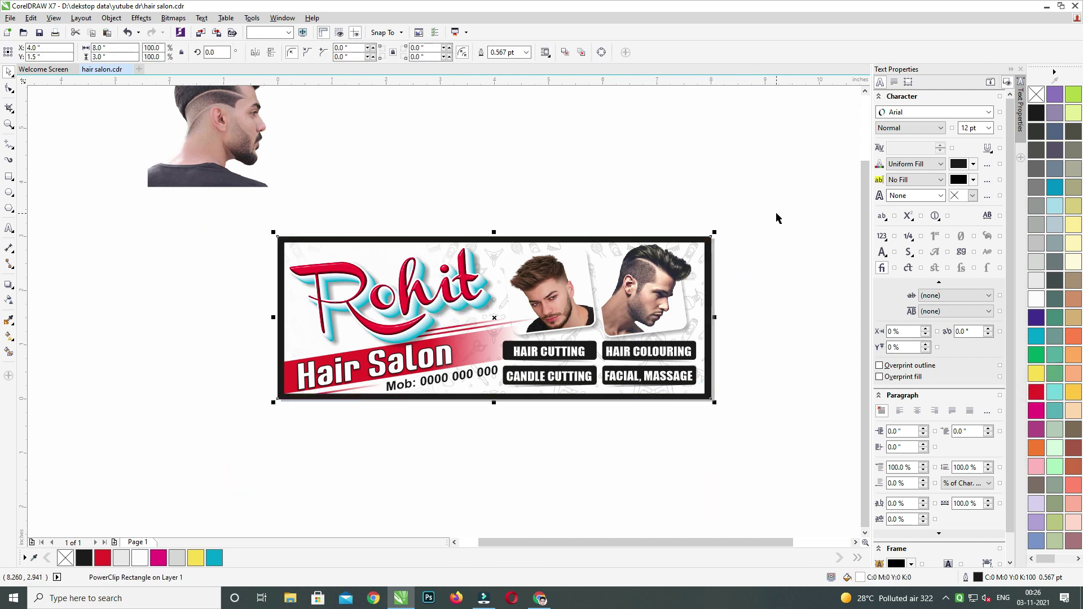
Select the banner and its black border rectangle together.
left_click_drag(776, 214, 242, 468)
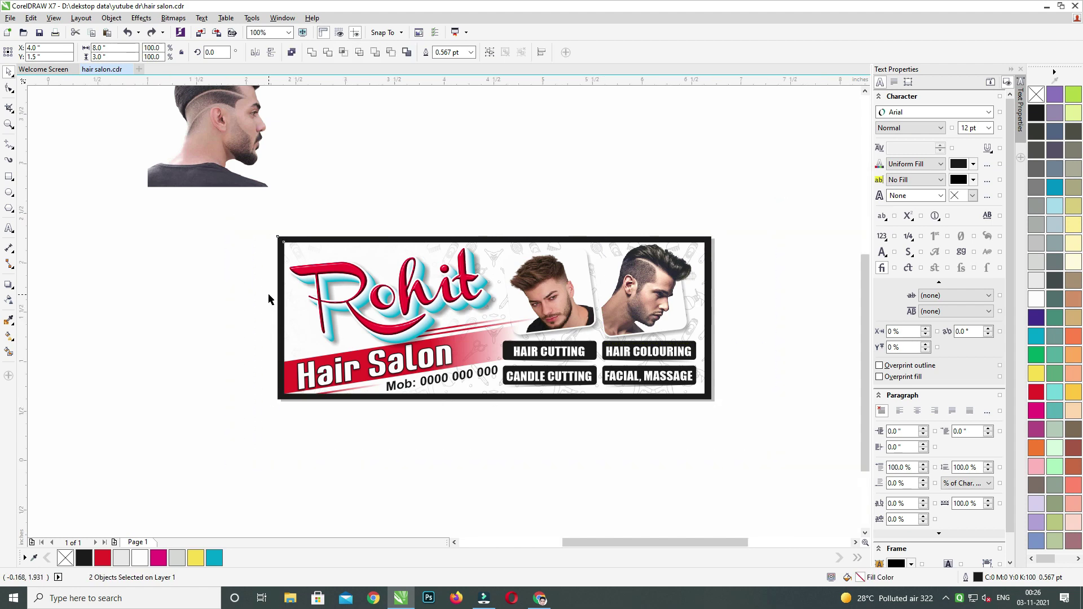